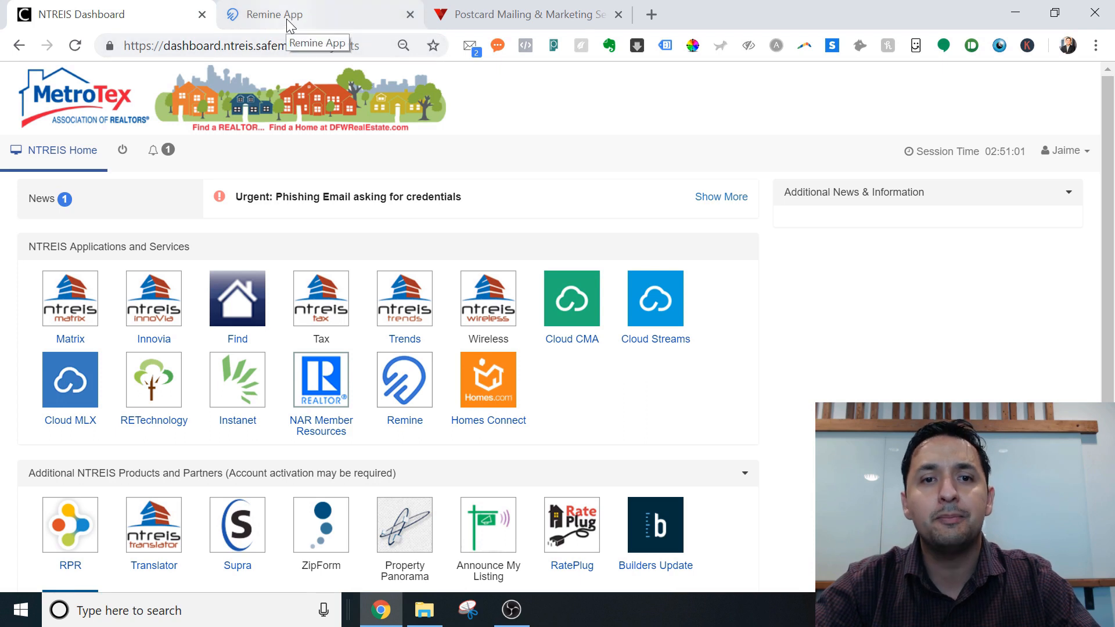
Close the old Remine App tab and relaunch Remine from the NTREIS dashboard's Applications.
click(493, 24)
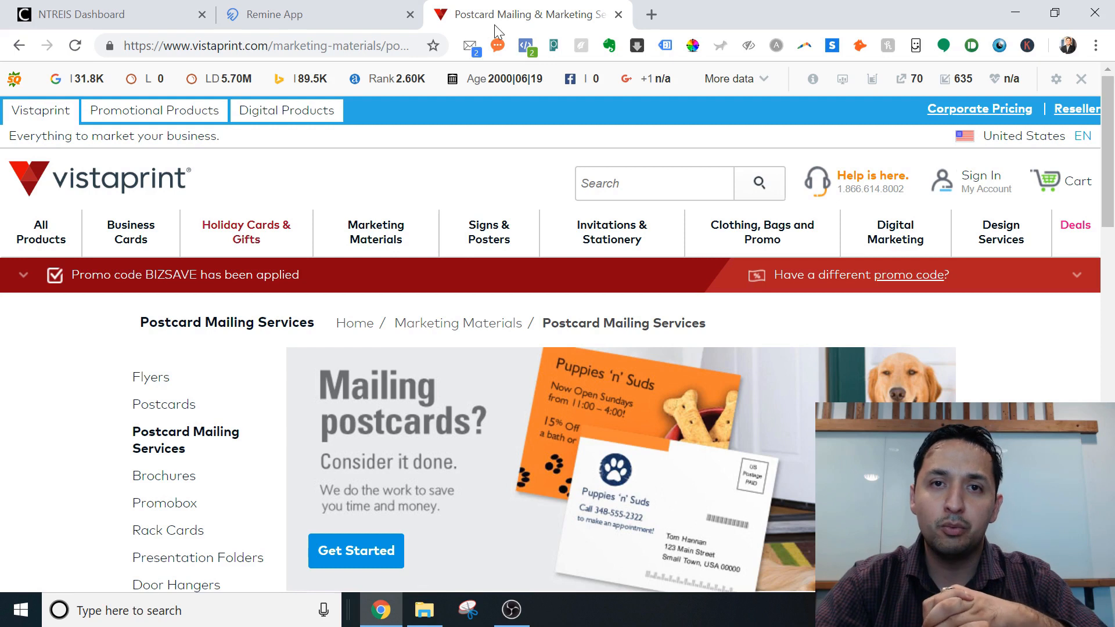
click(69, 14)
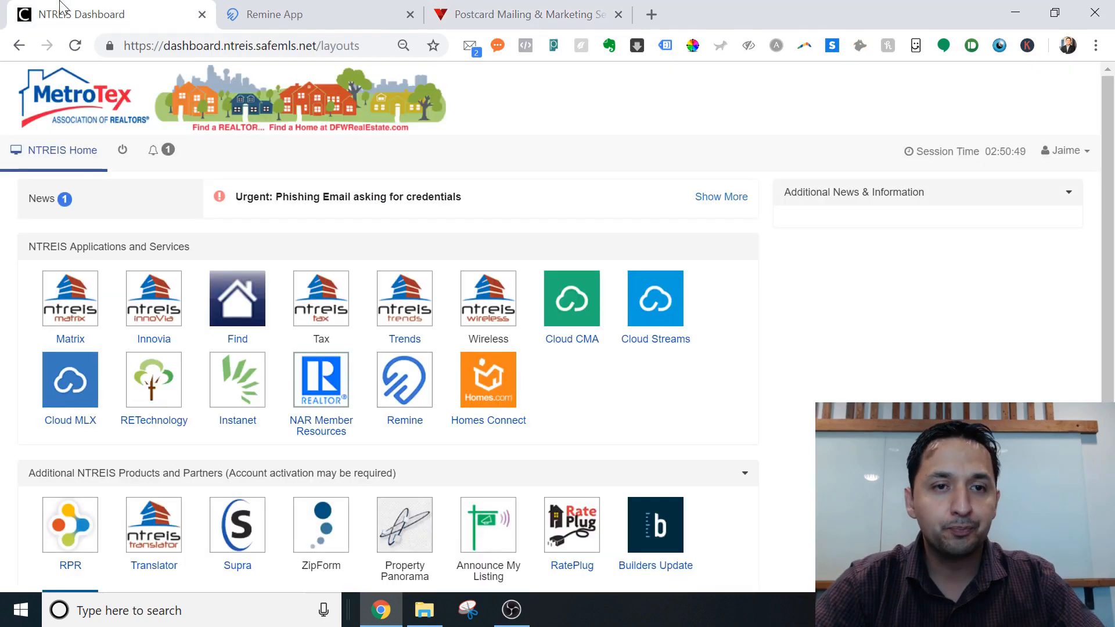
click(410, 15)
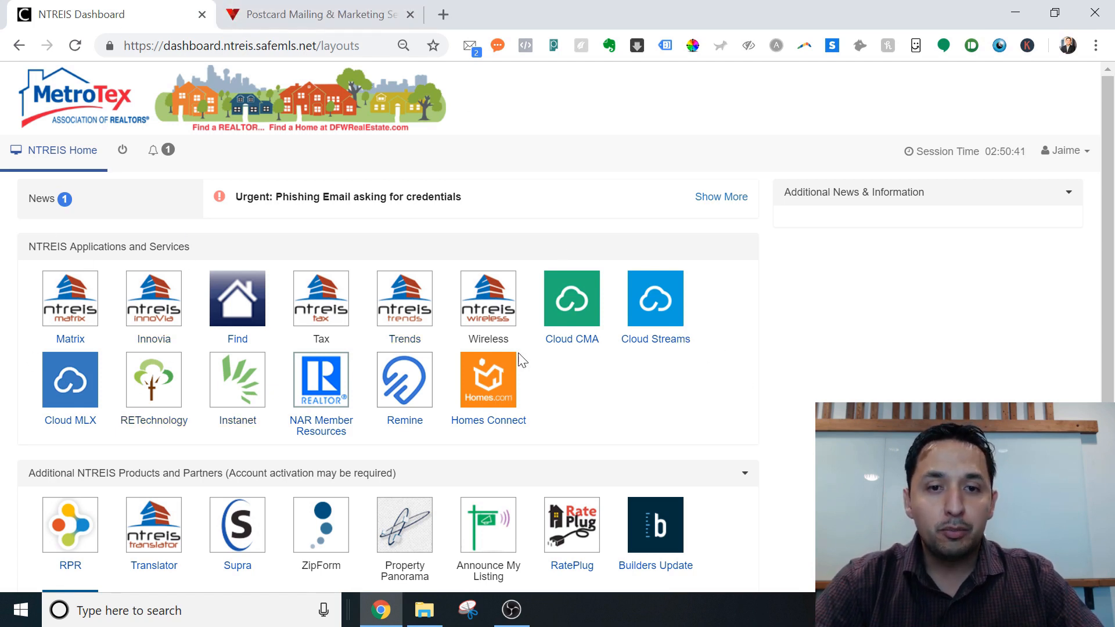
click(405, 383)
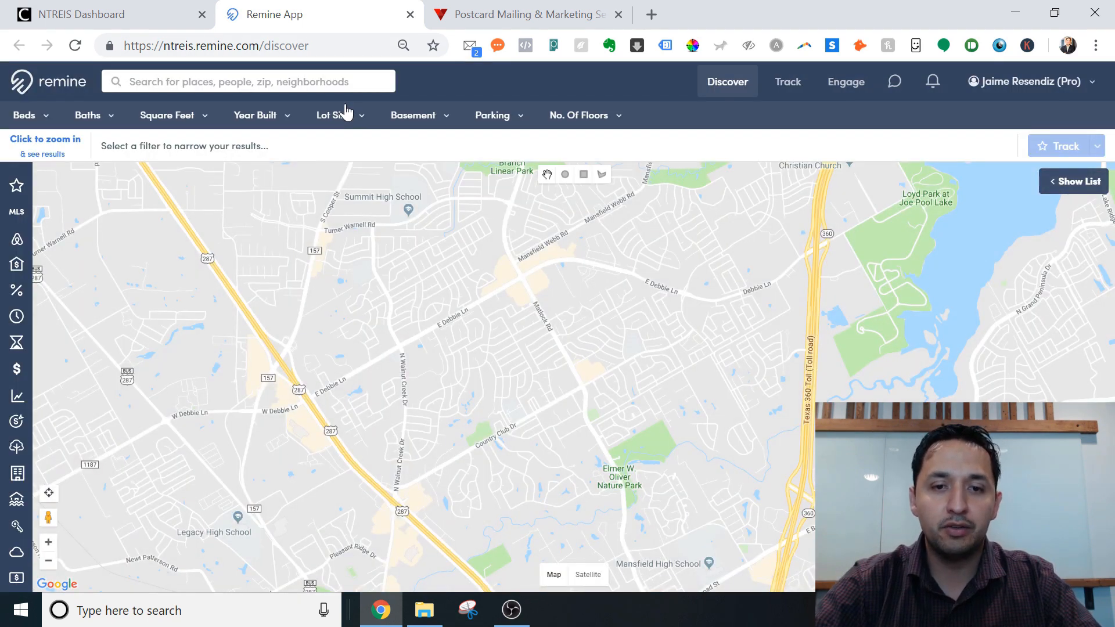
Pan the map to the Mansfield and Debbie Ln area of Southeast Arlington.
drag(587, 305, 548, 493)
drag(518, 318, 527, 455)
drag(426, 395, 388, 190)
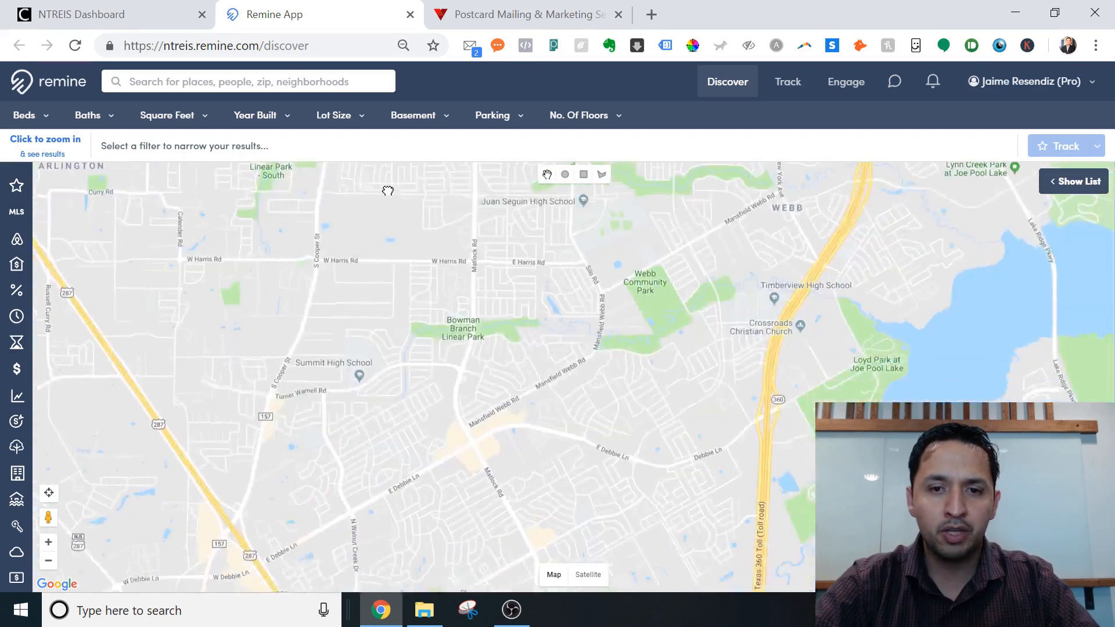
drag(468, 431, 470, 294)
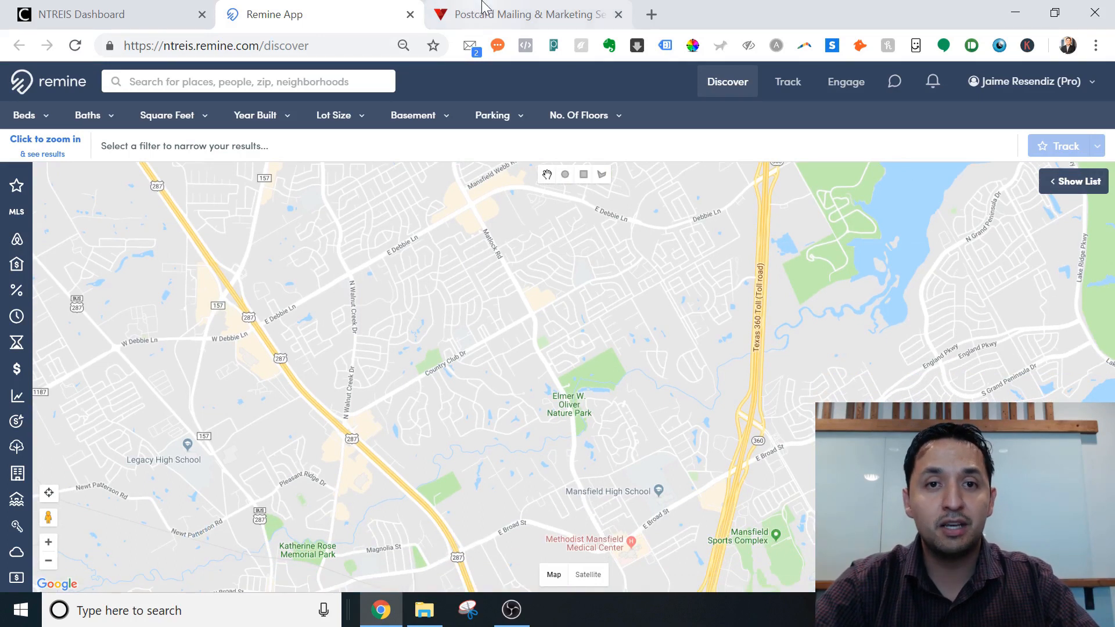
Open the Property Value filter with Min left blank and zoom the map in one level.
click(17, 369)
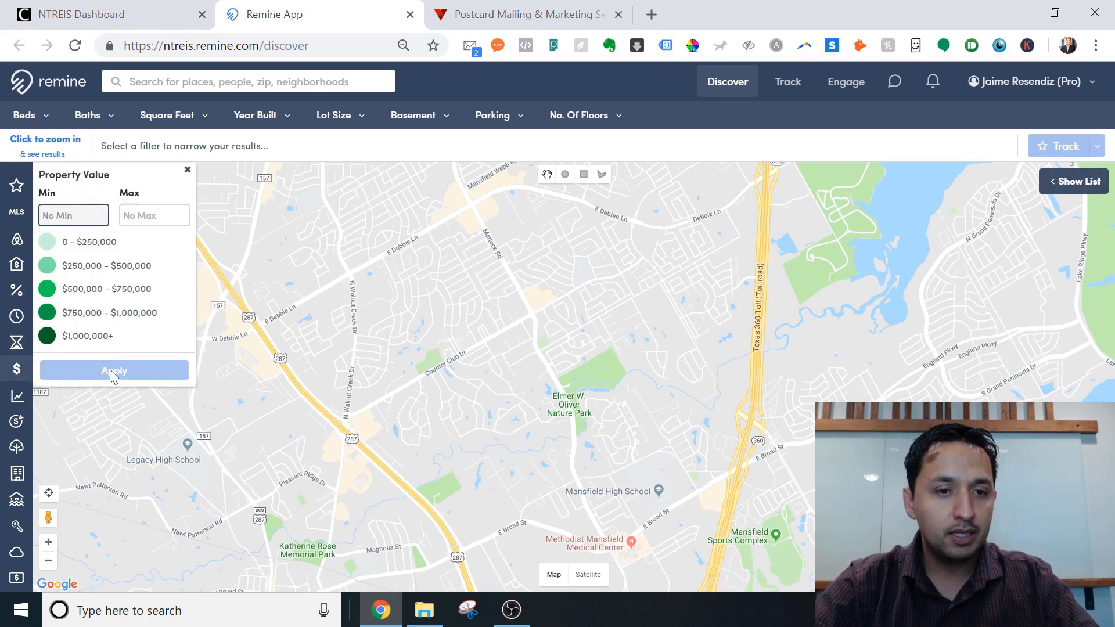
click(394, 355)
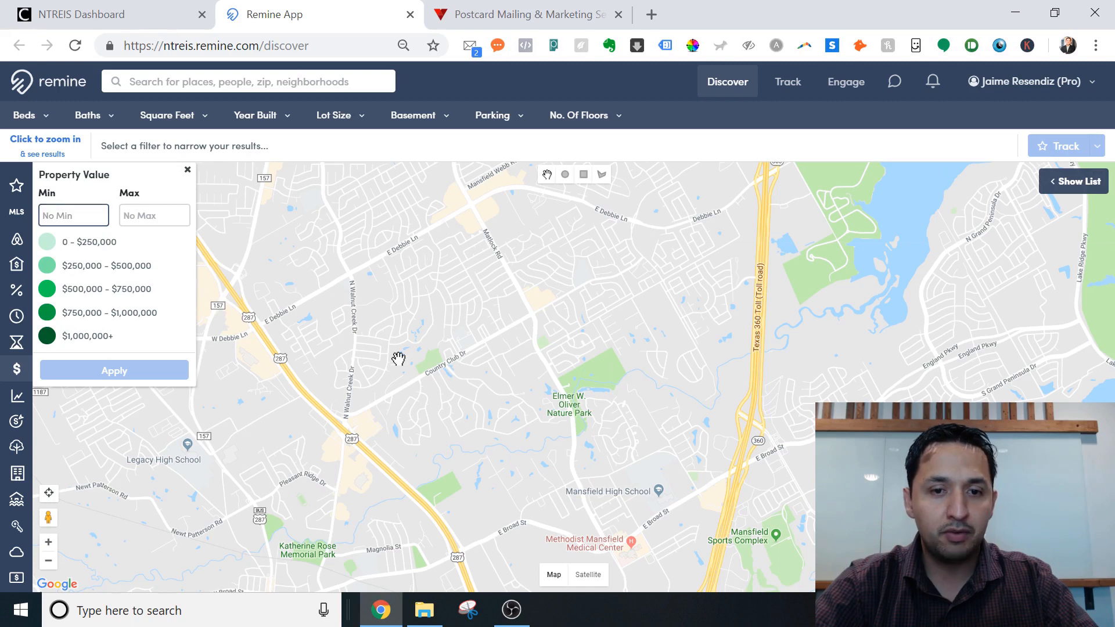
click(184, 170)
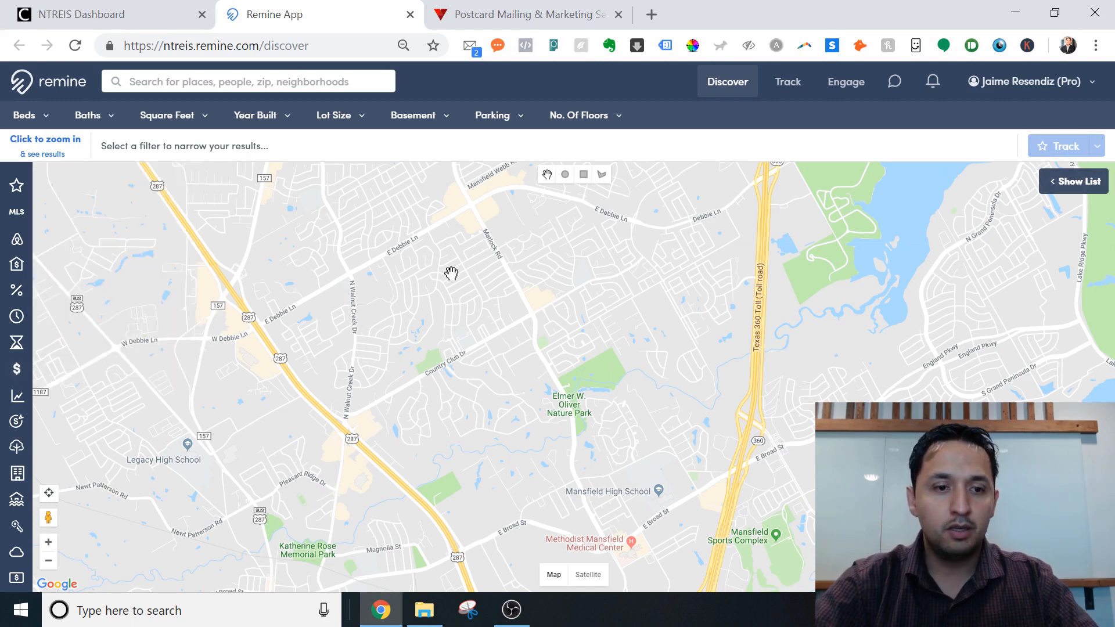
scroll(451, 273, up, 1)
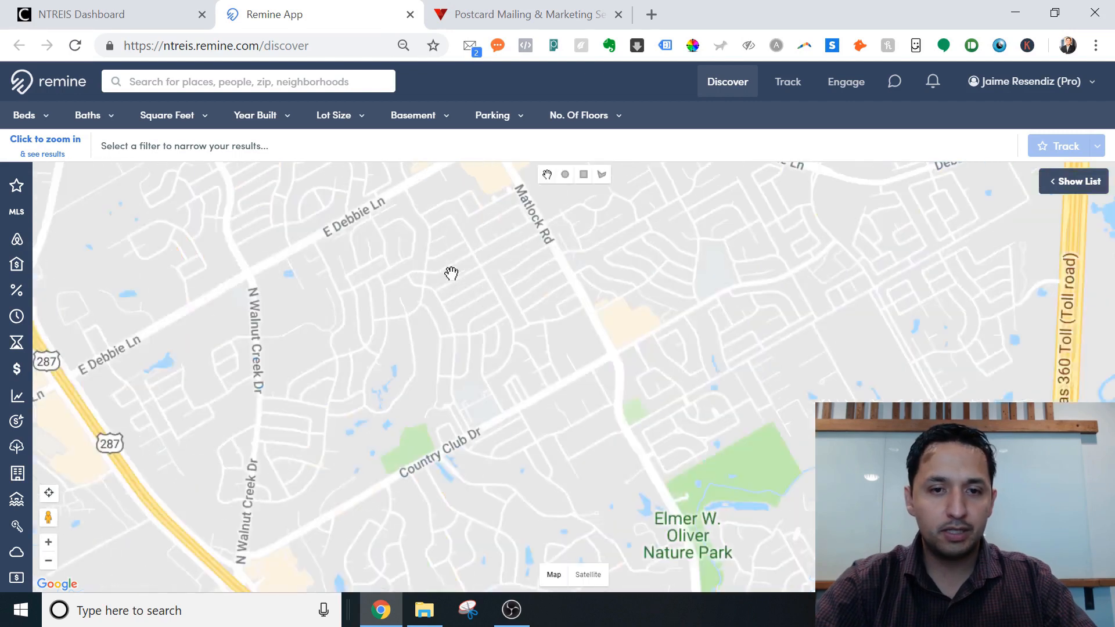
click(18, 374)
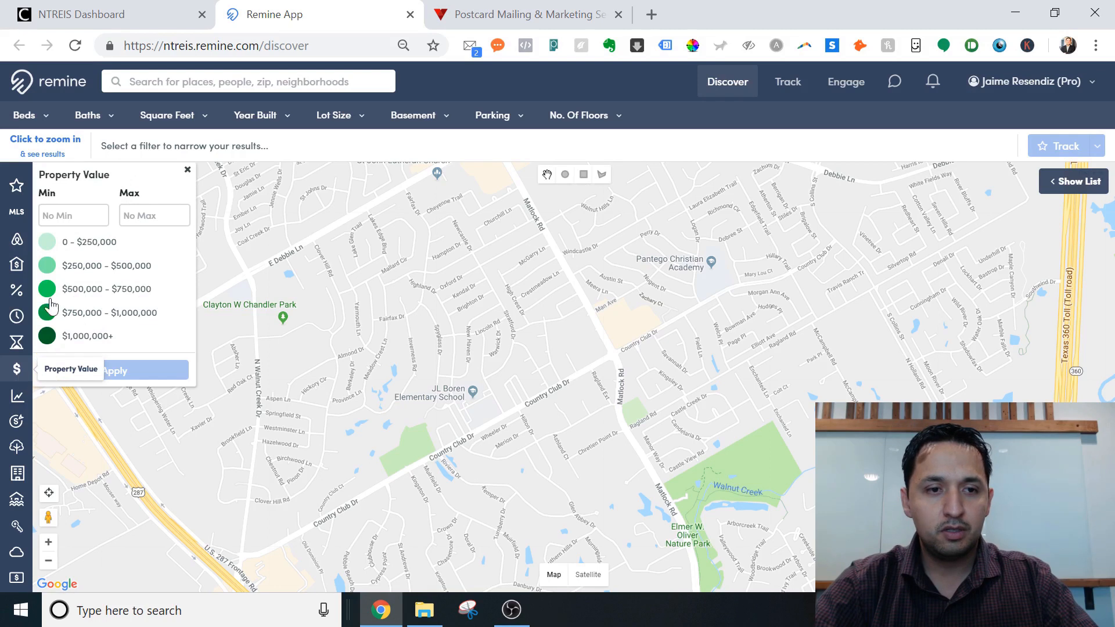
click(72, 213)
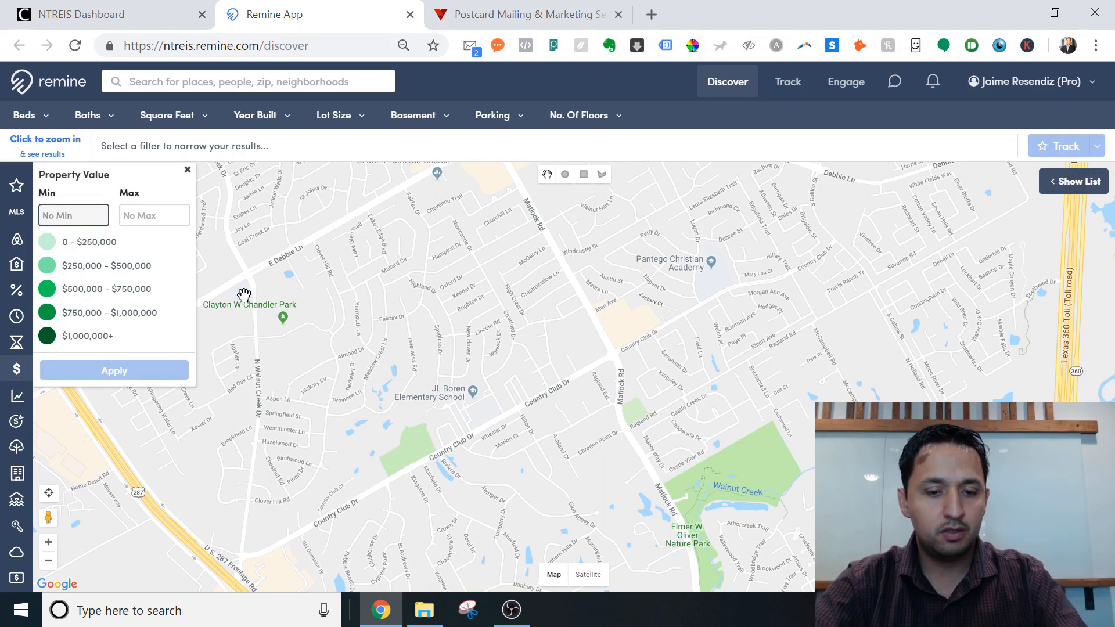
text(300)
key(BackSpace)
key(BackSpace)
key(BackSpace)
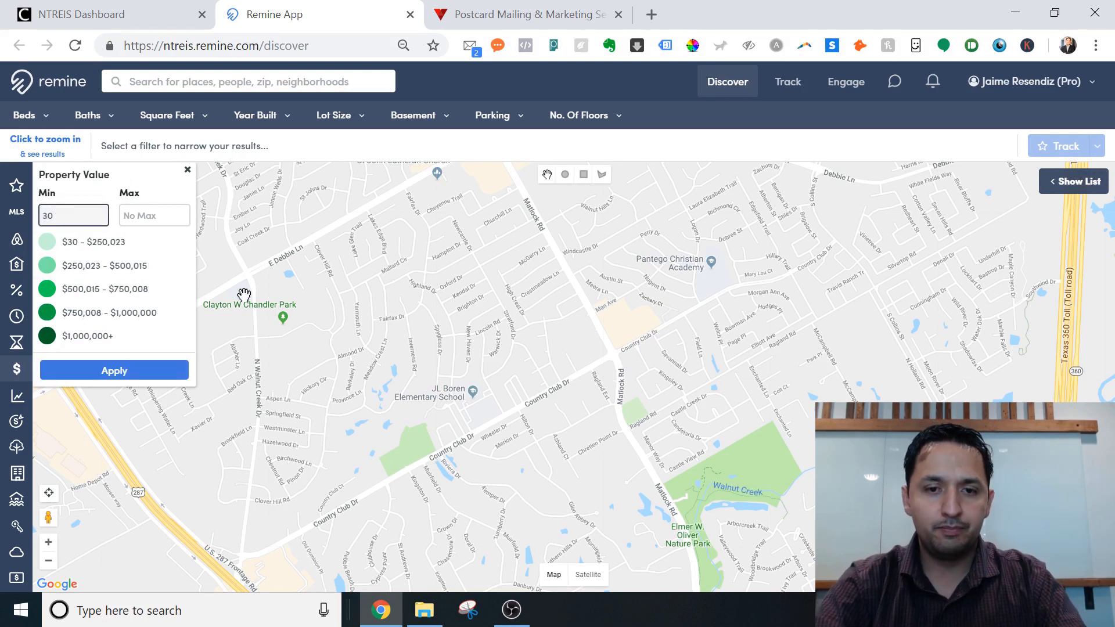
click(48, 542)
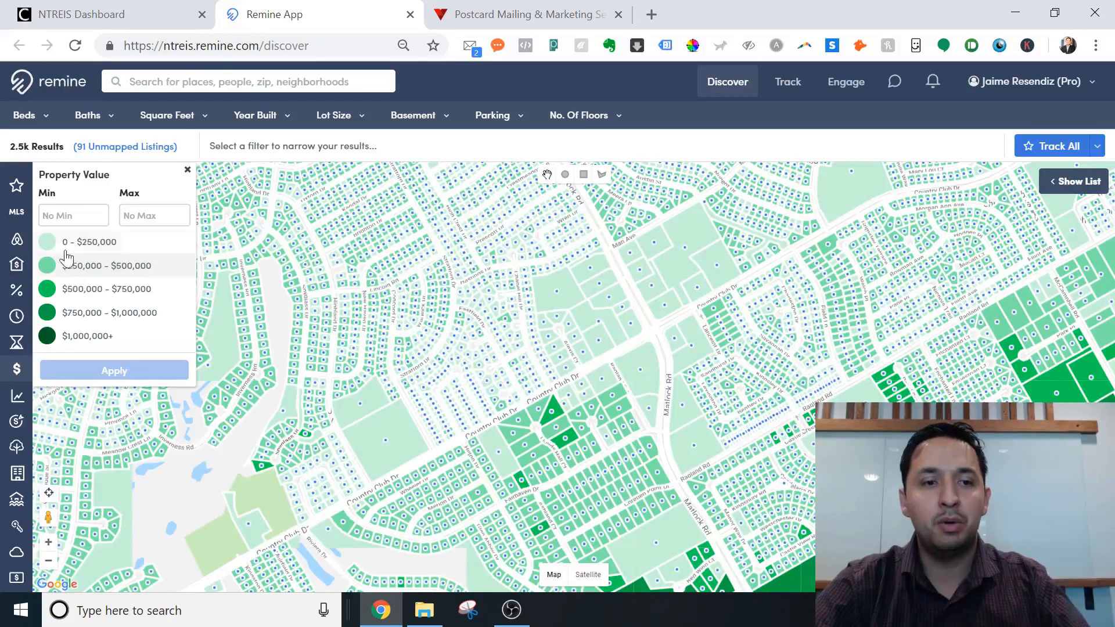
Apply a $250,000 minimum Property Value filter and check a listing near Clover Hill Rd.
click(61, 215)
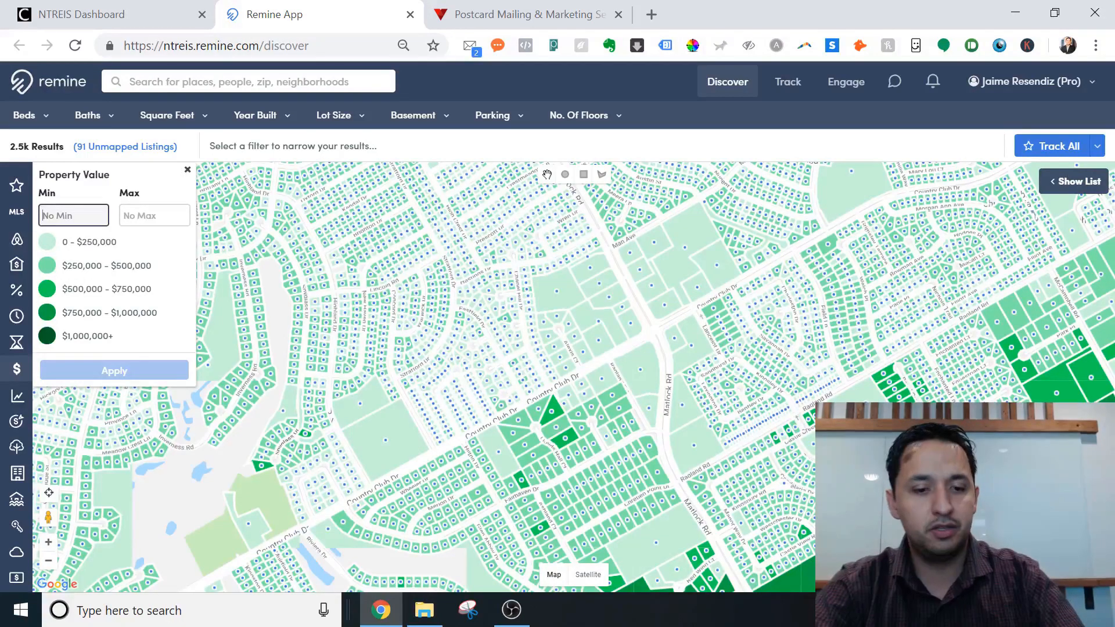
text(250000)
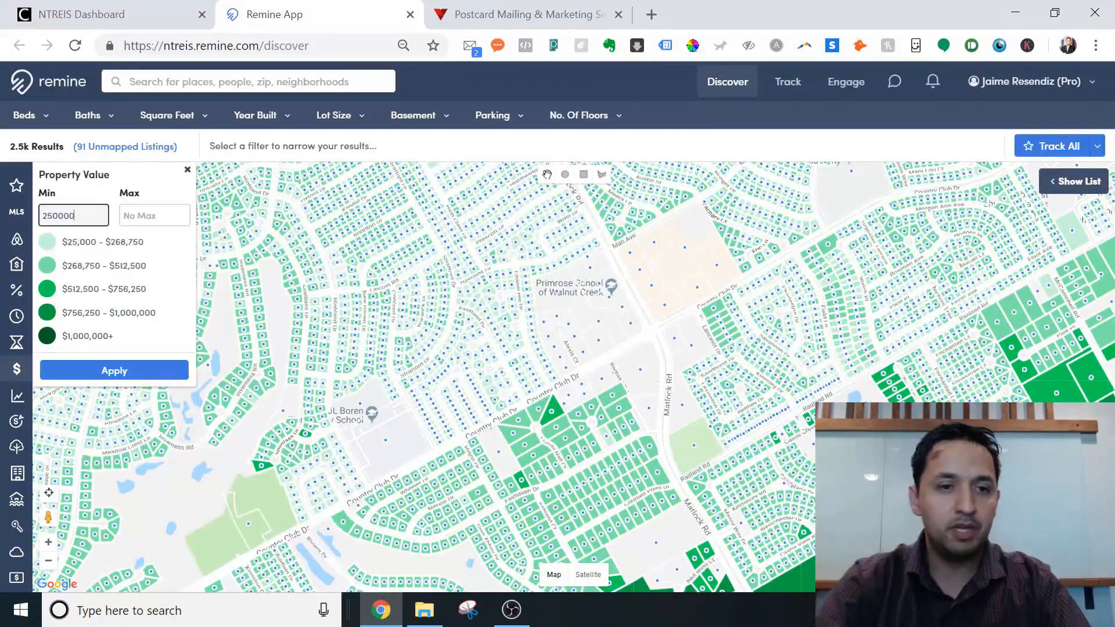
click(96, 375)
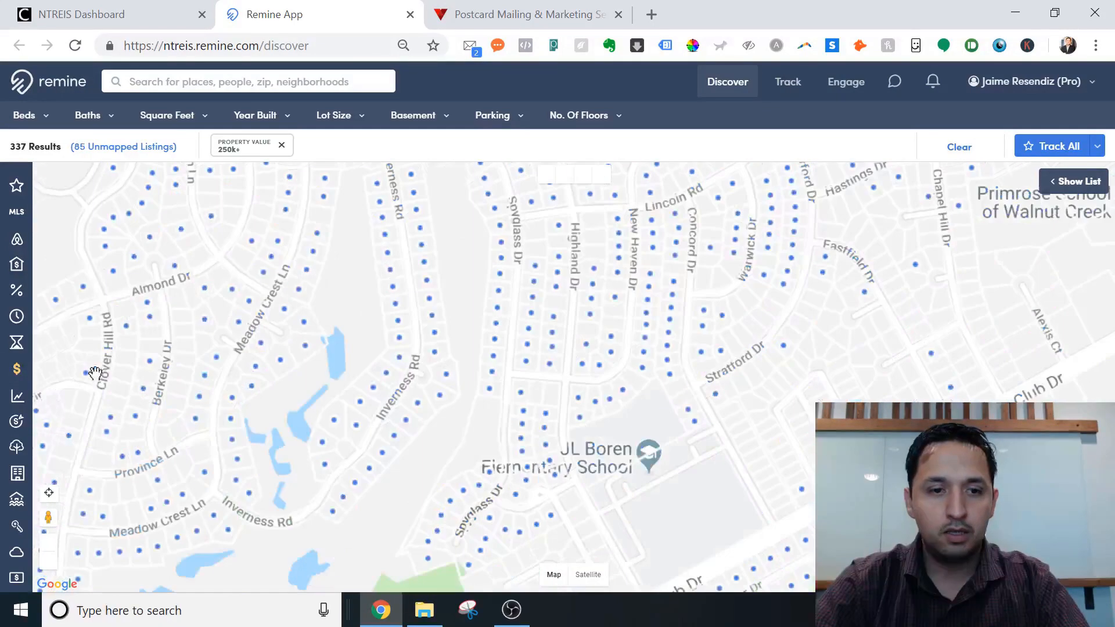
click(93, 373)
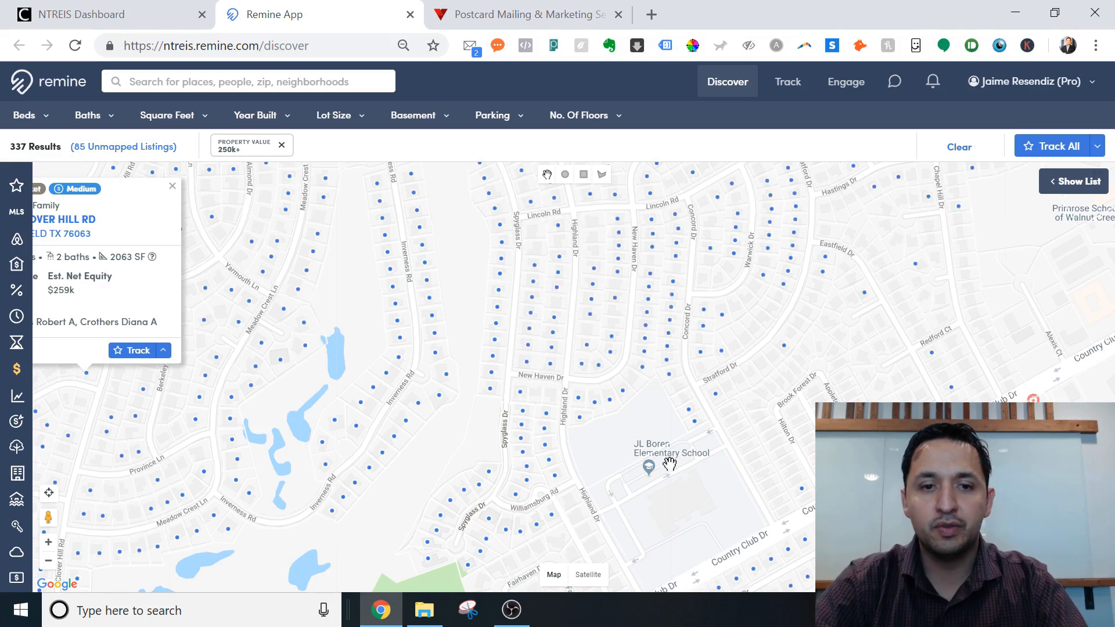
click(173, 186)
Zoom out two levels and pan to show the 1.7k matching properties.
scroll(174, 190, up, 1)
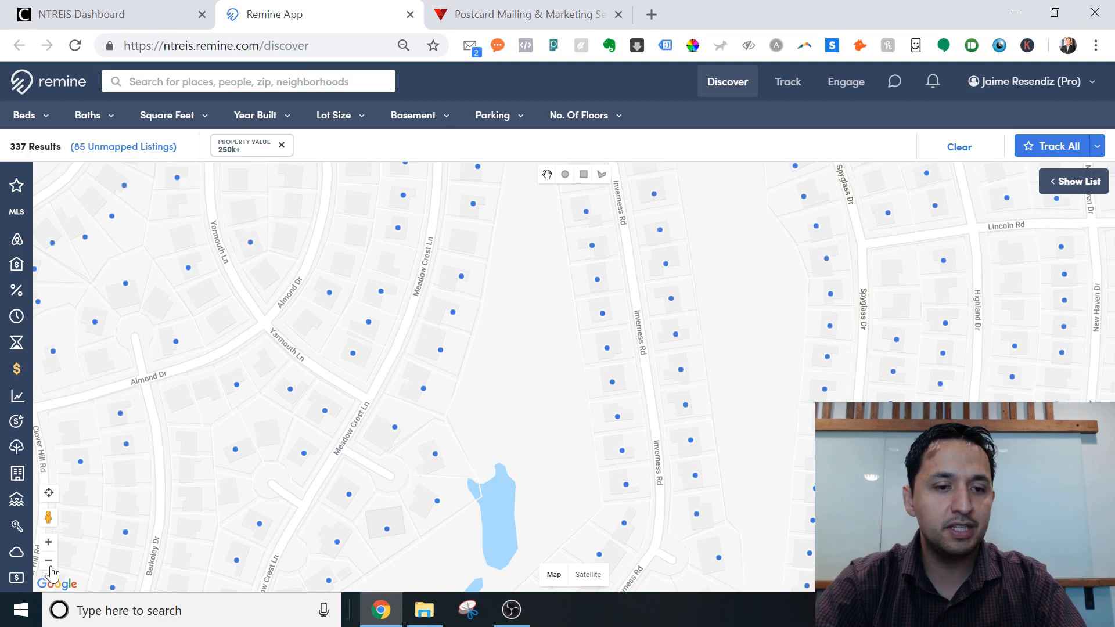
click(49, 562)
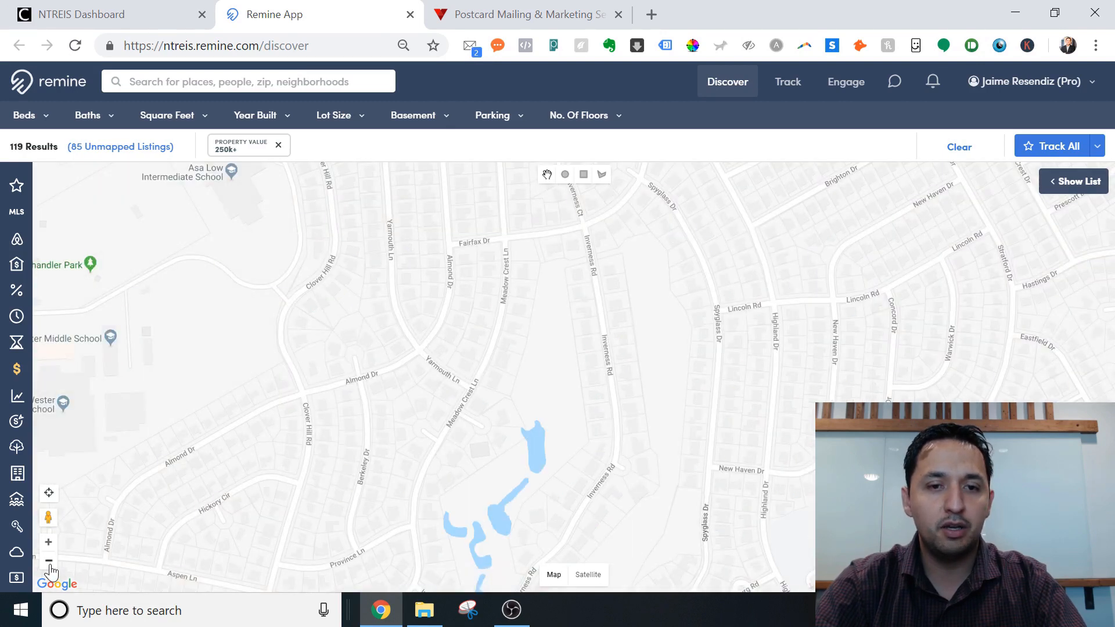
click(49, 562)
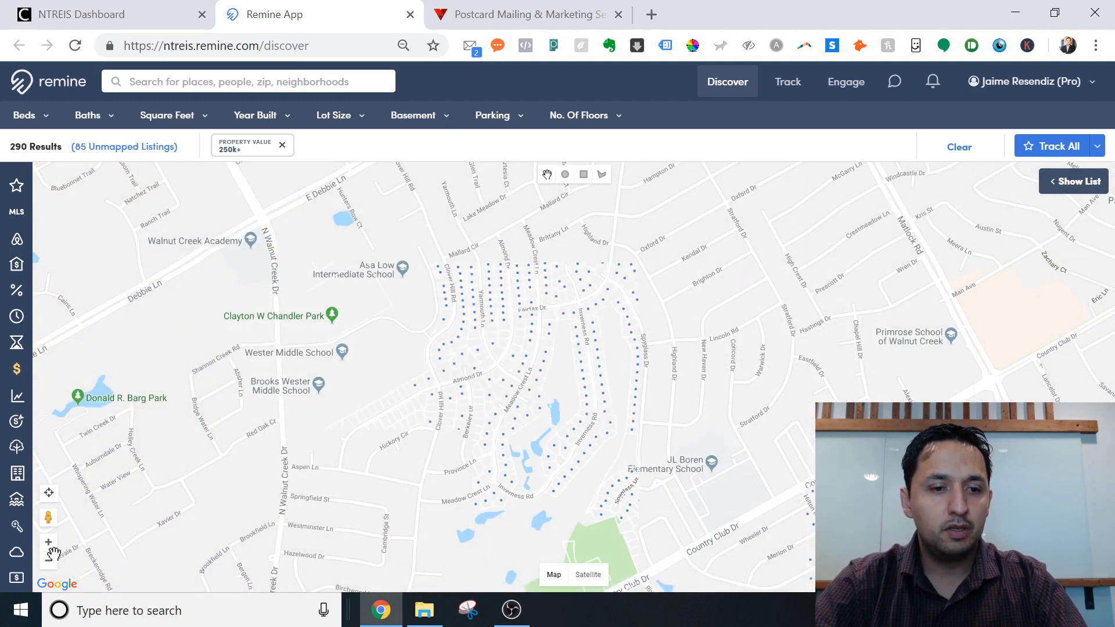
drag(568, 336, 537, 373)
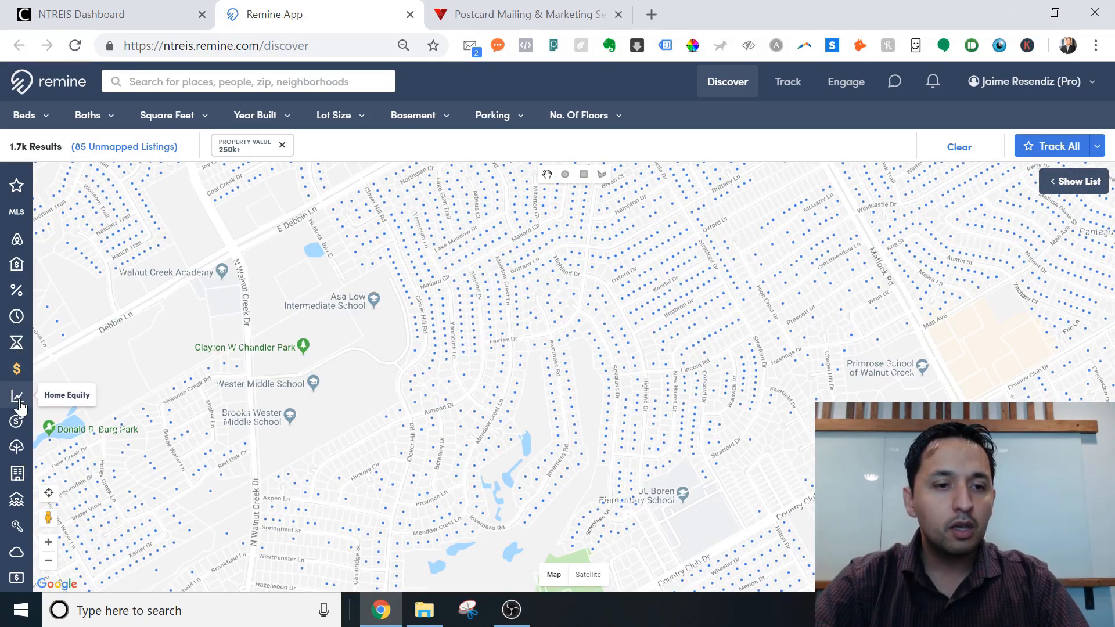
Apply a 5+ years ownership time filter.
click(17, 317)
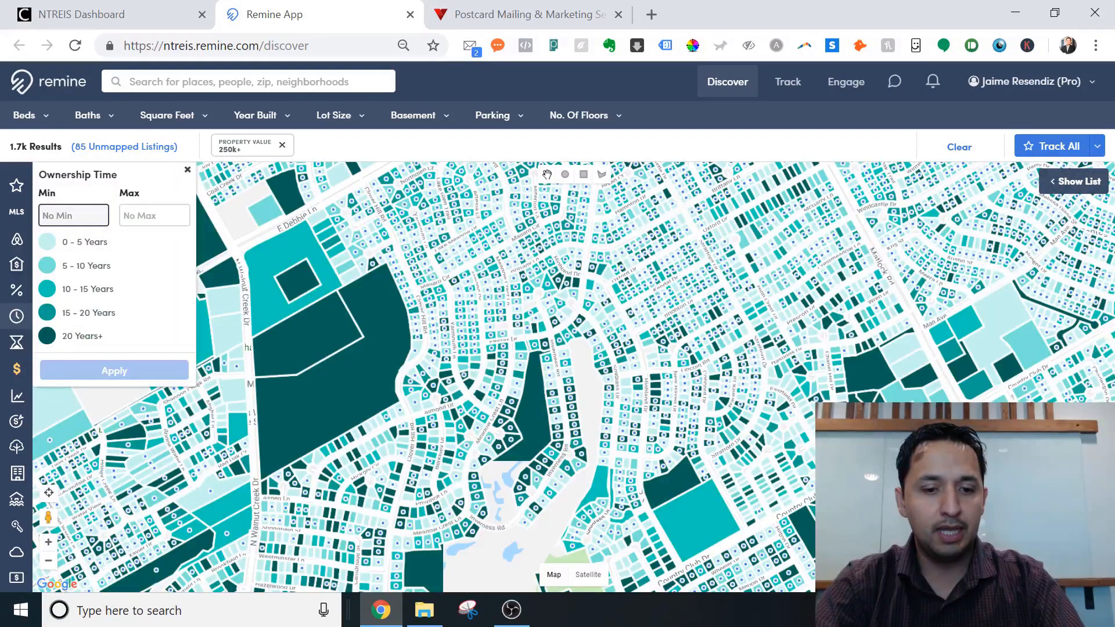
text(5)
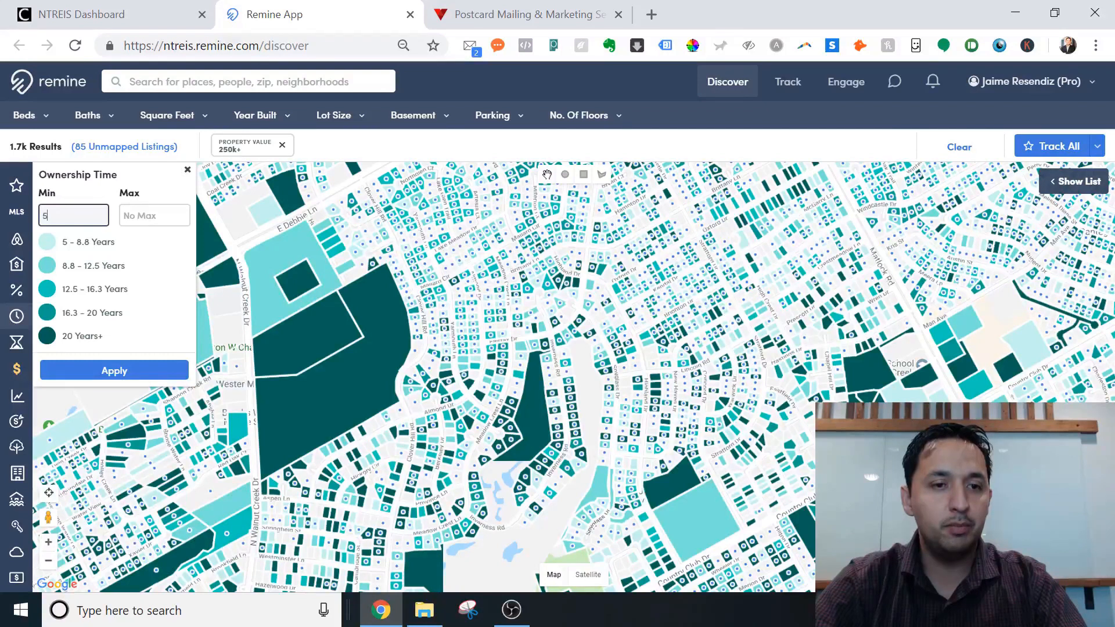
click(111, 375)
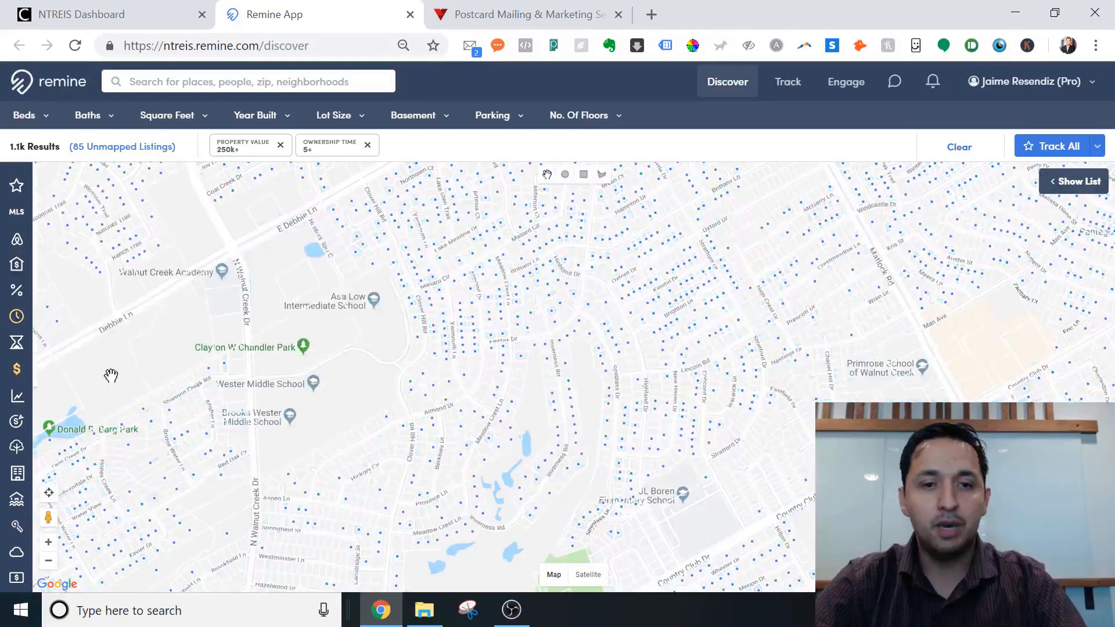
drag(492, 288, 473, 319)
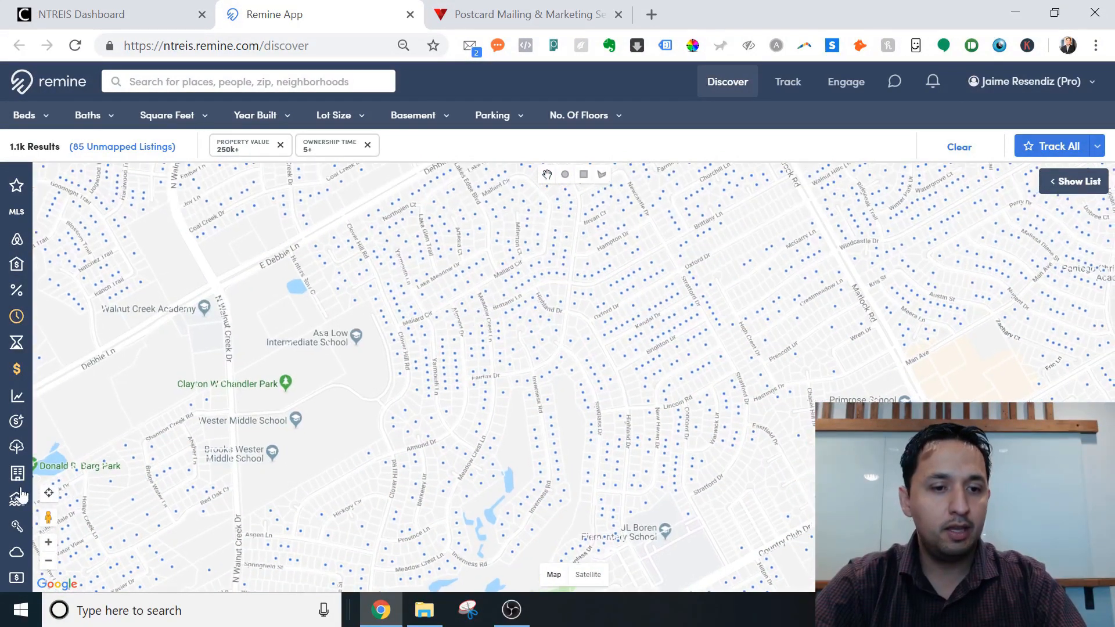
Keep only Owner Occupant properties with the absentee owner filter.
click(18, 531)
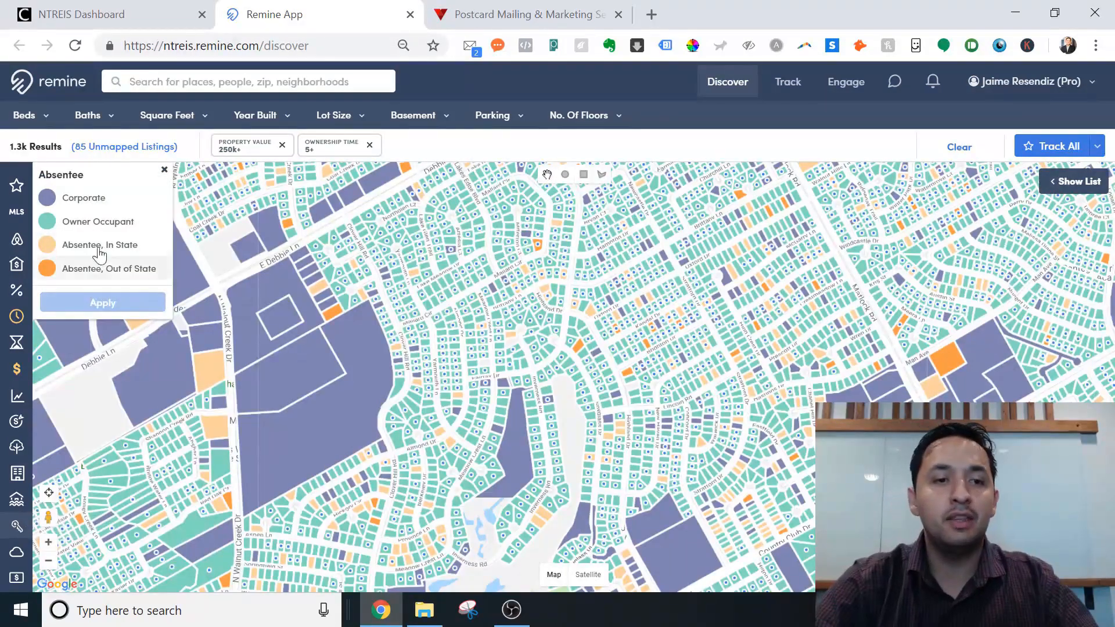
click(90, 225)
click(124, 314)
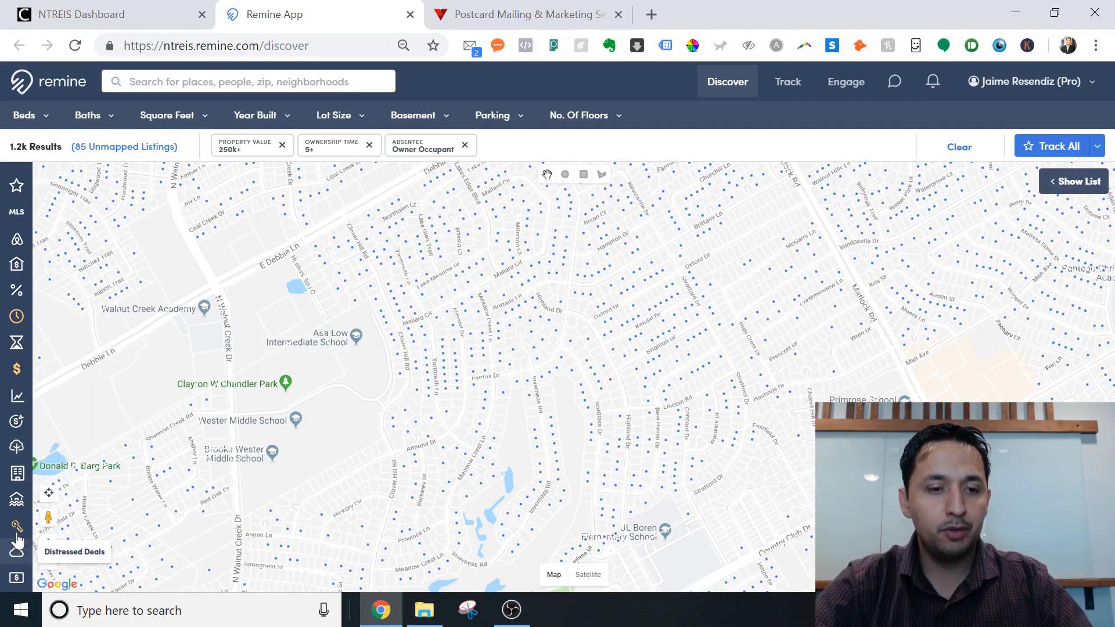
Set the Building Type filter to Single-Family, narrowing results to 1.2k properties.
click(17, 475)
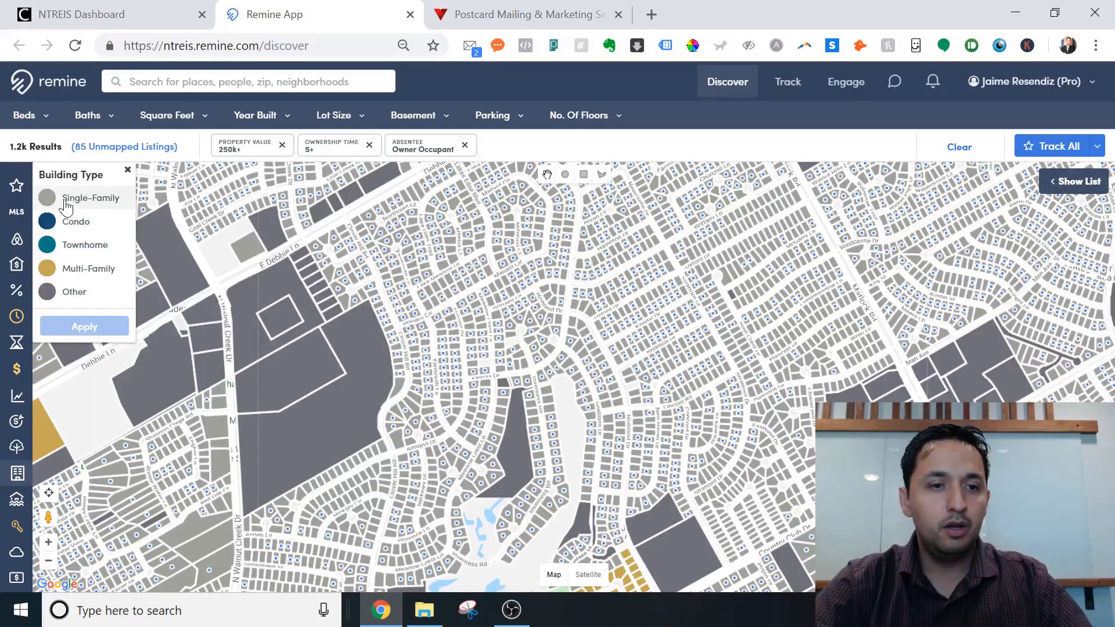
click(87, 198)
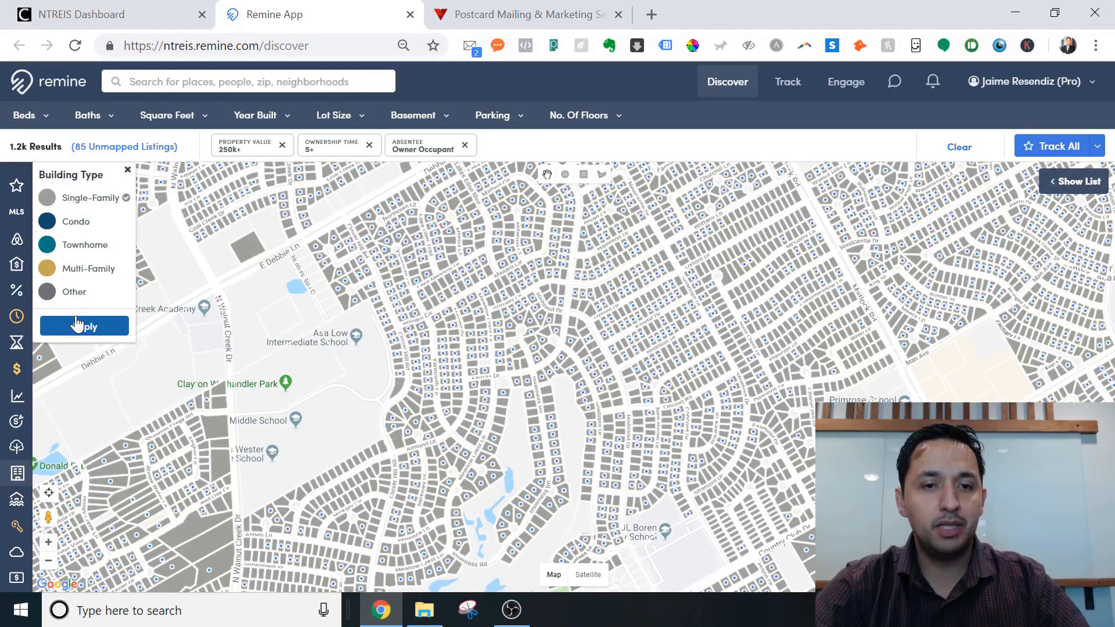
click(77, 325)
drag(526, 352, 452, 460)
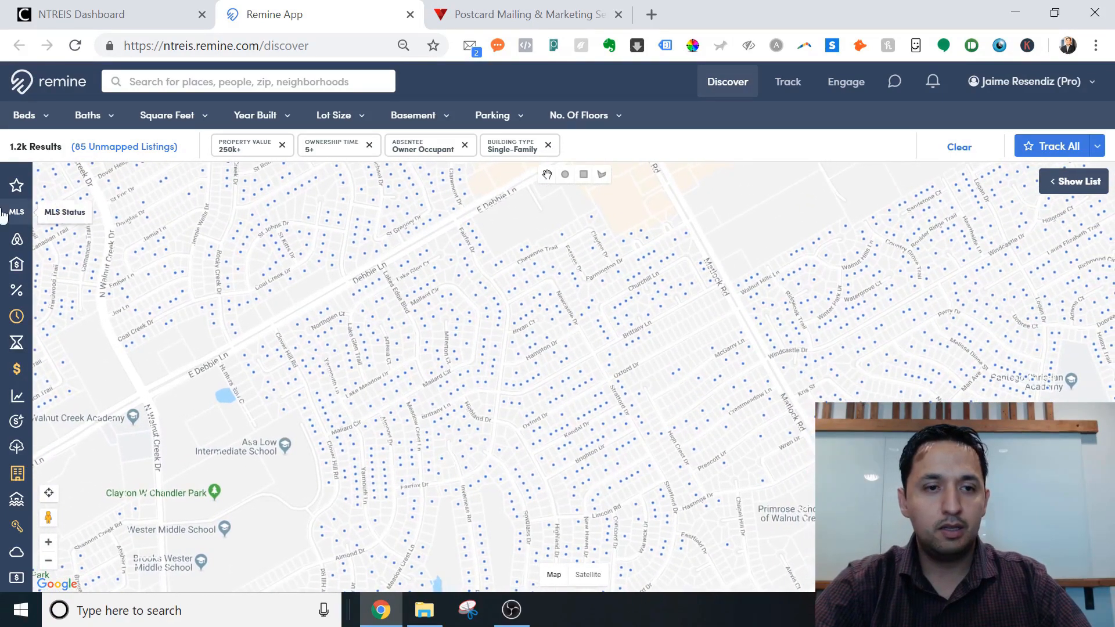
Apply a 6%+ Mortgage Rate filter, cutting results to 233 properties.
click(15, 293)
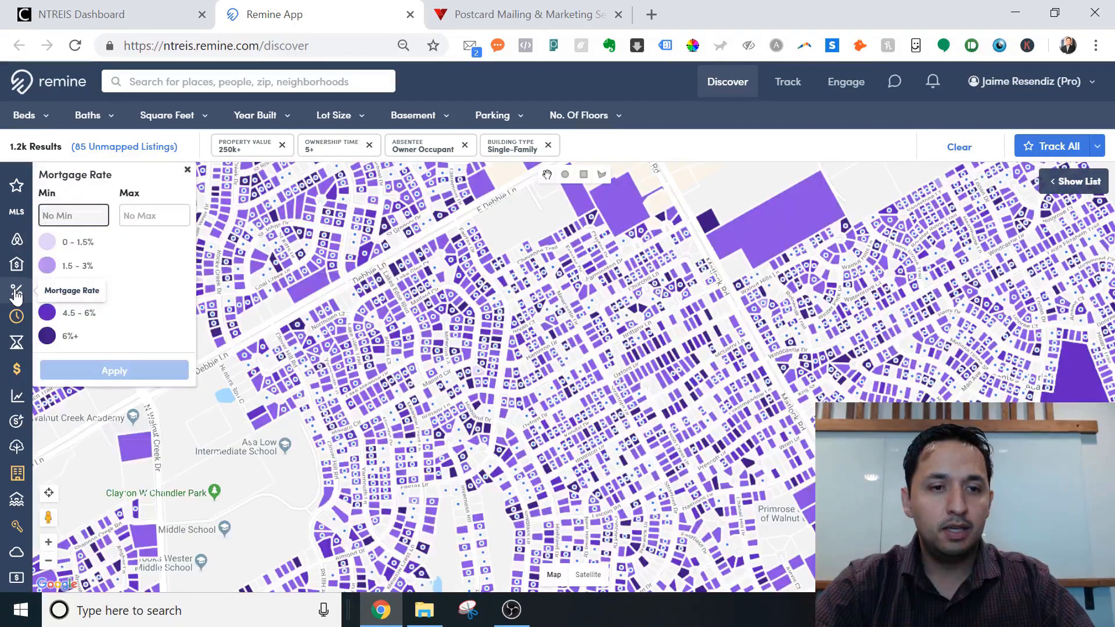
click(79, 337)
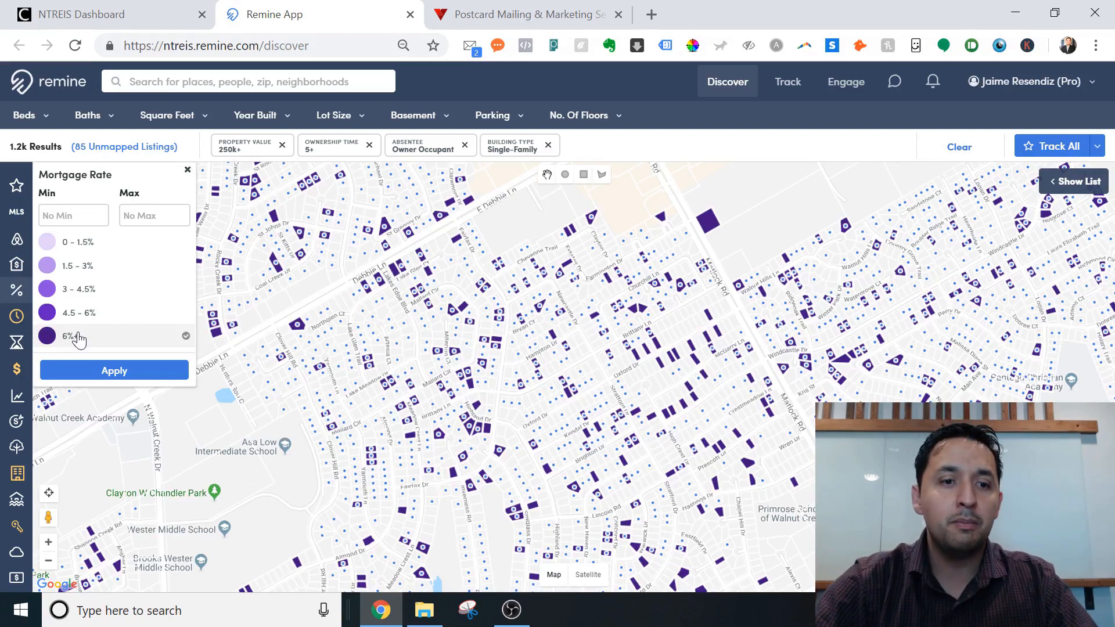
click(99, 378)
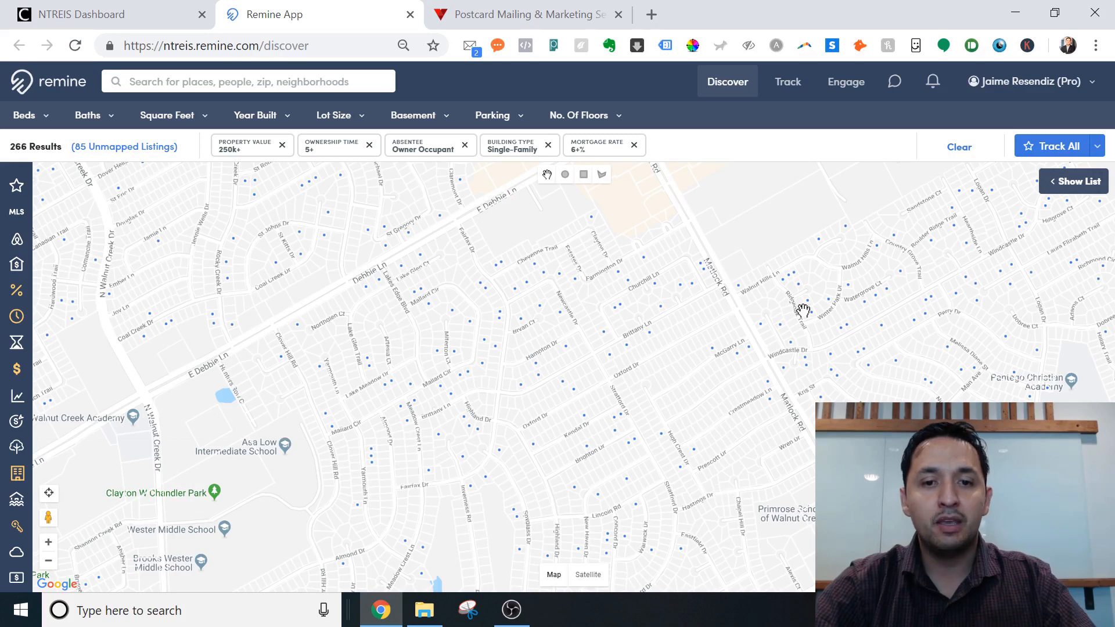
drag(395, 254, 669, 390)
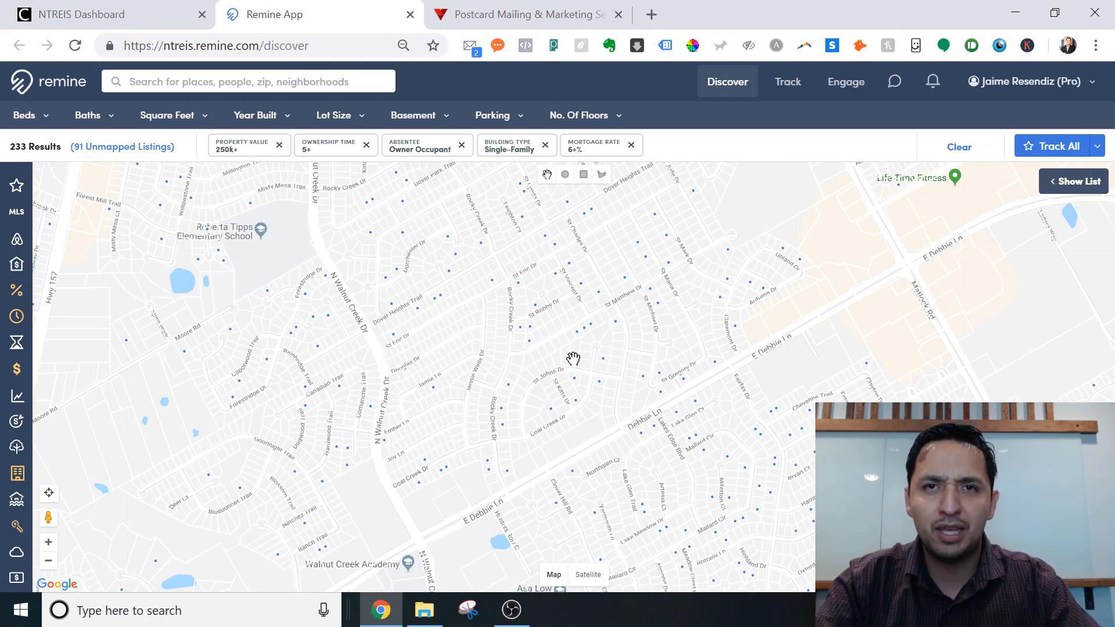
drag(438, 399, 410, 331)
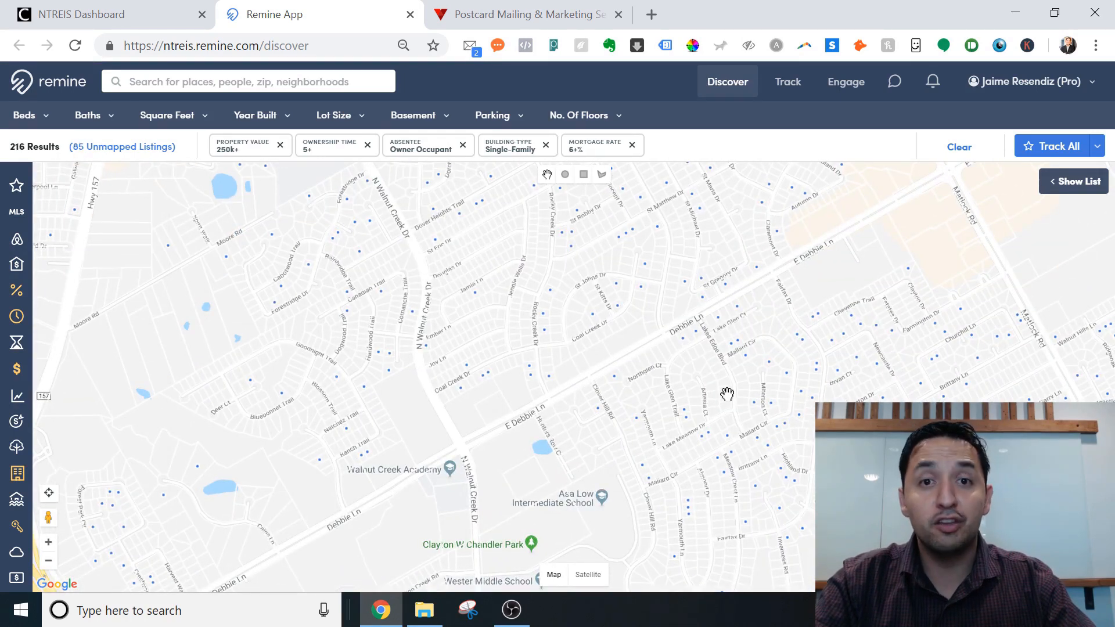
drag(550, 363, 488, 408)
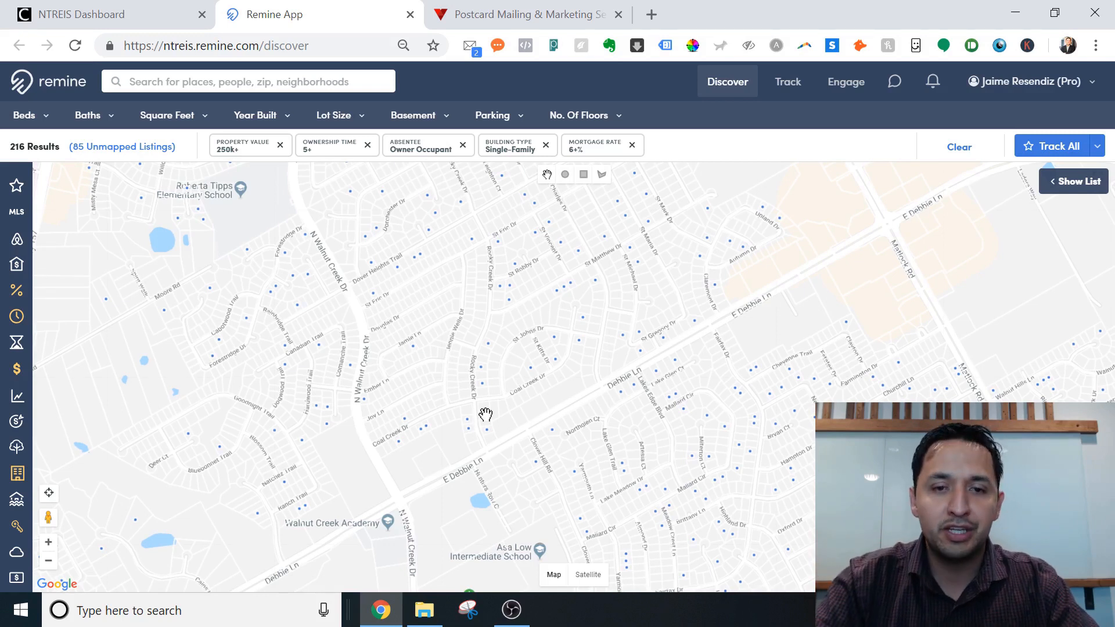
drag(722, 496, 602, 368)
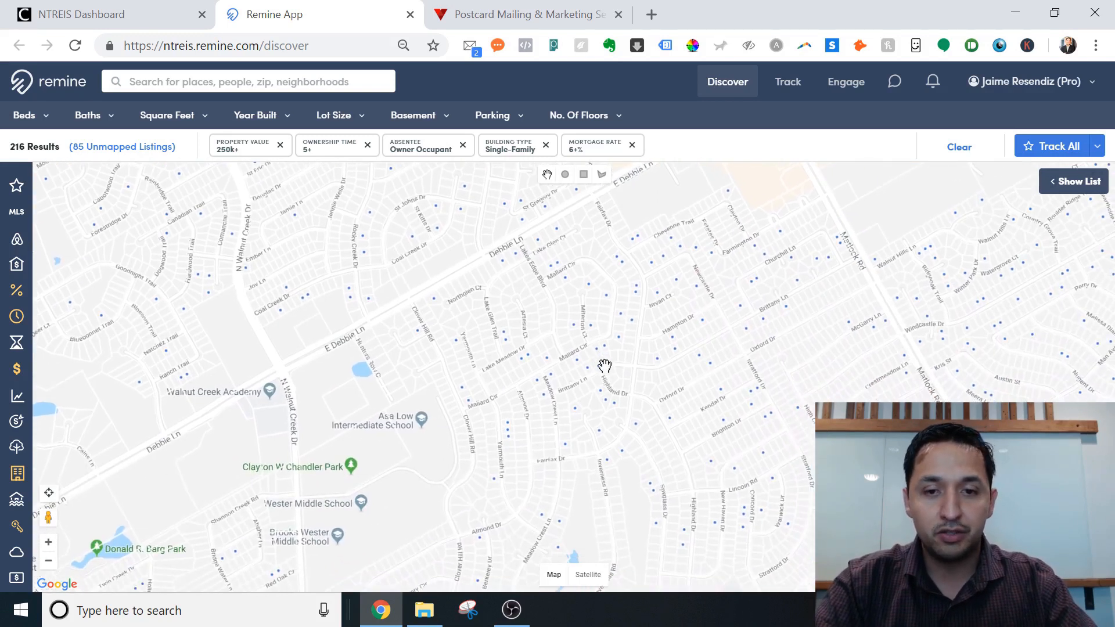
drag(727, 456, 622, 389)
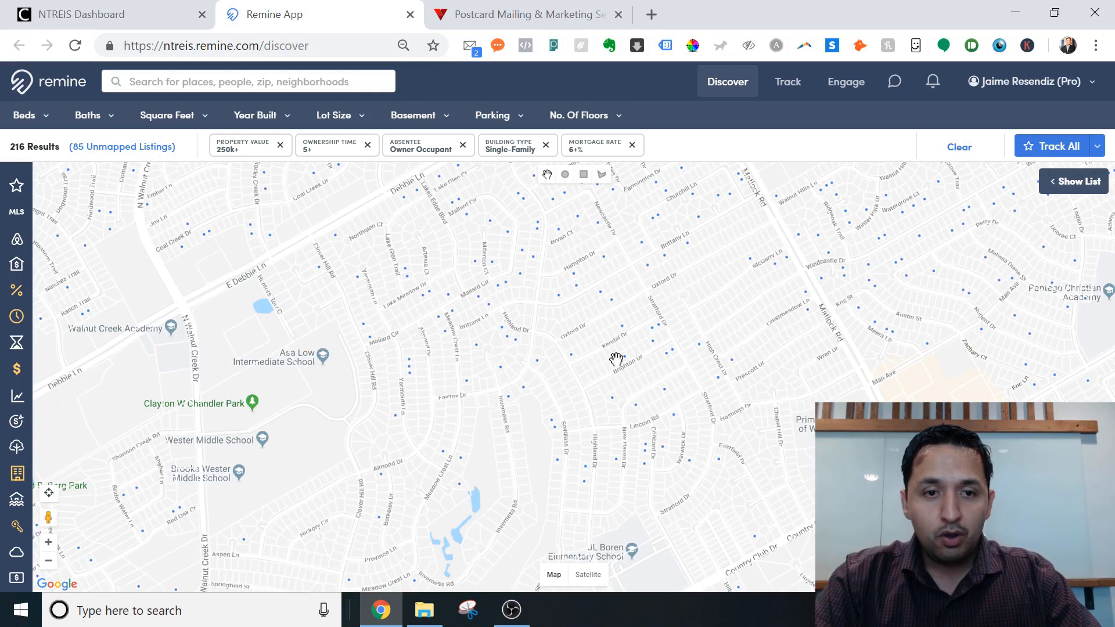
drag(600, 323, 546, 311)
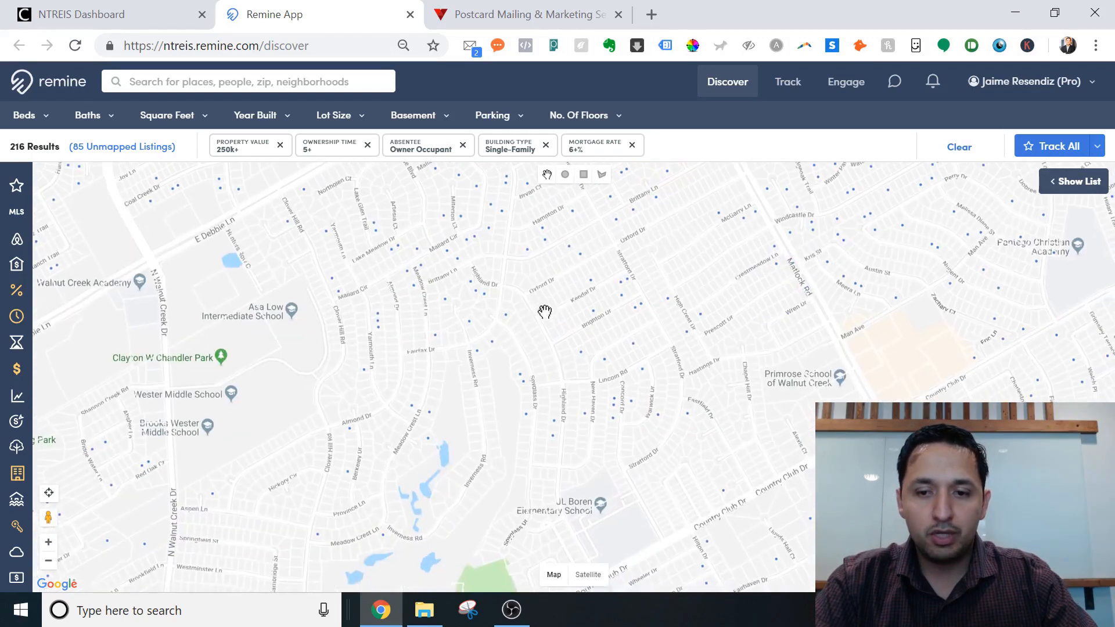
drag(612, 472, 552, 308)
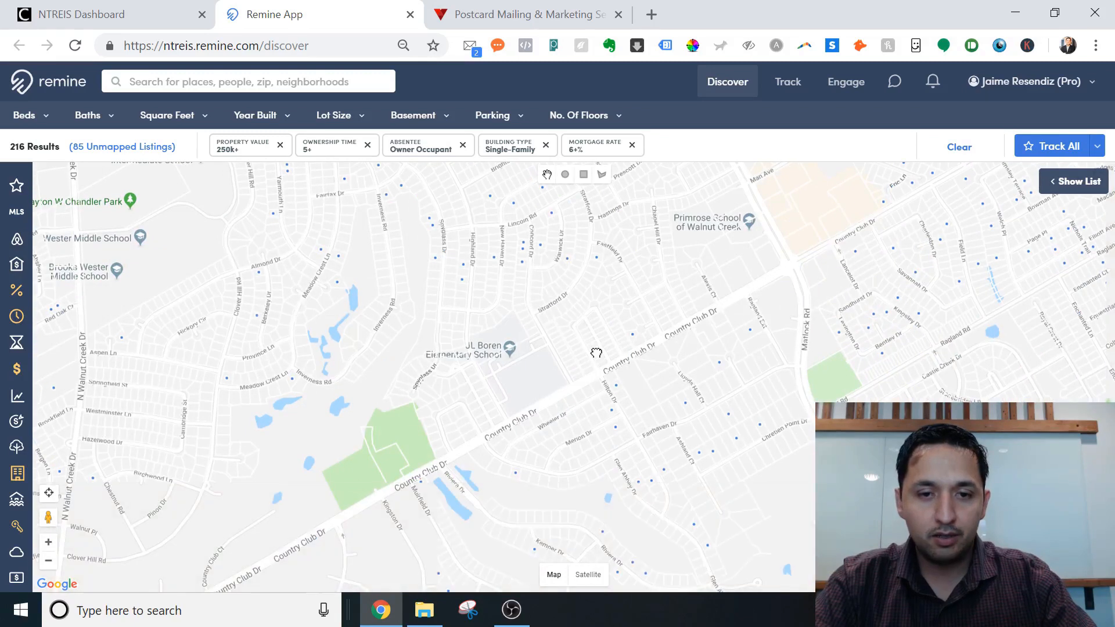
drag(595, 353, 676, 443)
drag(617, 281, 669, 423)
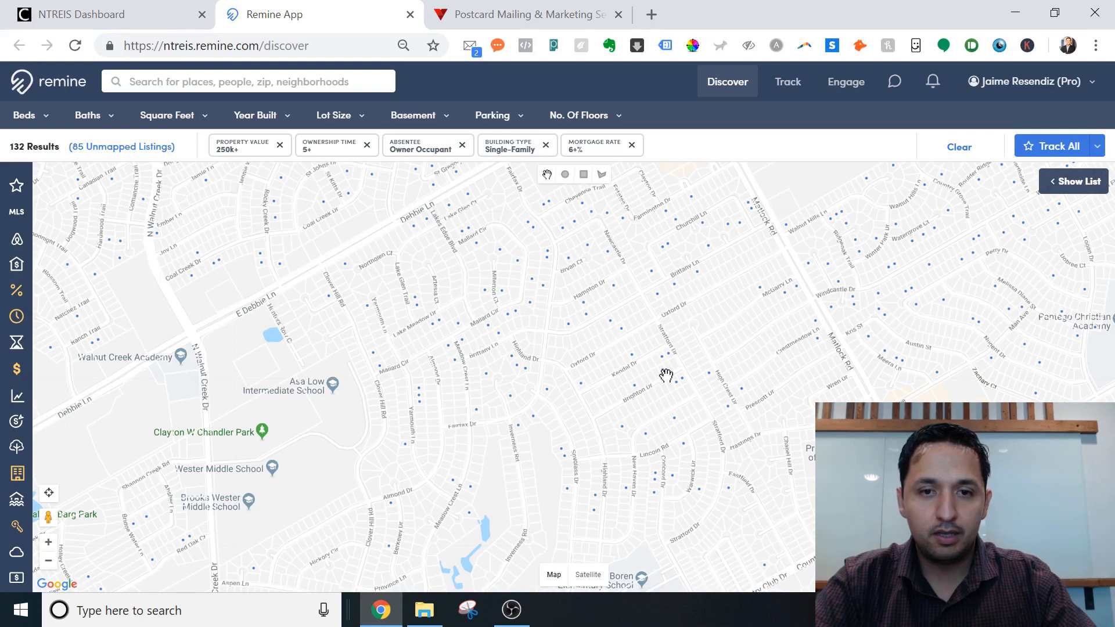
drag(666, 376, 670, 364)
click(660, 281)
scroll(654, 290, up, 1)
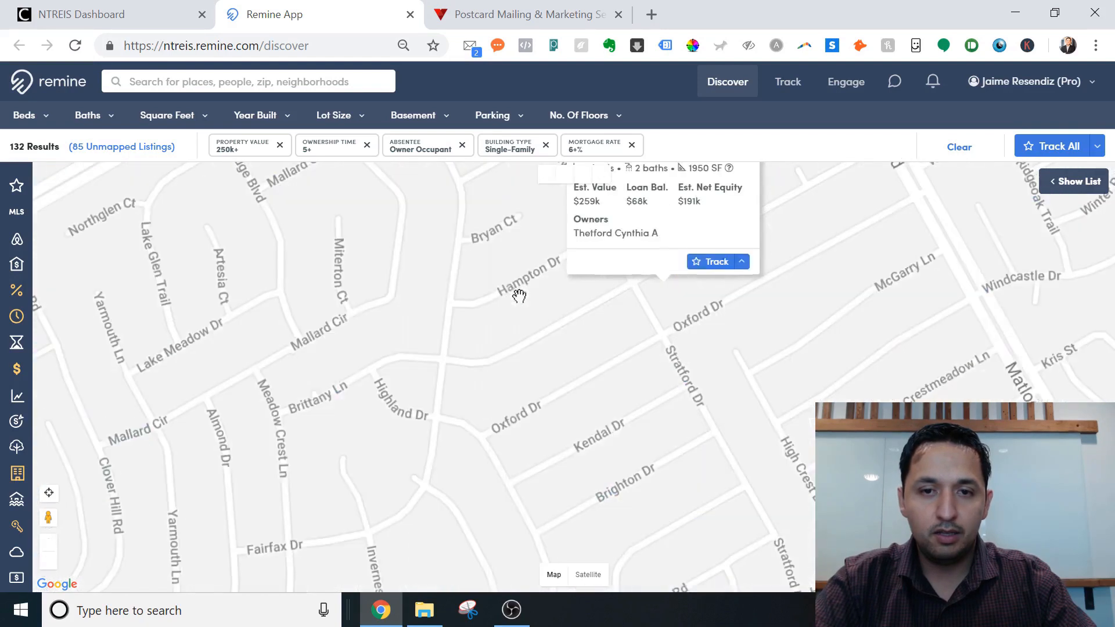
scroll(550, 351, down, 1)
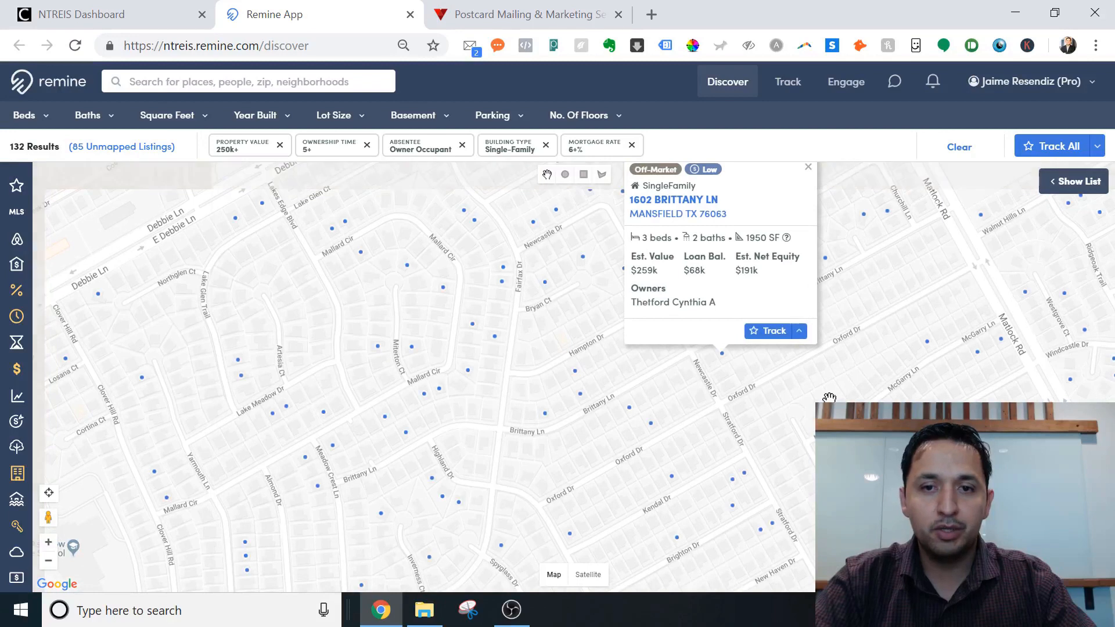
click(808, 167)
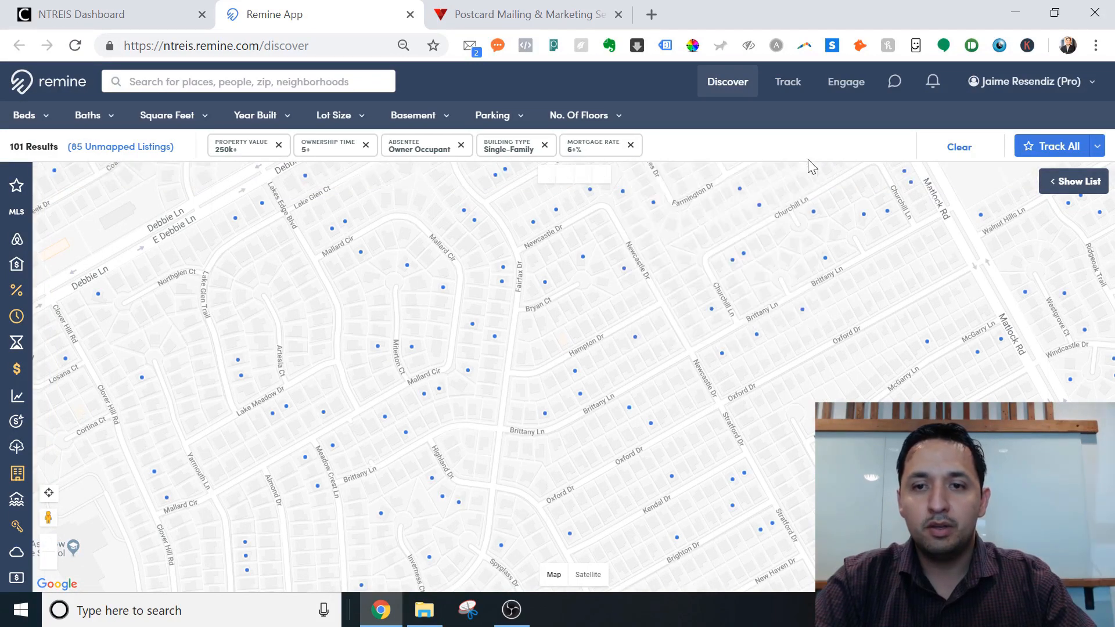
click(48, 561)
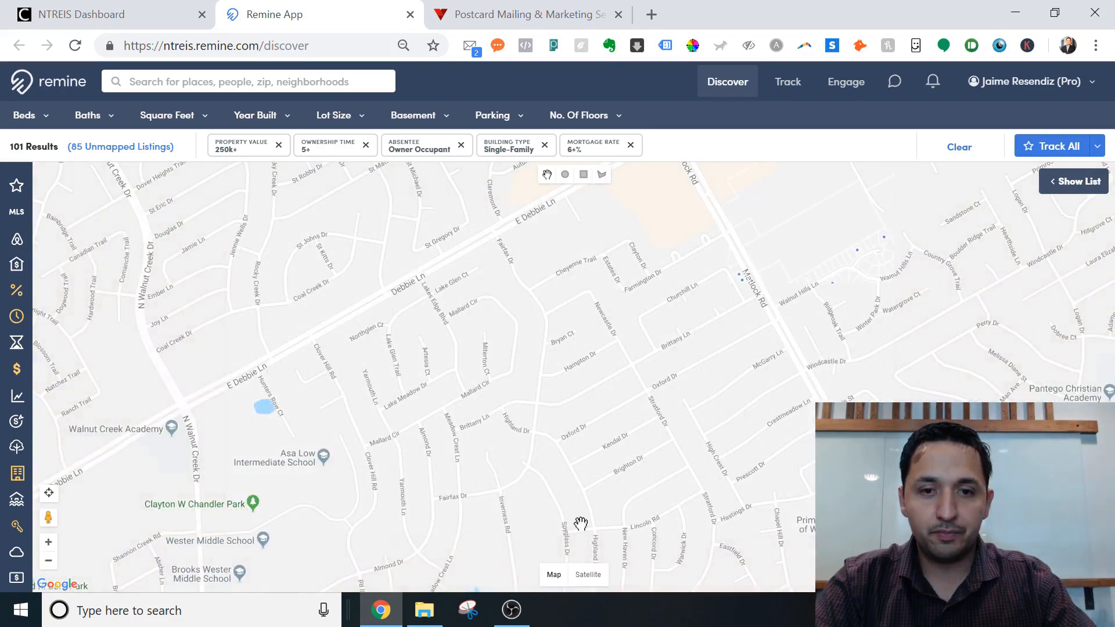
drag(580, 524, 537, 403)
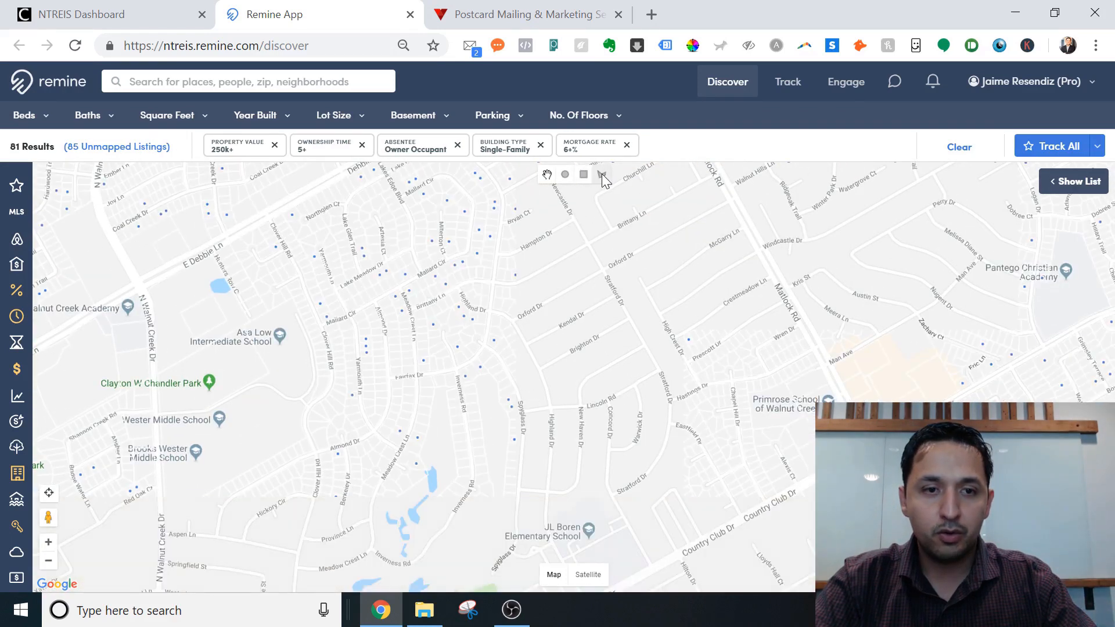
Draw a search polygon from Walnut Creek Dr to Country Club Dr.
click(602, 175)
click(150, 283)
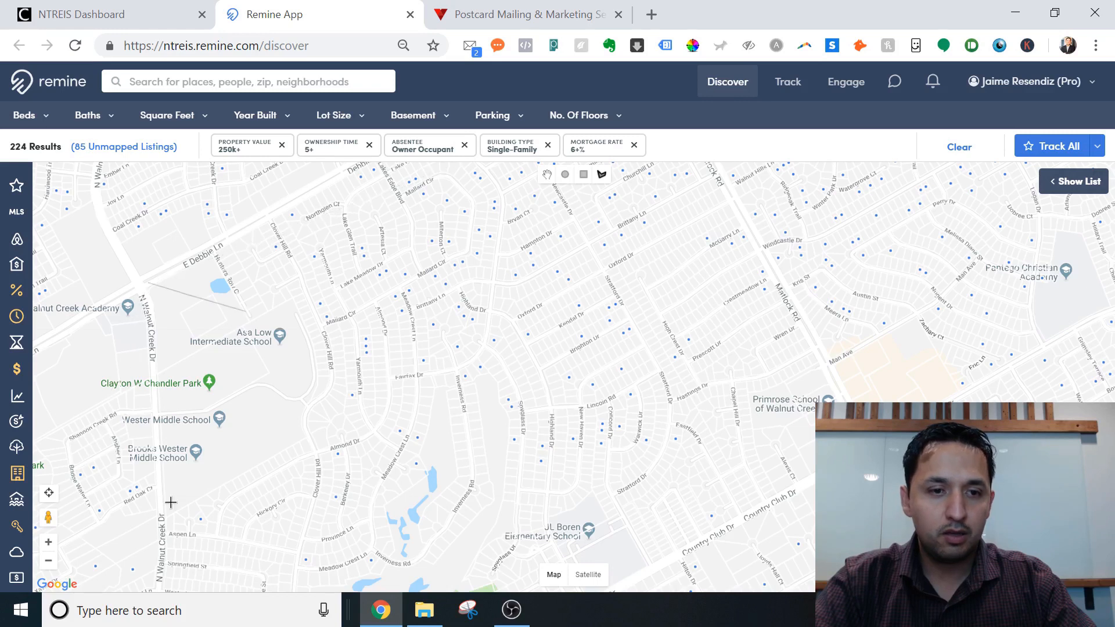
click(173, 577)
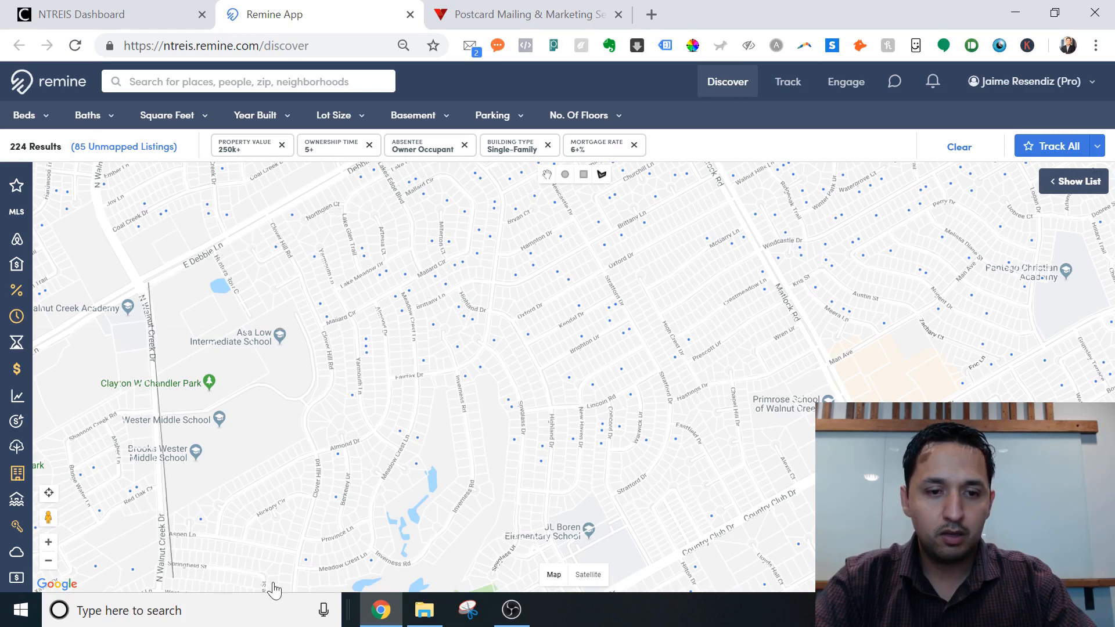
click(493, 576)
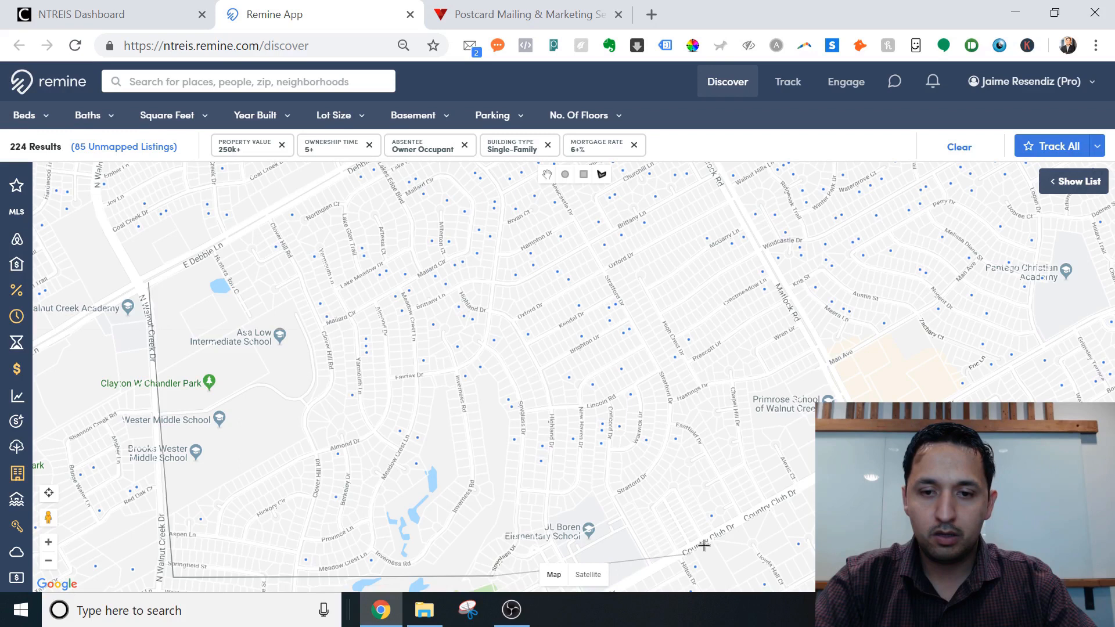
click(724, 522)
double_click(858, 438)
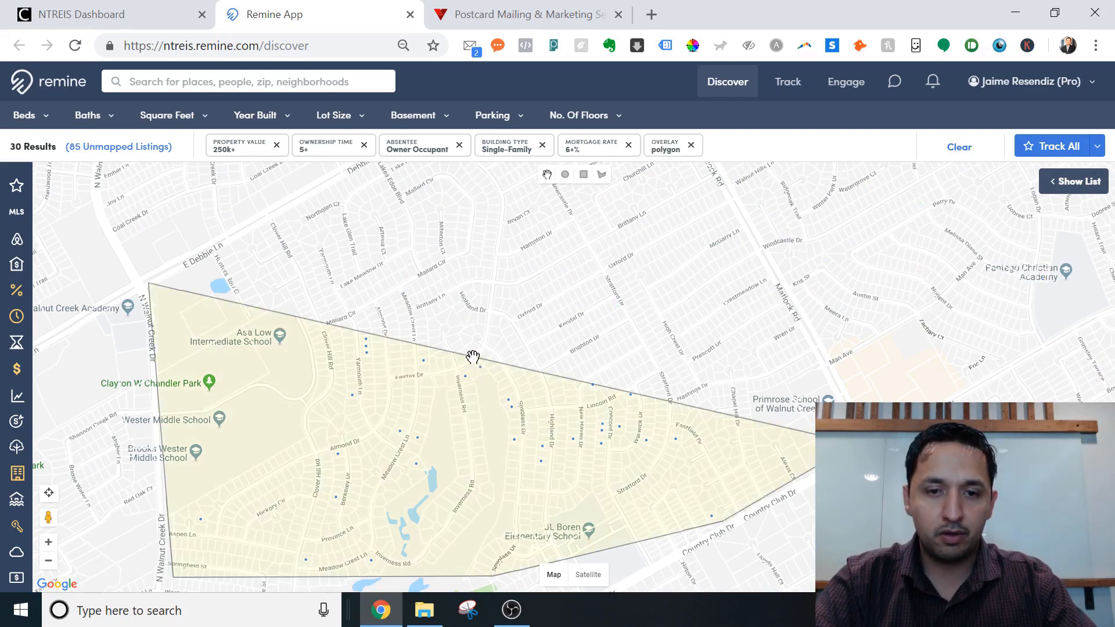
drag(473, 357, 447, 382)
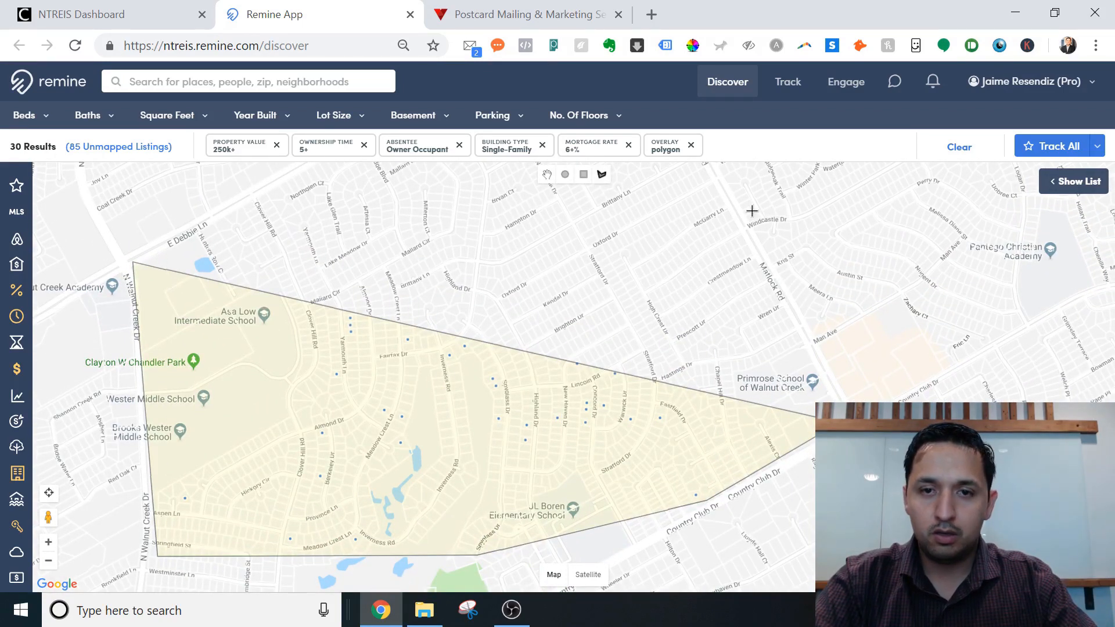
drag(752, 211, 716, 329)
drag(717, 279, 699, 307)
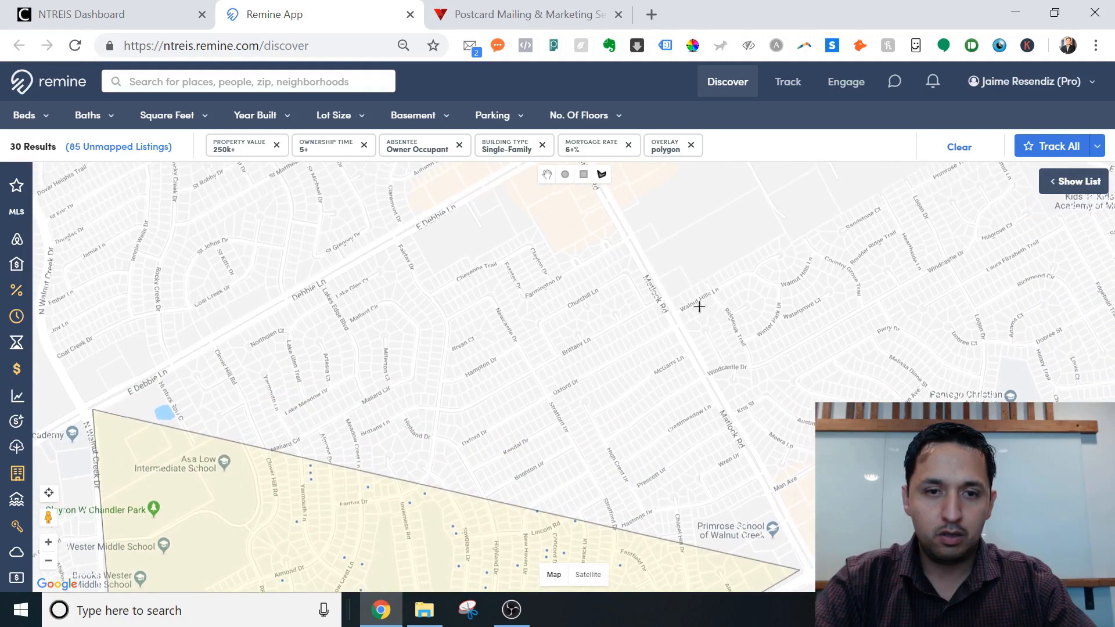
Draw a second polygon from E Debbie Ln to Matlock Rd and Primrose School, giving 106 results.
click(598, 175)
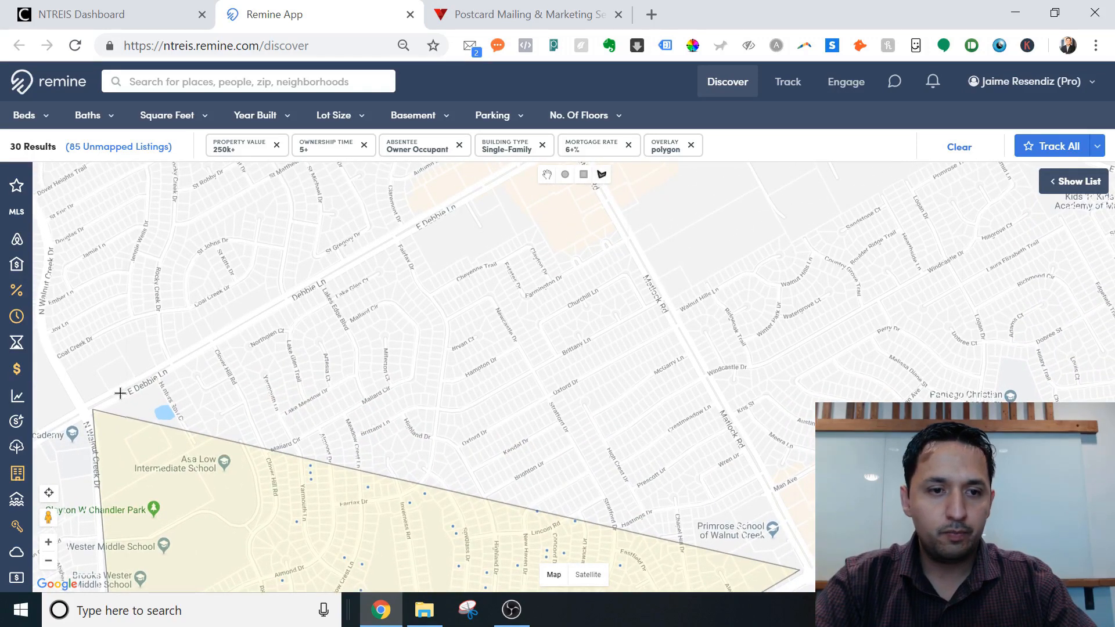
click(103, 408)
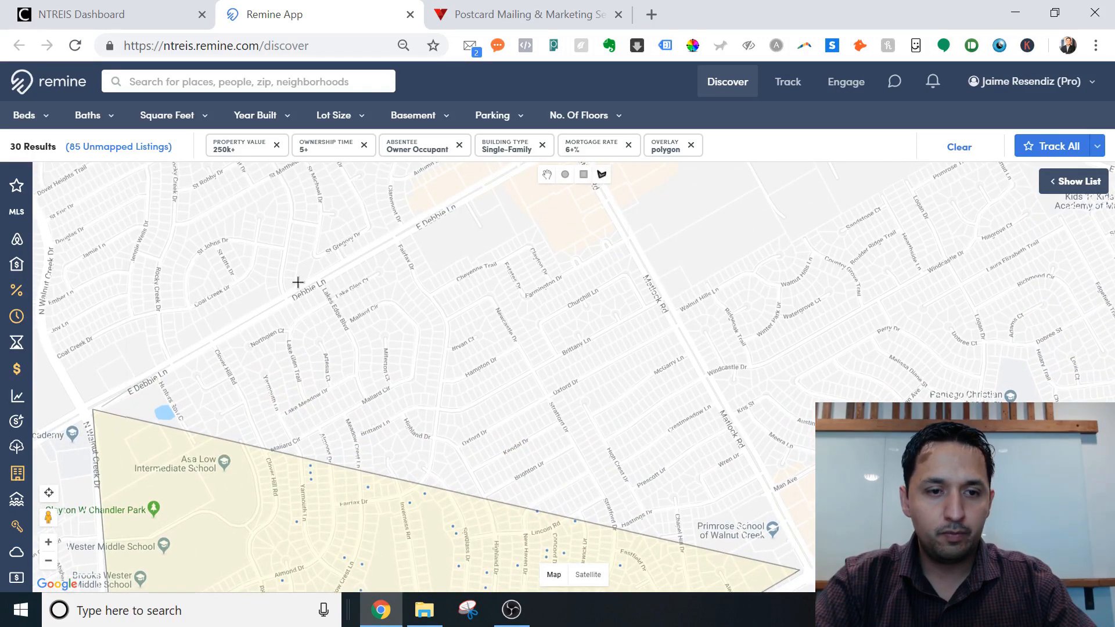
click(532, 177)
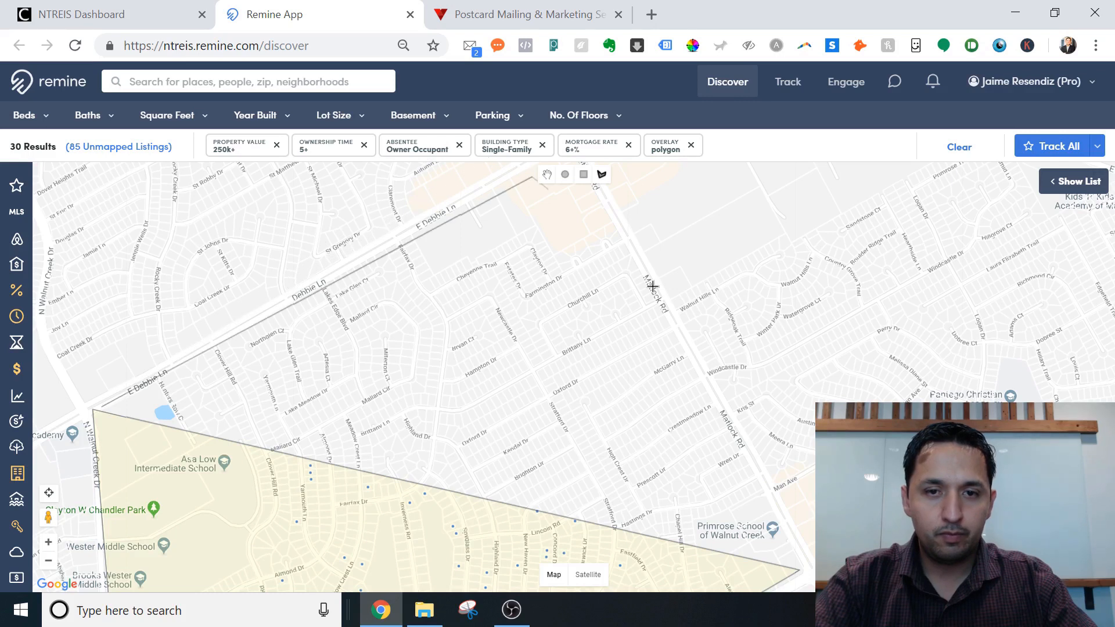
click(797, 560)
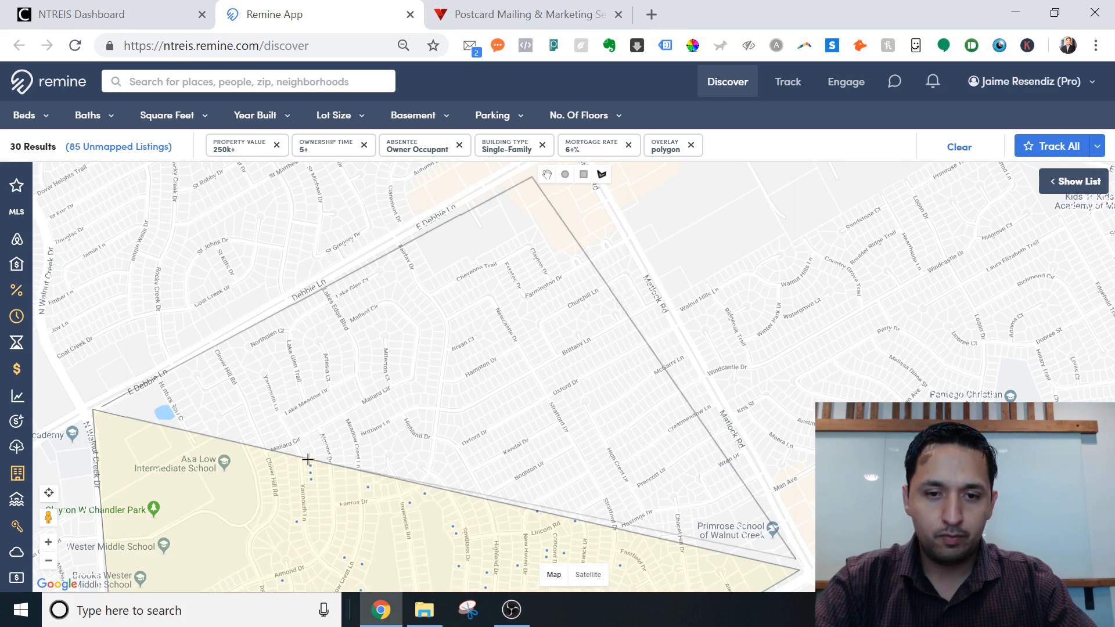
click(99, 416)
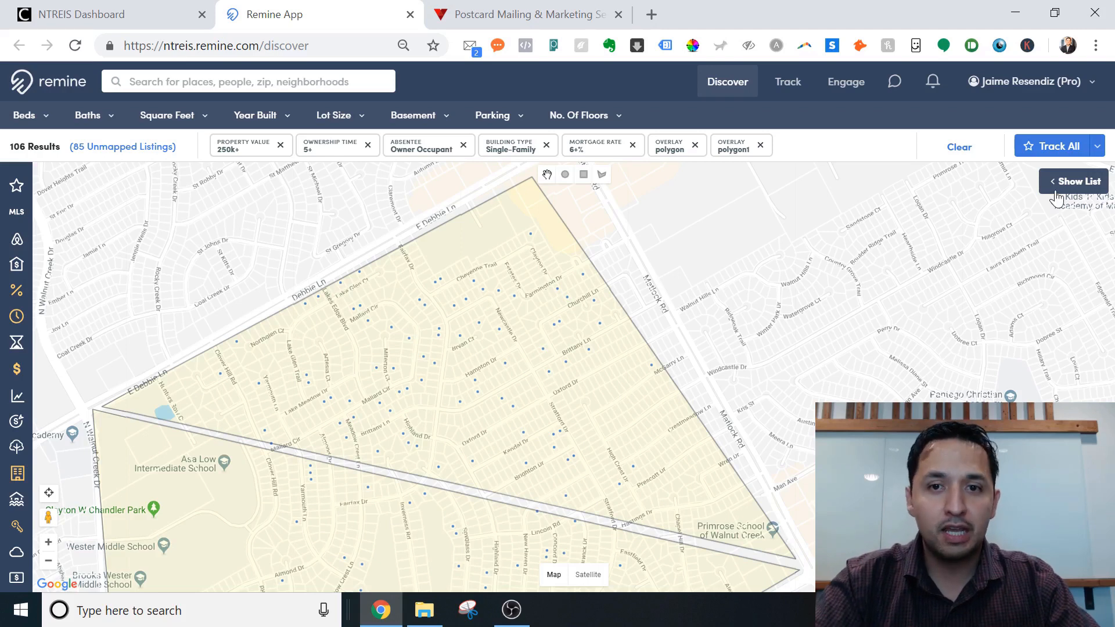
Track all 106 results, then zoom the map into the southern streets of the polygon.
click(1042, 148)
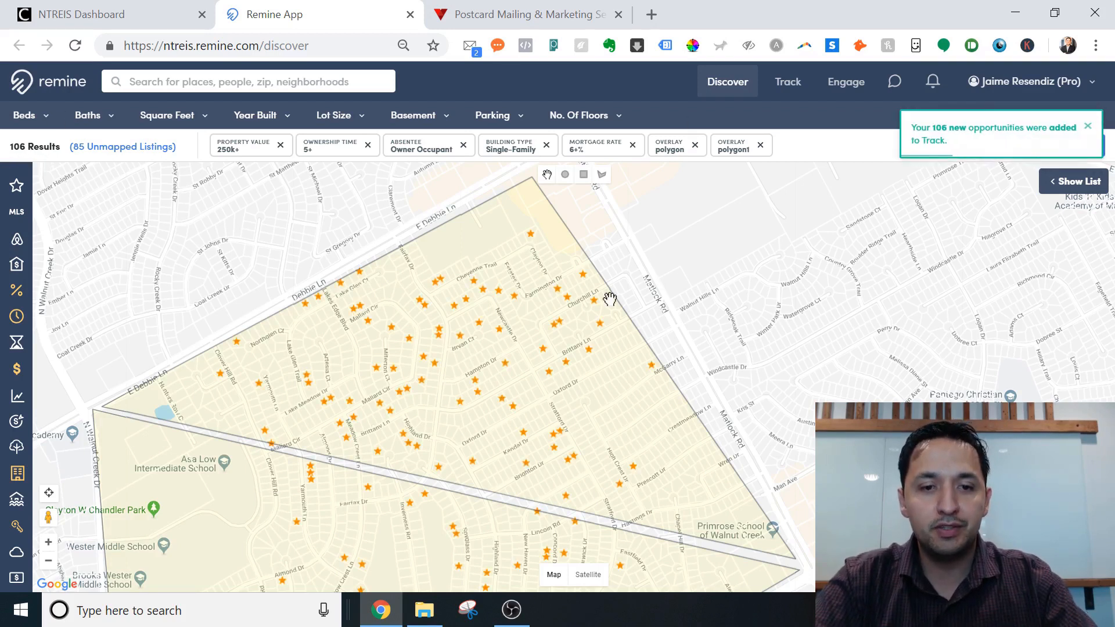
drag(342, 451, 326, 385)
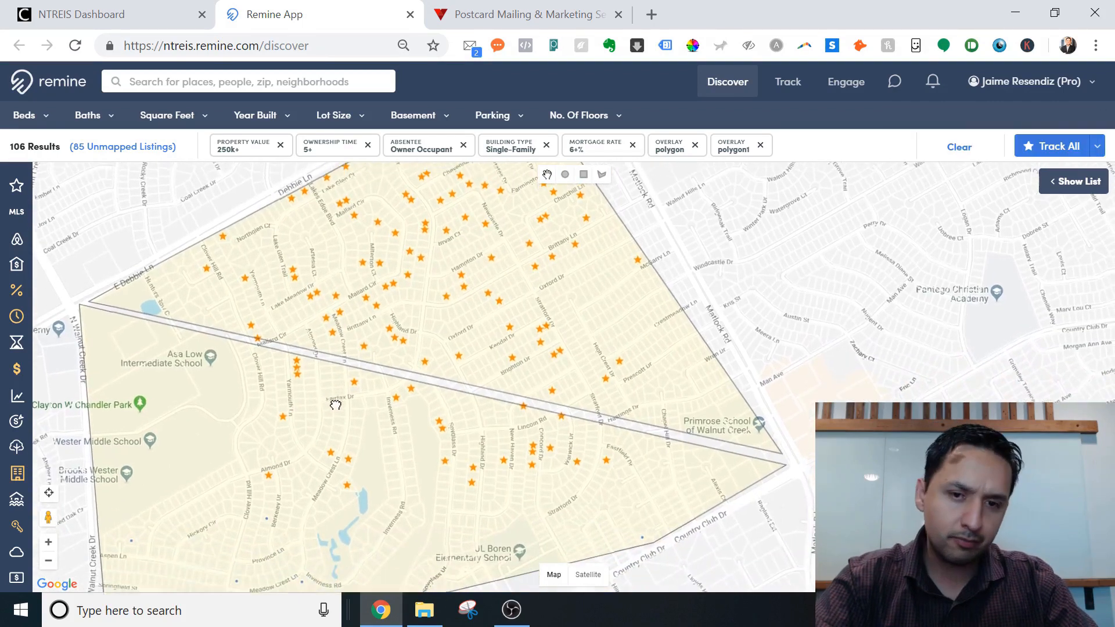
drag(484, 406, 450, 487)
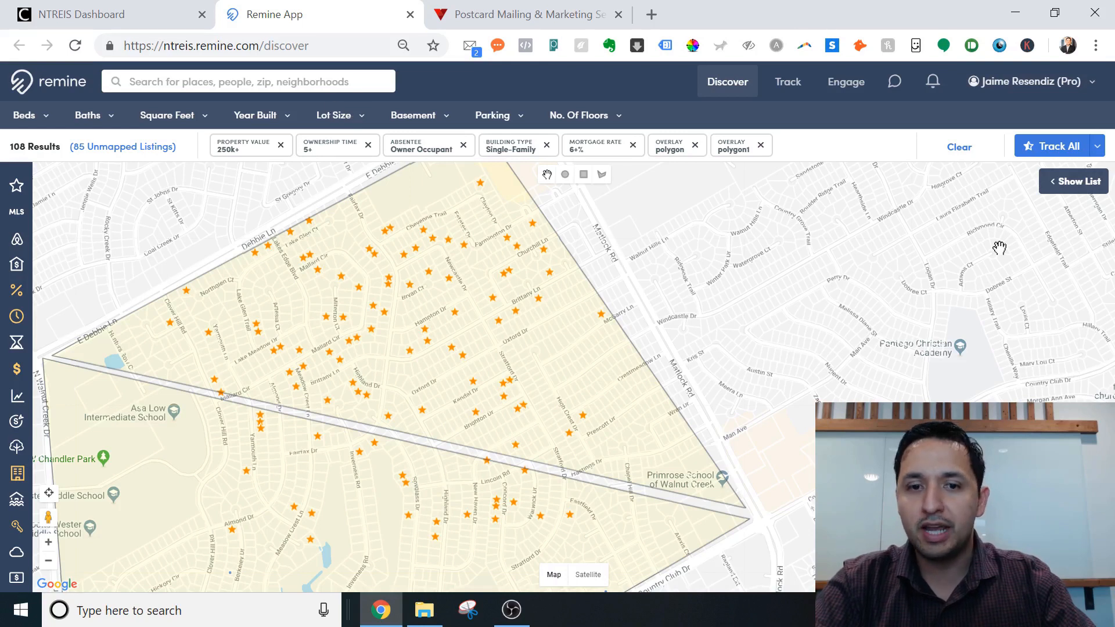
drag(321, 506, 449, 378)
scroll(364, 470, up, 1)
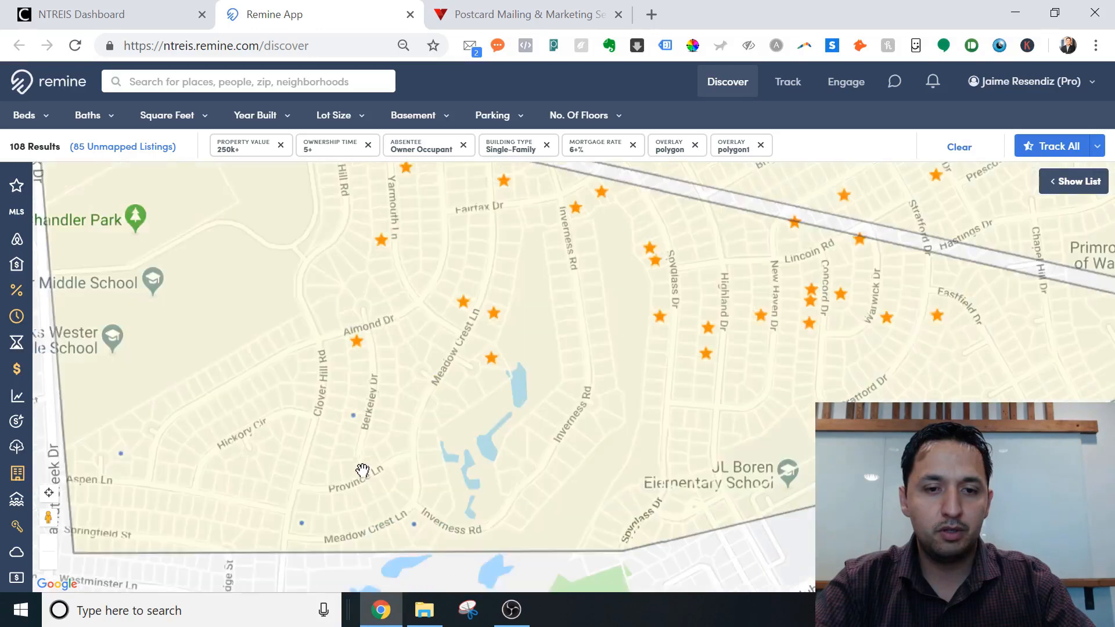
drag(361, 465, 423, 443)
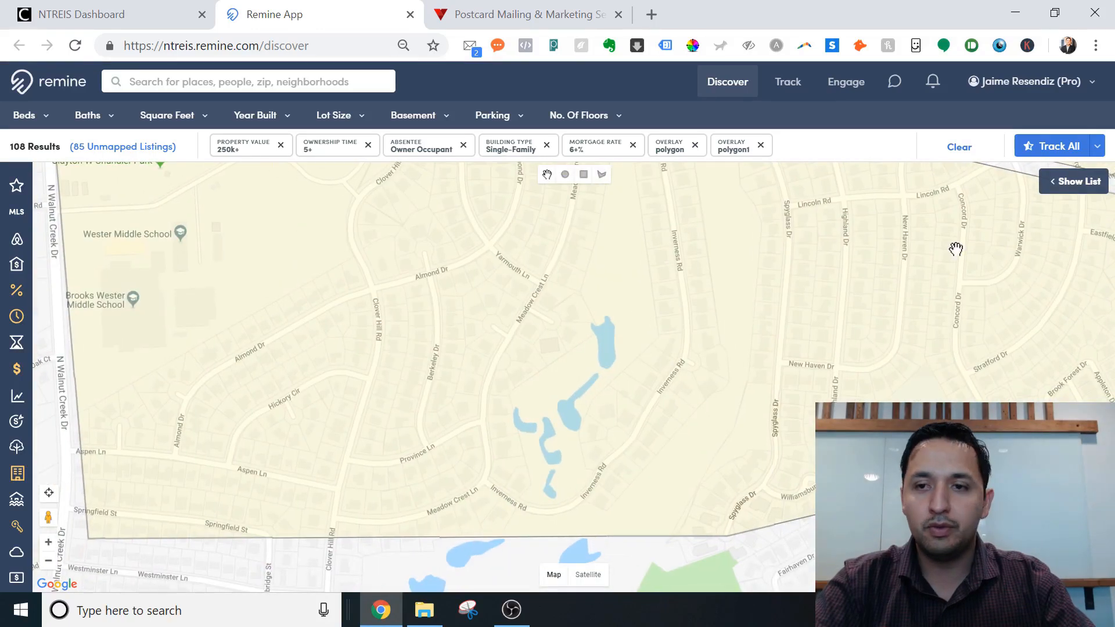
Track the 22 properties in the zoomed area and open the Track list of 111 properties.
click(1045, 149)
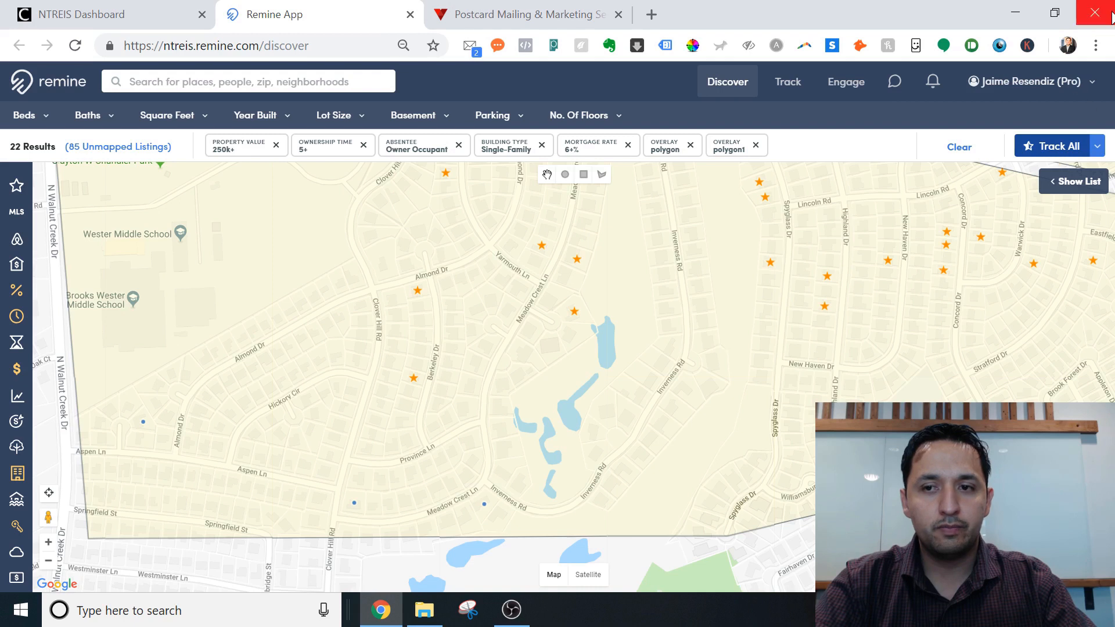
click(1044, 152)
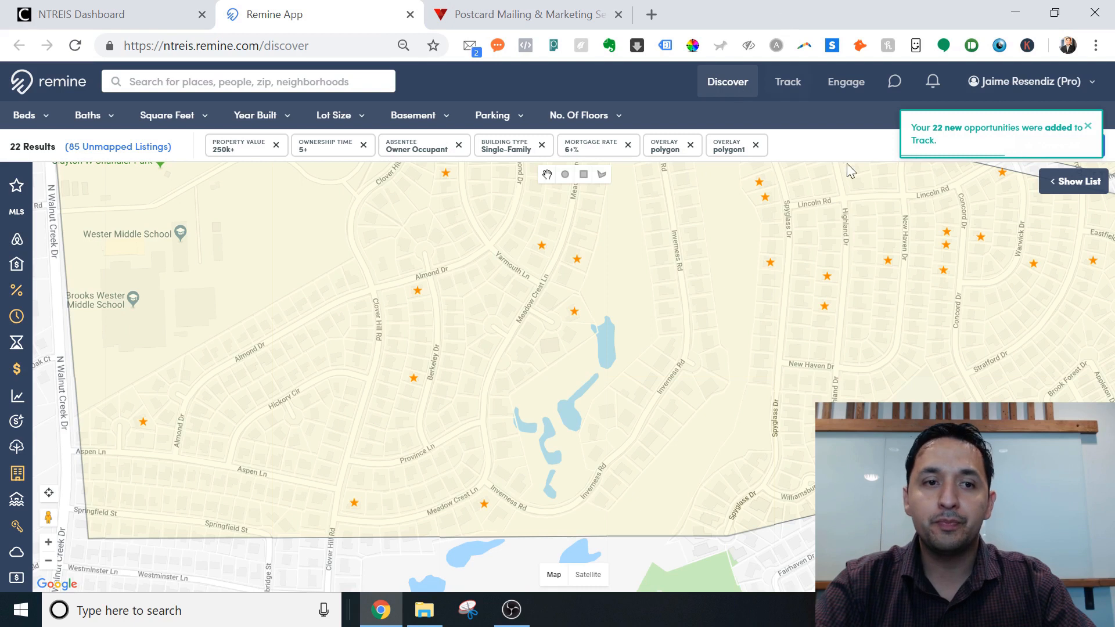
drag(556, 244, 406, 415)
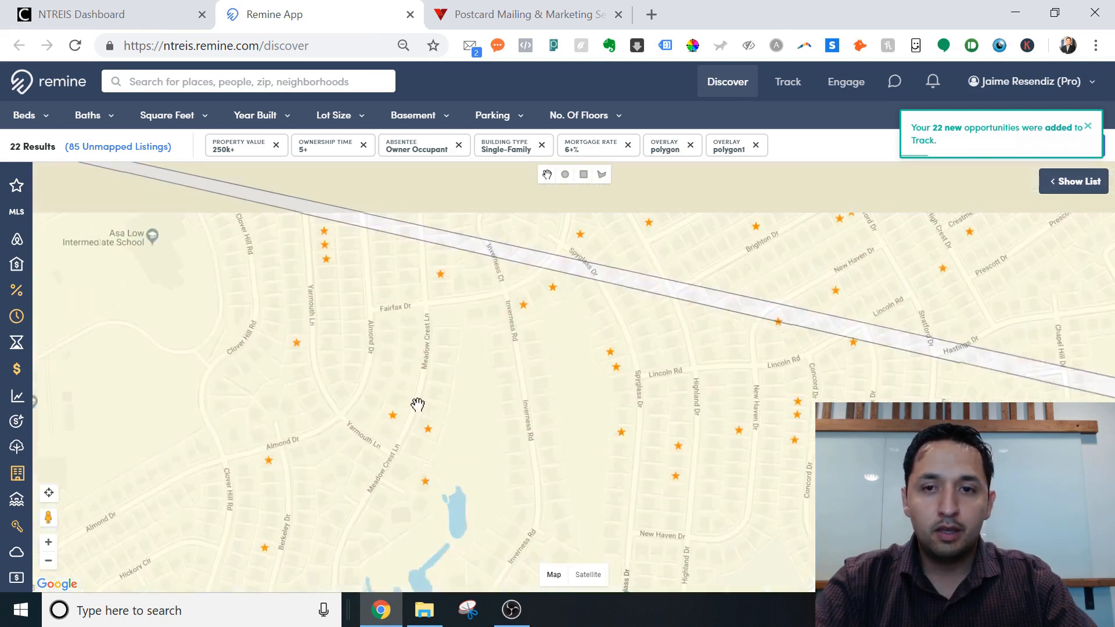
click(779, 84)
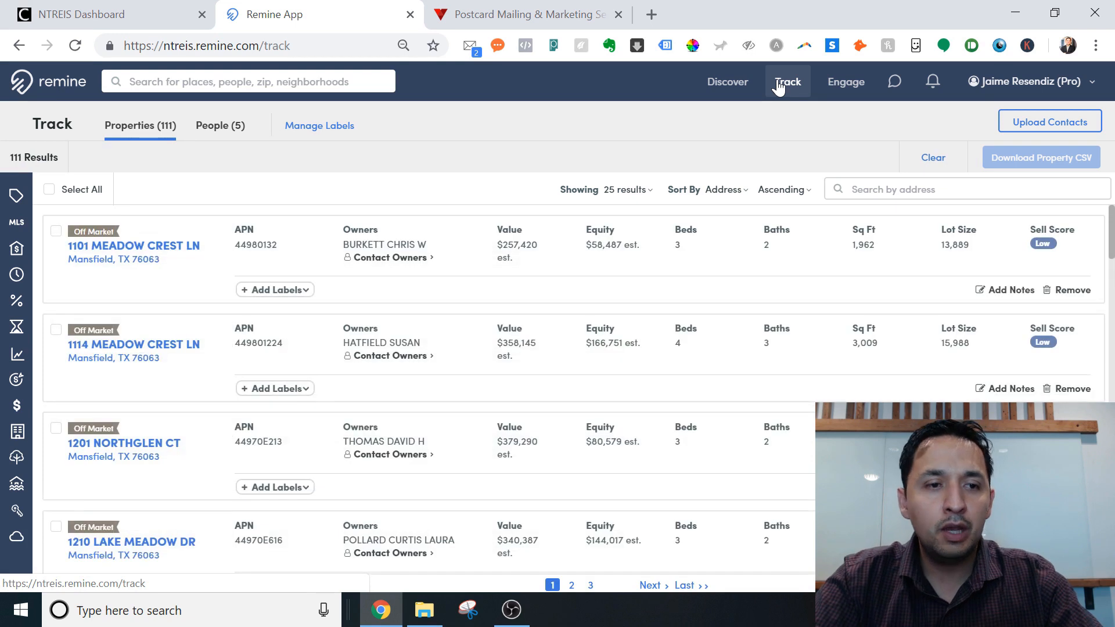
Select all 111 tracked properties and save them as a CSV named Test-SARL-5yr-6pt.
click(50, 190)
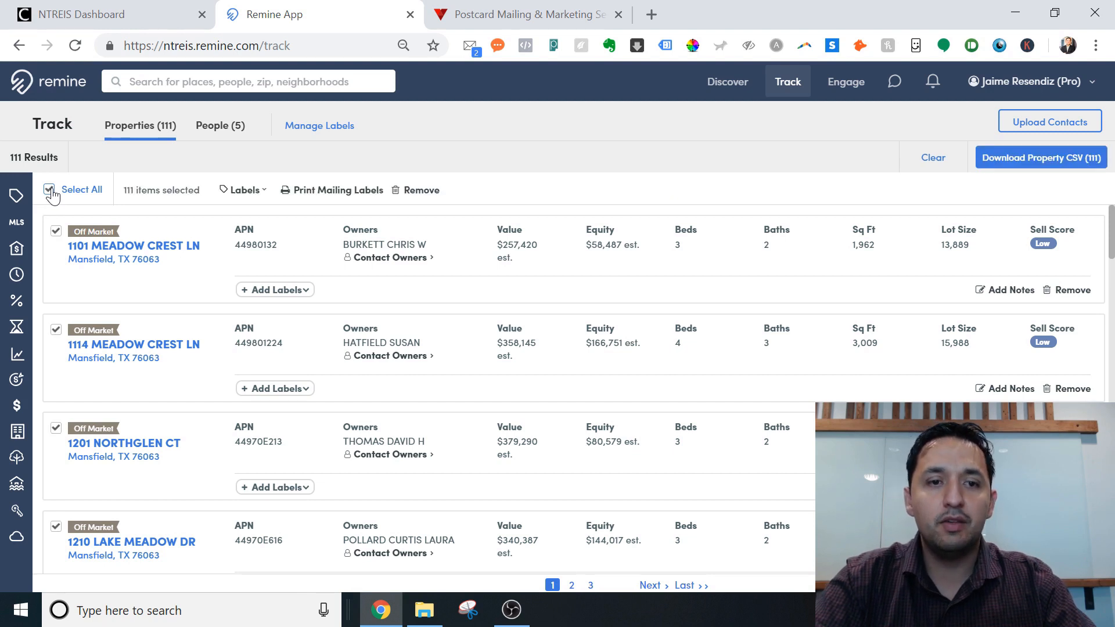
click(1044, 166)
click(981, 234)
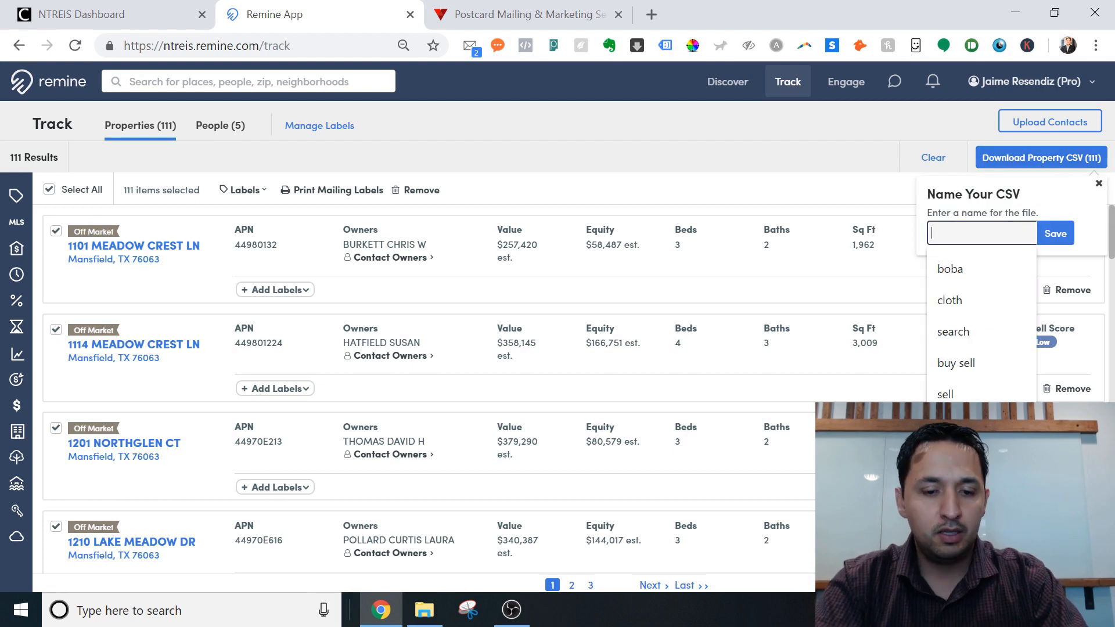
text(Te)
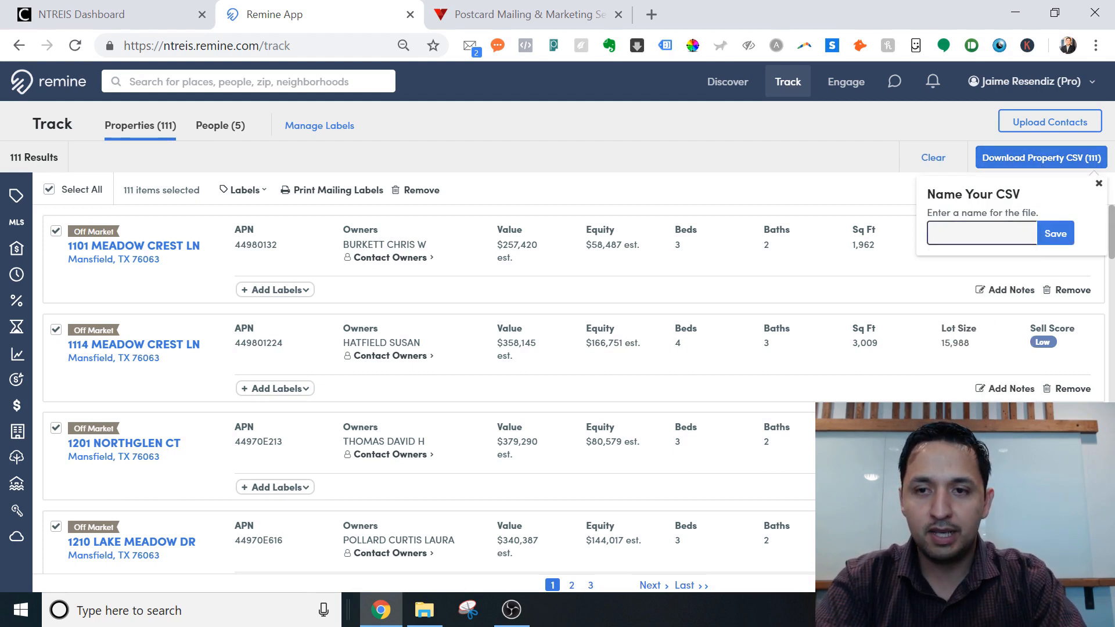
text(xt)
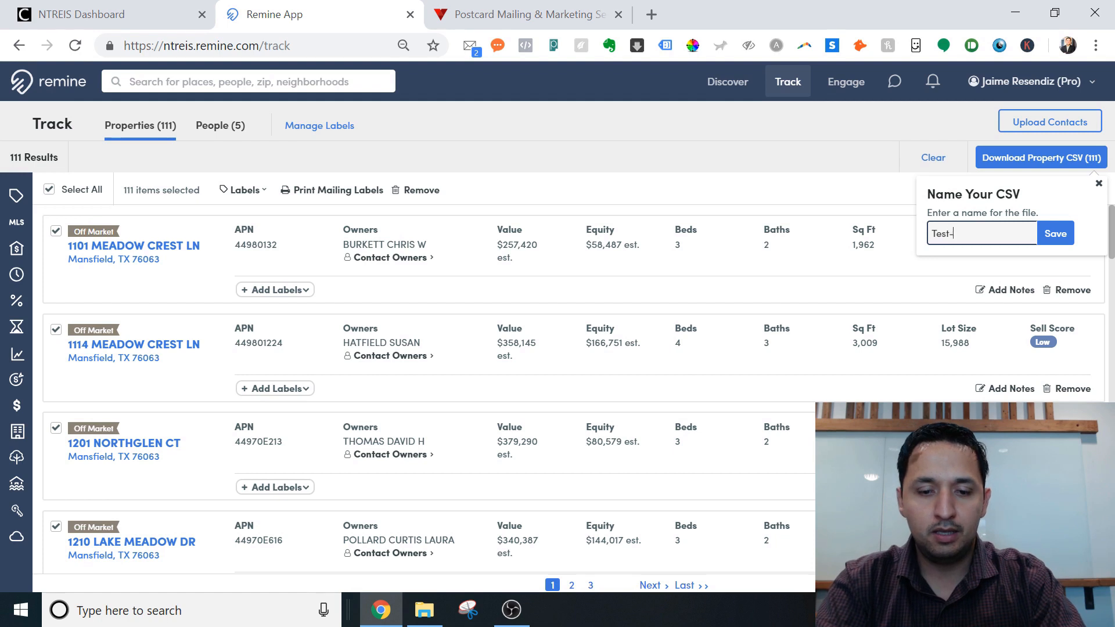
key(BackSpace)
key(BackSpace)
key(BackSpace)
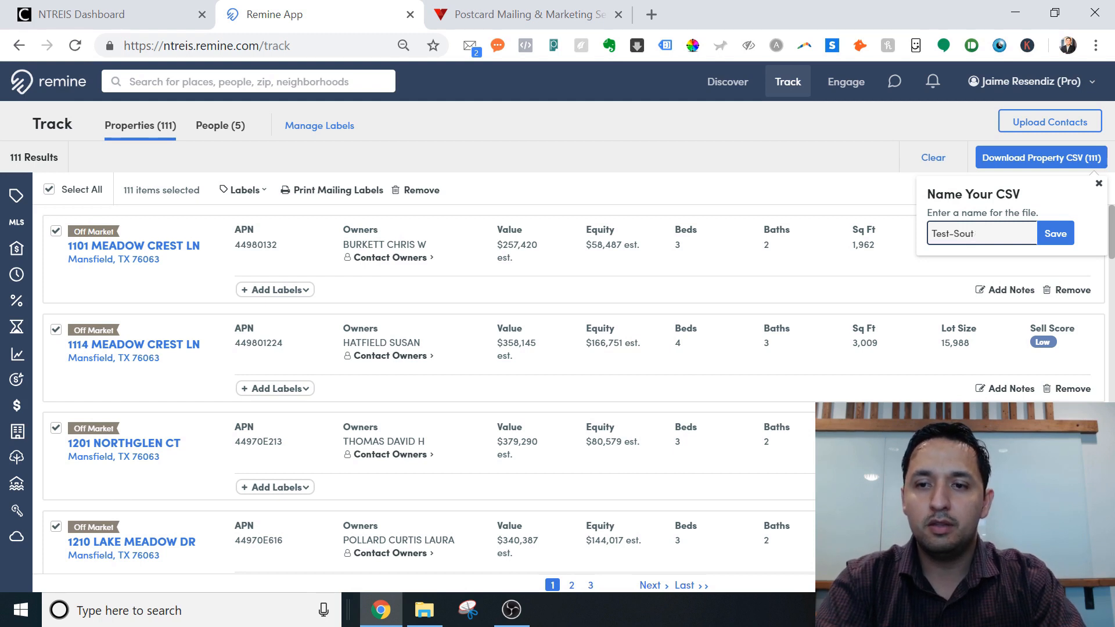
text(Arlington)
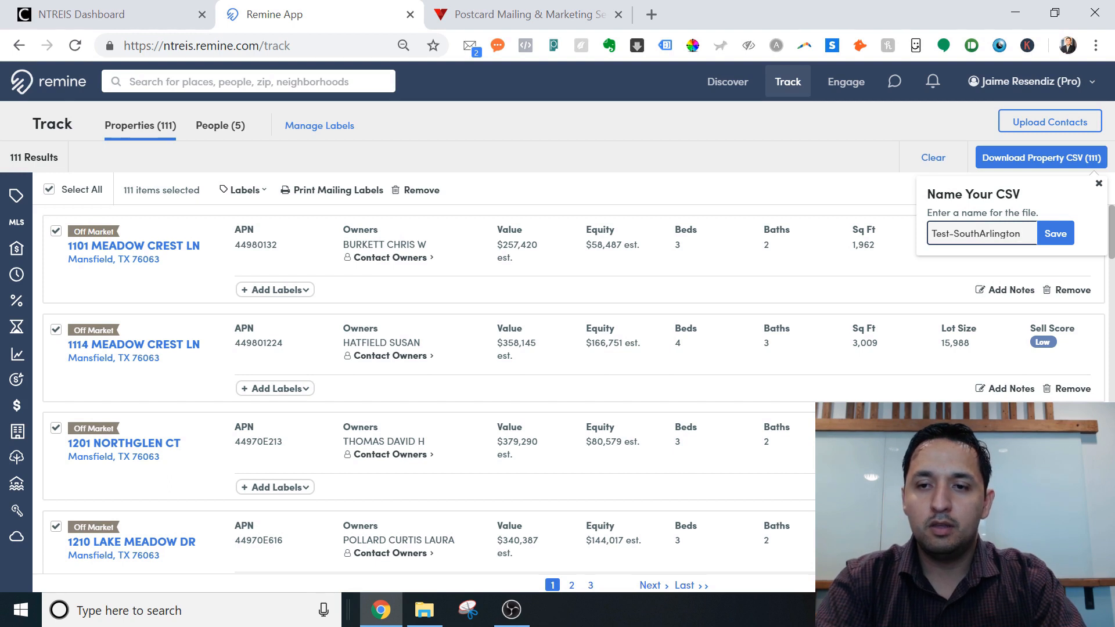
key(BackSpace)
key(BackSpace)
key(BackSpace)
key(BackSpace)
key(BackSpace)
key(BackSpace)
key(BackSpace)
key(BackSpace)
key(BackSpace)
key(BackSpace)
key(BackSpace)
key(BackSpace)
key(BackSpace)
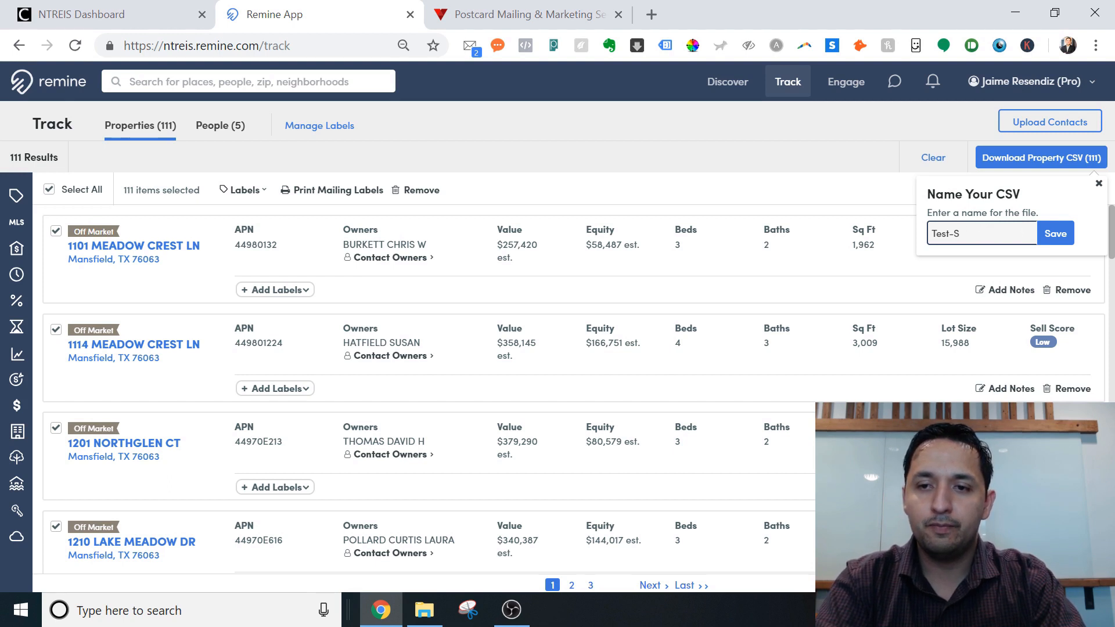
text(Arli)
key(BackSpace)
key(BackSpace)
text(R)
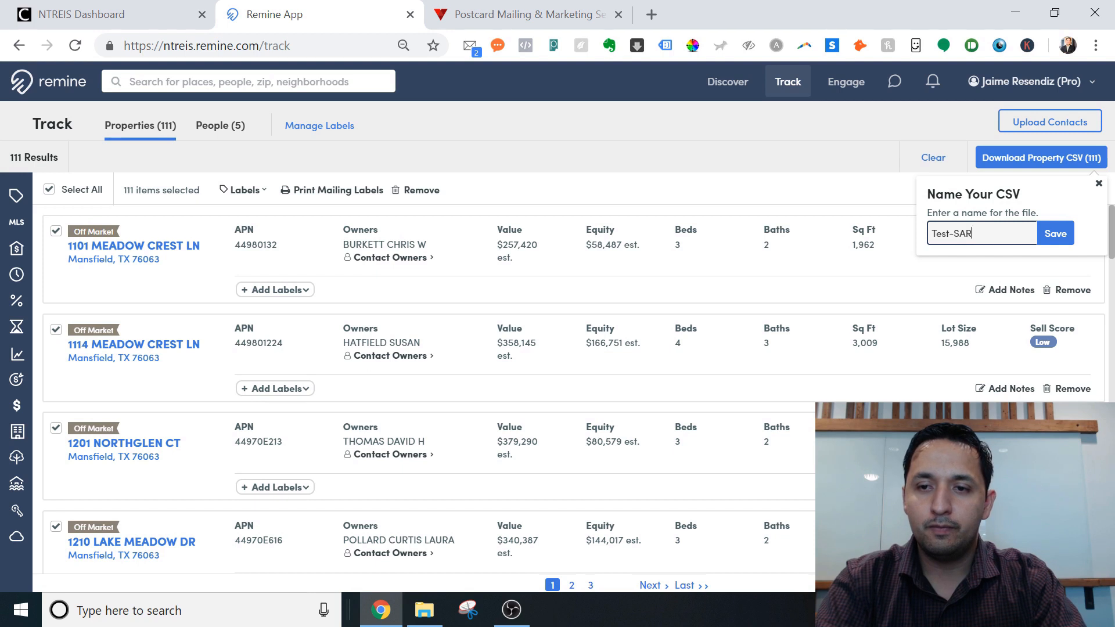
text(L-)
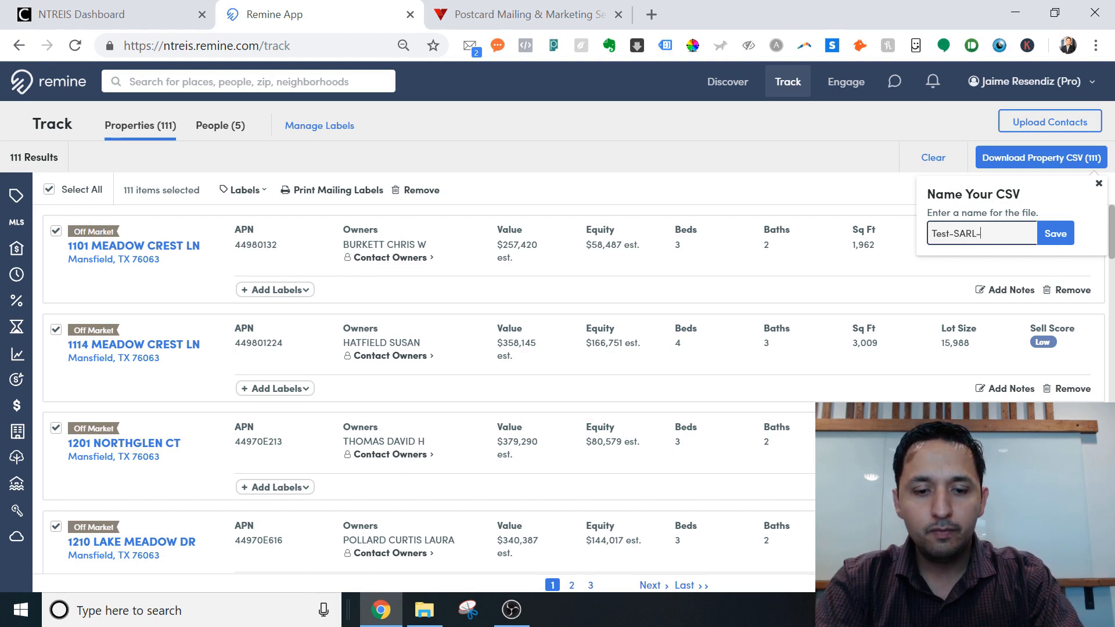
text(5yr-)
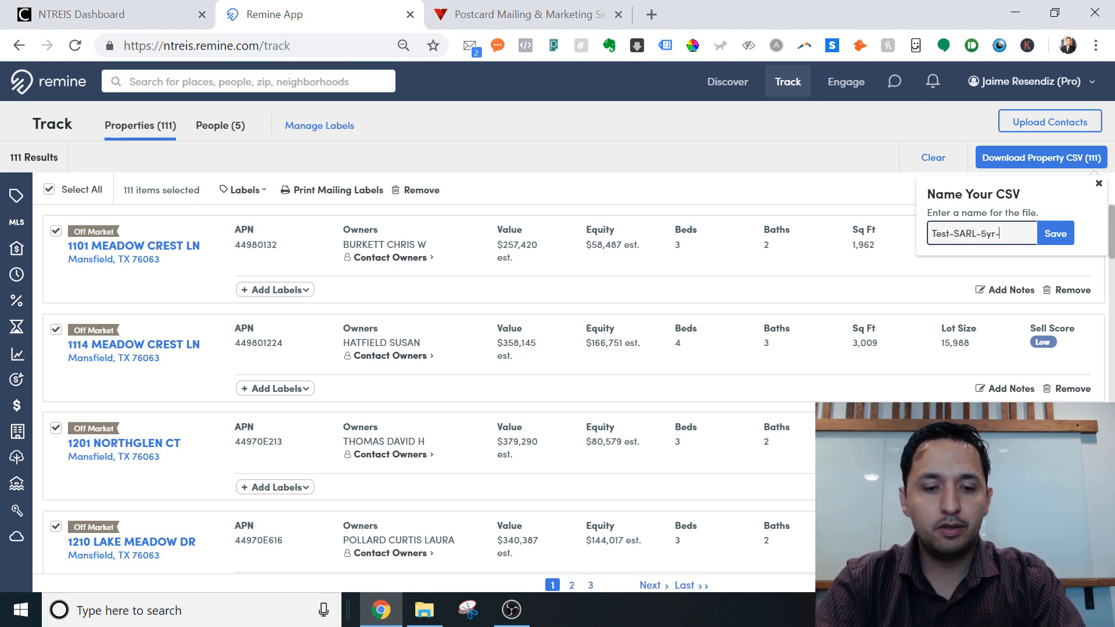
text(6)
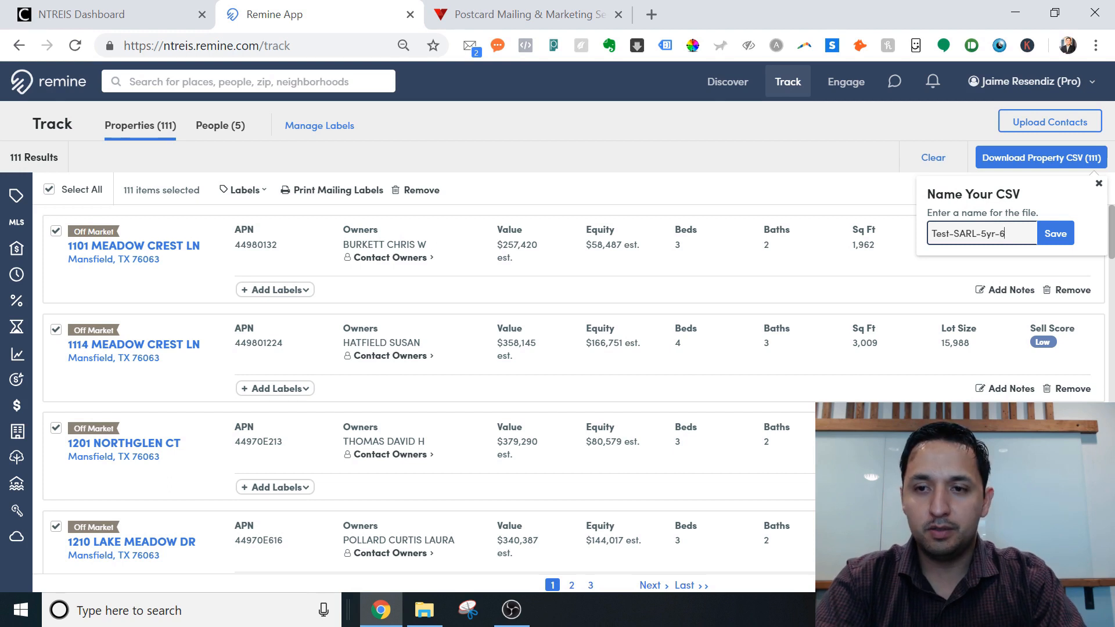
text(pt)
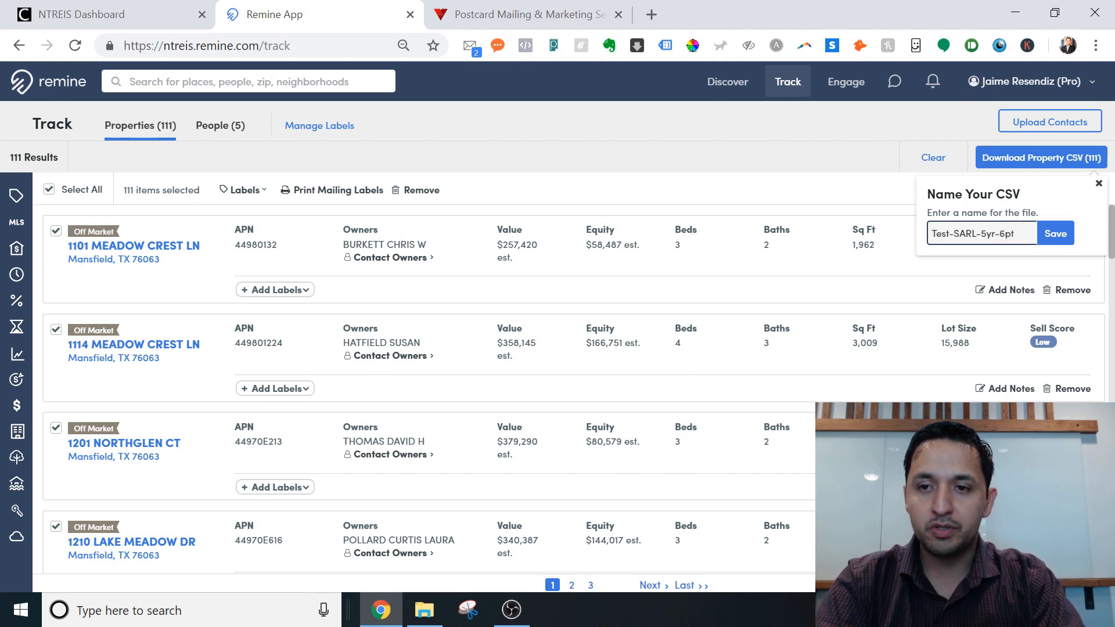
click(1072, 242)
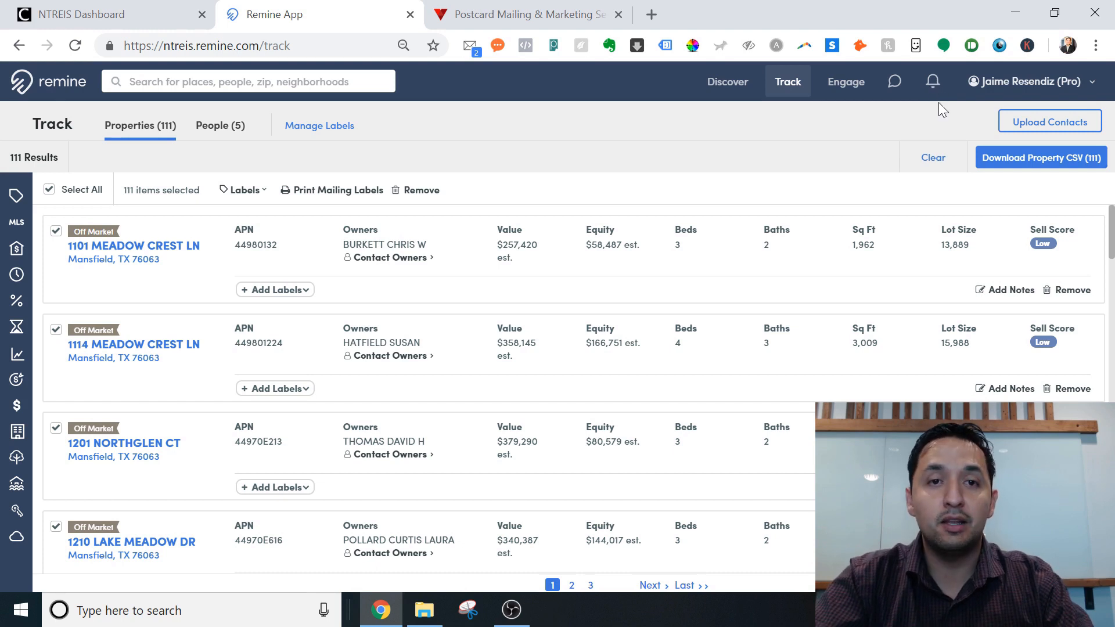
Confirm Standard postcard size, your own mailing list and First Class postage on Vistaprint.
click(503, 19)
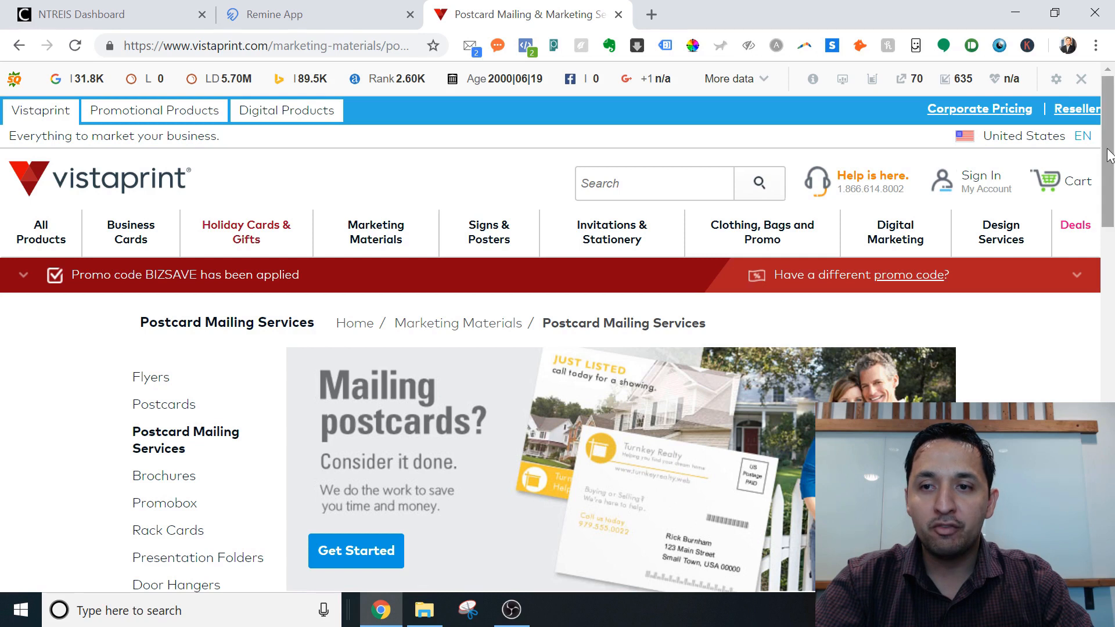
drag(1109, 155, 1102, 219)
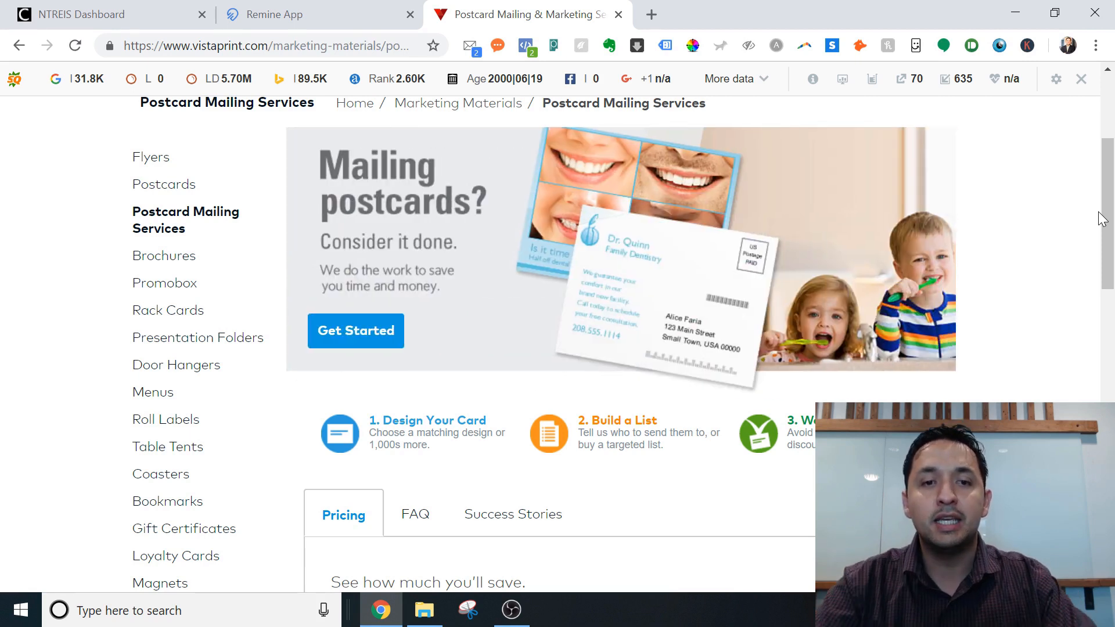
scroll(1106, 273, down, 5)
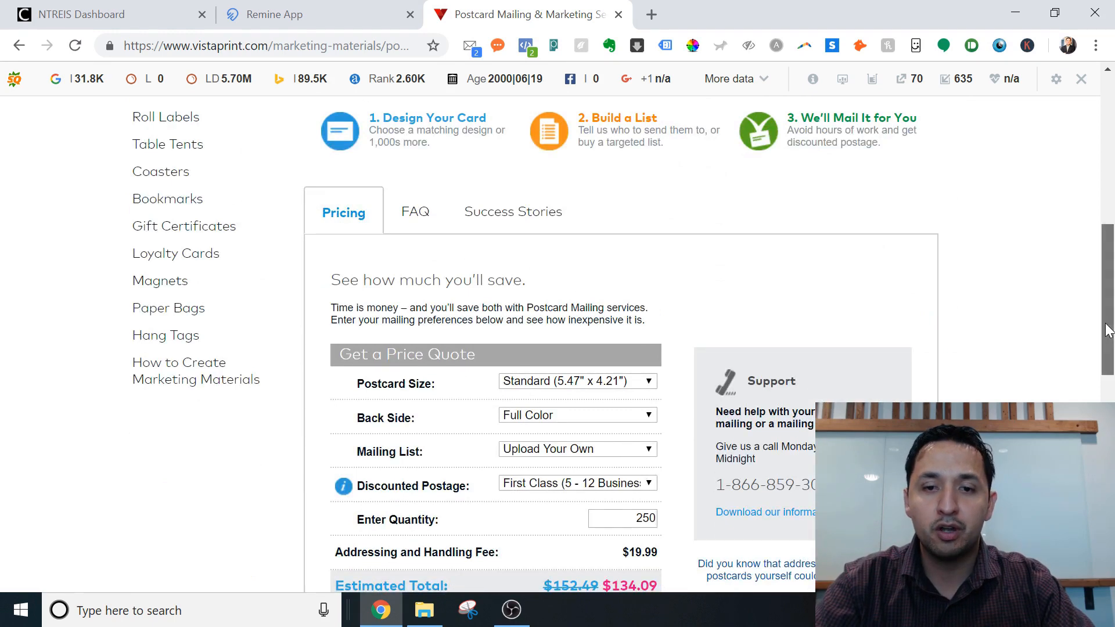
drag(1108, 330, 1107, 375)
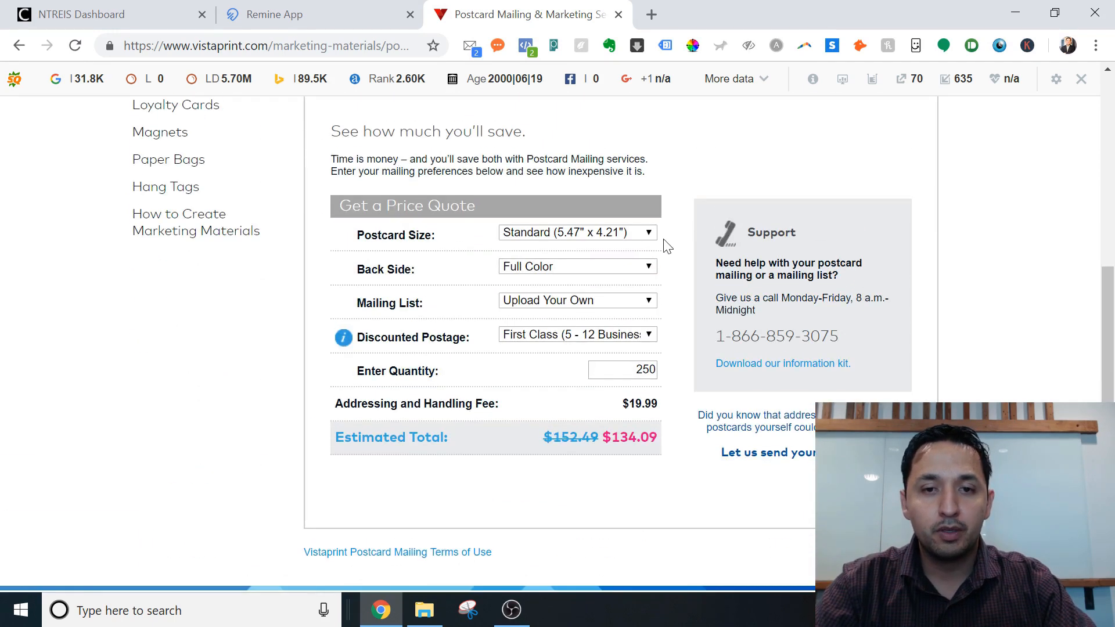
click(619, 235)
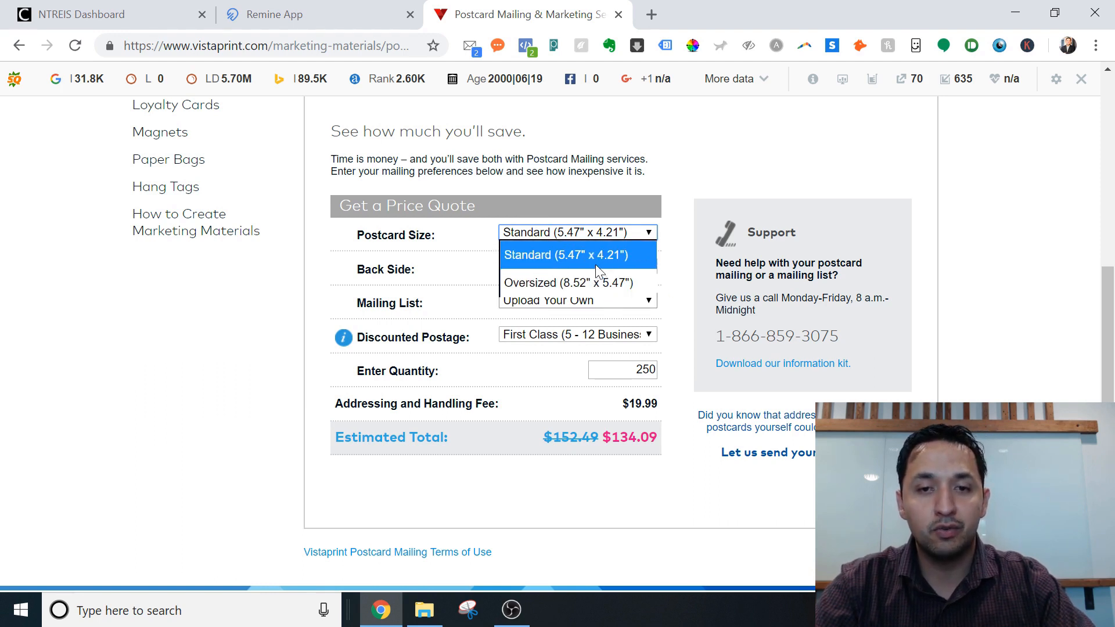
click(579, 260)
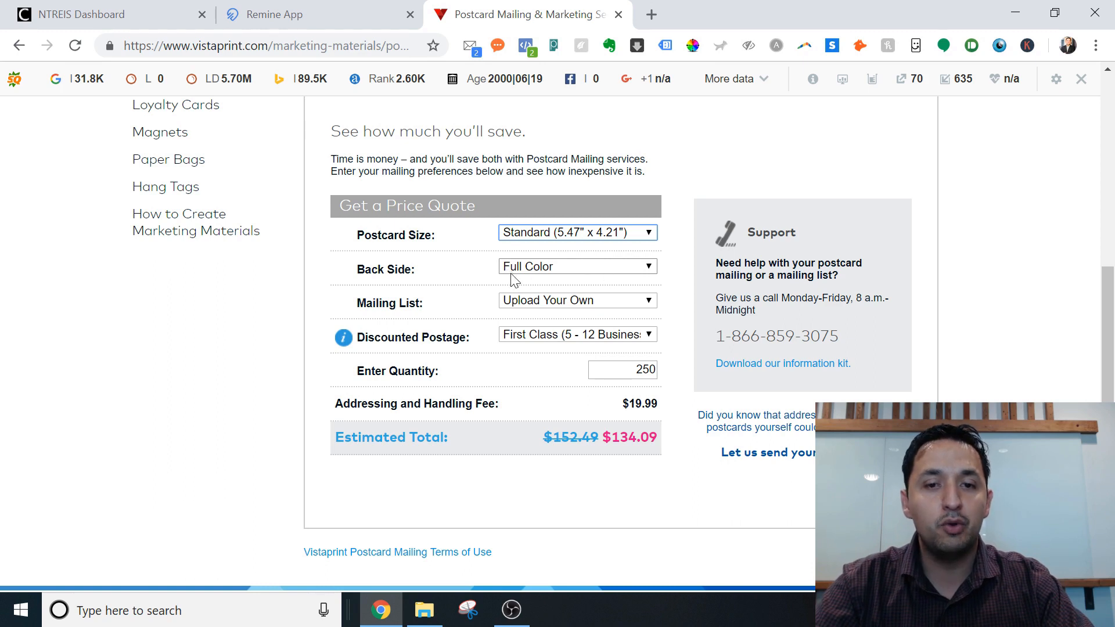
click(540, 303)
click(475, 302)
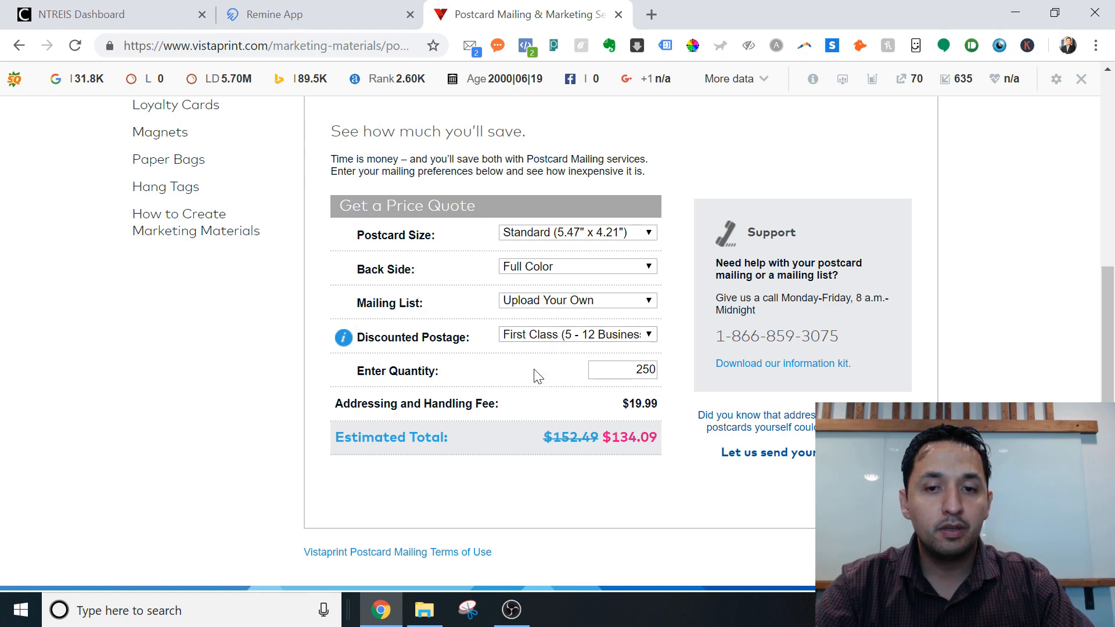
click(530, 336)
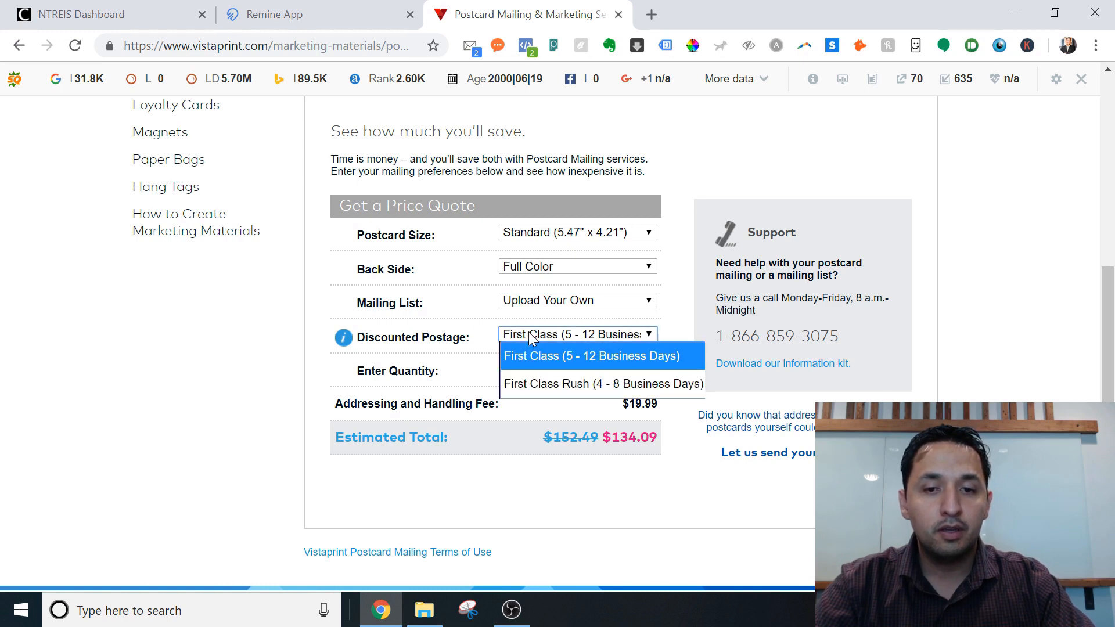
click(541, 363)
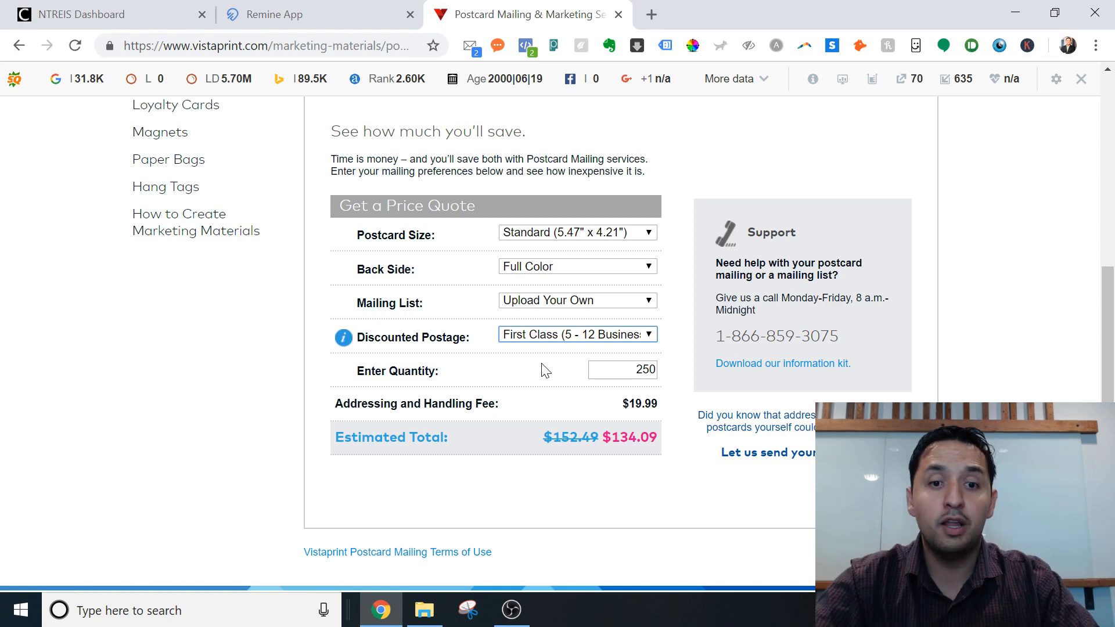
Set the mailing quantity to 111 for an estimated total of $89.61.
key(Tab)
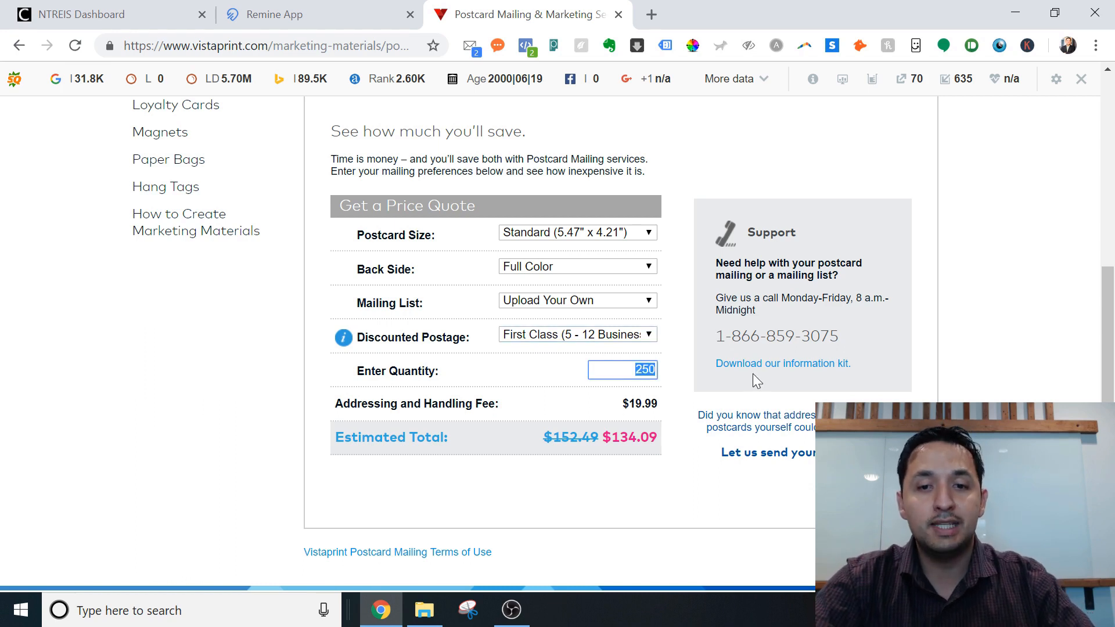
text(1)
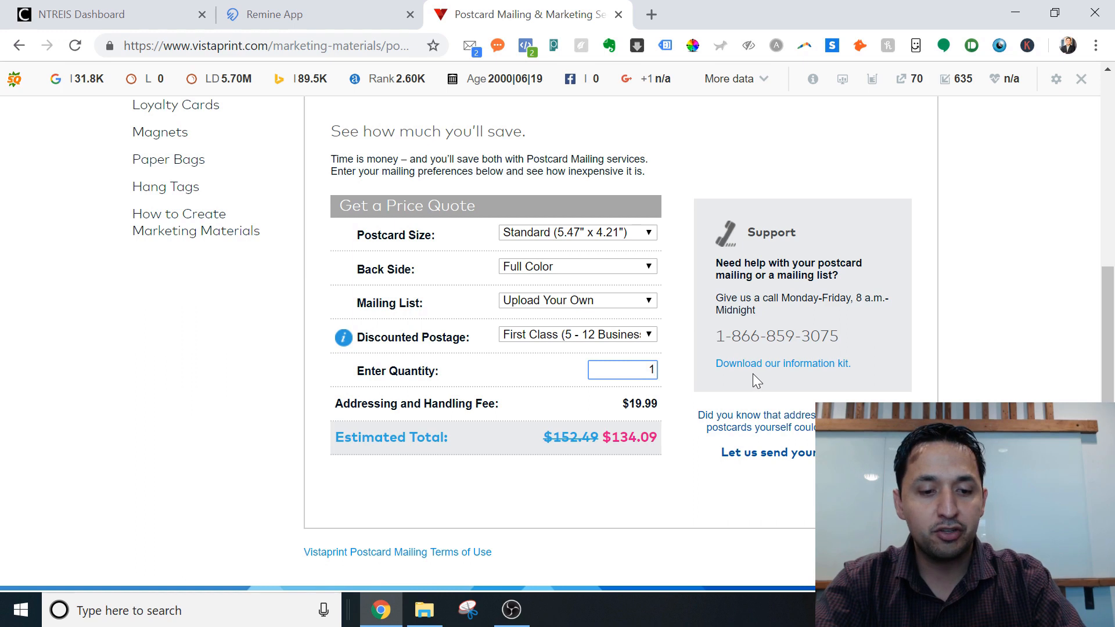
text(11)
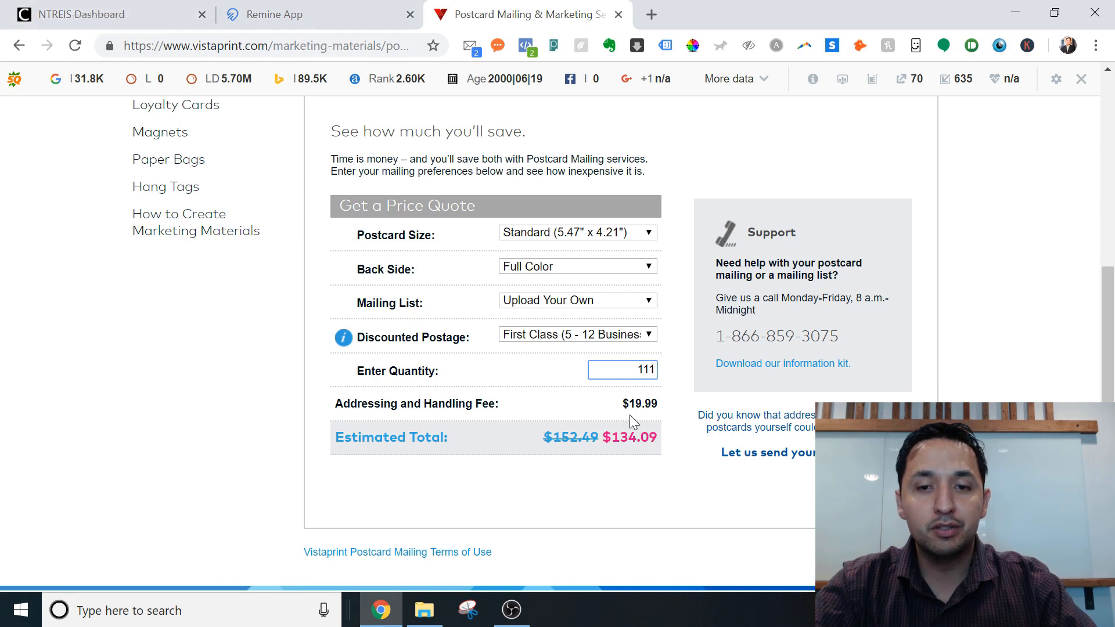
click(677, 385)
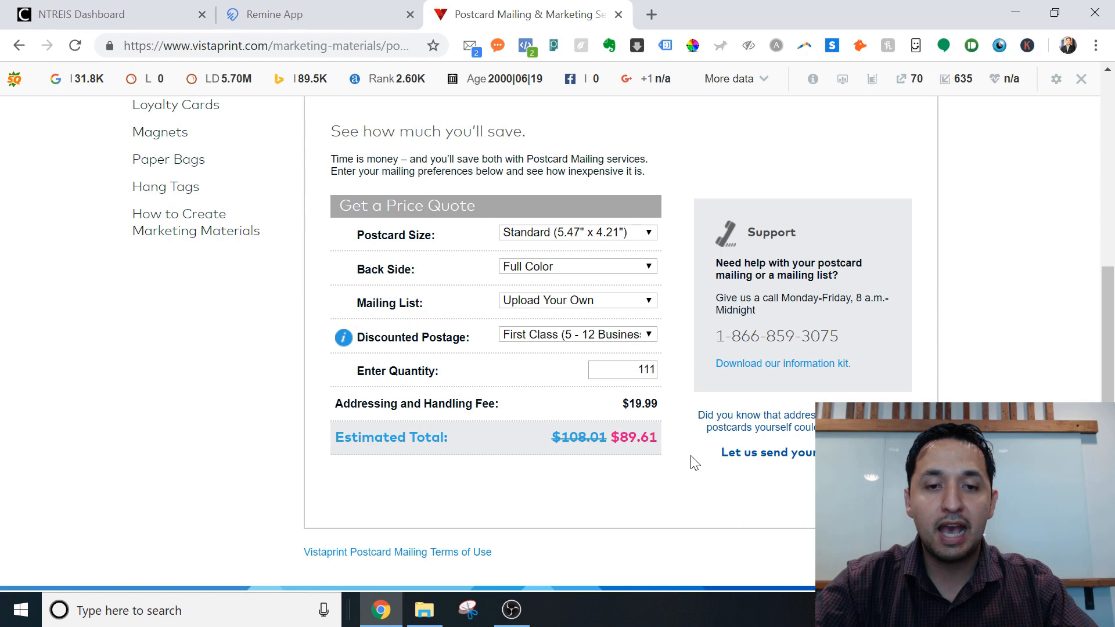
mouse_move(1109, 373)
mouse_down()
mouse_move(1109, 414)
mouse_move(1110, 388)
mouse_up()
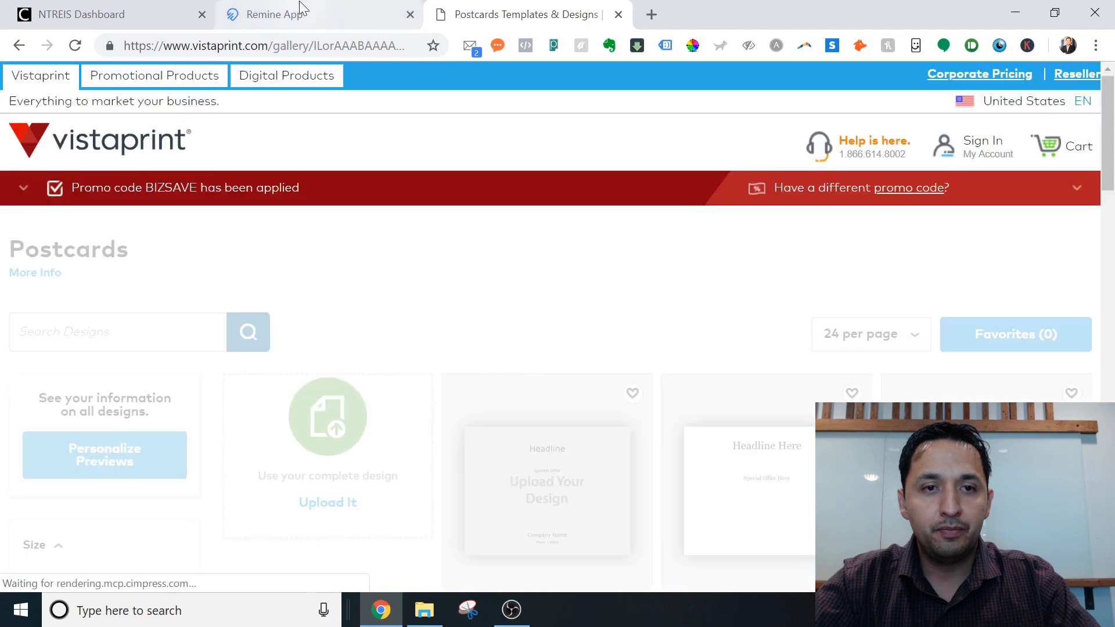
Download the ready Test-SARL-5yr-6pt CSV from Remine's notifications, then return to Vistaprint.
click(301, 10)
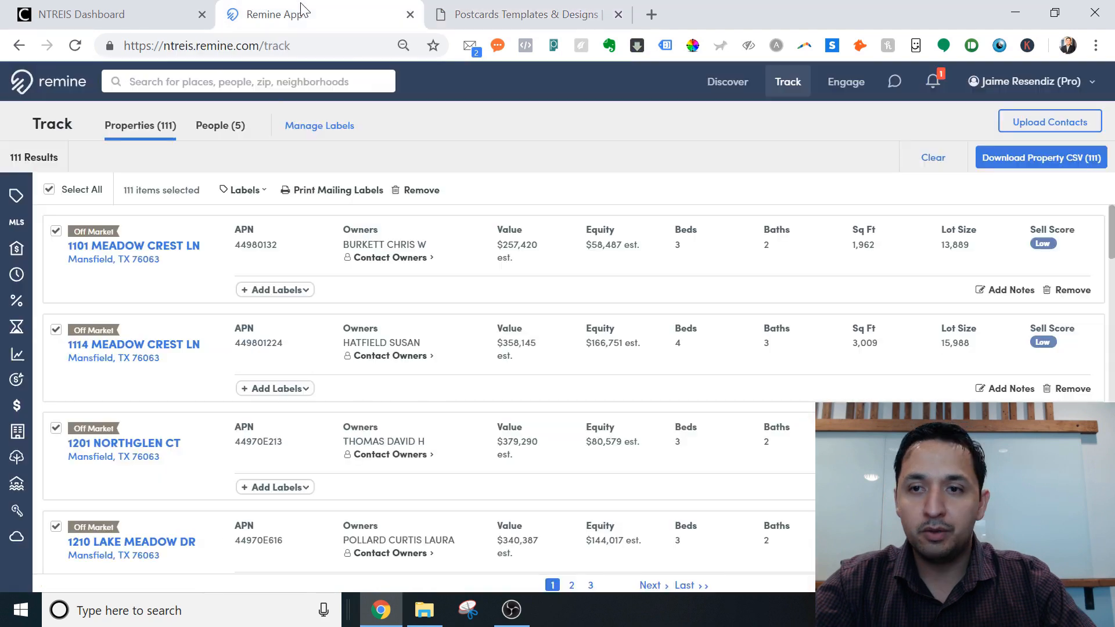
click(933, 83)
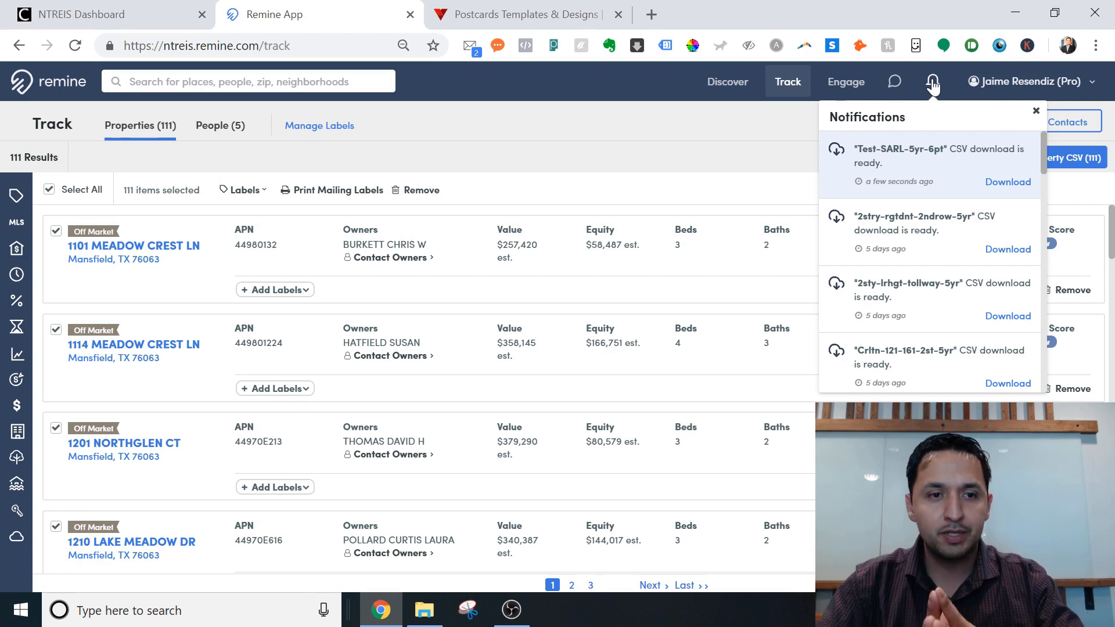
click(995, 184)
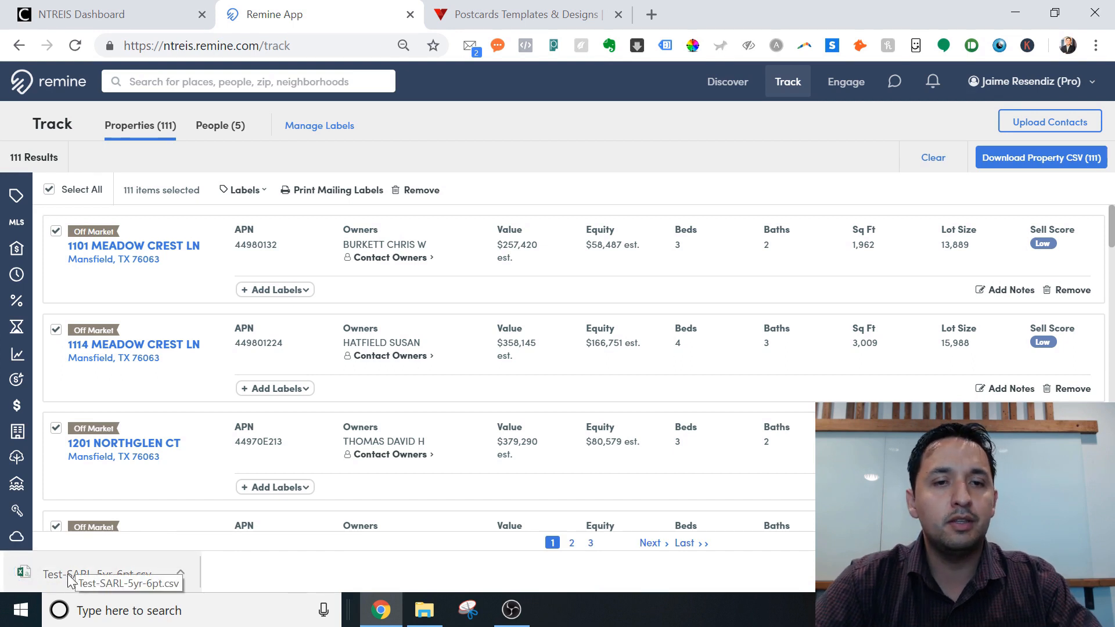
click(485, 23)
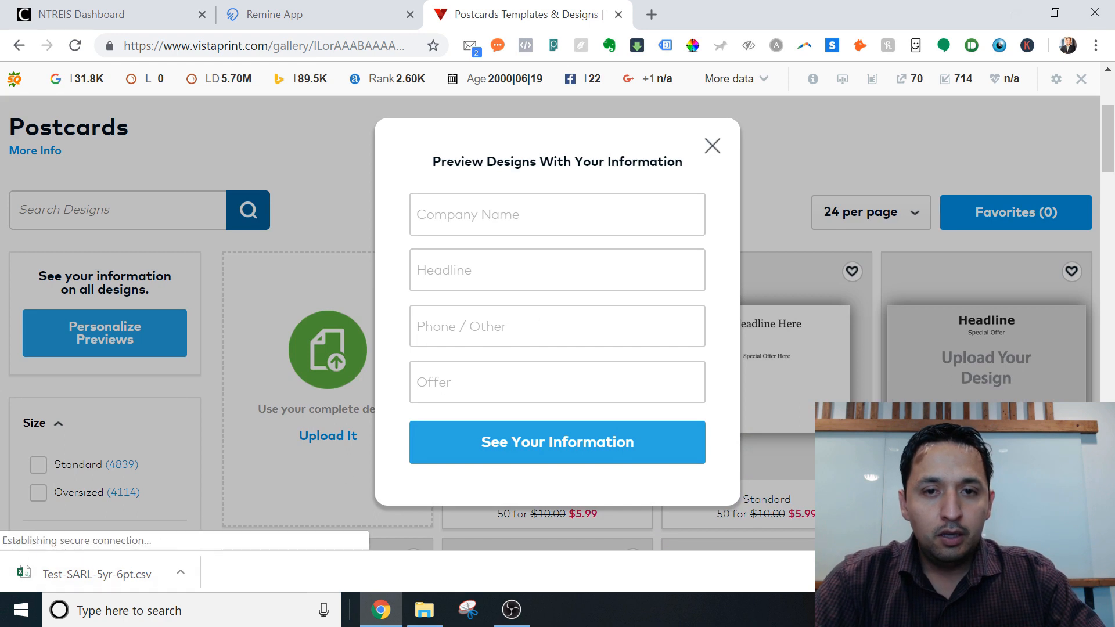
Dismiss the Preview Designs popup and sign in to Vistaprint with Keep me signed in ticked.
click(711, 147)
scroll(716, 140, up, 4)
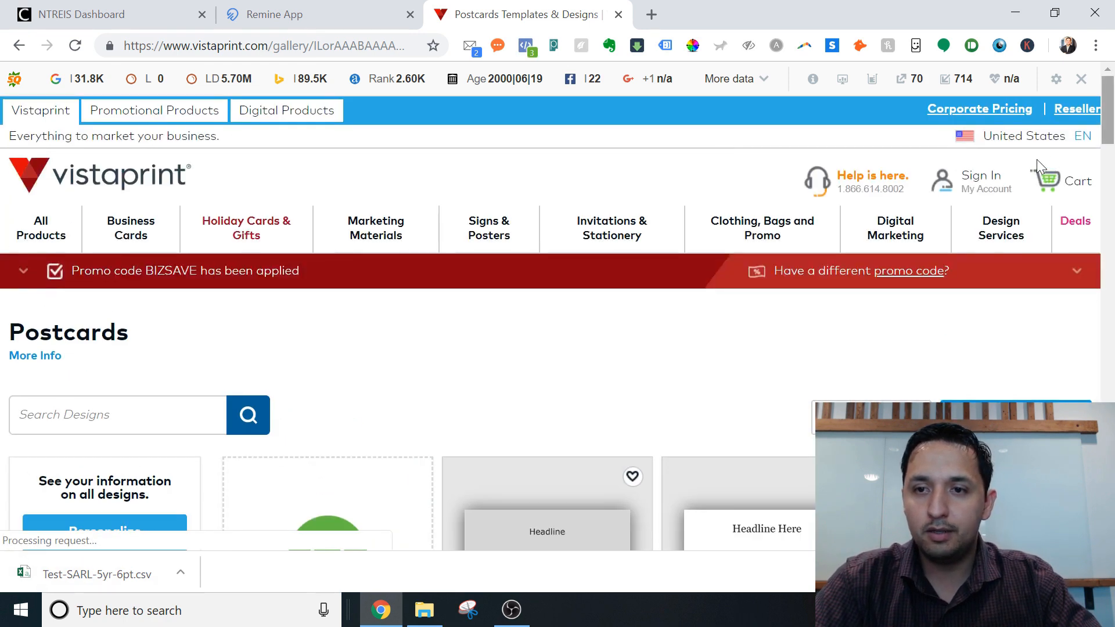
click(980, 179)
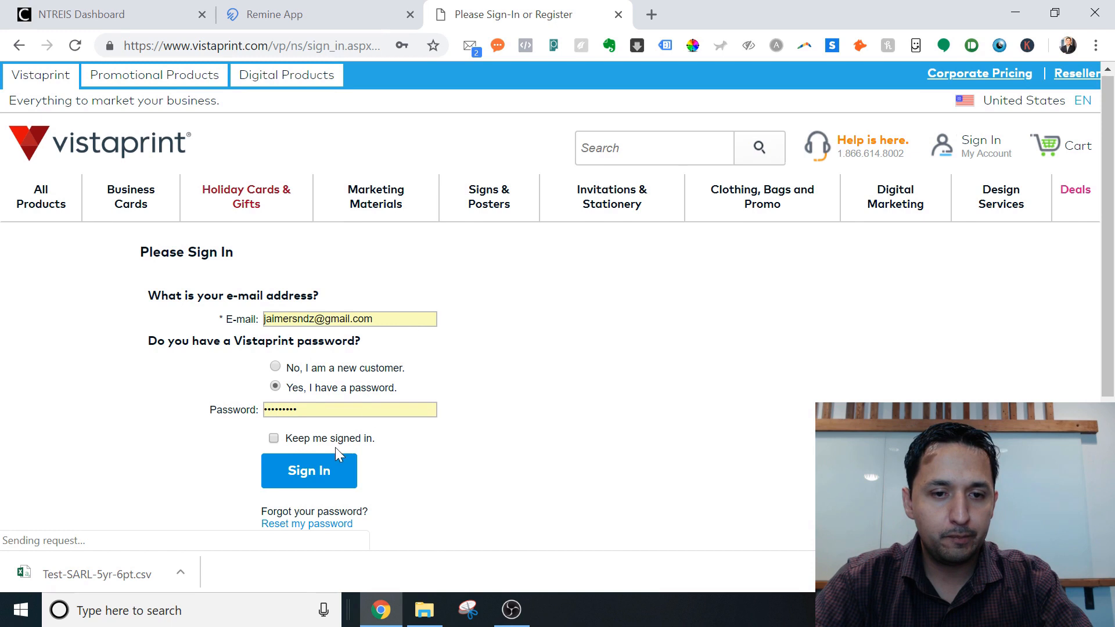
click(274, 473)
click(325, 514)
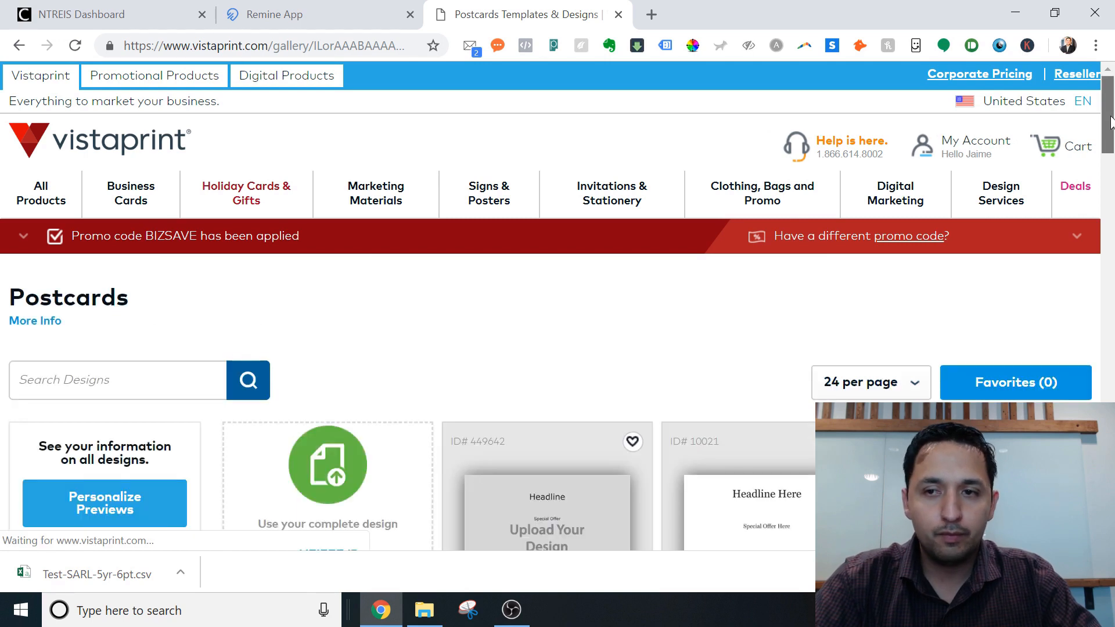
mouse_move(1110, 116)
mouse_down()
mouse_move(1107, 179)
mouse_move(1105, 132)
mouse_up()
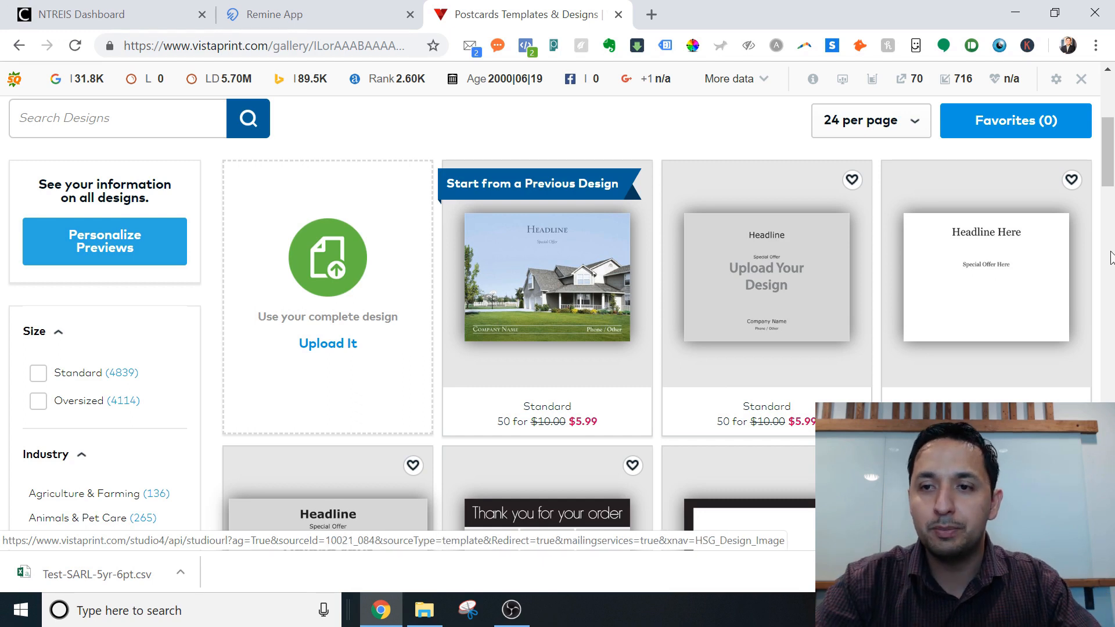
drag(1109, 182, 1112, 230)
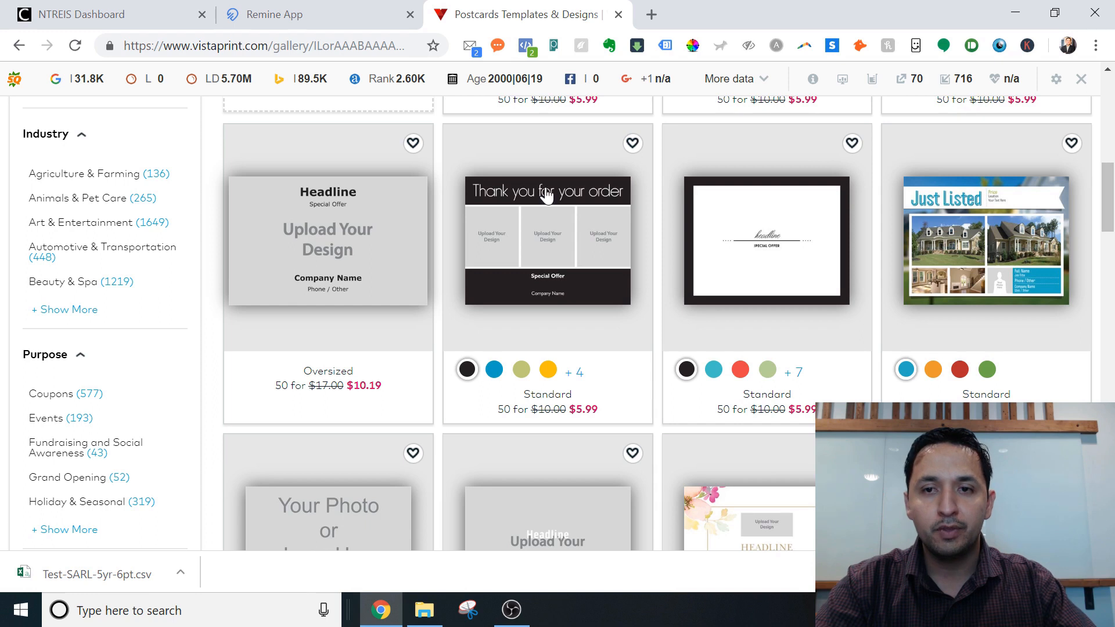
mouse_move(1106, 203)
mouse_down()
mouse_move(1107, 256)
mouse_move(1108, 218)
mouse_up()
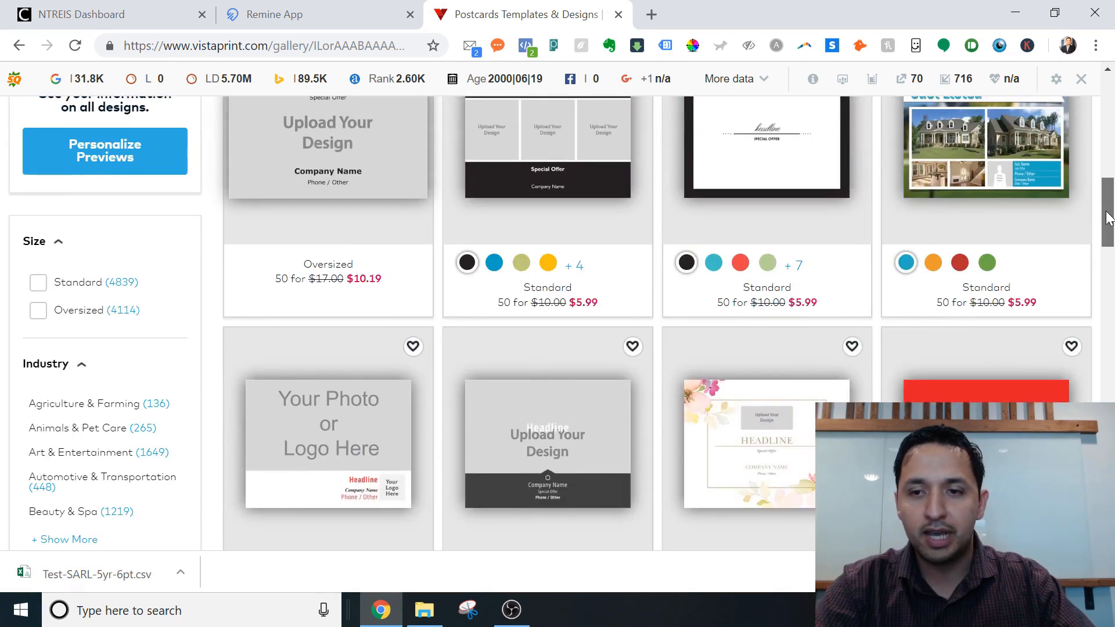
click(1021, 168)
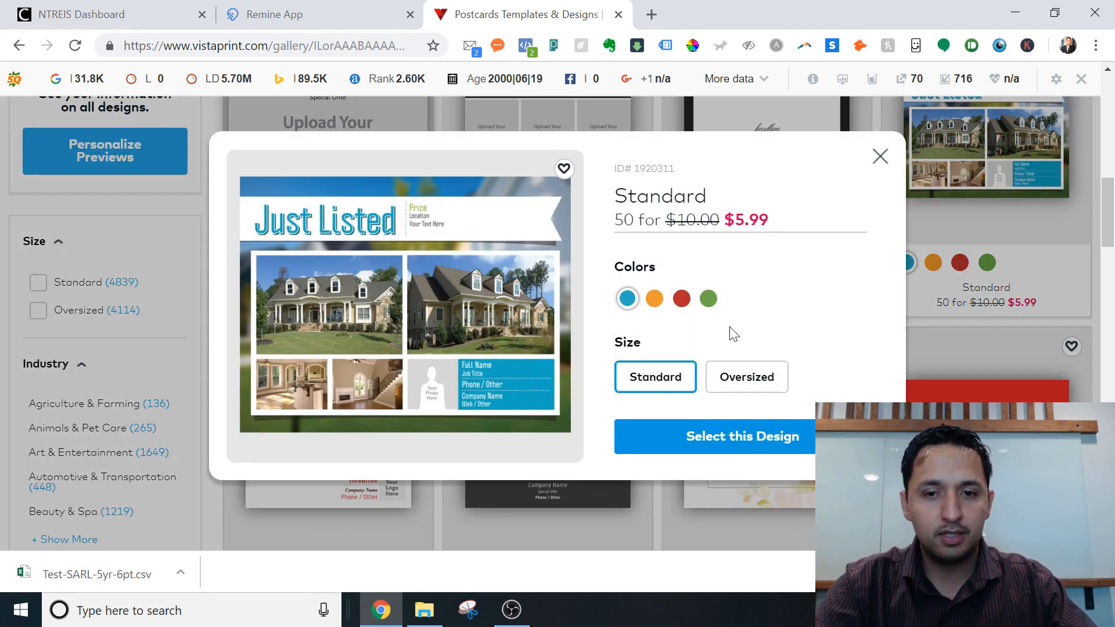
click(879, 157)
drag(1112, 229, 1110, 159)
click(82, 203)
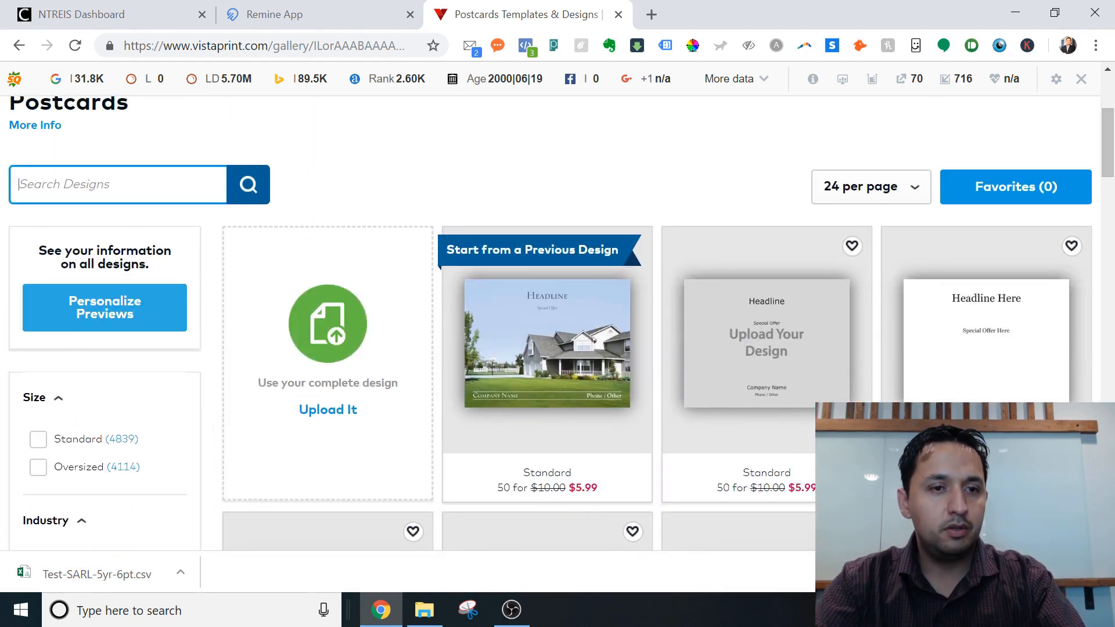
Search the postcard designs for 'real estate'.
text(real e)
key(BackSpace)
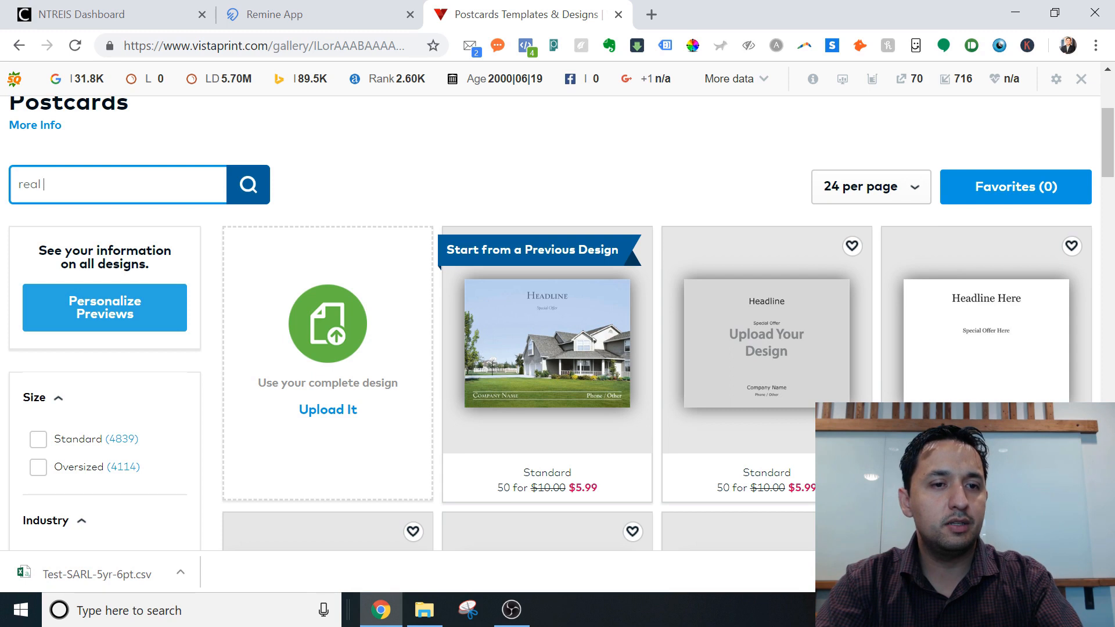
text(estate)
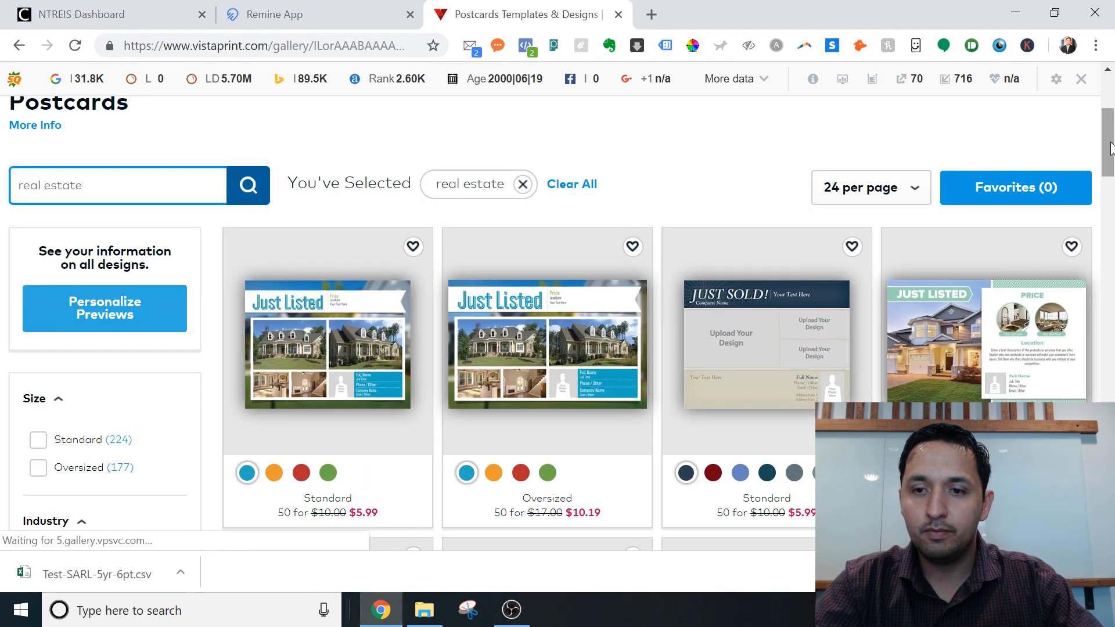
Choose the first Just Listed design in Standard size for the postcard.
scroll(1112, 150, down, 3)
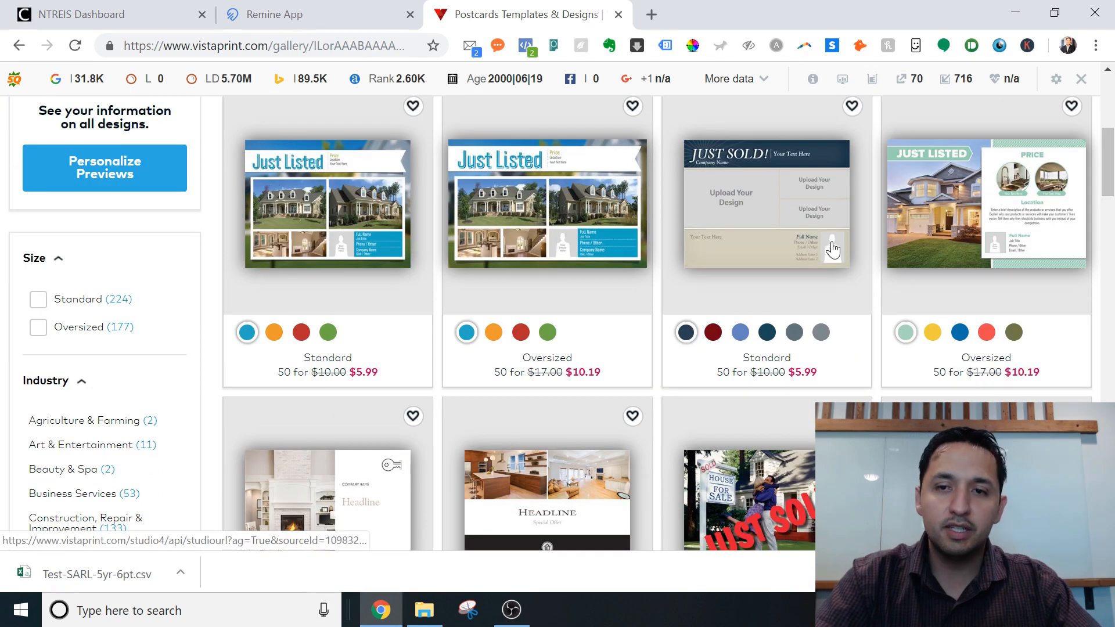
scroll(1111, 168, down, 5)
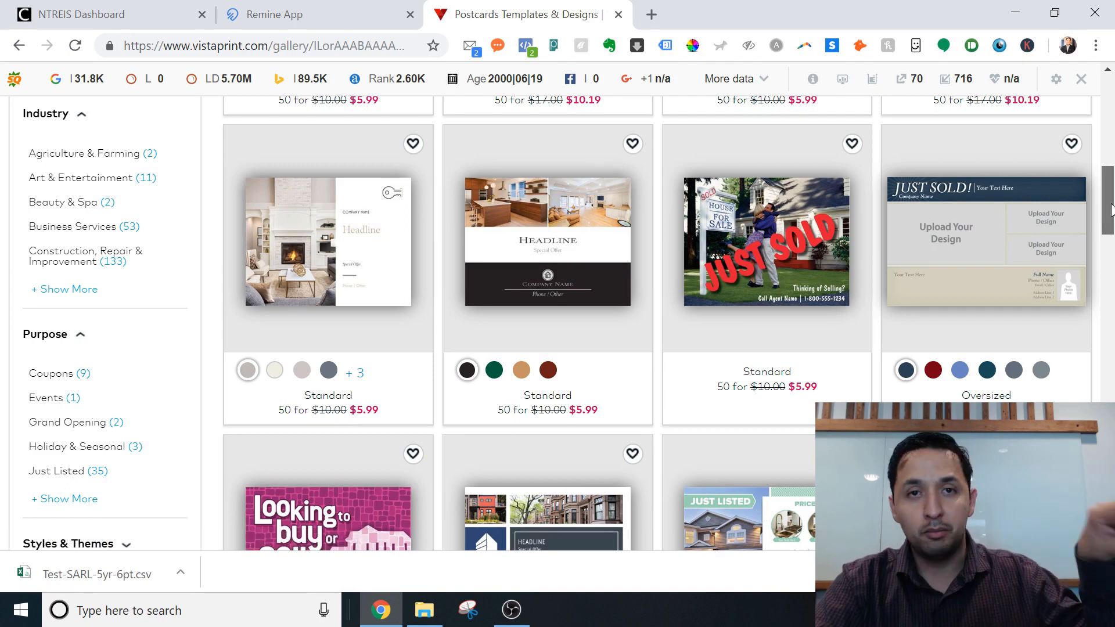
drag(1111, 210, 1107, 393)
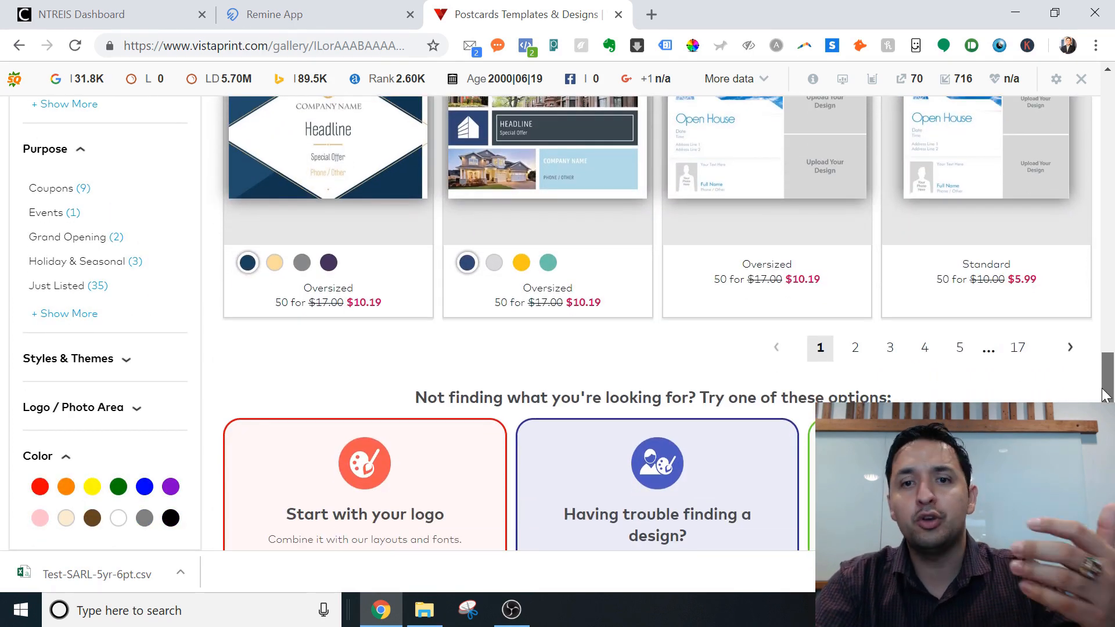
drag(1105, 395, 1111, 152)
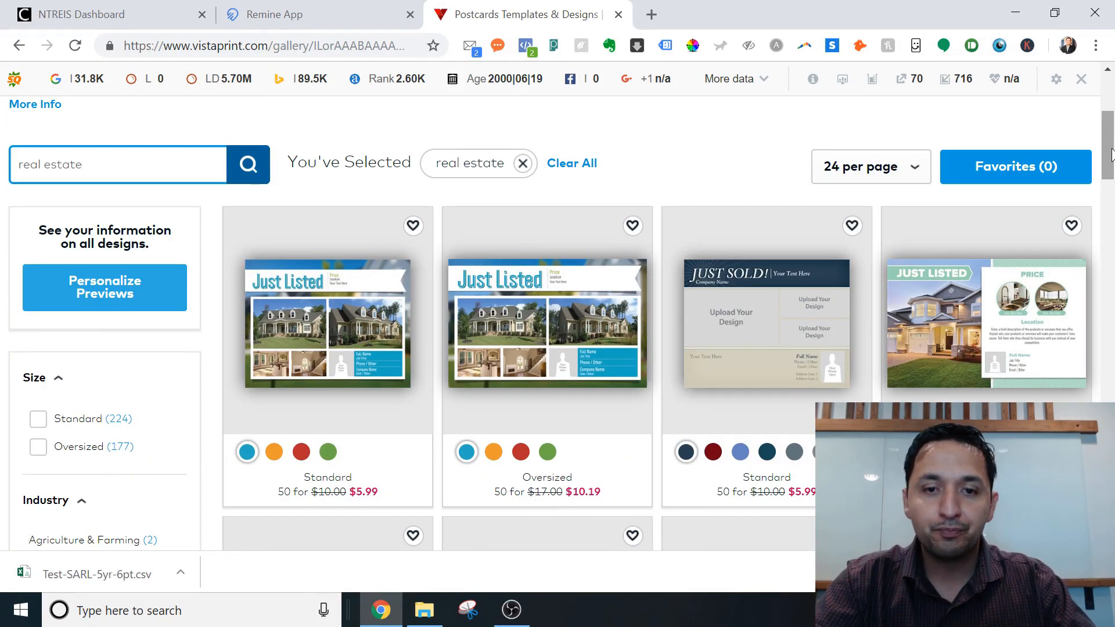
click(327, 329)
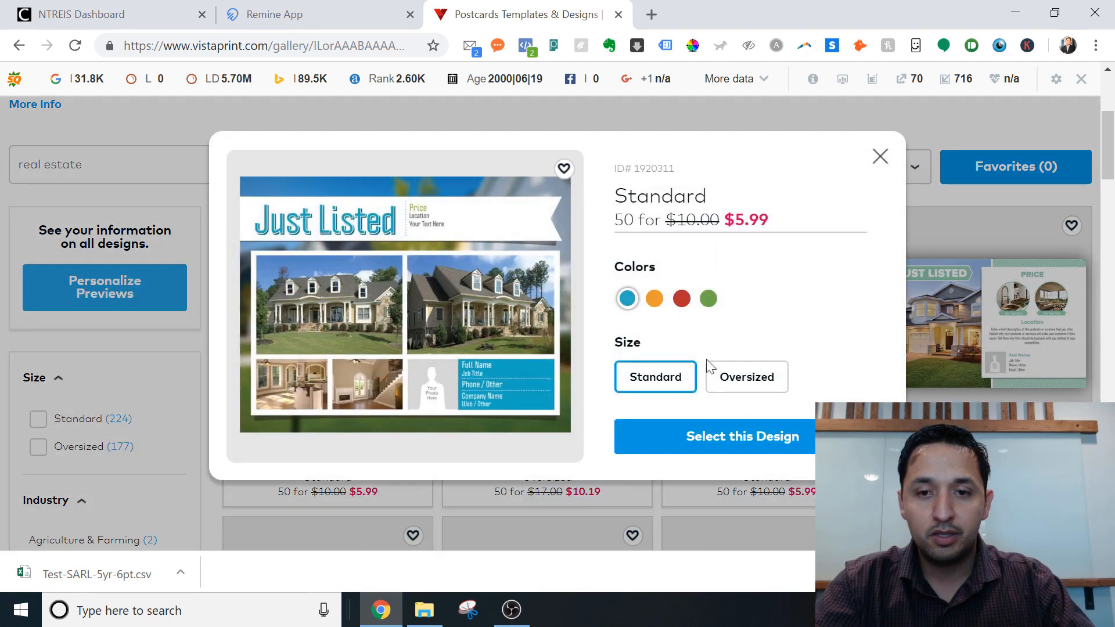
click(737, 434)
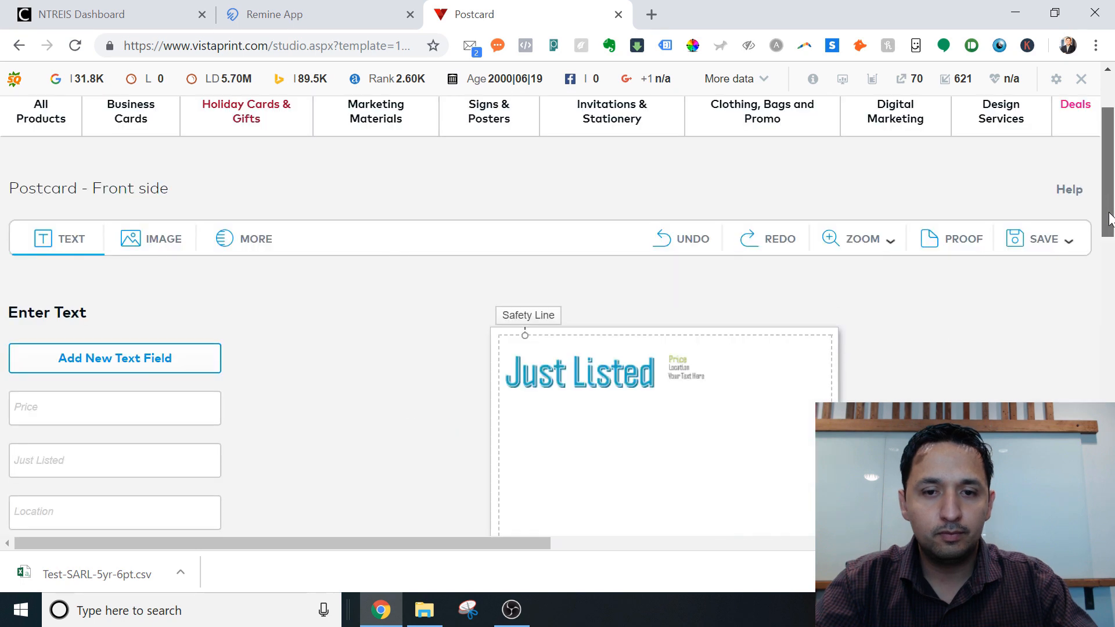
Fill the front with price 249500, headline Just Listed, Matlock Rd and Won't Last Long.
drag(1110, 204, 1112, 250)
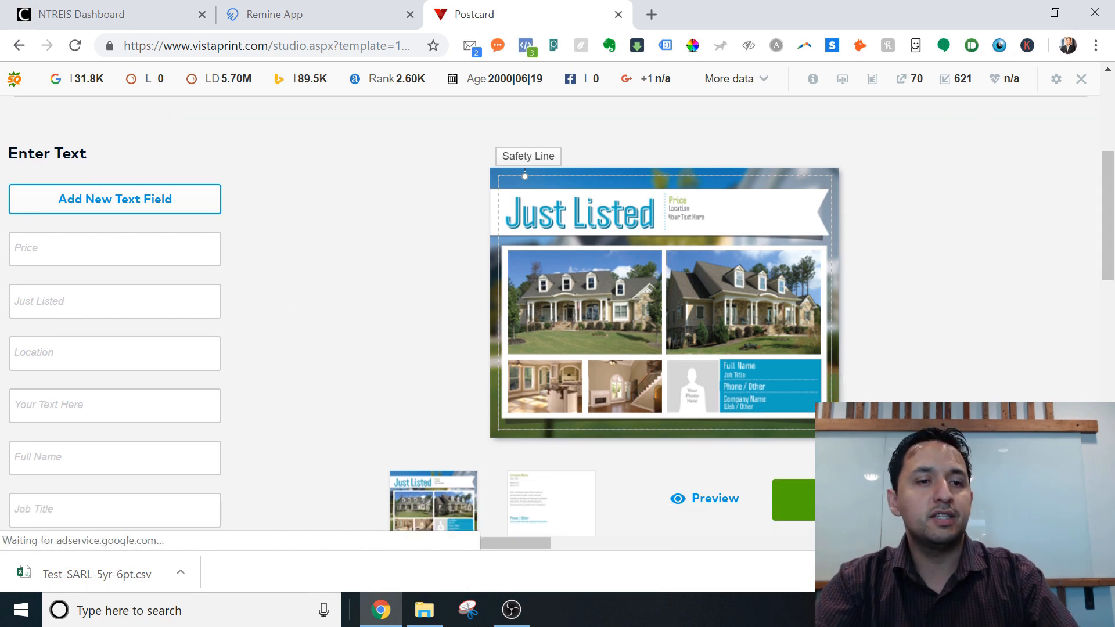
click(56, 248)
text(24)
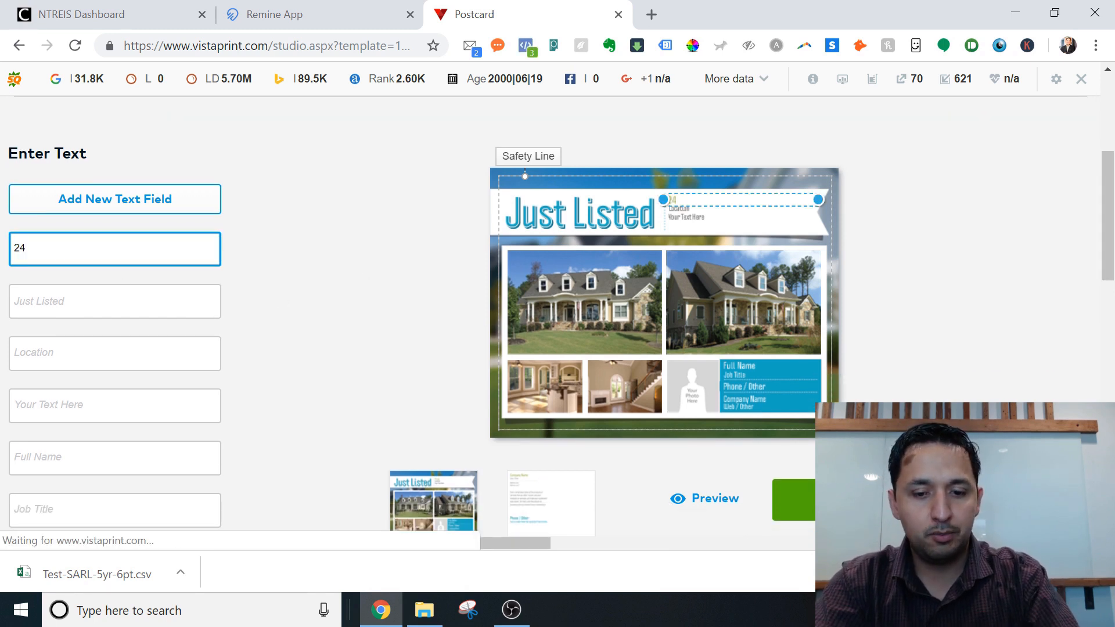
text(9500)
key(Tab)
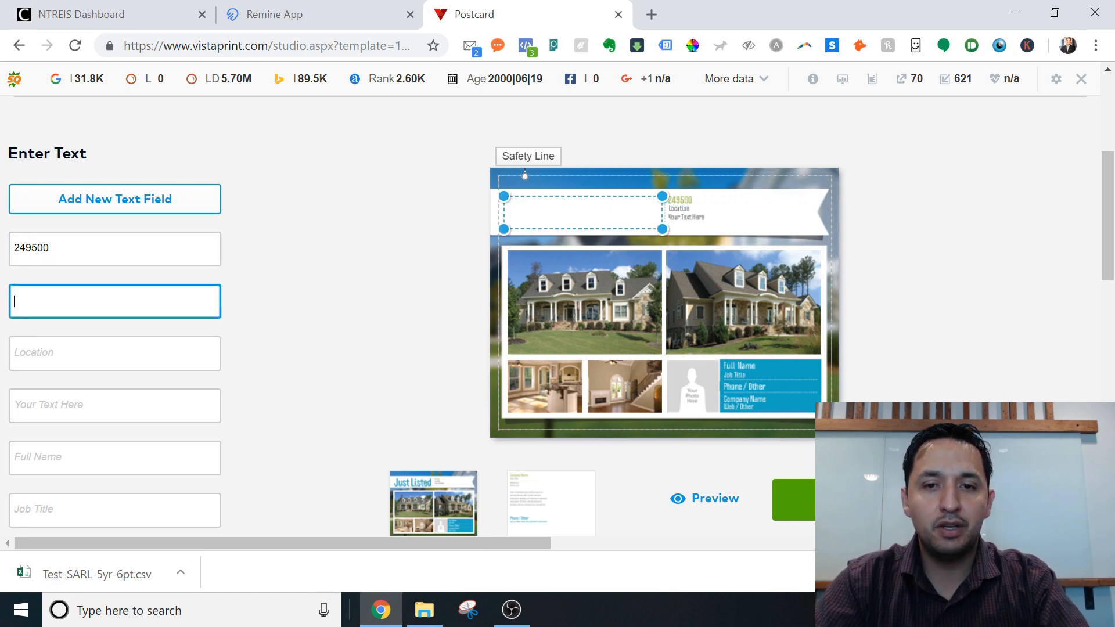
key(Tab)
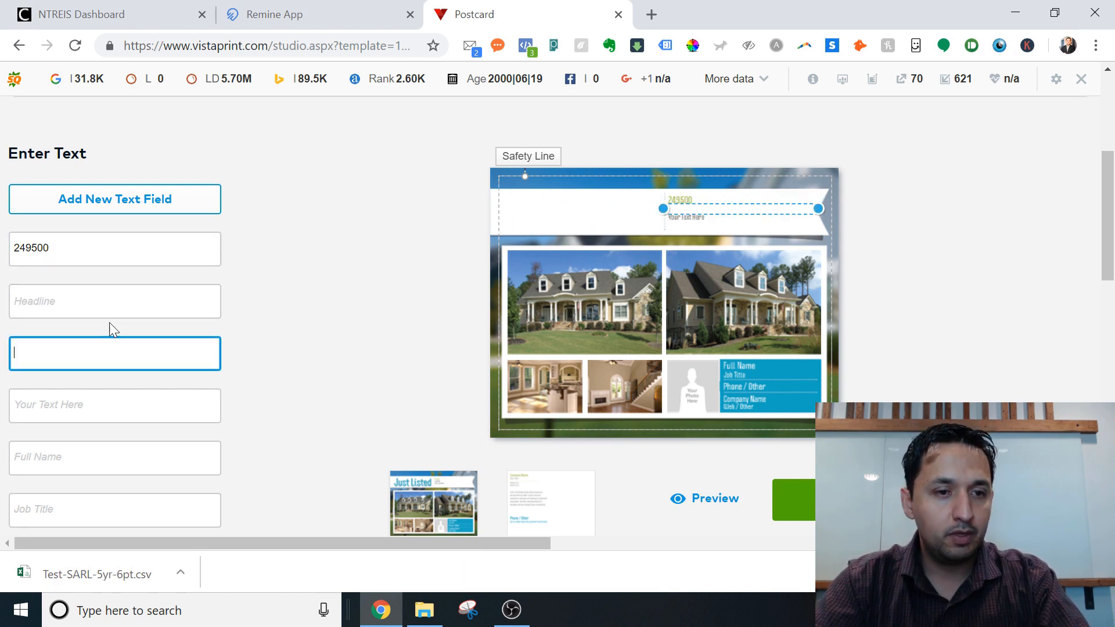
key(shift+Tab)
text(Just Liste)
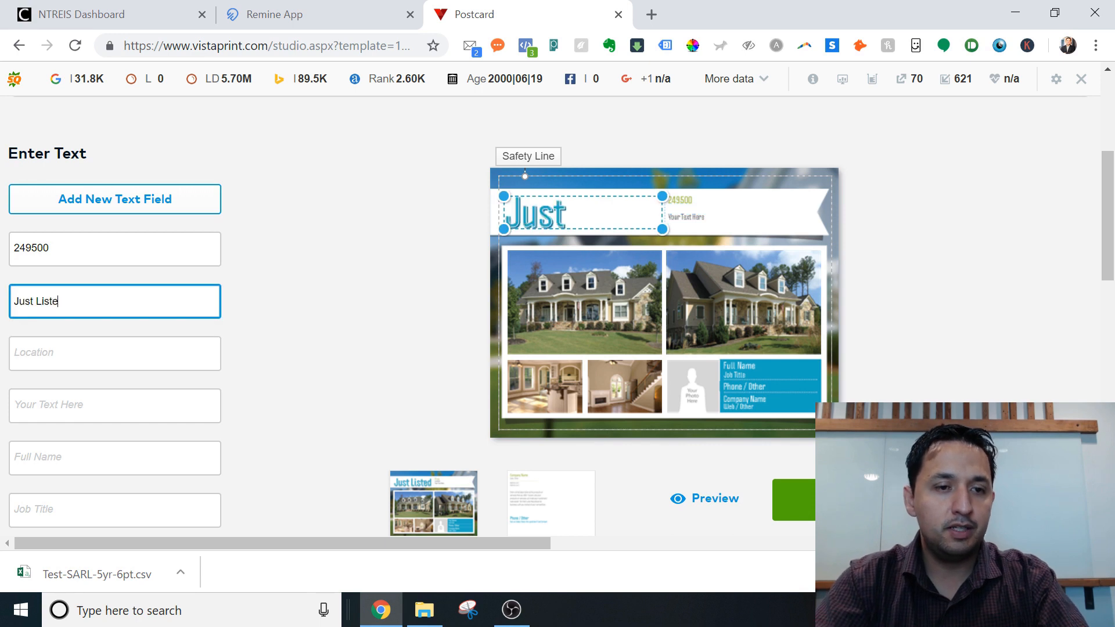
text(d)
key(Tab)
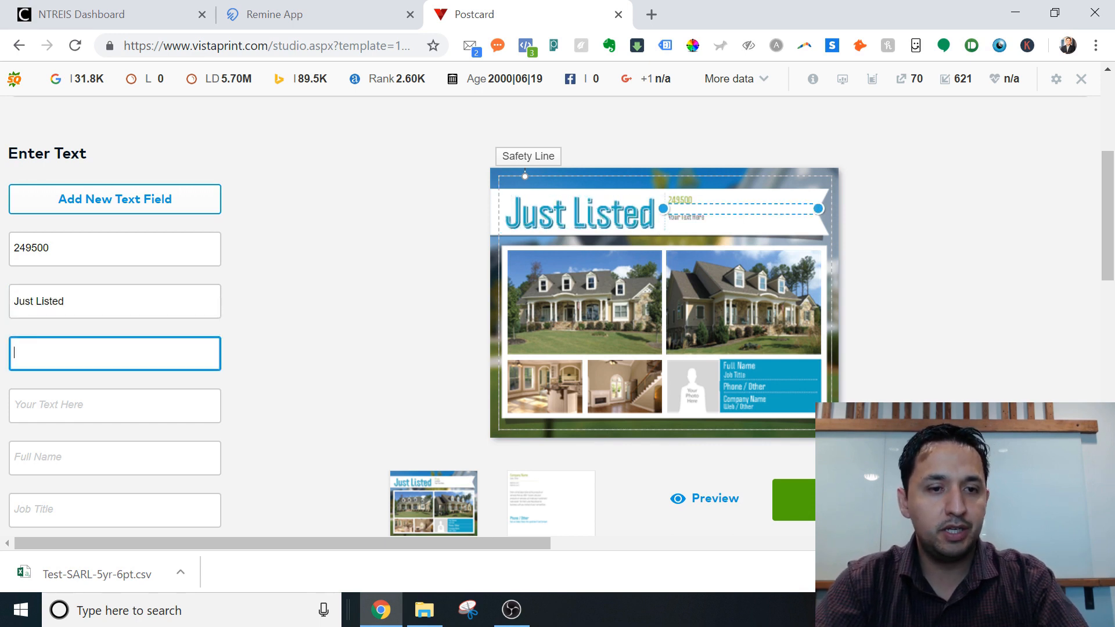
text(Ma)
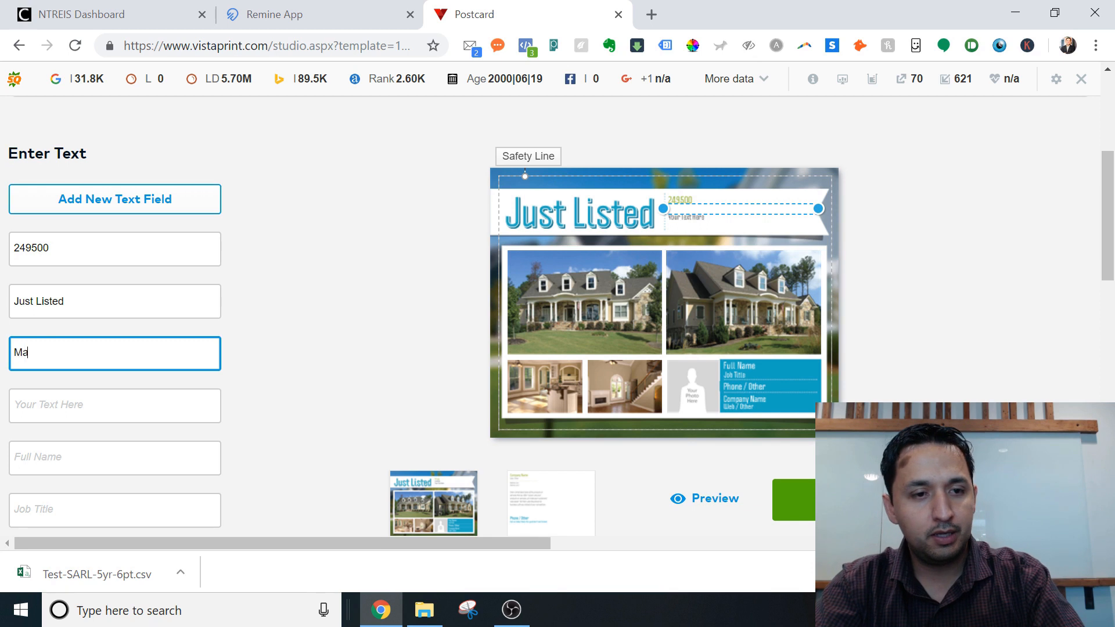
text(tlock Rd)
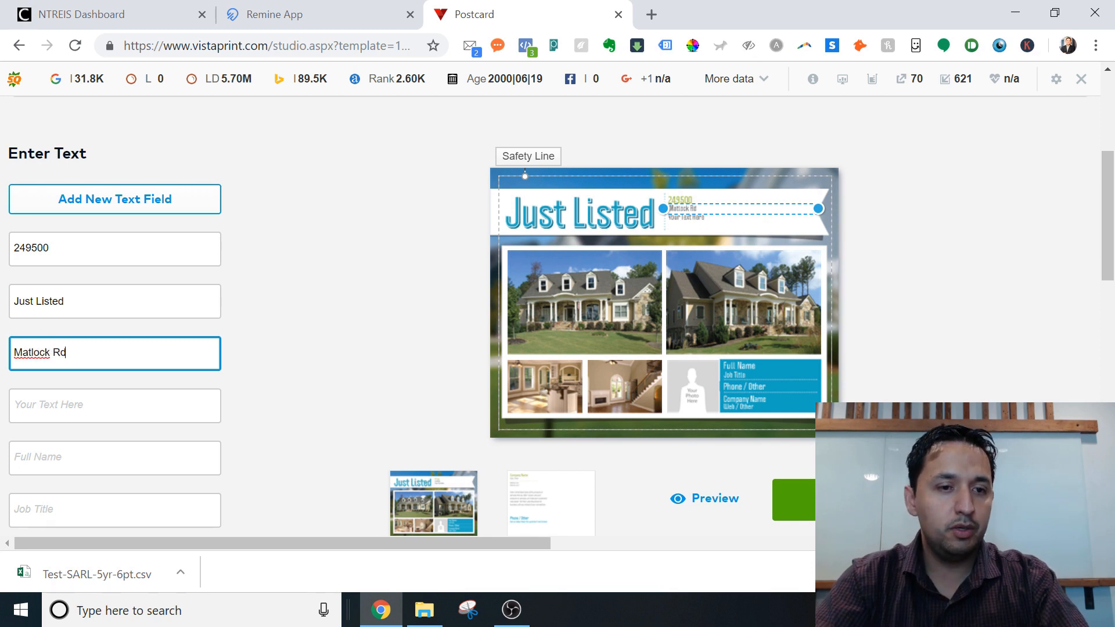
key(Tab)
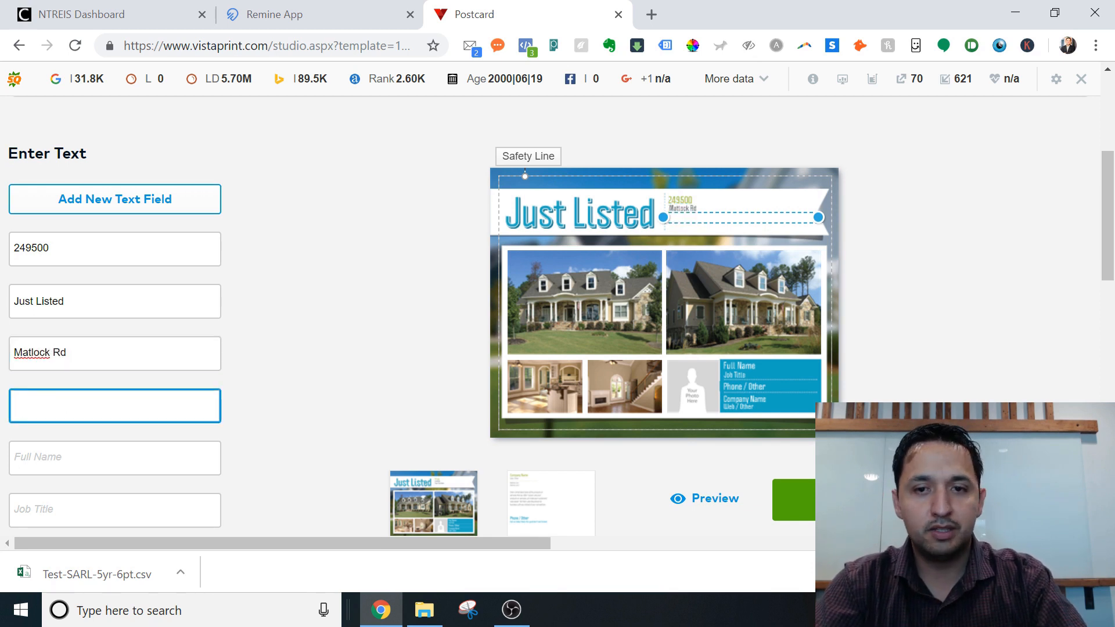
text(Won't)
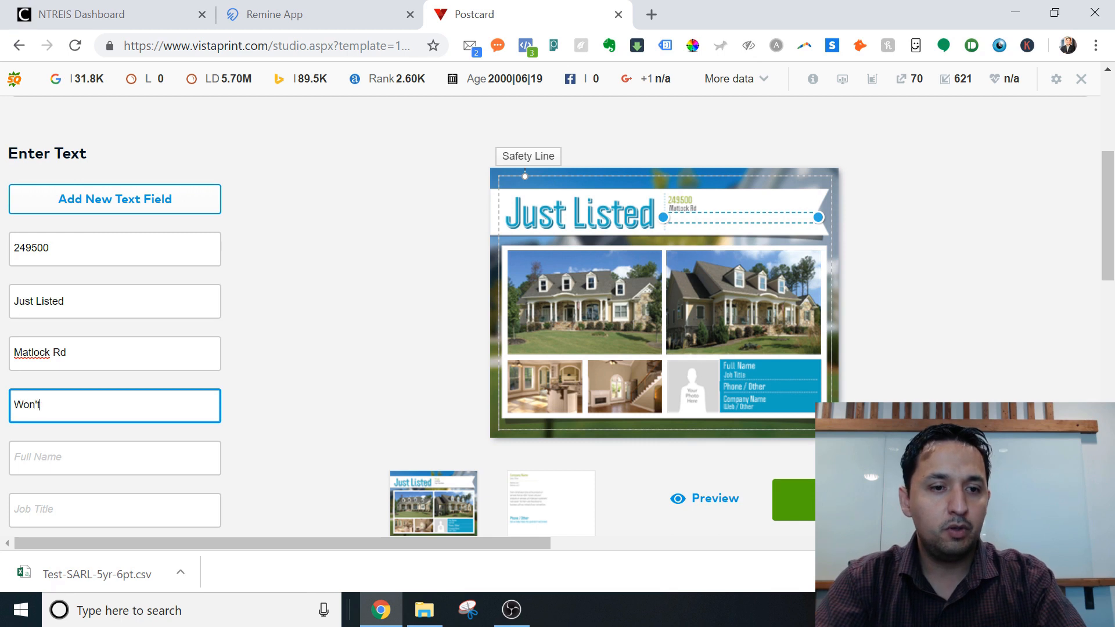
text( Last Long)
key(Tab)
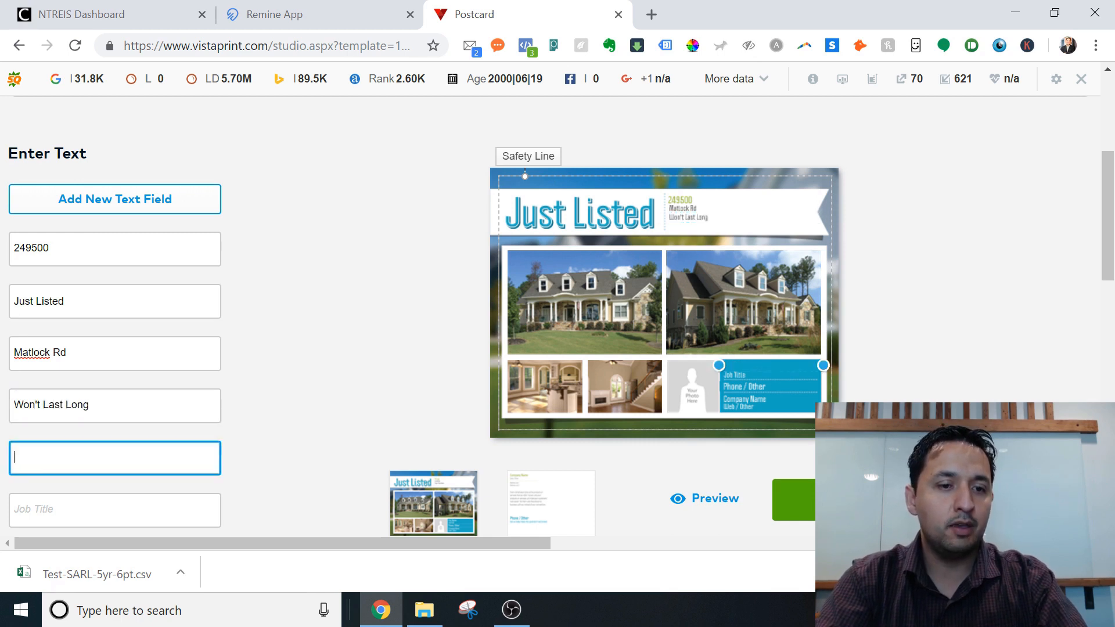
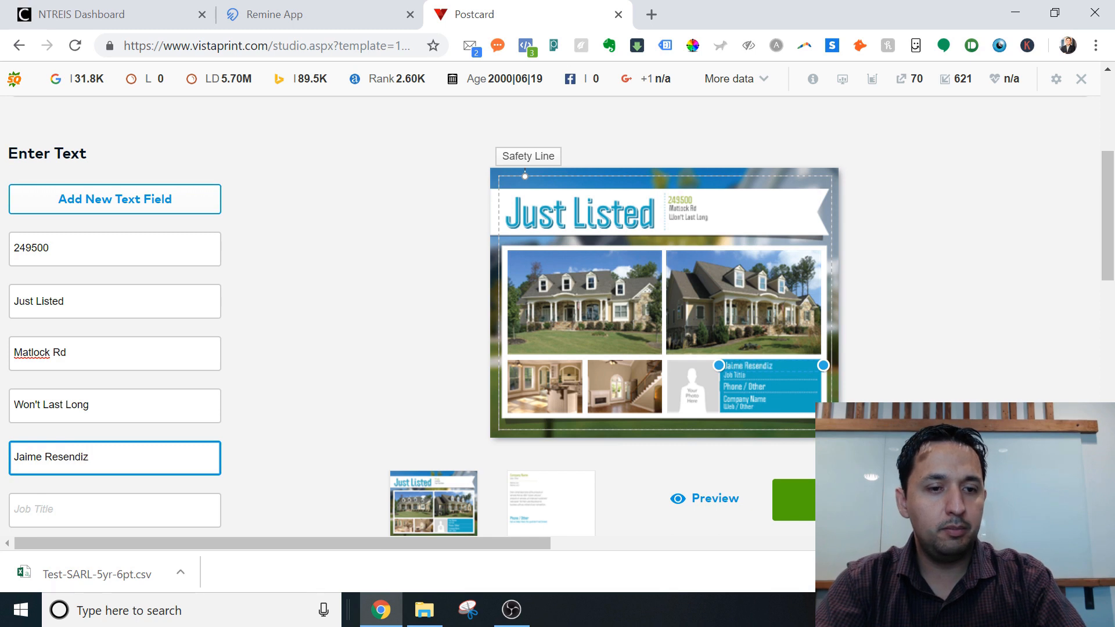
key(Tab)
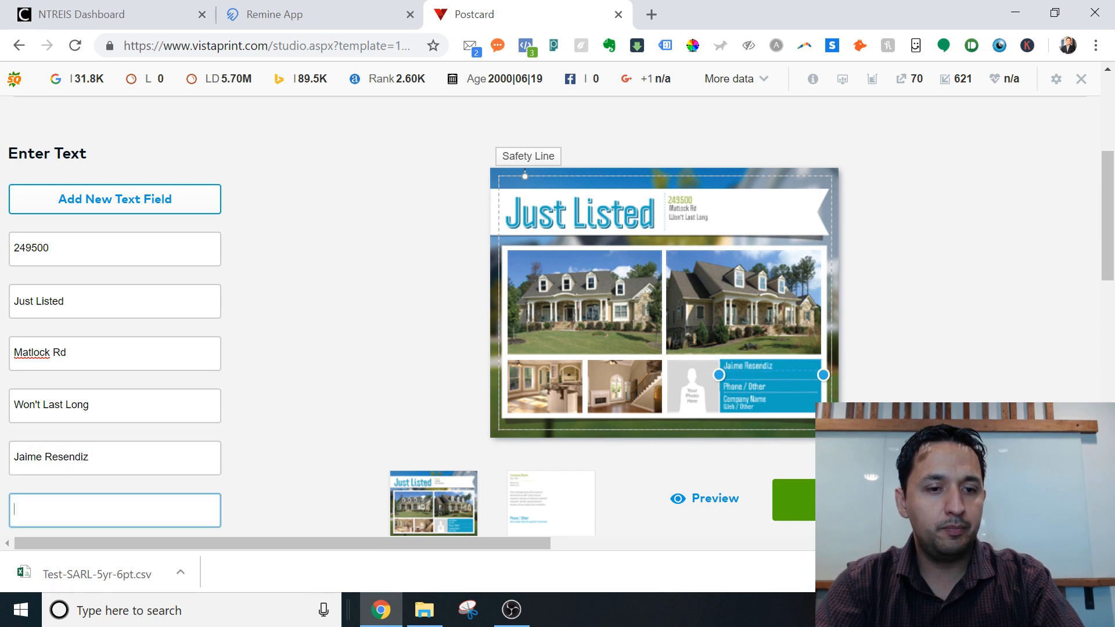
text(Realt)
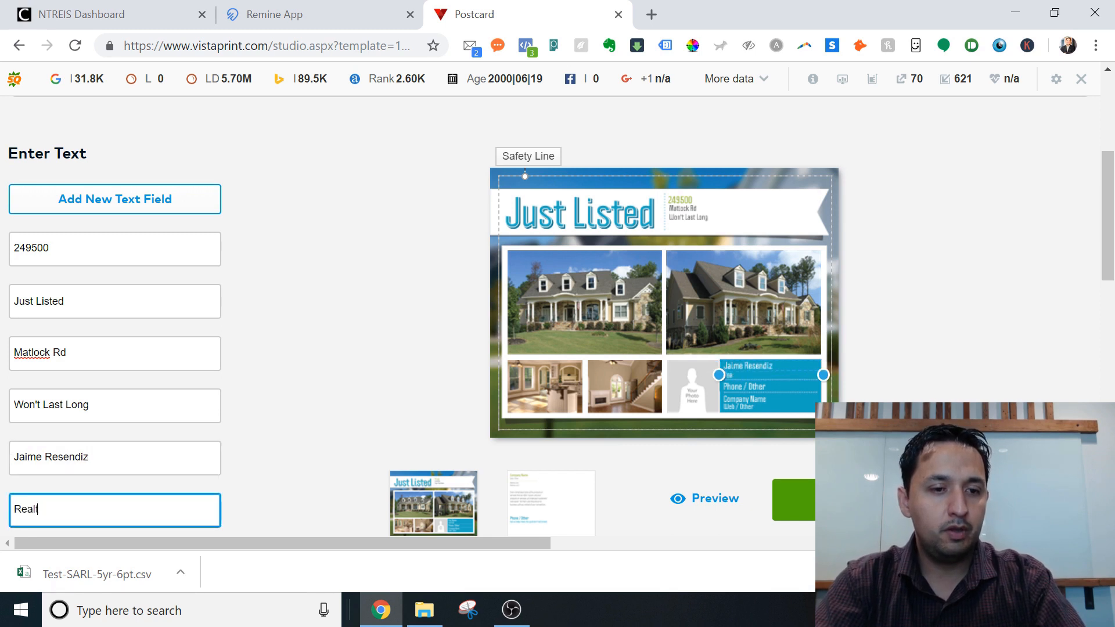
text(or)
key(Tab)
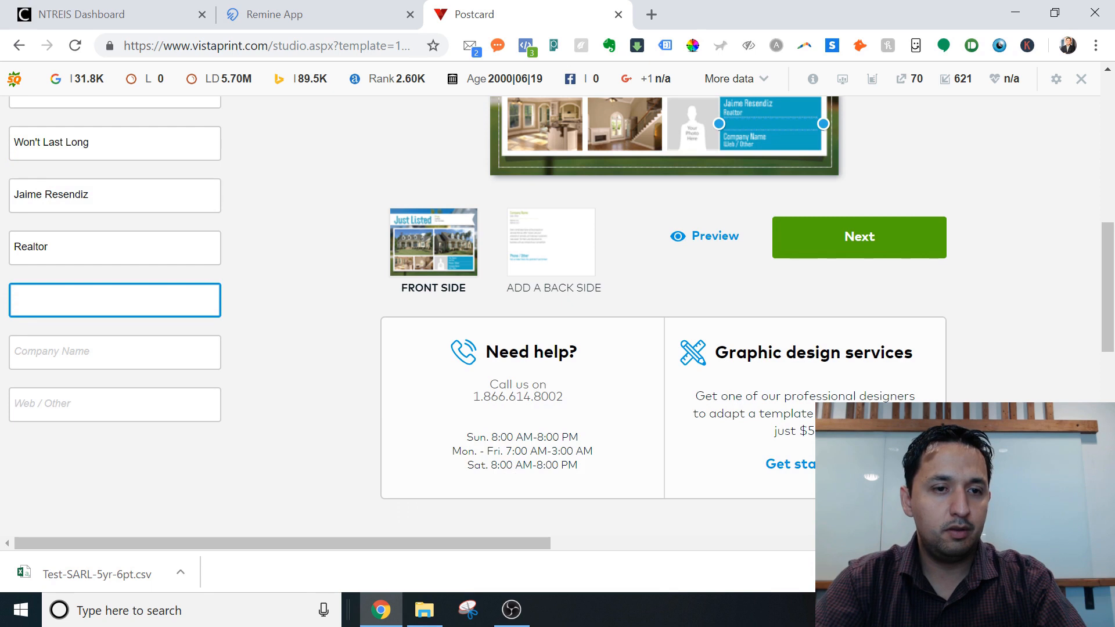
key(Tab)
key(shift+Tab)
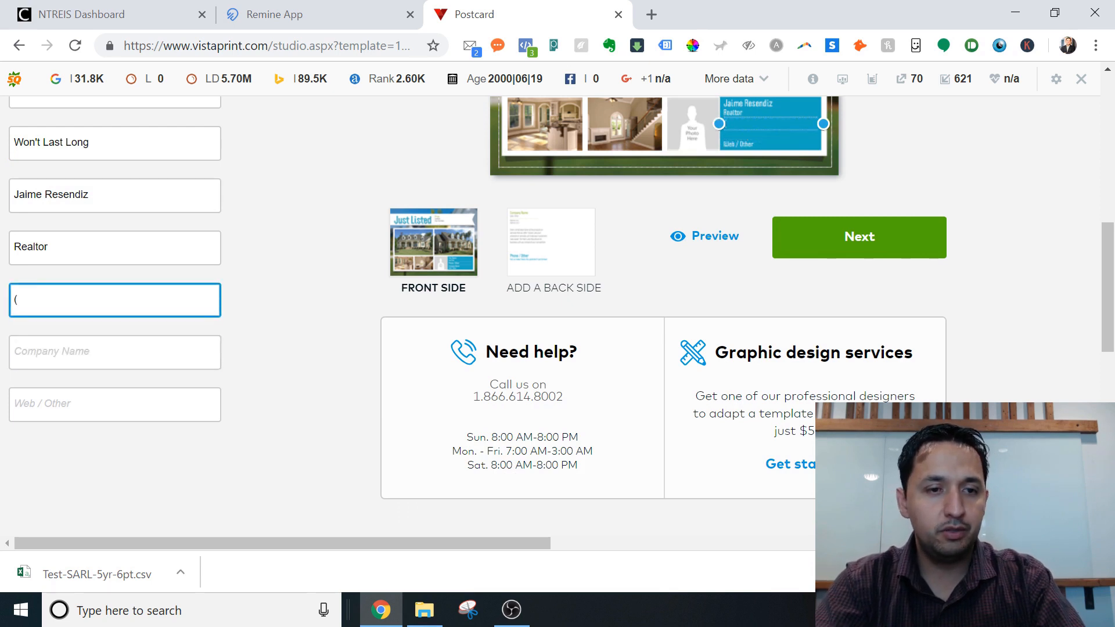
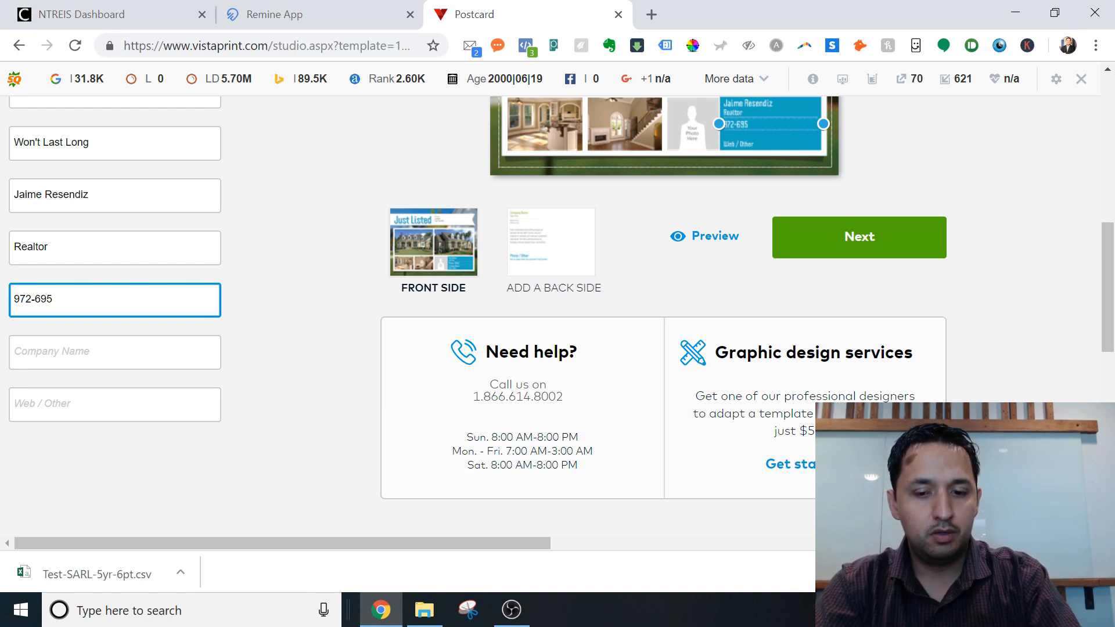
key(Tab)
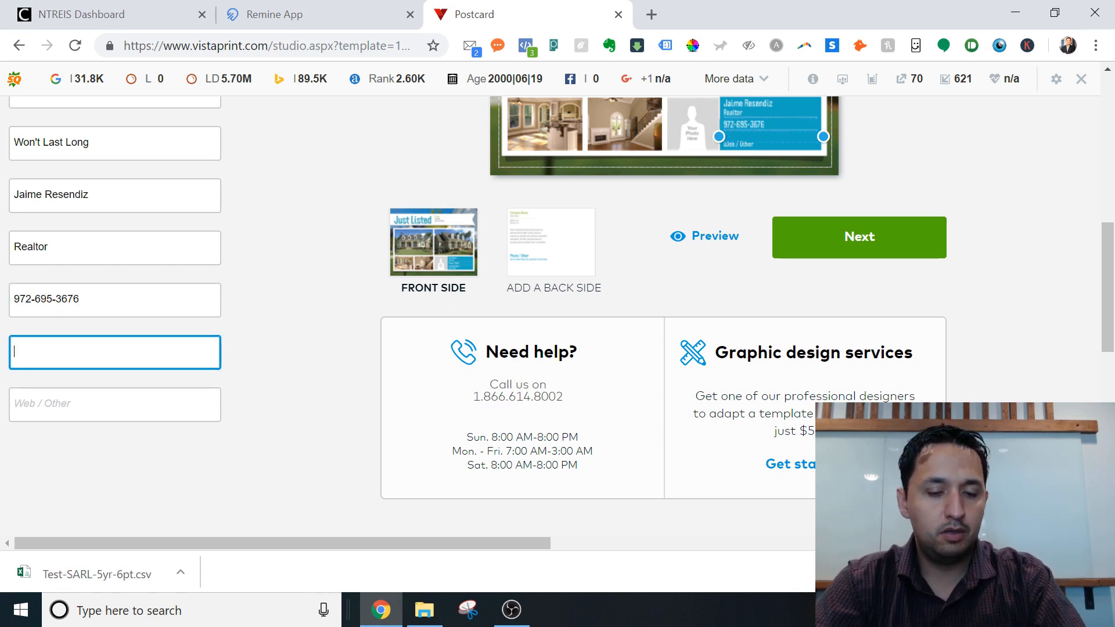
text(Edho Real Estate Adv)
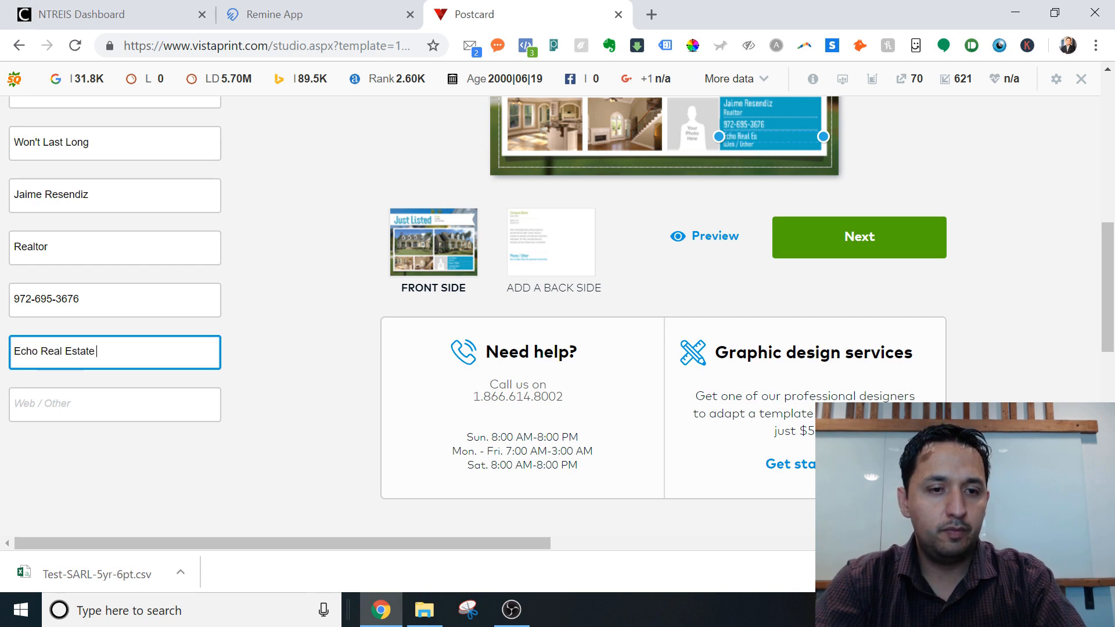
text(isors)
key(Tab)
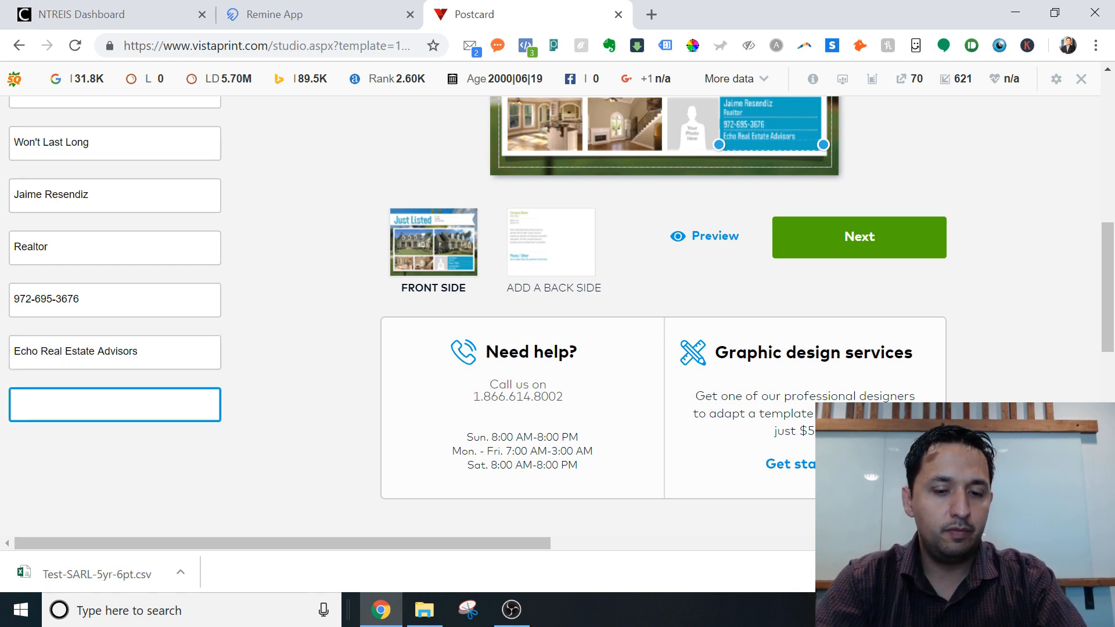
text(www.echorea)
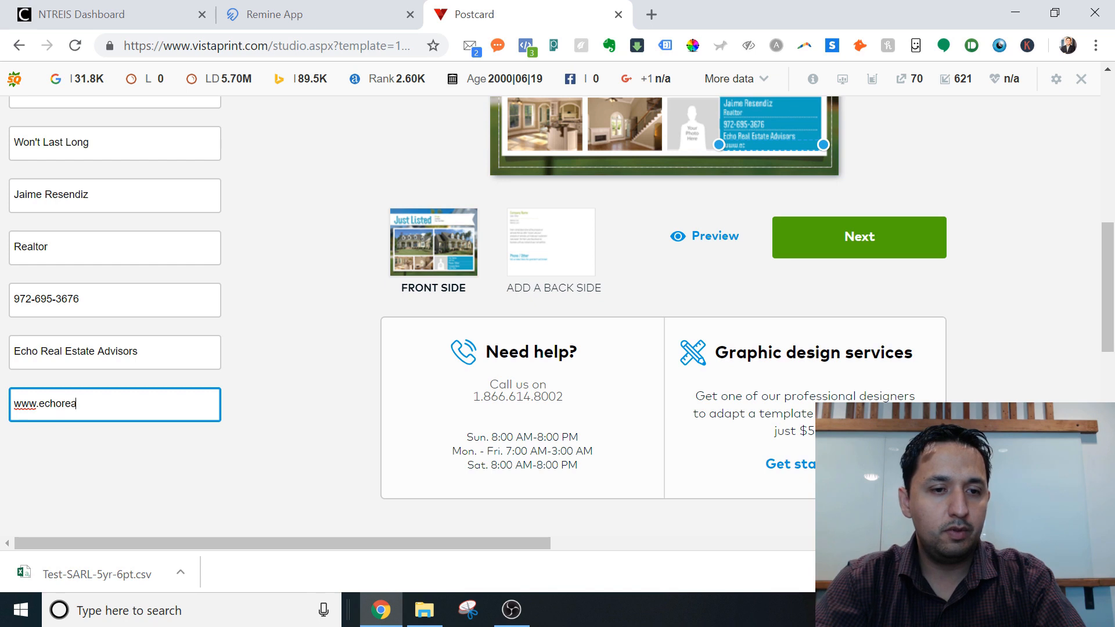
text(ladvisors.com)
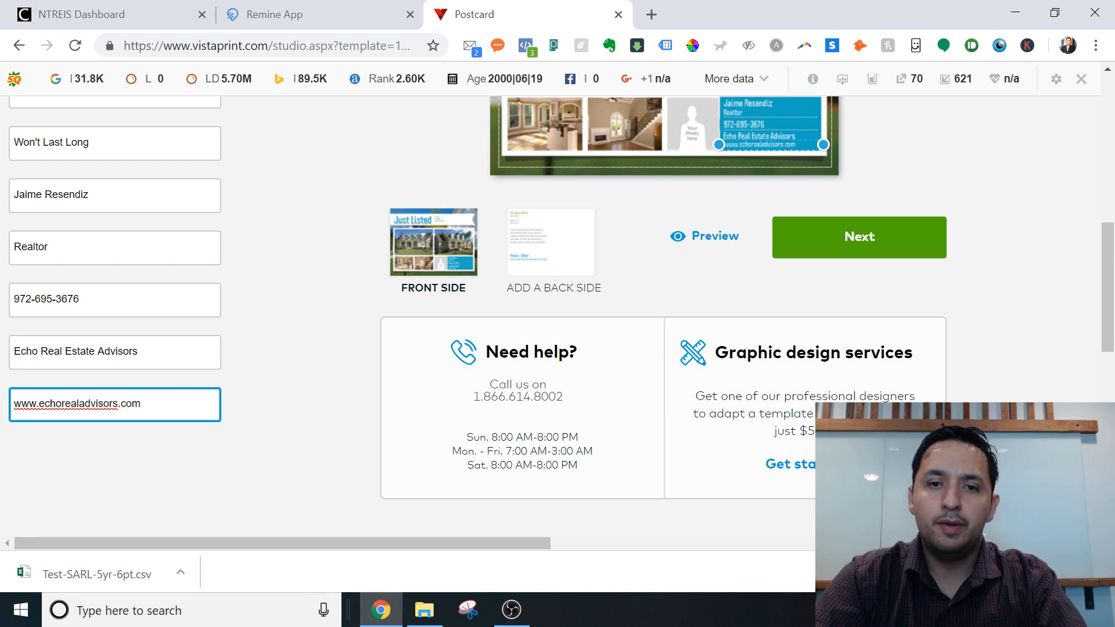
Open and close the country and language choices at the top of the page.
drag(1108, 293, 1078, 137)
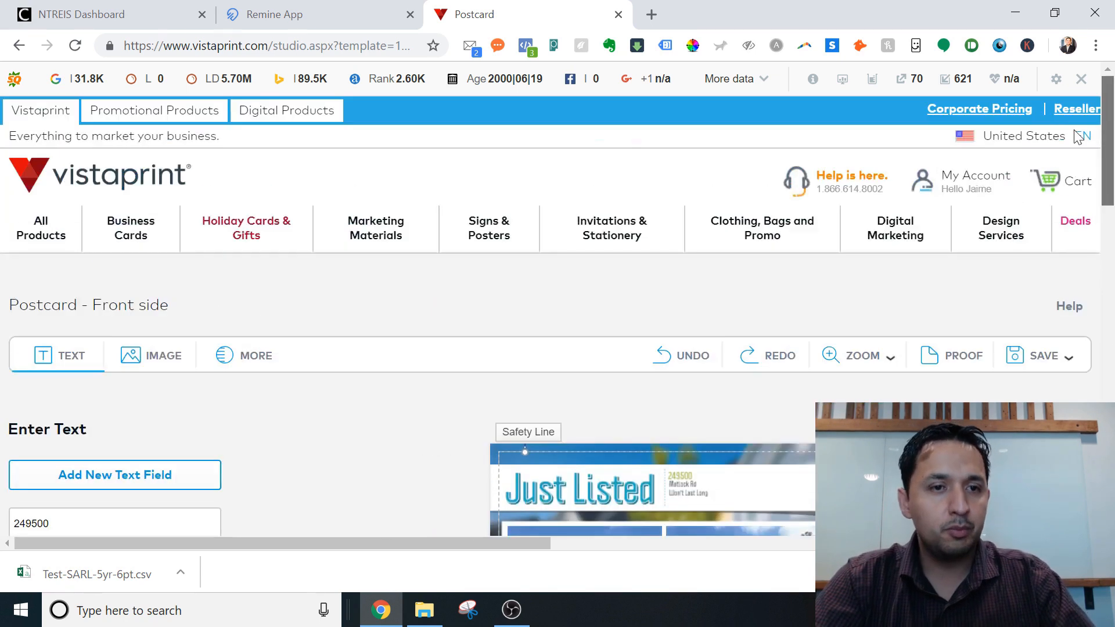
click(1078, 137)
click(496, 289)
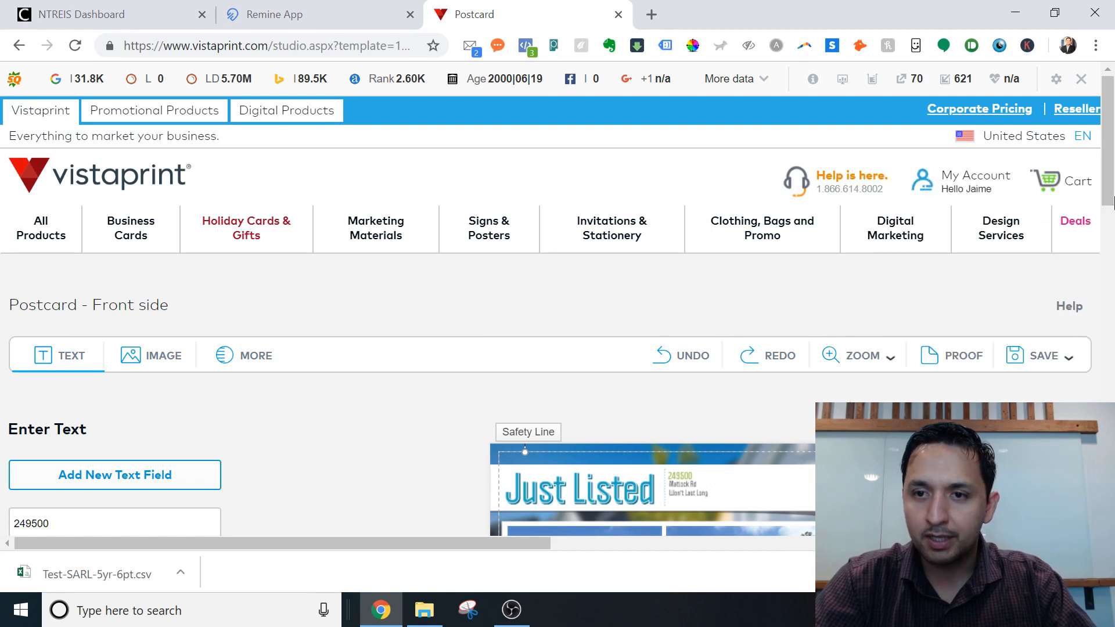
drag(1109, 174, 1109, 287)
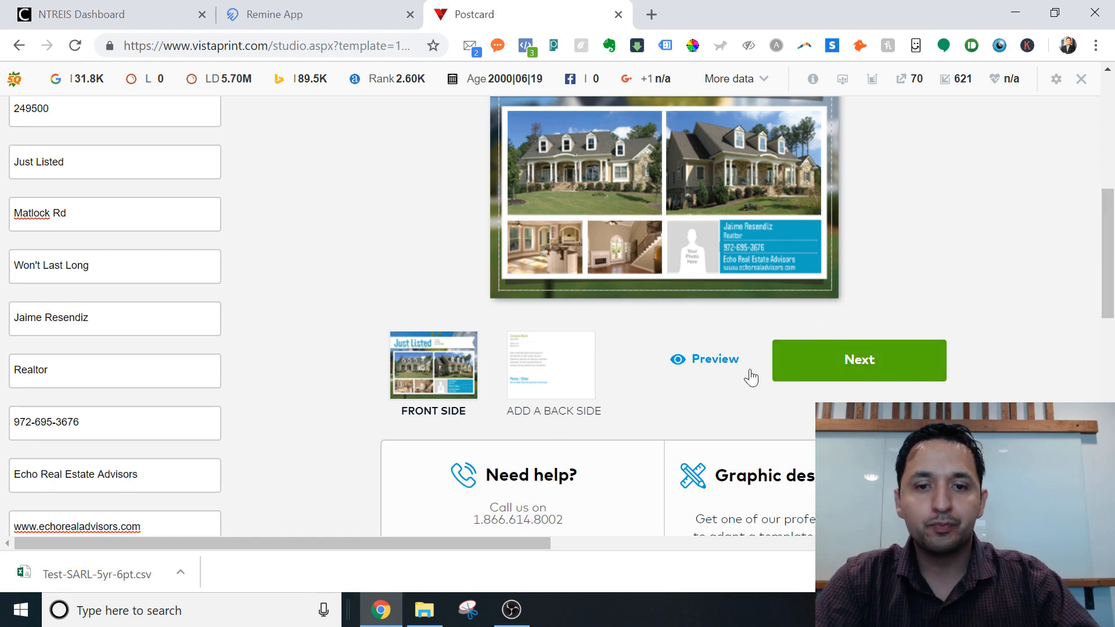
Add a Full-Color back side to the postcard.
click(556, 378)
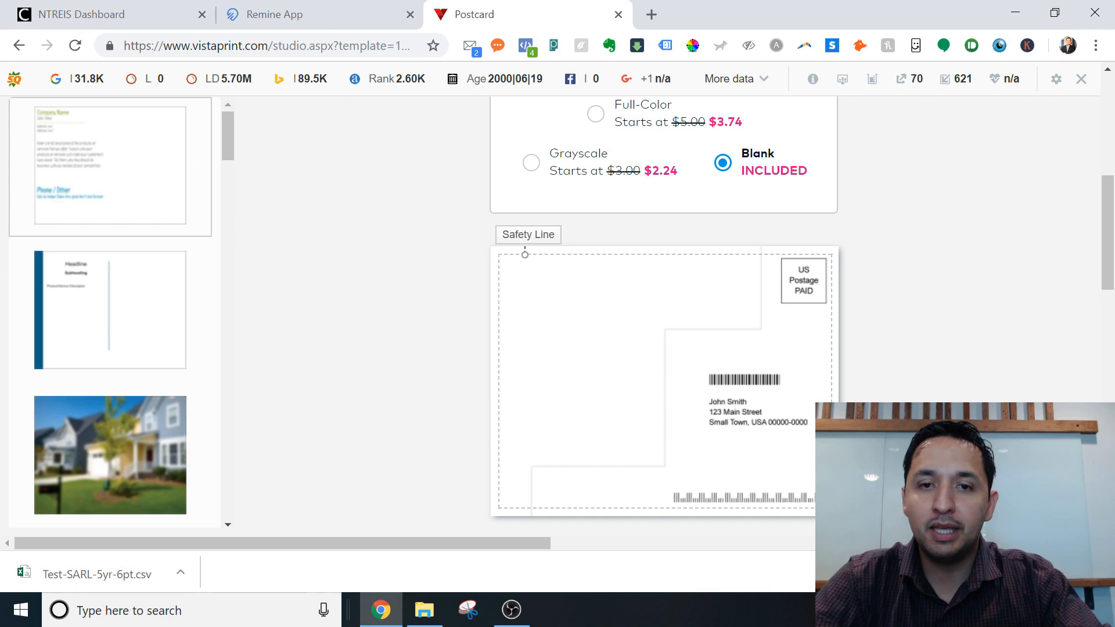
drag(1108, 277, 1111, 222)
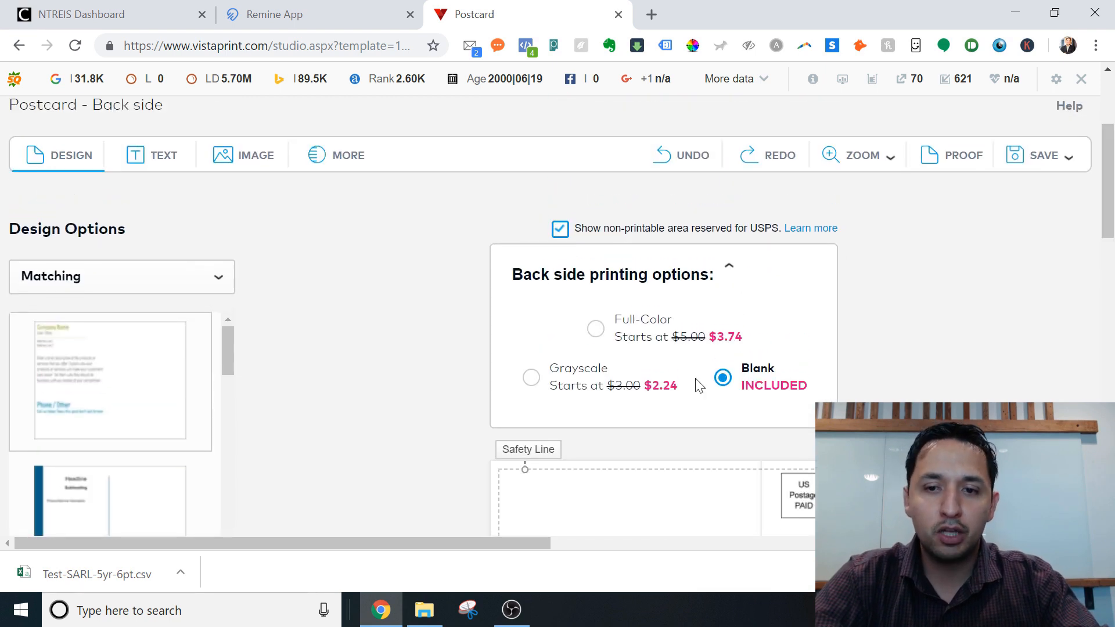
click(618, 330)
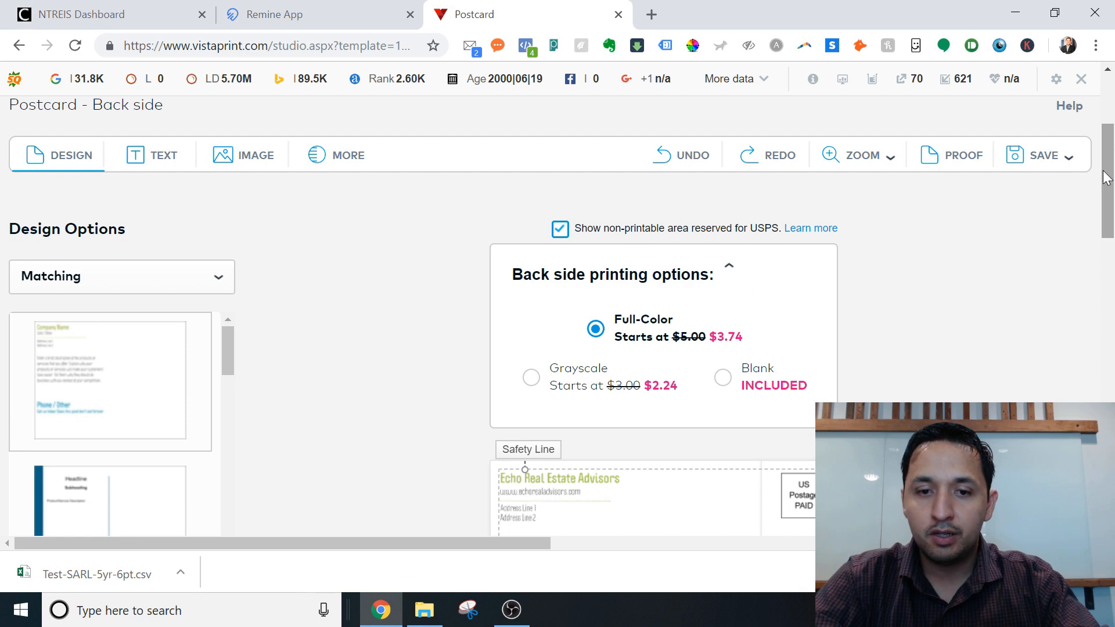
drag(1105, 177, 1106, 241)
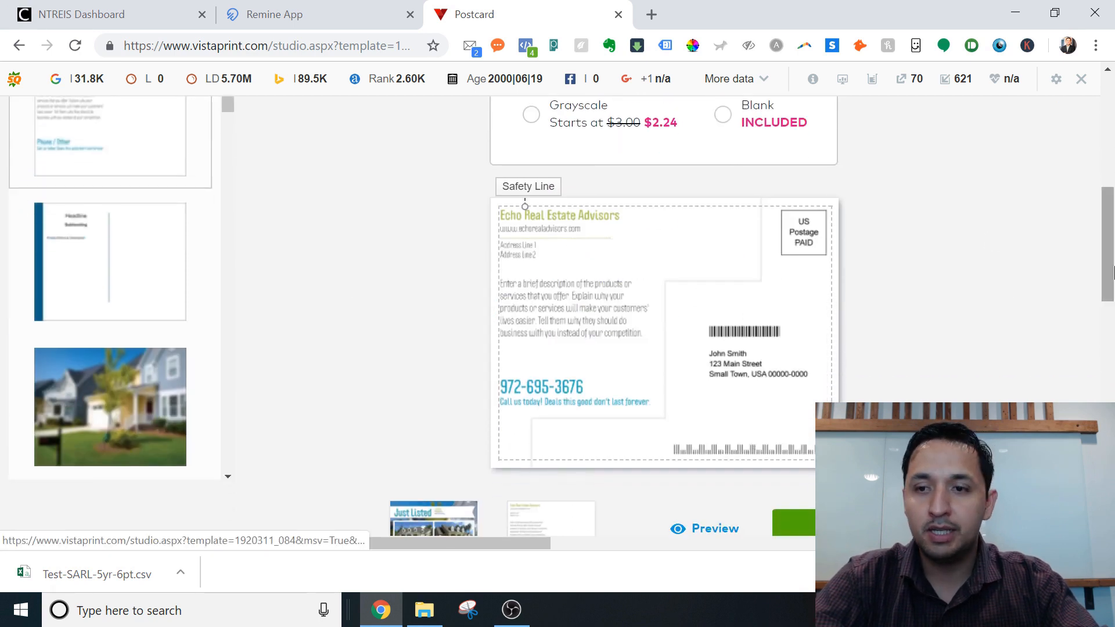
drag(1108, 268, 1103, 293)
Replace the back side's description paragraph with 'Test Description'.
click(658, 209)
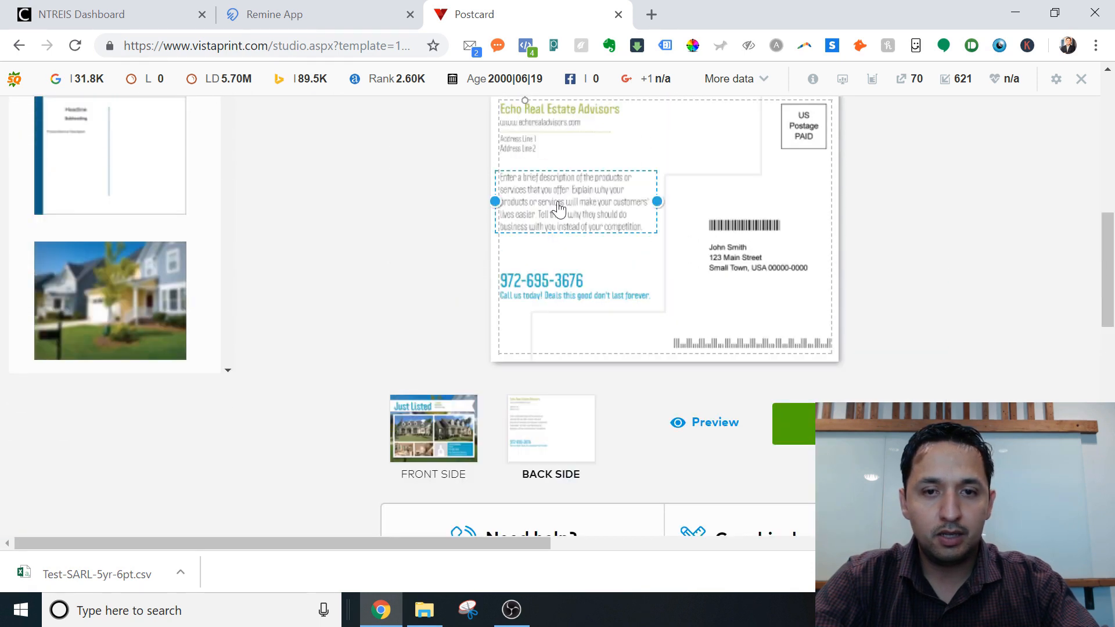
key(ctrl+a)
key(BackSpace)
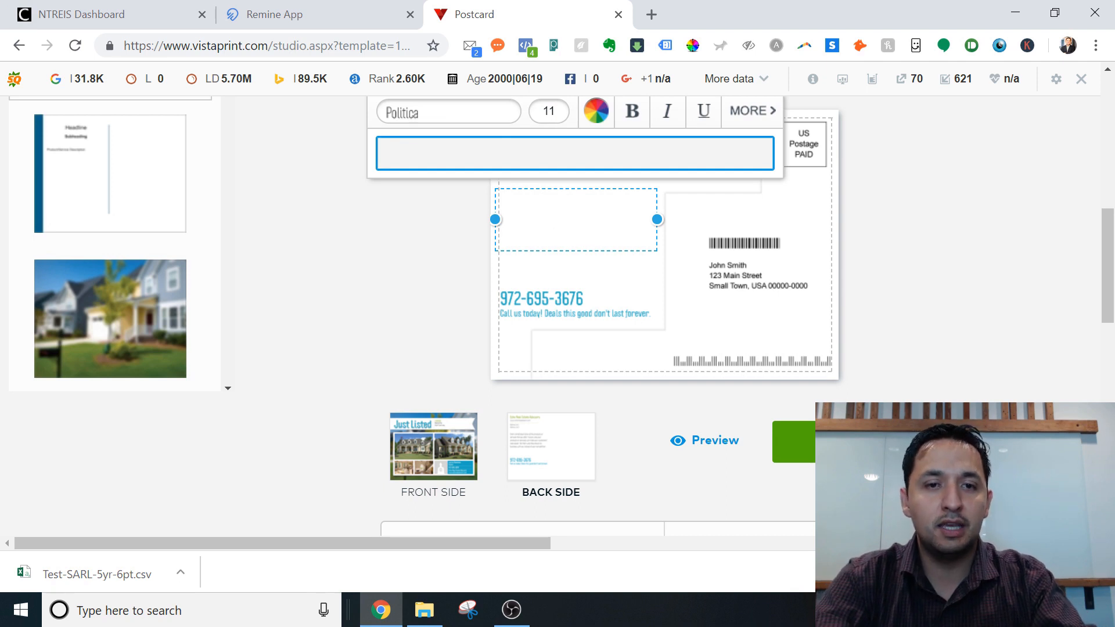
text(Test Mod)
key(BackSpace)
key(BackSpace)
key(BackSpace)
key(BackSpace)
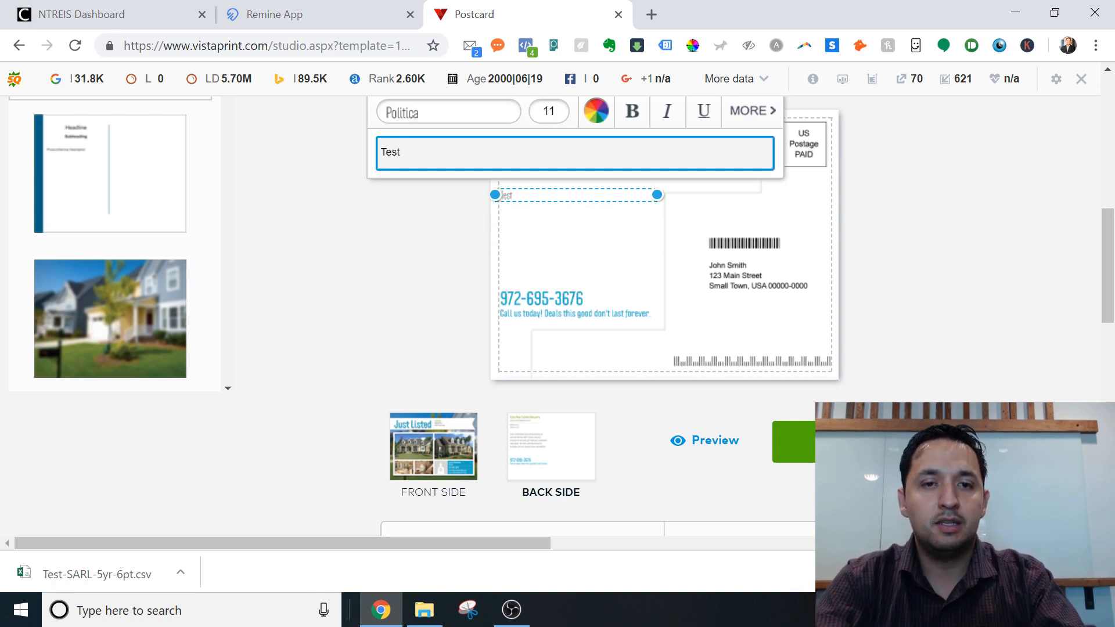
text(Descript)
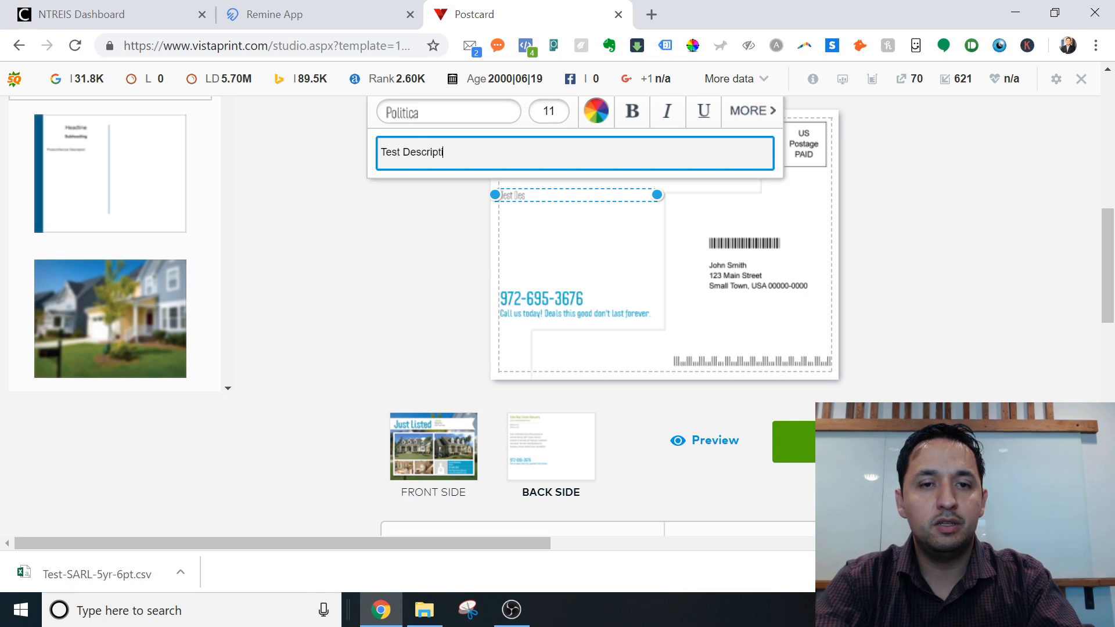
text(ion)
click(1054, 360)
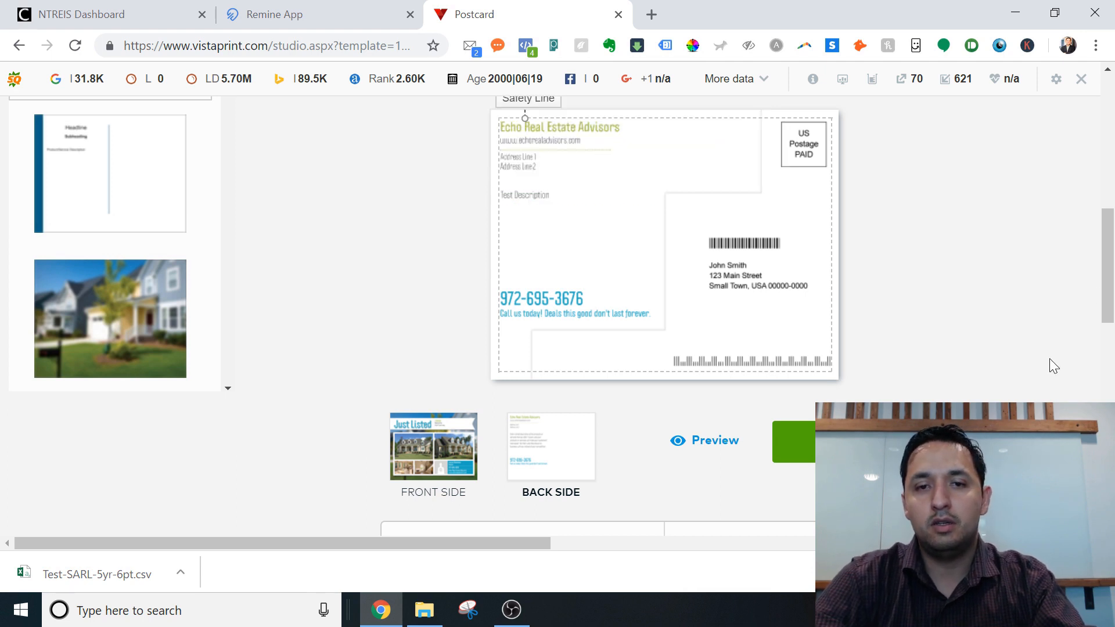
drag(1106, 272, 1101, 306)
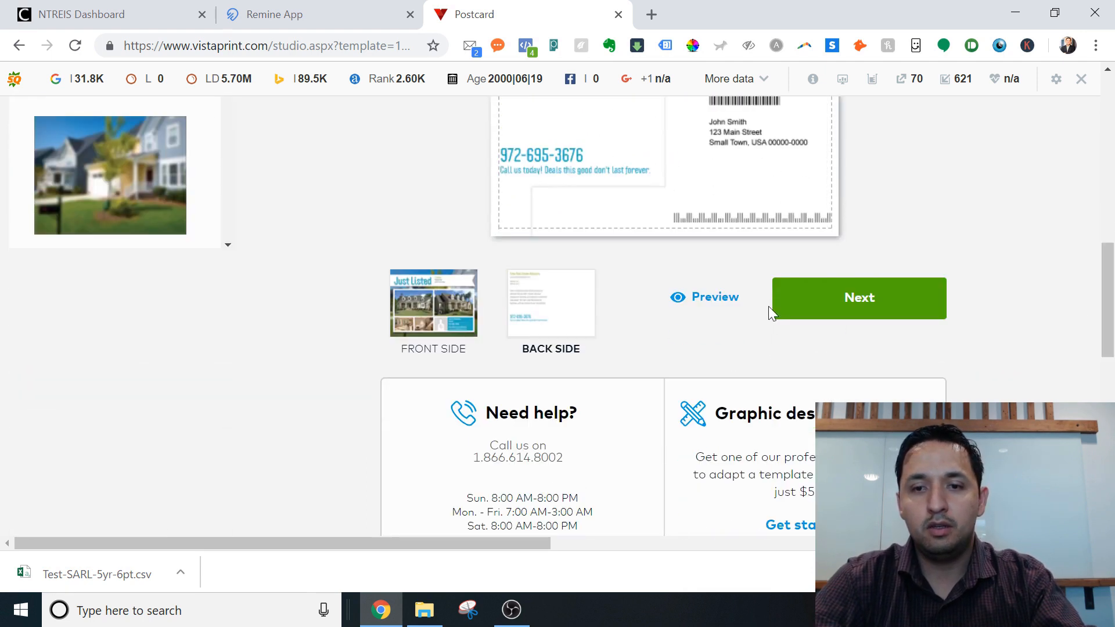
Tick 'I have reviewed and approve my design' and continue to Create a Postcard Mailing.
click(845, 298)
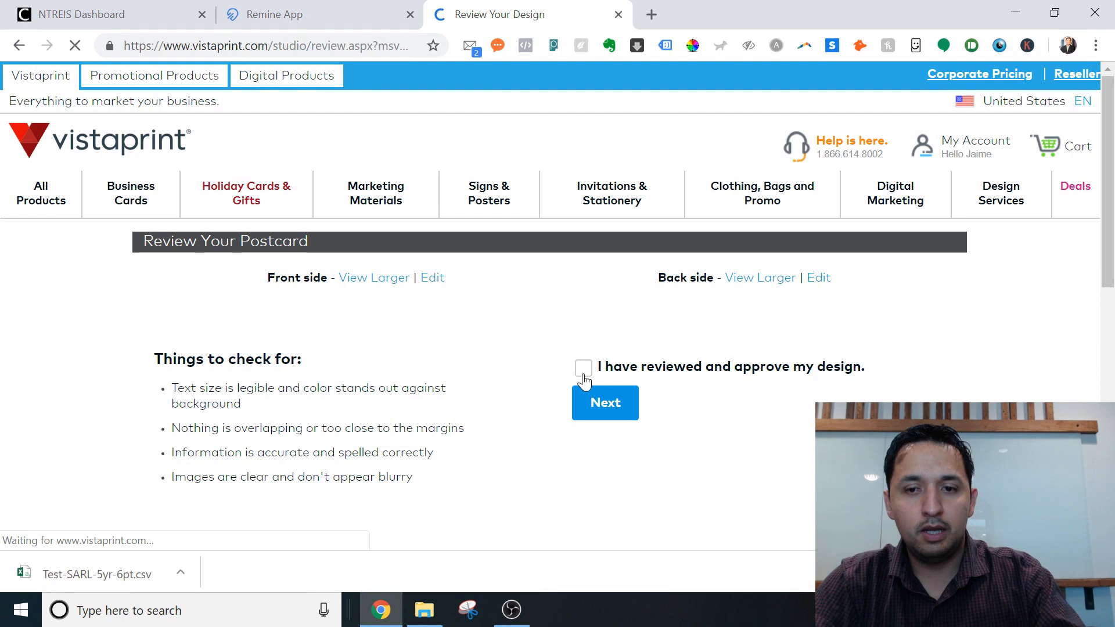
scroll(610, 413, down, 2)
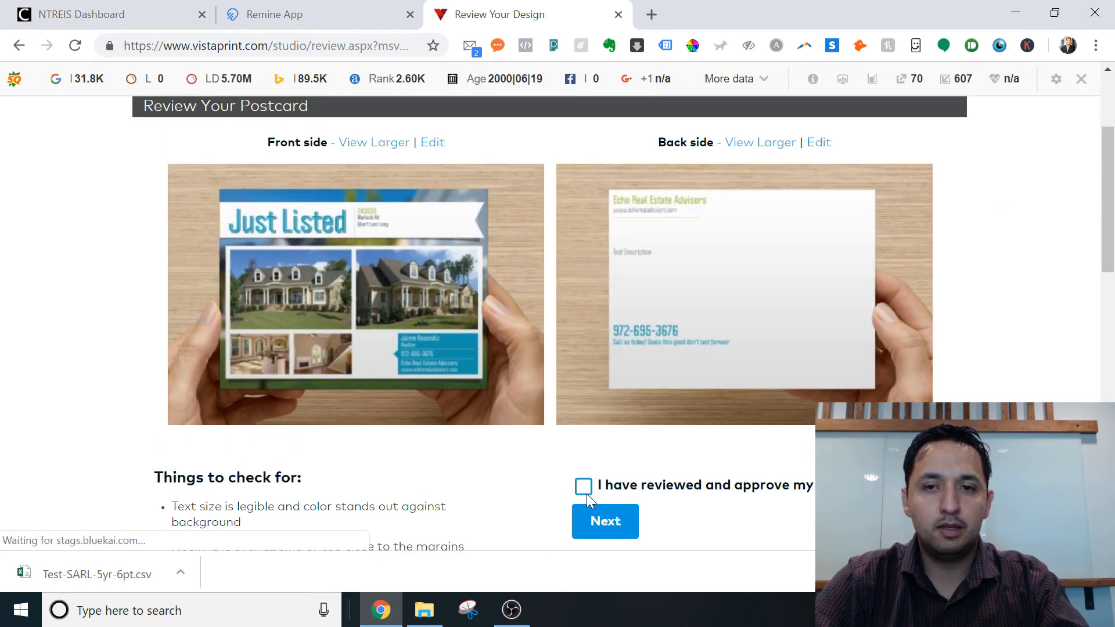
click(584, 488)
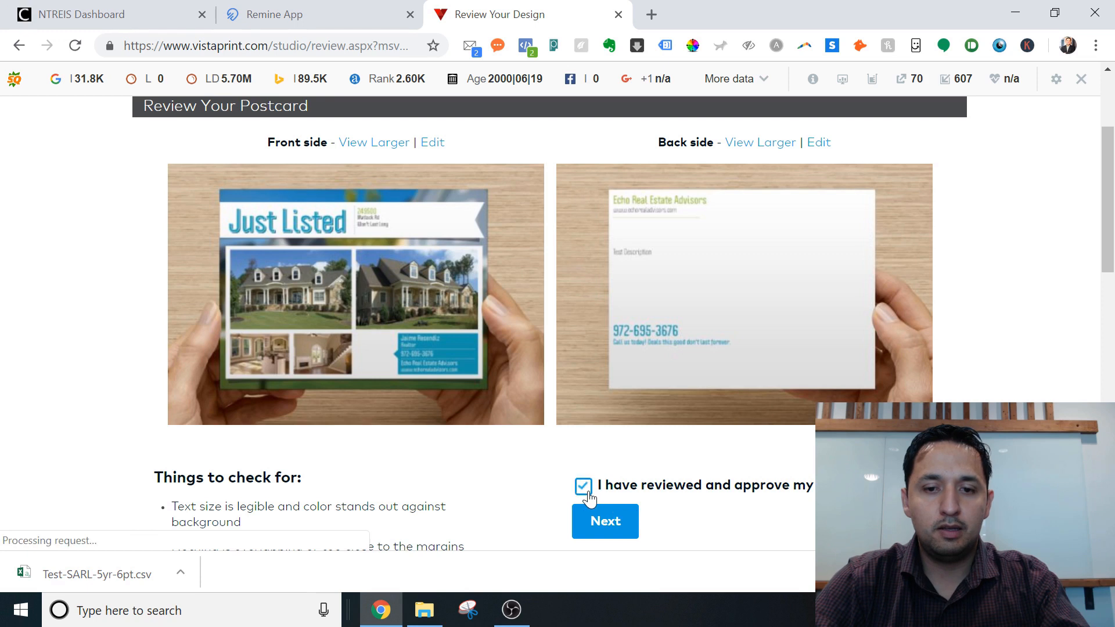
click(598, 522)
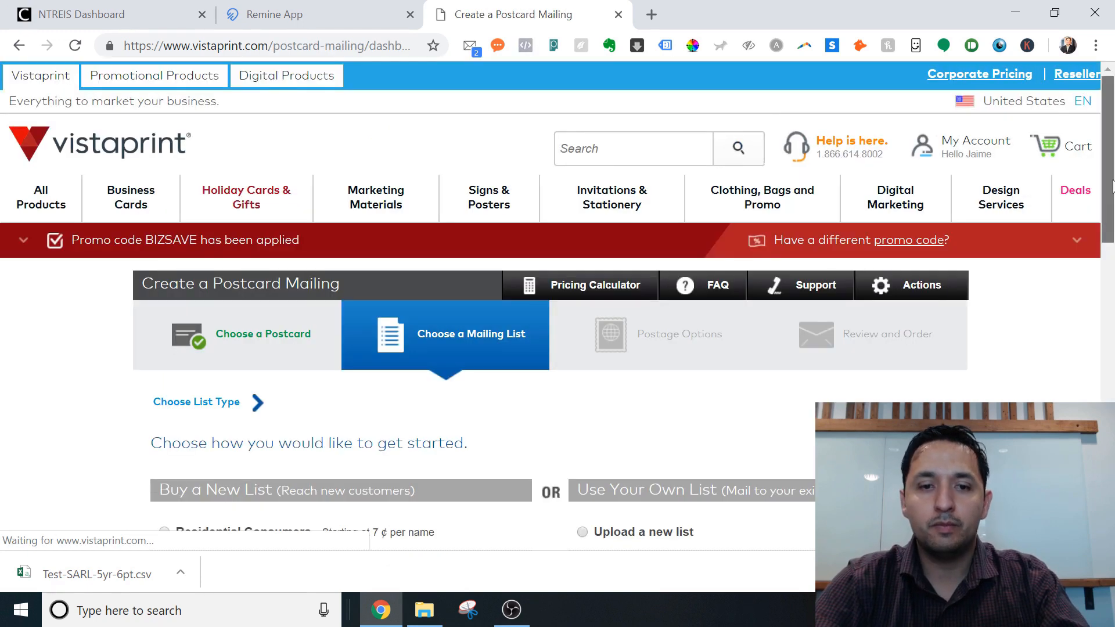
Select 'Upload a new list' under Use Your Own List and continue.
drag(1108, 216, 1112, 289)
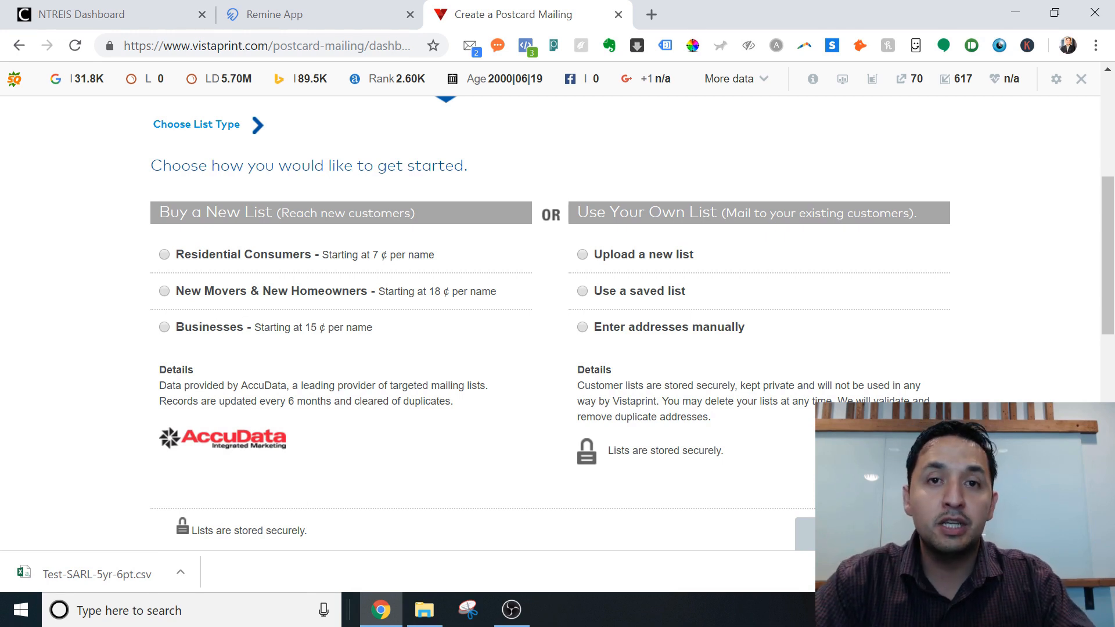
scroll(601, 214, down, 1)
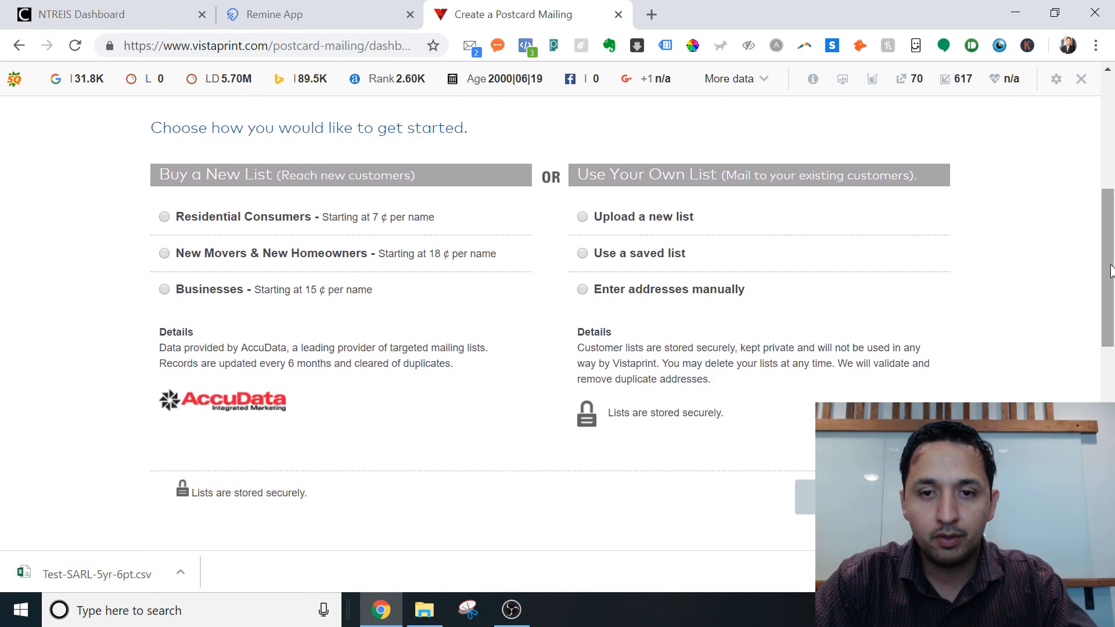
click(582, 217)
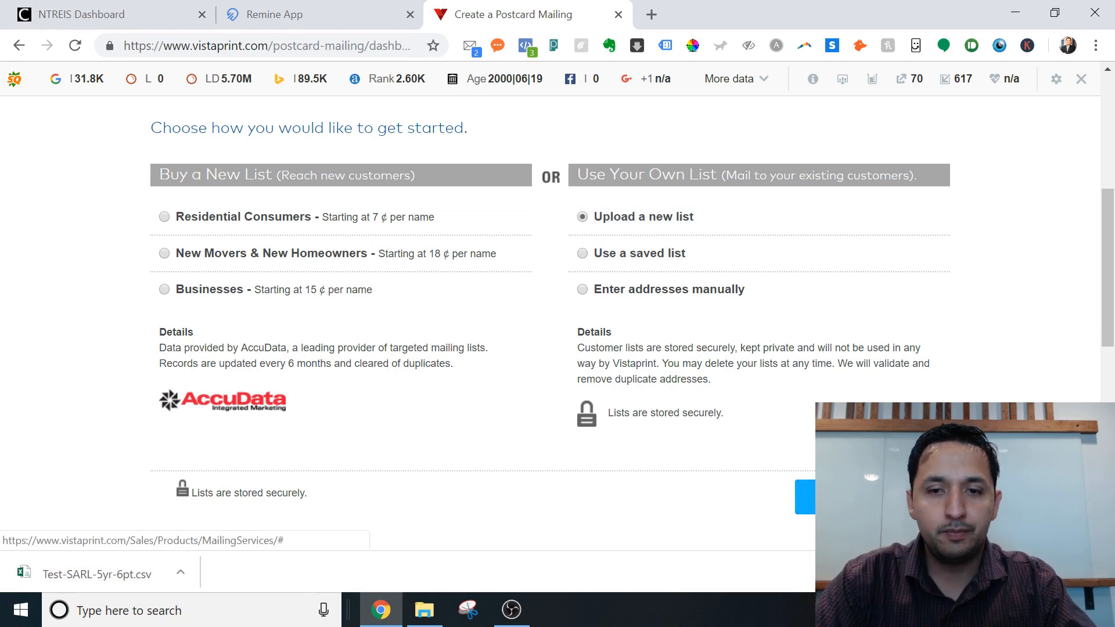
click(831, 497)
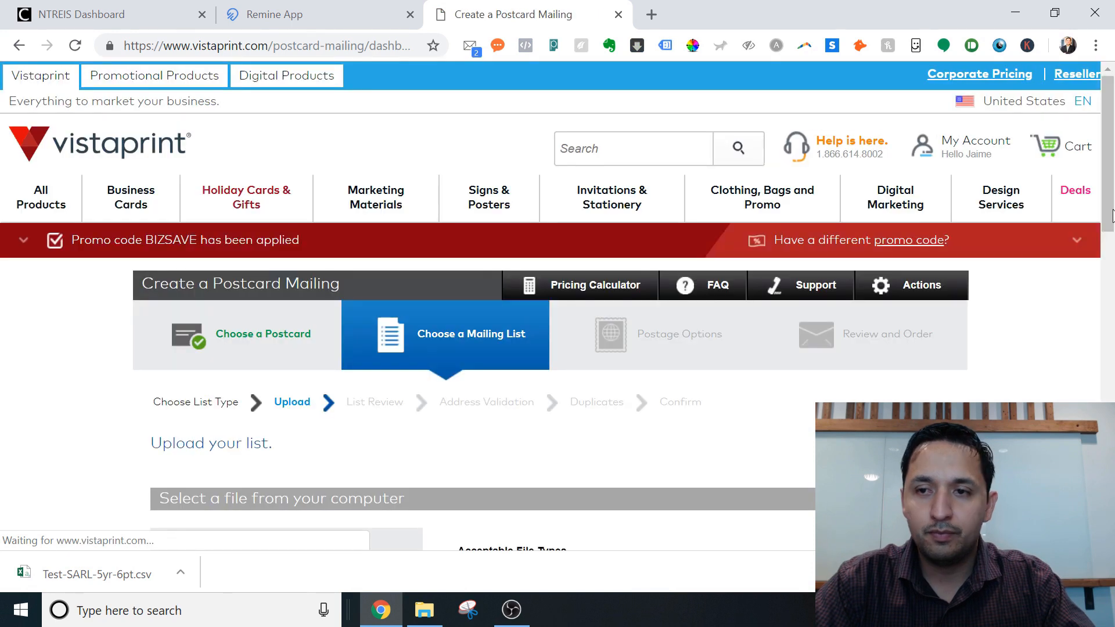
Move the downloaded Test-SARL-5yr-6pt CSV from its folder to the Desktop.
drag(1111, 167, 1112, 234)
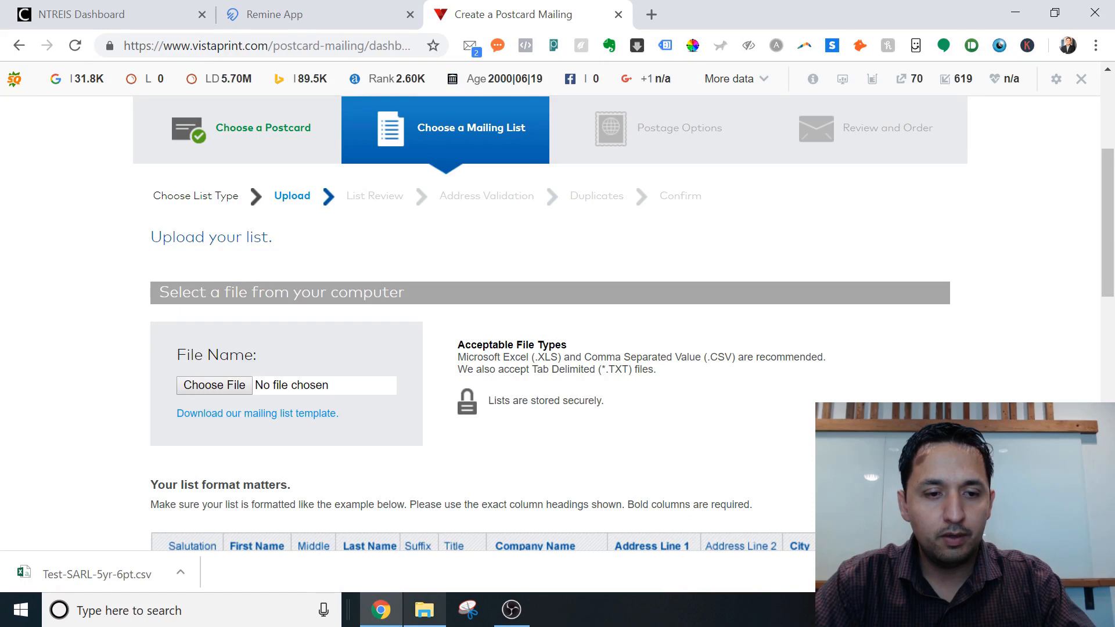
click(177, 578)
click(226, 515)
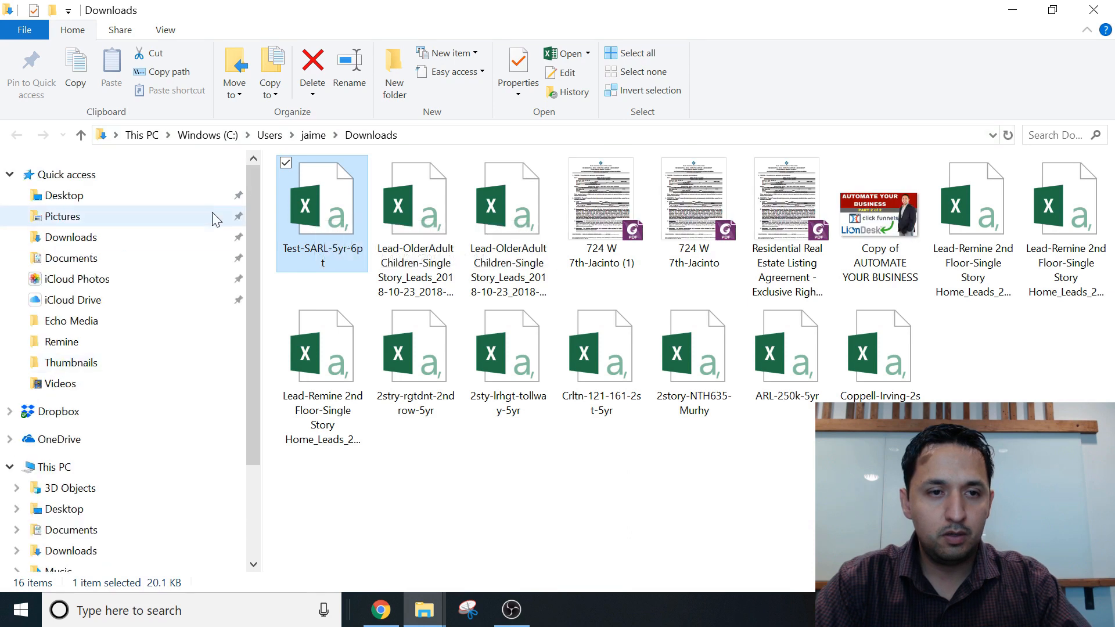
drag(307, 216, 92, 199)
Upload Test-SARL-5yr-6pt from the Desktop as the Vistaprint mailing list.
click(381, 610)
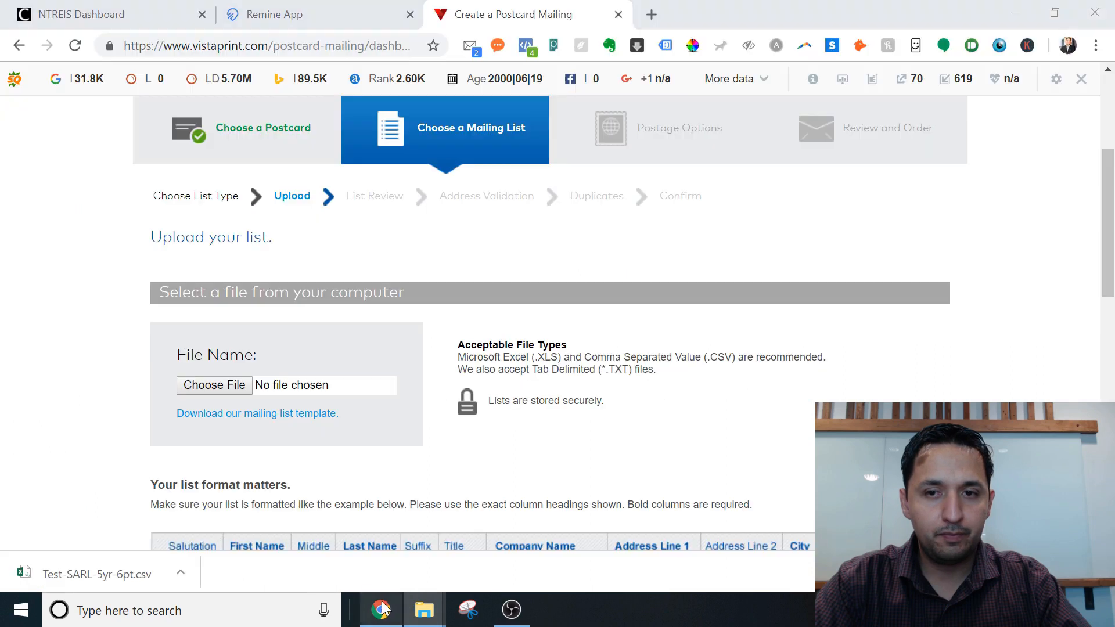
click(233, 388)
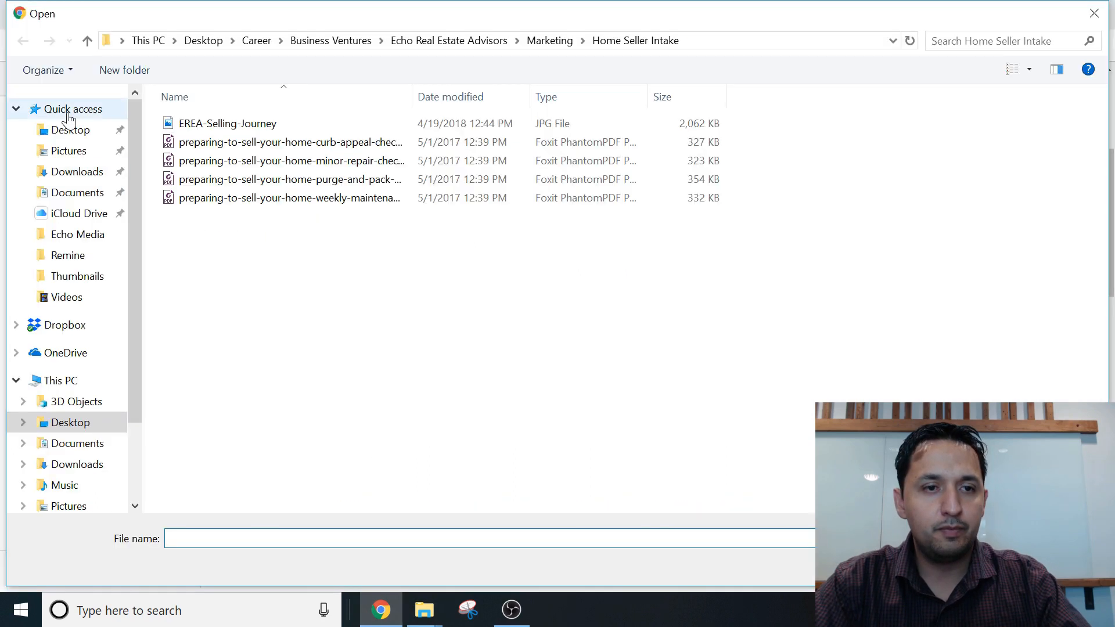
click(70, 128)
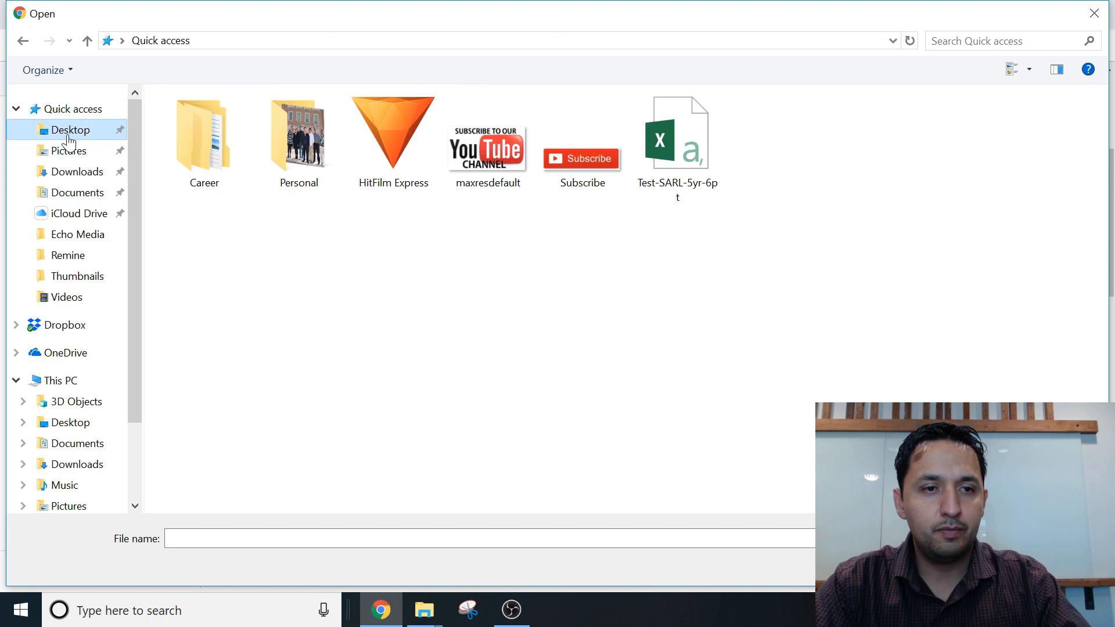
double_click(709, 165)
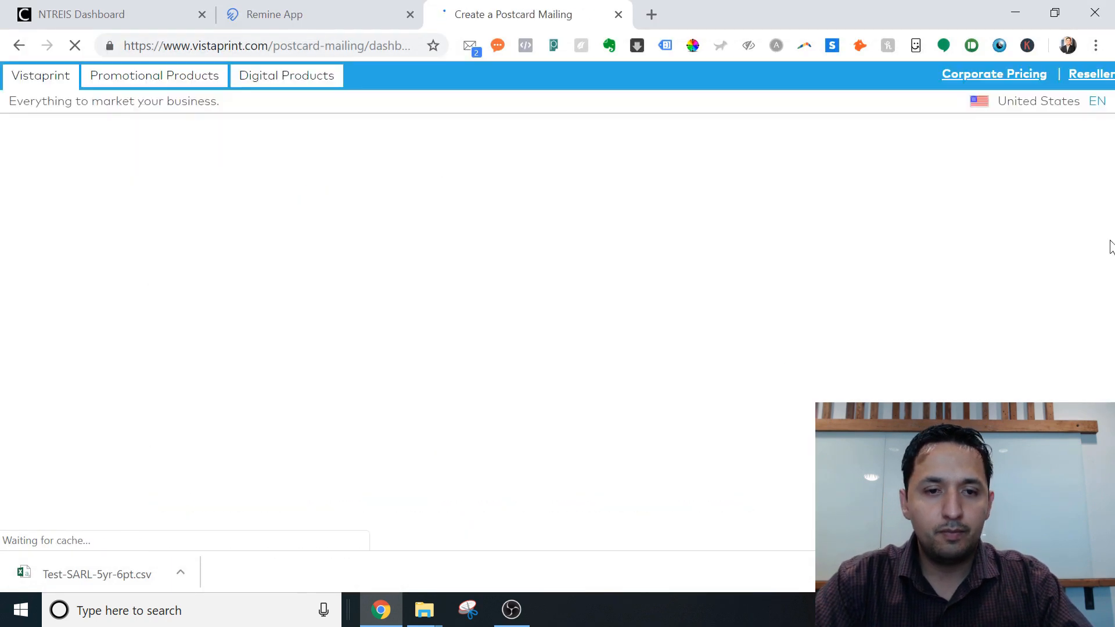
drag(1112, 230, 1108, 308)
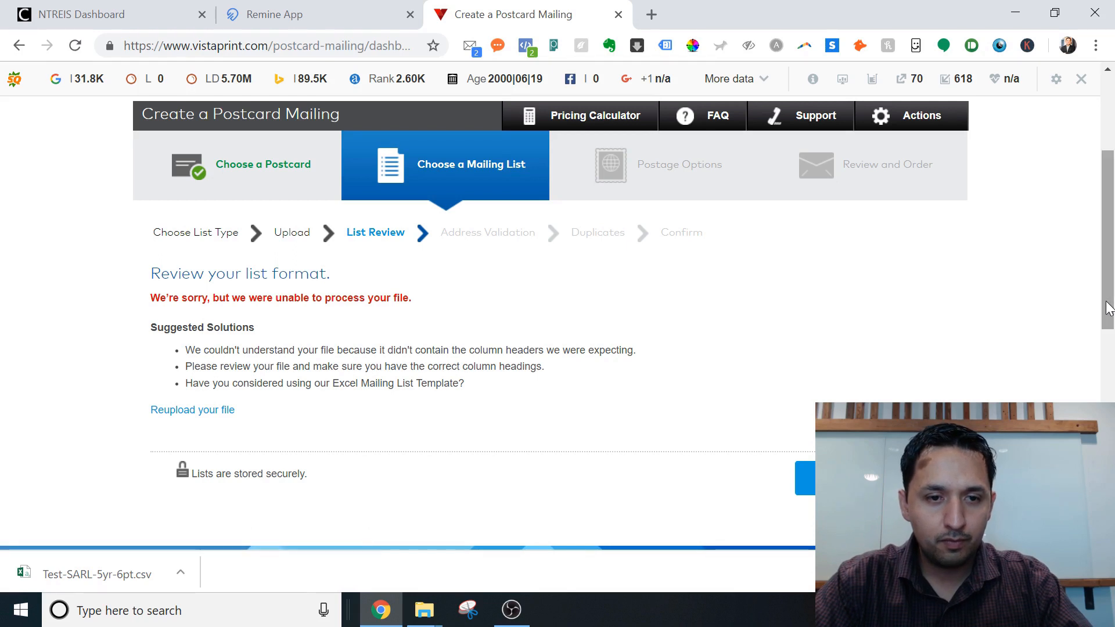
Choose Reupload your file and close the feedback survey to see the required column headings.
click(200, 411)
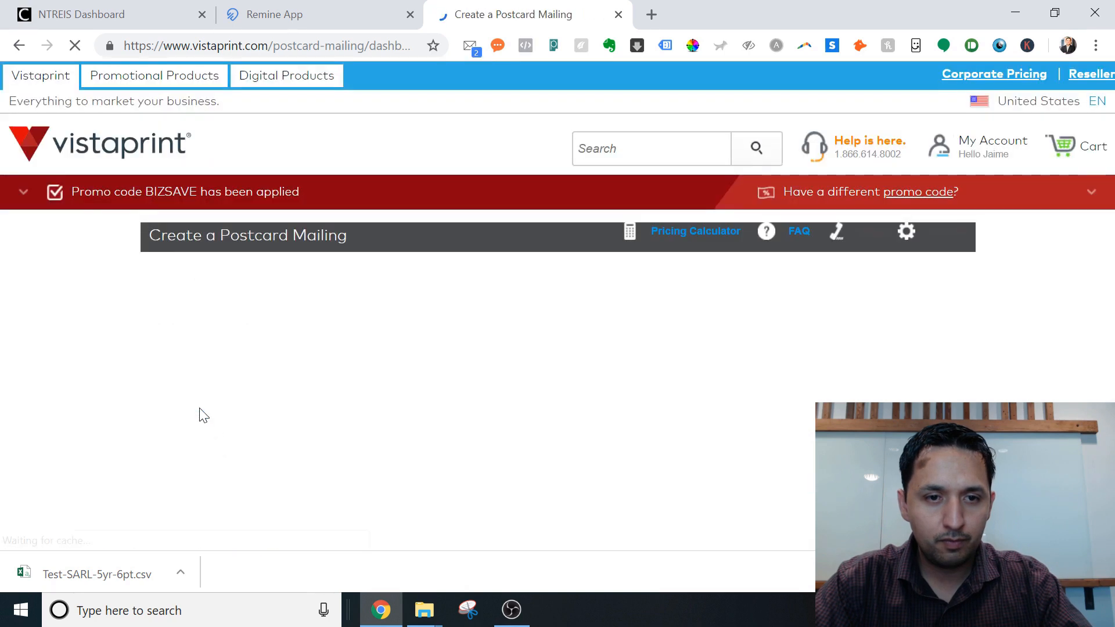
drag(1108, 168, 1103, 326)
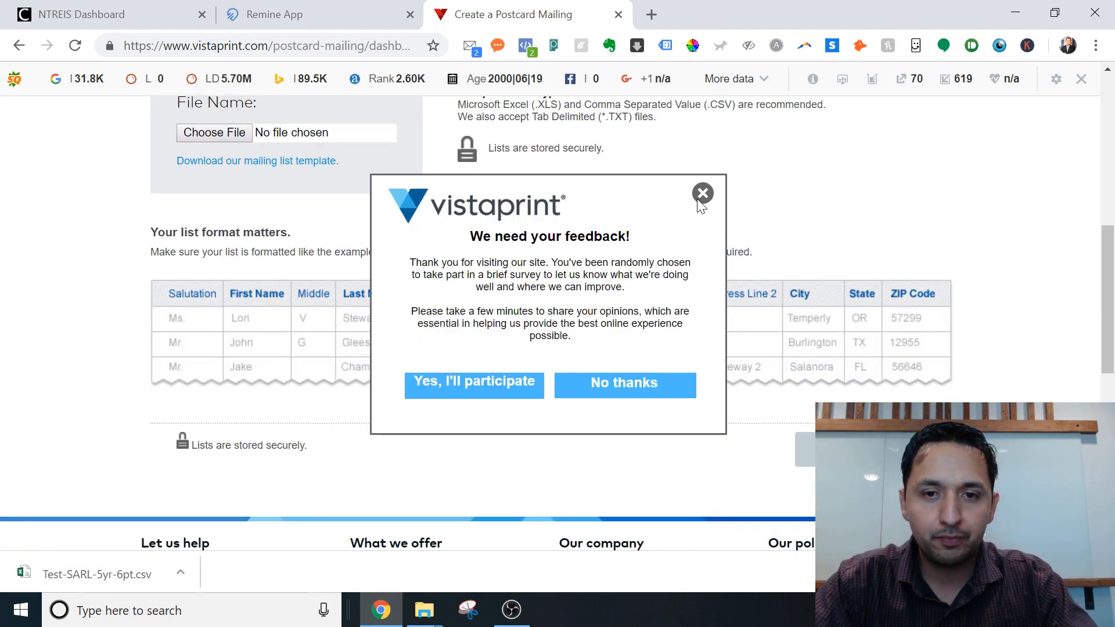
click(703, 194)
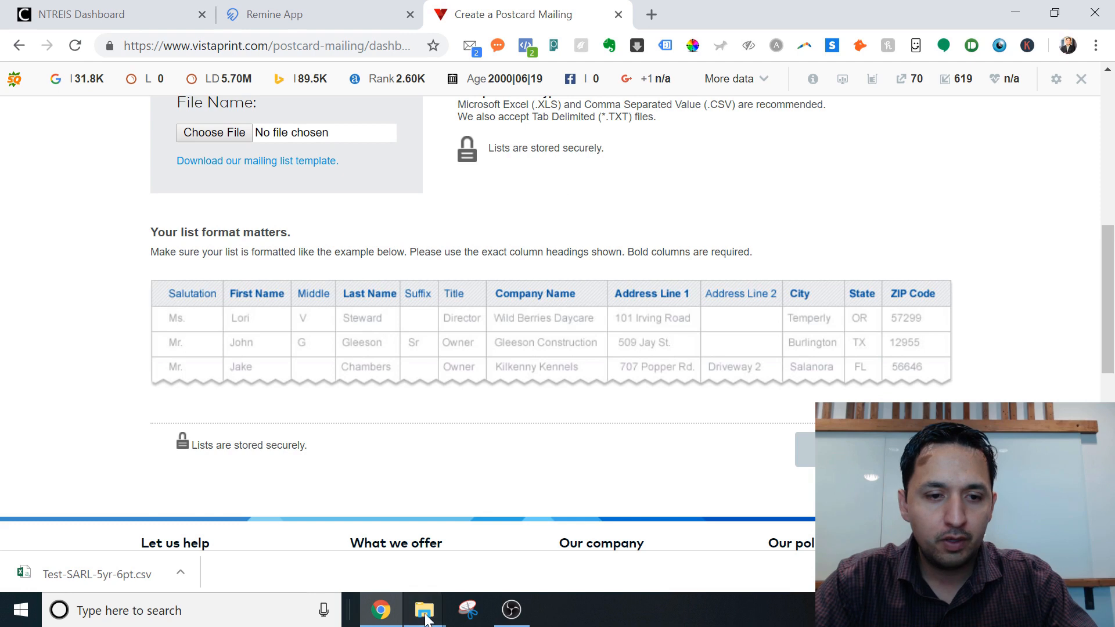
Open Test-SARL-5yr-6pt in Excel from the Desktop folder in File Explorer.
drag(426, 617, 382, 592)
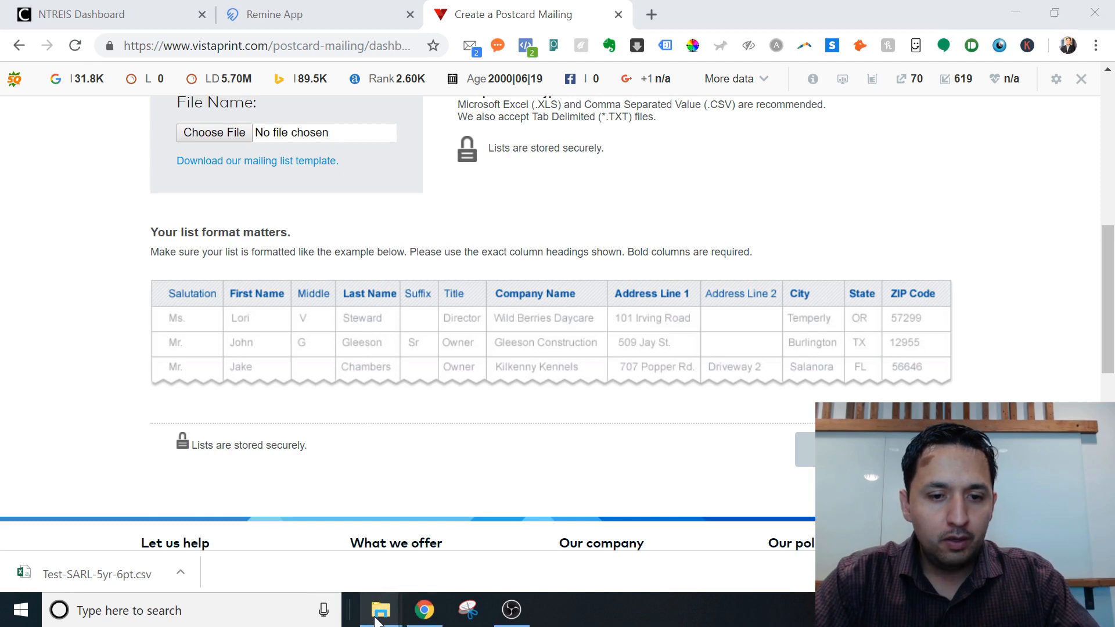
click(392, 597)
click(285, 532)
click(86, 197)
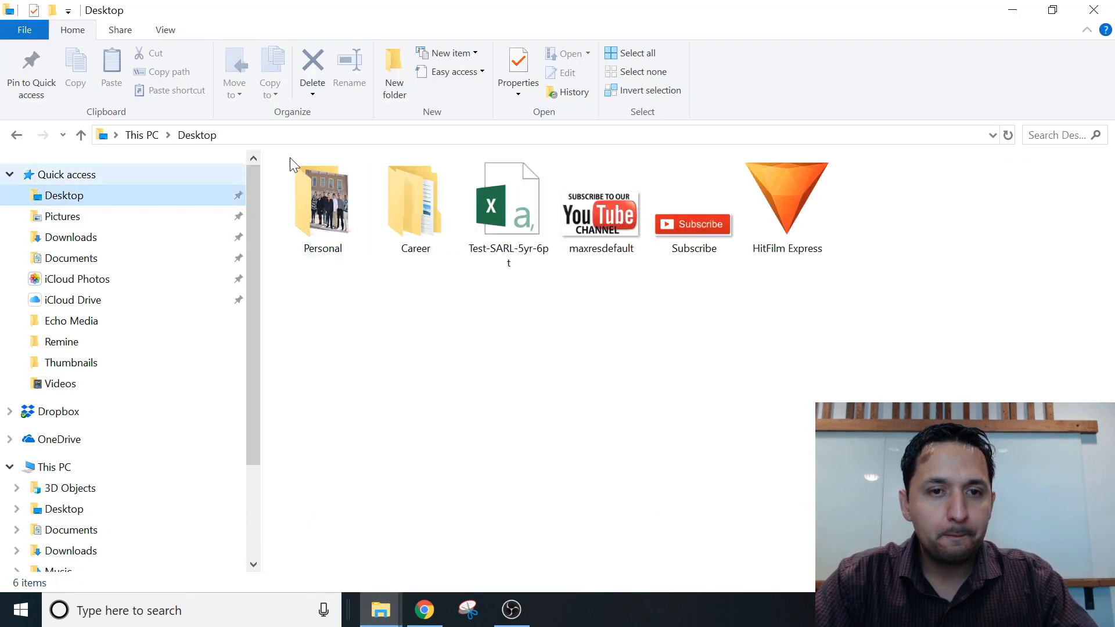
click(502, 202)
double_click(502, 202)
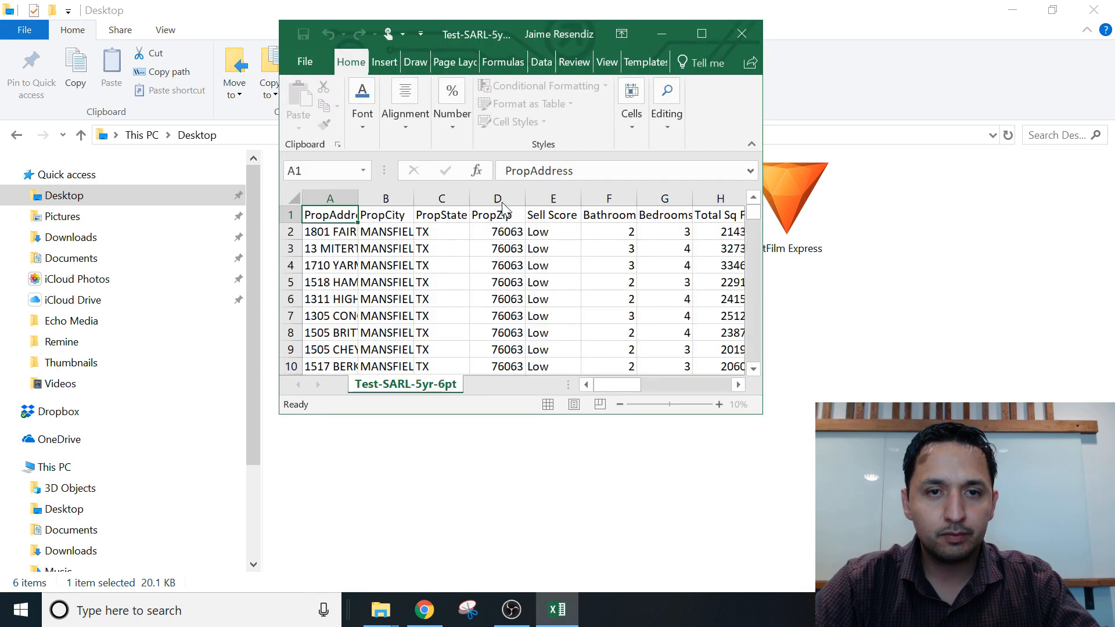
Dock the Vistaprint browser on the left half and Excel on the right half.
click(712, 40)
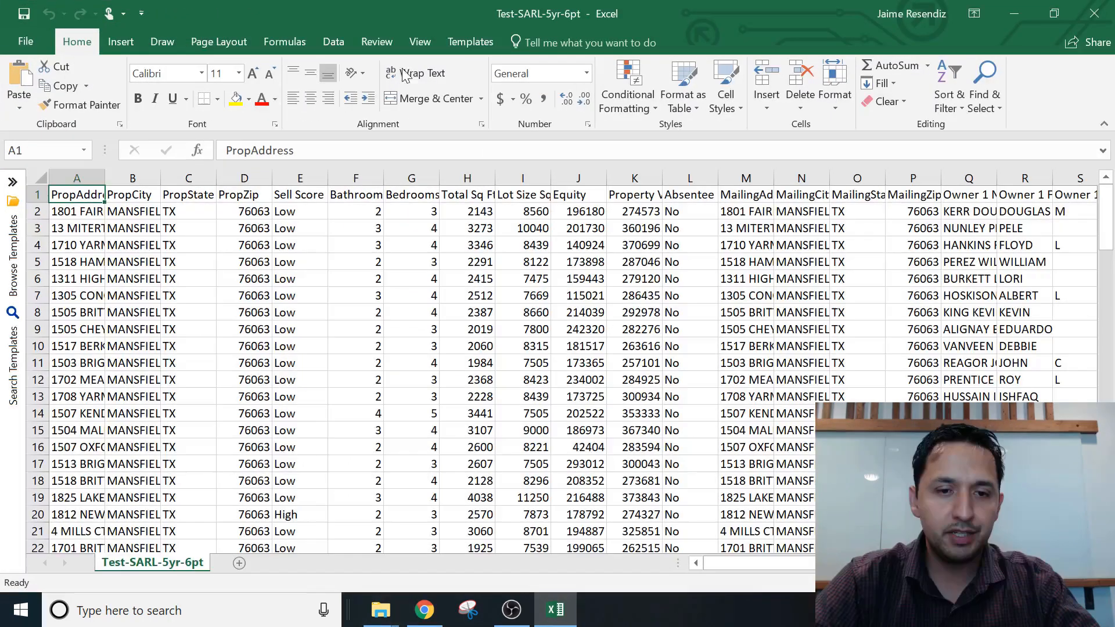
mouse_move(373, 620)
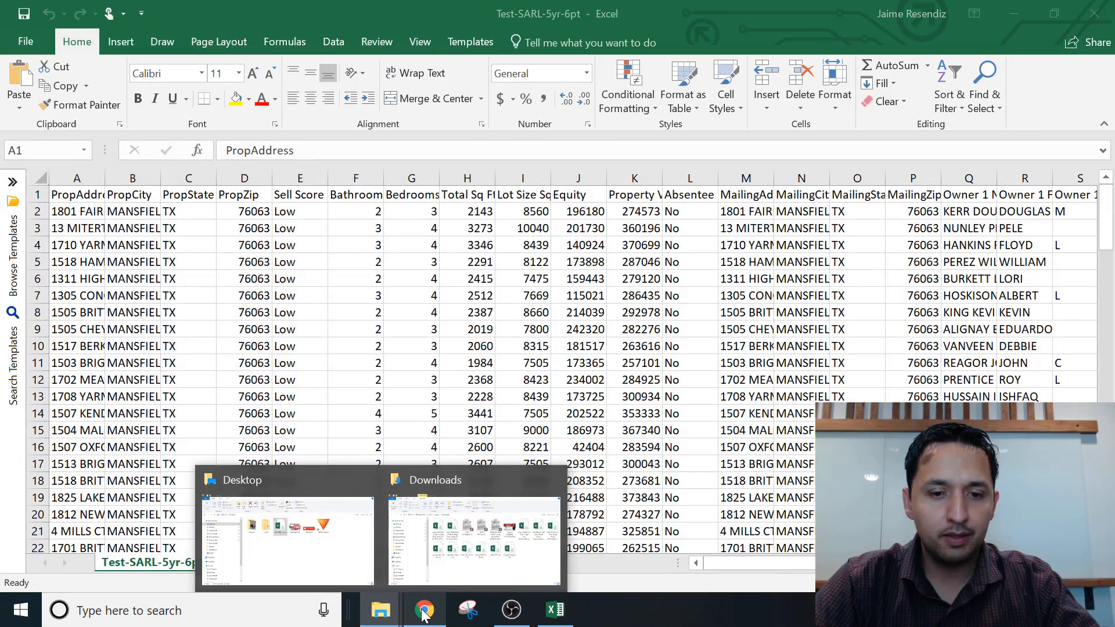
click(424, 609)
drag(561, 8, 2, 162)
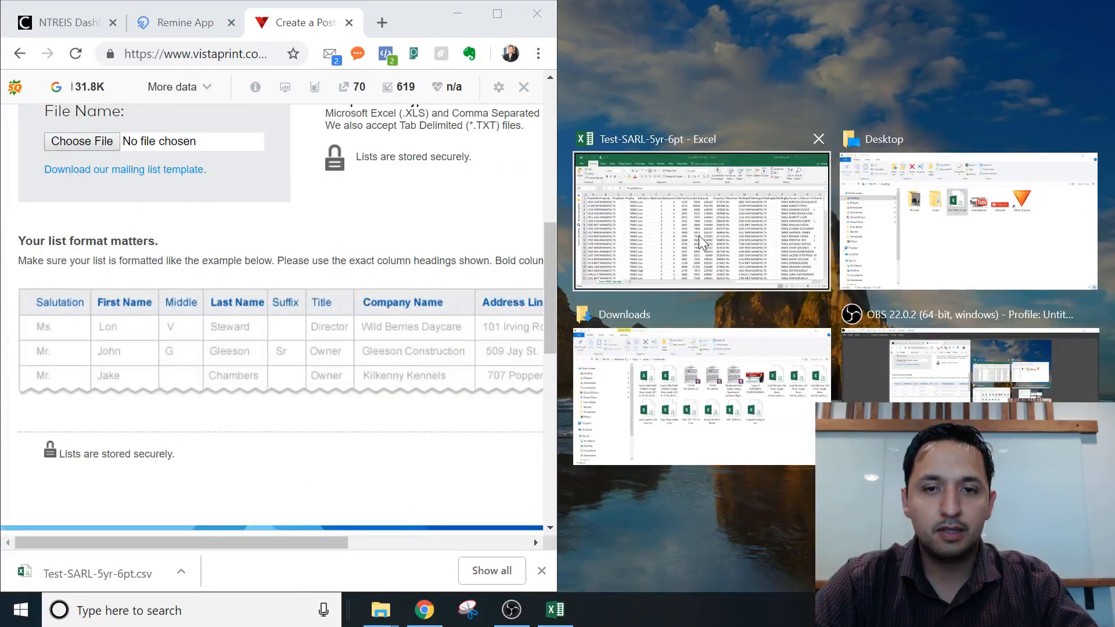
click(699, 235)
click(784, 263)
Insert a new empty column A before PropAddress.
click(623, 195)
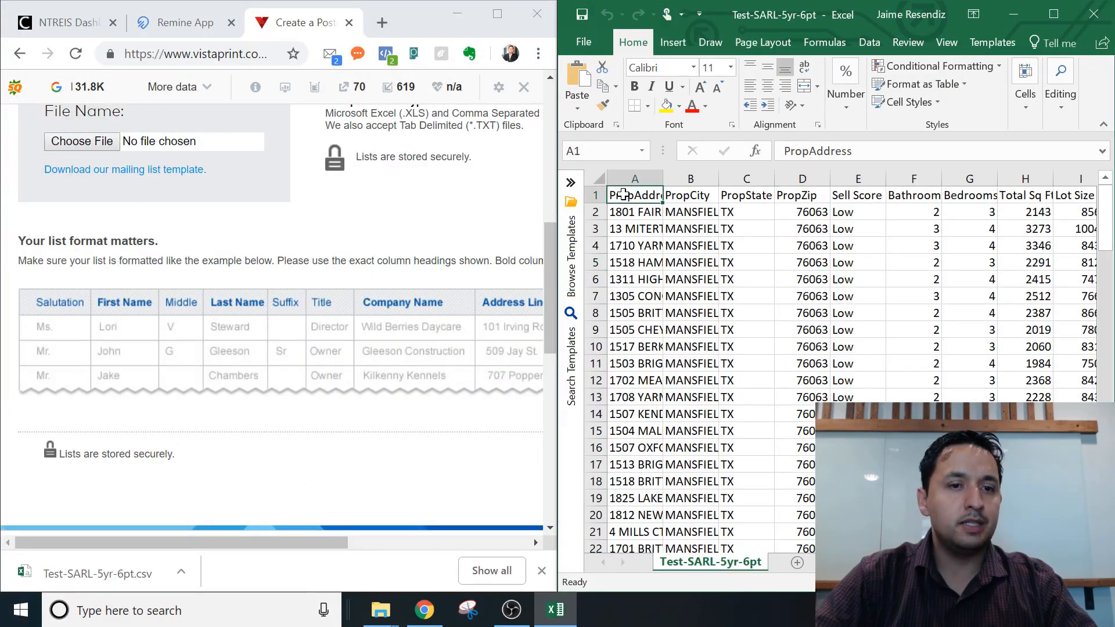
click(633, 174)
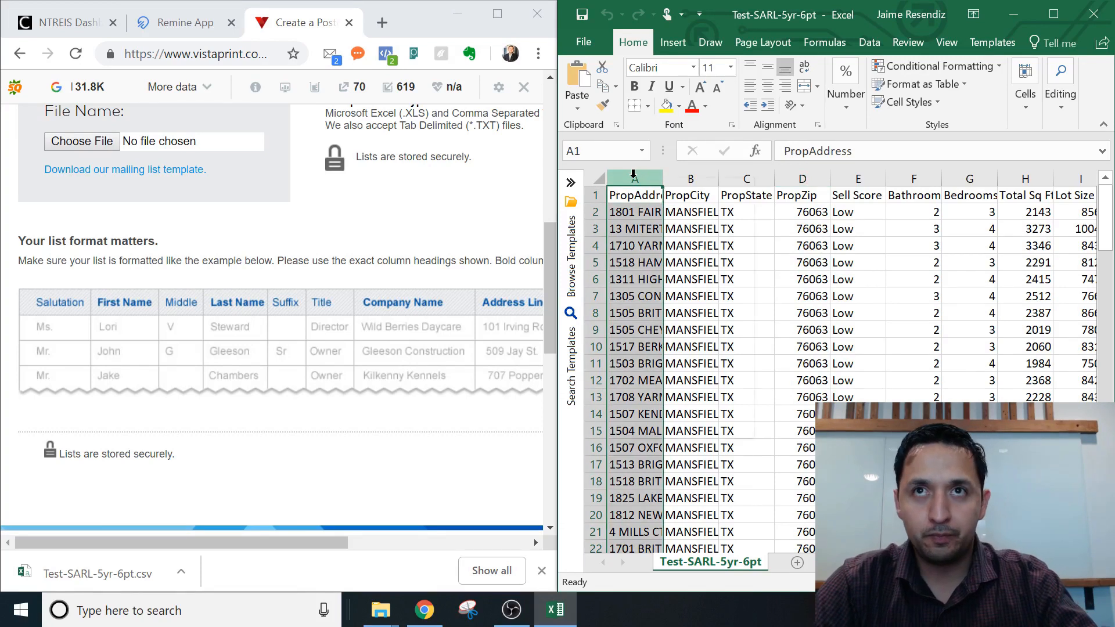
right_click(633, 176)
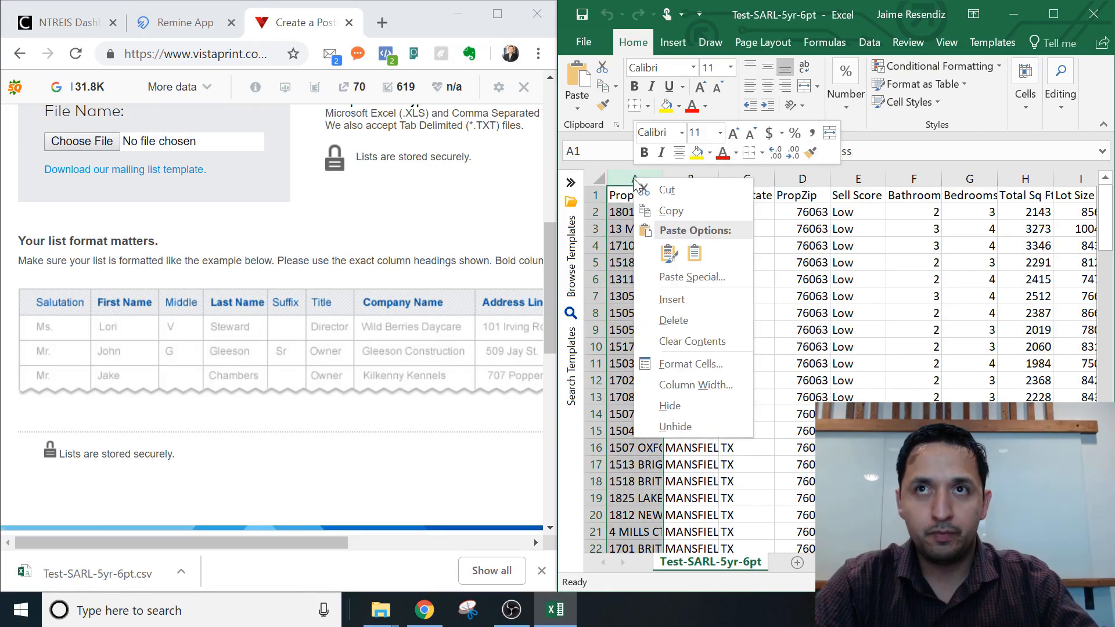
click(672, 299)
Type the heading 'Saluation' into cell A1.
click(652, 235)
click(639, 196)
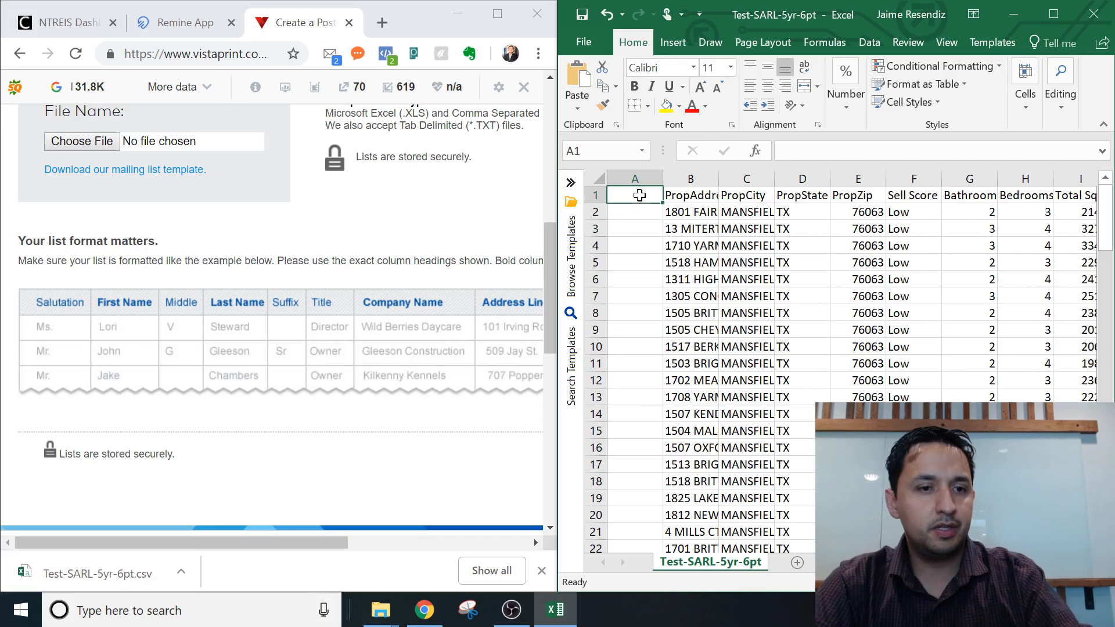
text(Saluation)
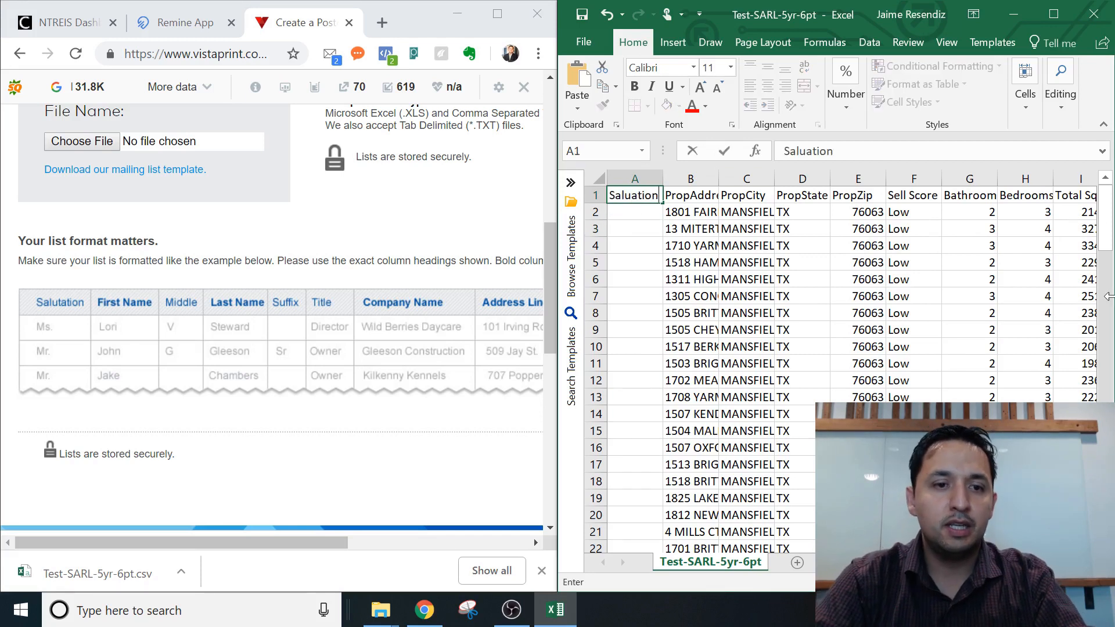
key(BackSpace)
key(BackSpace)
key(BackSpace)
key(BackSpace)
key(BackSpace)
key(BackSpace)
key(BackSpace)
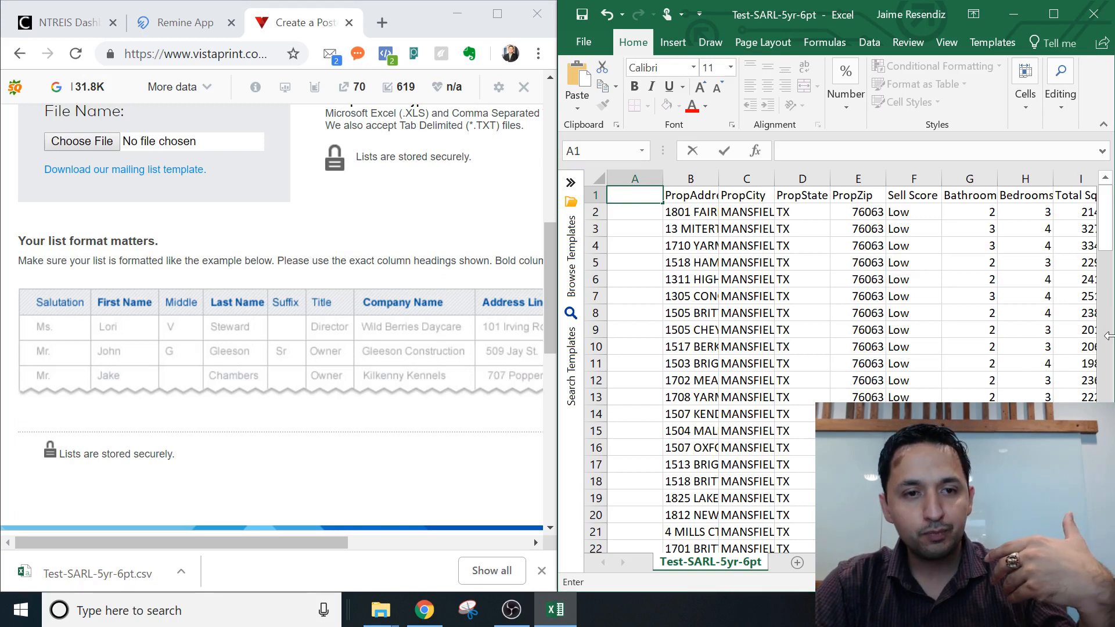
text(Saluation)
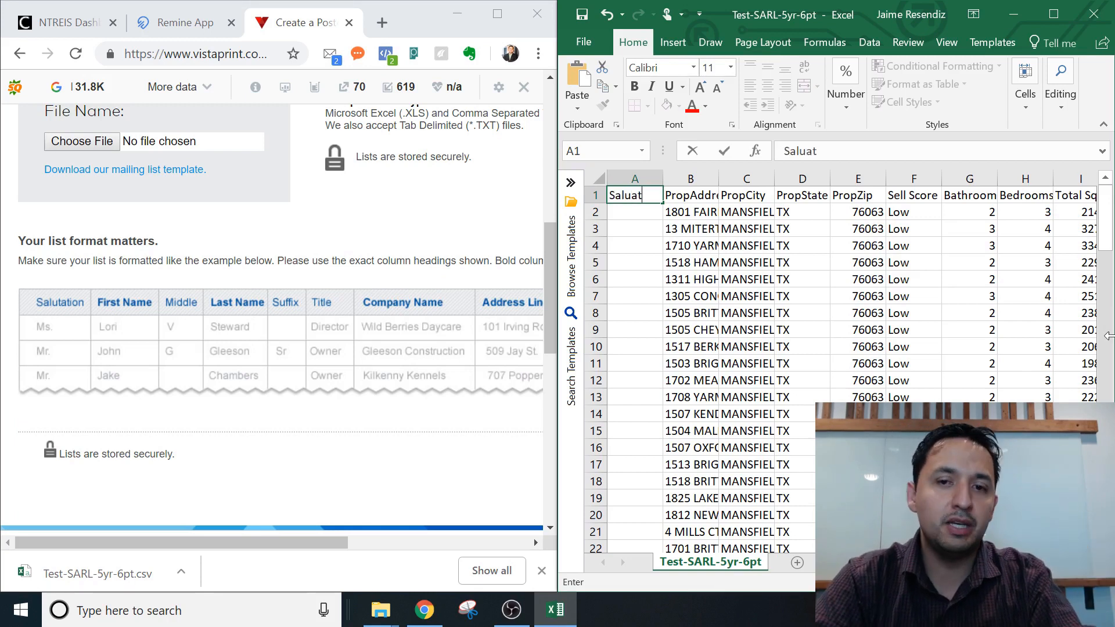
Copy the Owner 1 FirstName column.
click(706, 230)
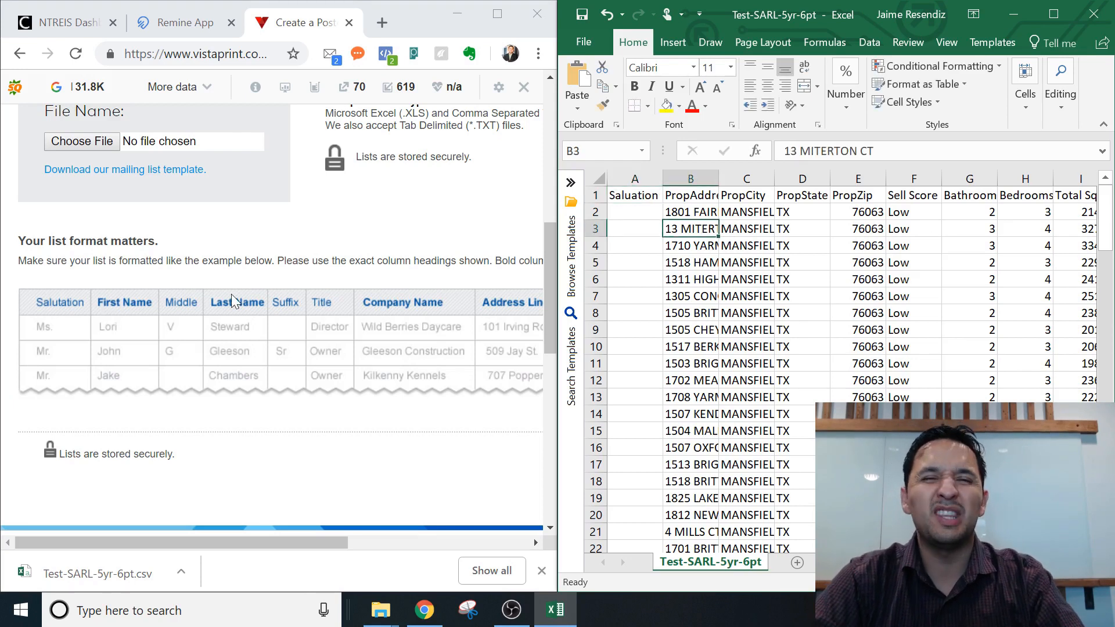
click(695, 192)
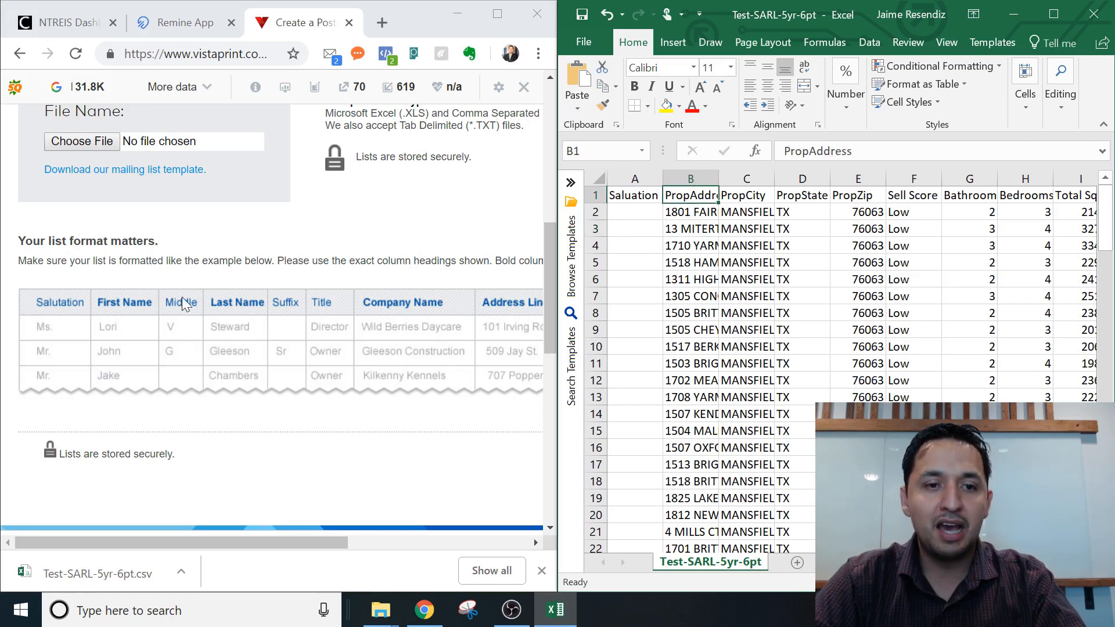
click(899, 197)
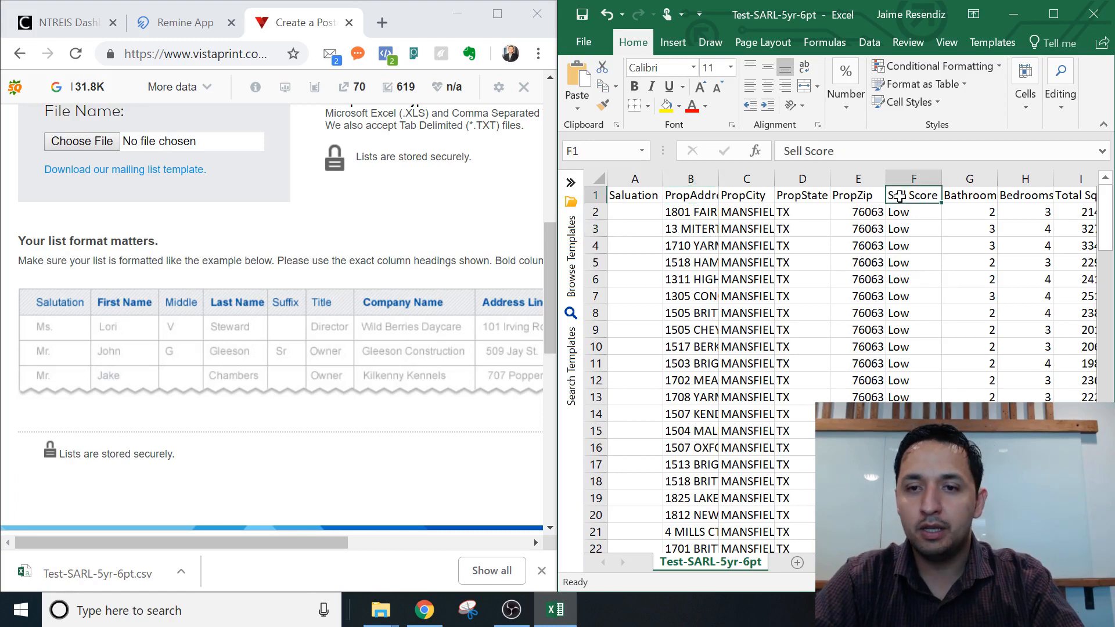
key(Right)
key(Right)
key(Right)
key(Right)
key(Right)
key(Right)
key(Right)
key(Right)
key(Right)
key(Right)
key(Right)
key(Right)
key(Right)
key(Right)
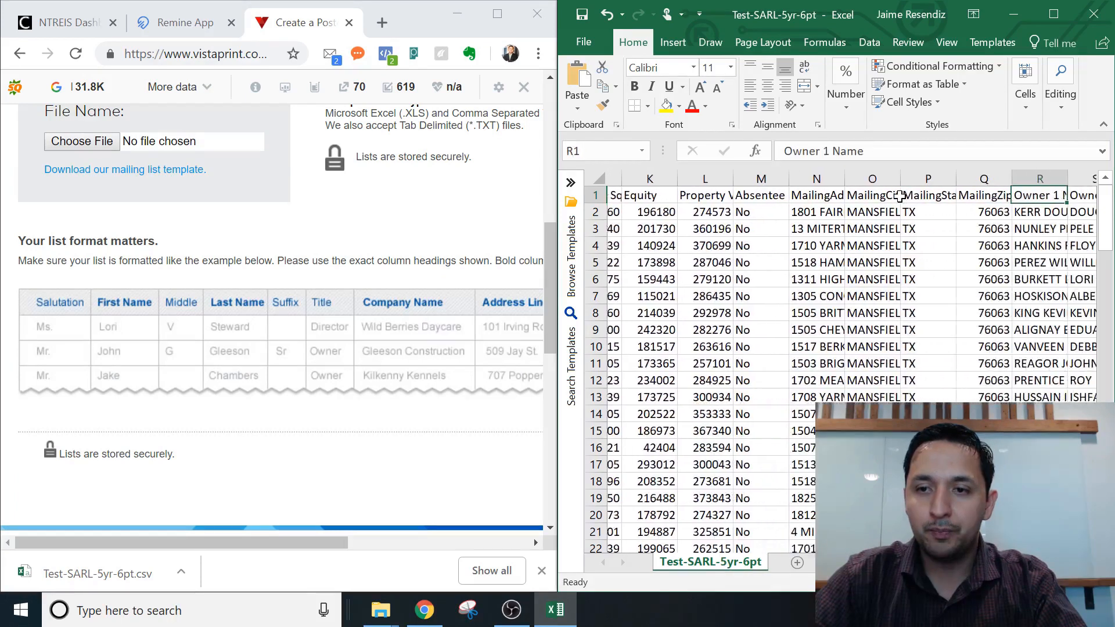
key(Left)
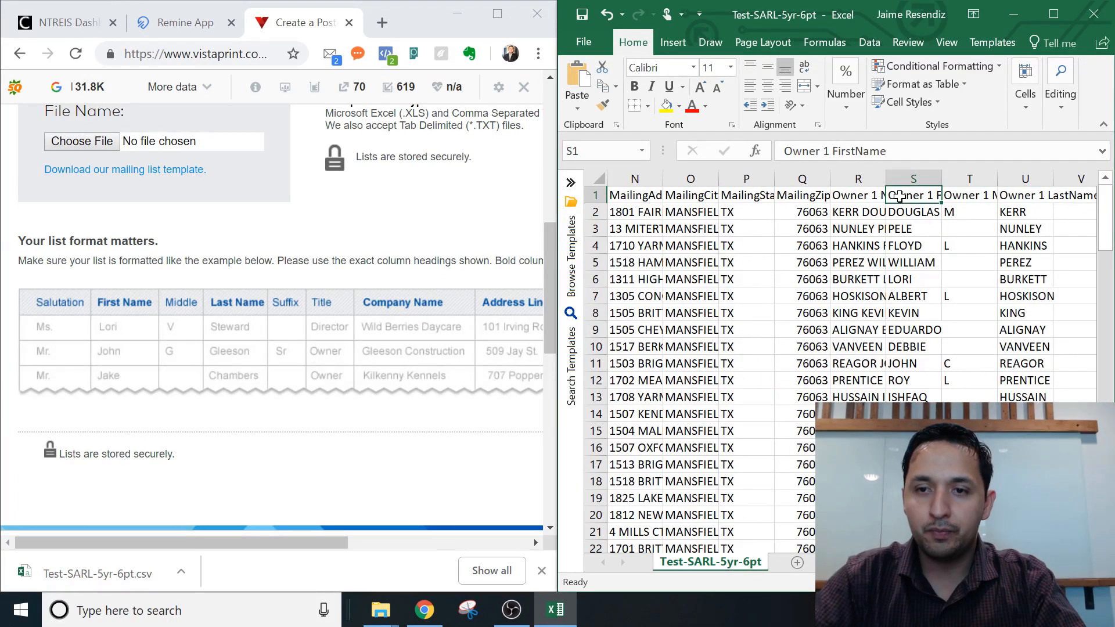
right_click(903, 177)
click(932, 212)
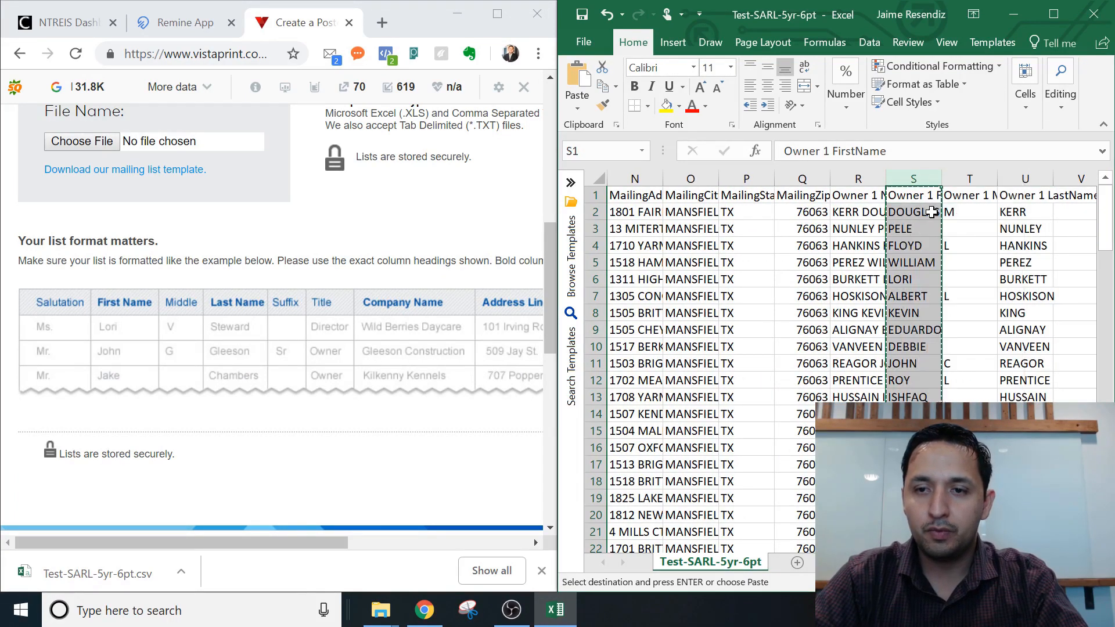
Insert the copied first names as column B and head it 'First Name'.
key(Left)
key(Left)
key(Left)
key(Left)
key(Left)
key(Left)
key(Left)
key(Left)
key(Left)
key(Left)
key(Left)
key(Left)
key(Left)
key(Left)
key(Left)
key(Left)
key(Left)
key(Left)
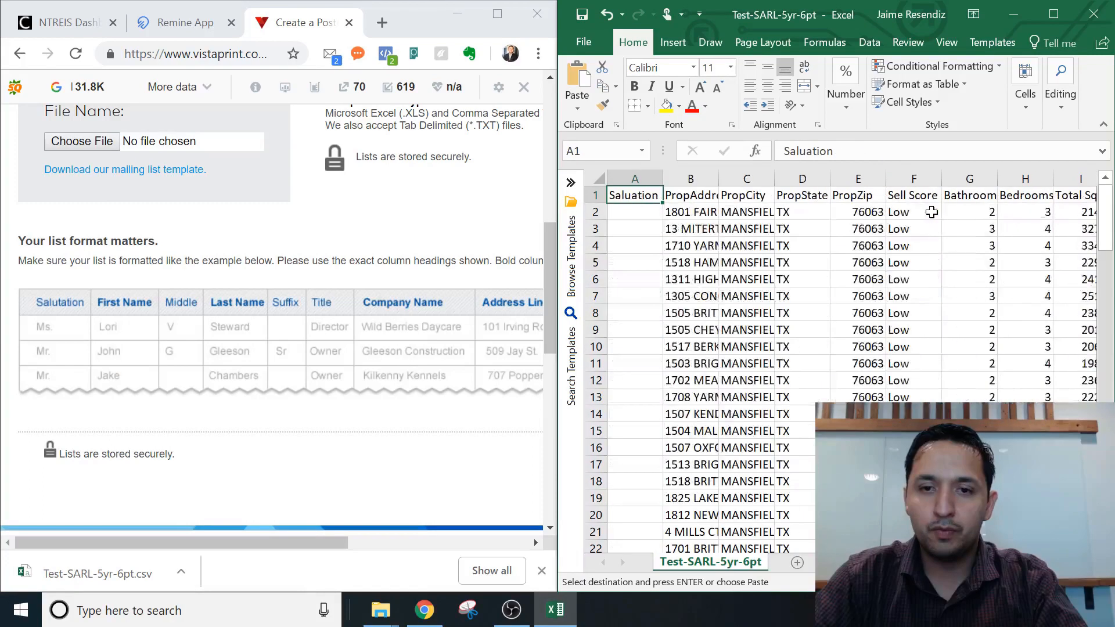
right_click(678, 175)
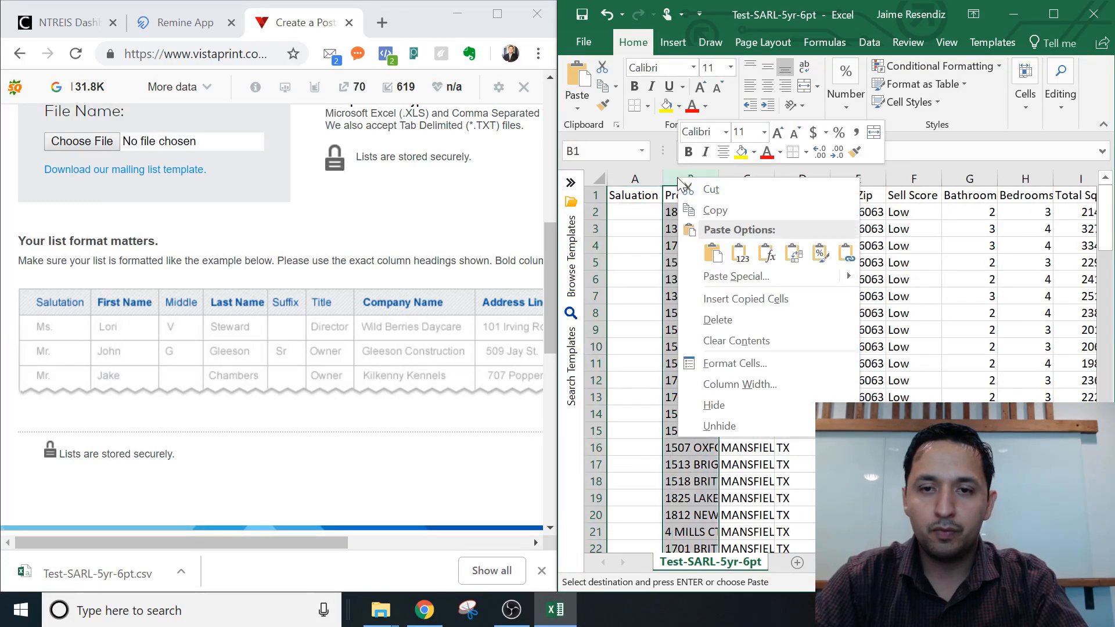
click(725, 300)
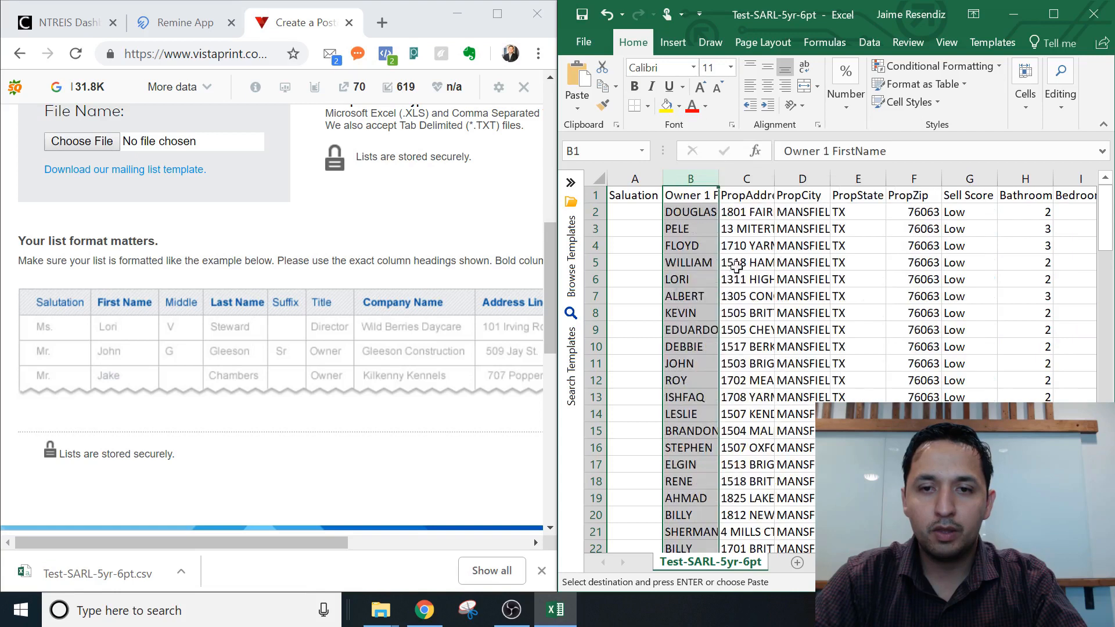
click(695, 195)
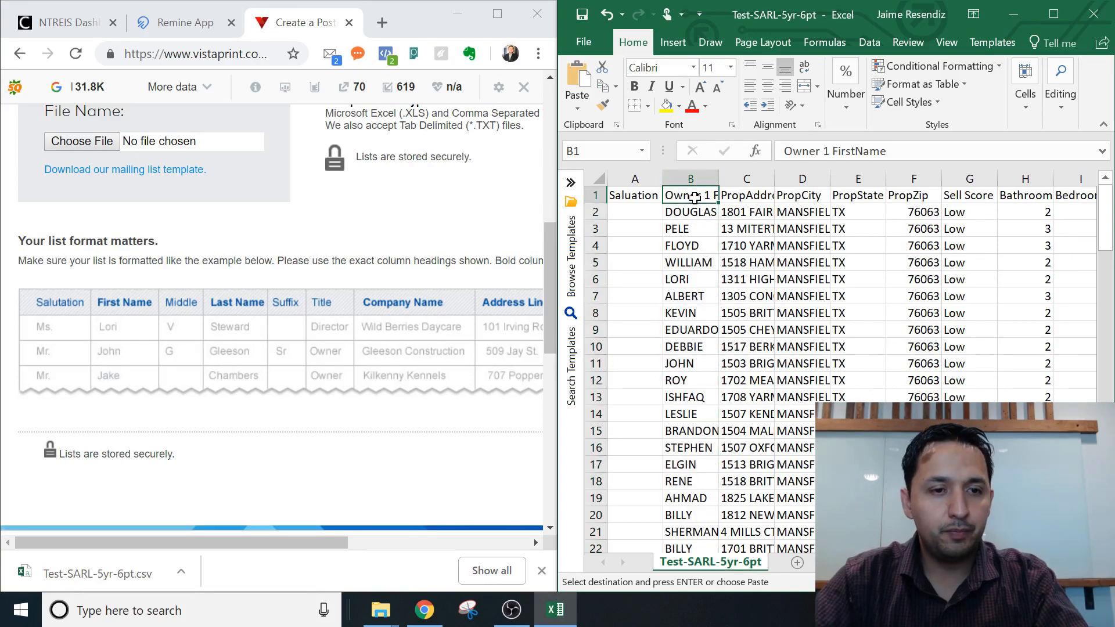
text(First Name)
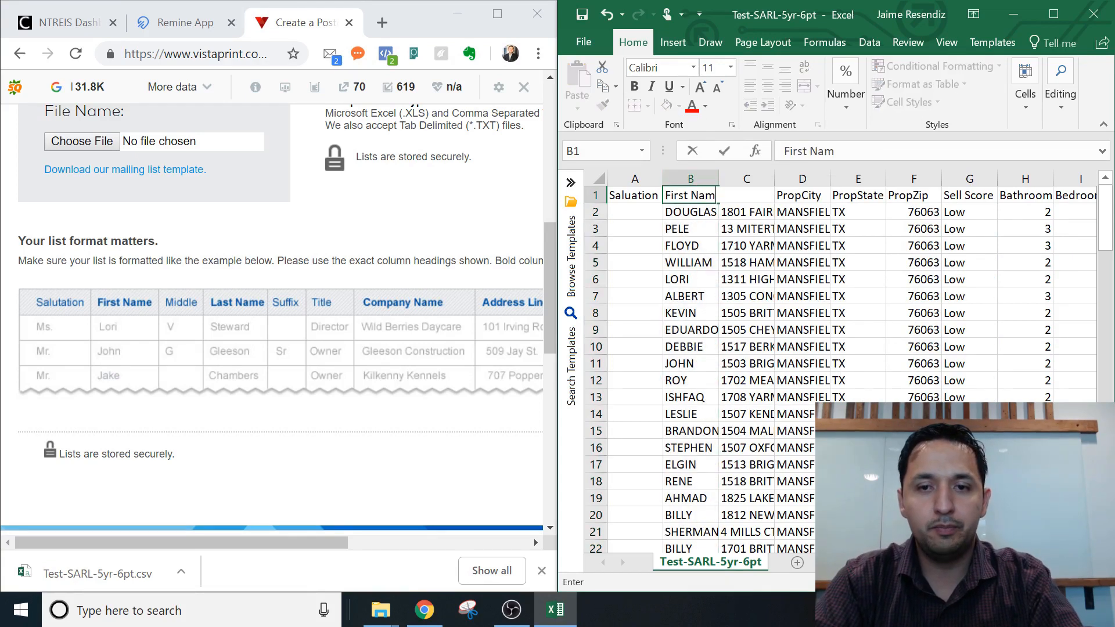
key(Tab)
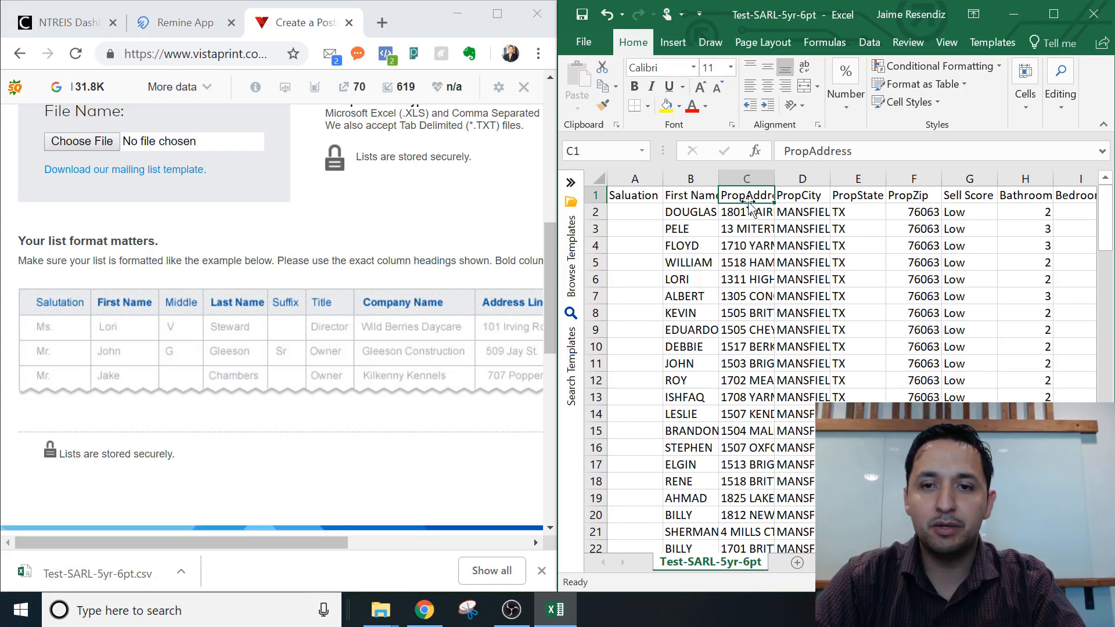
Insert a blank column C headed 'Middle'.
right_click(746, 181)
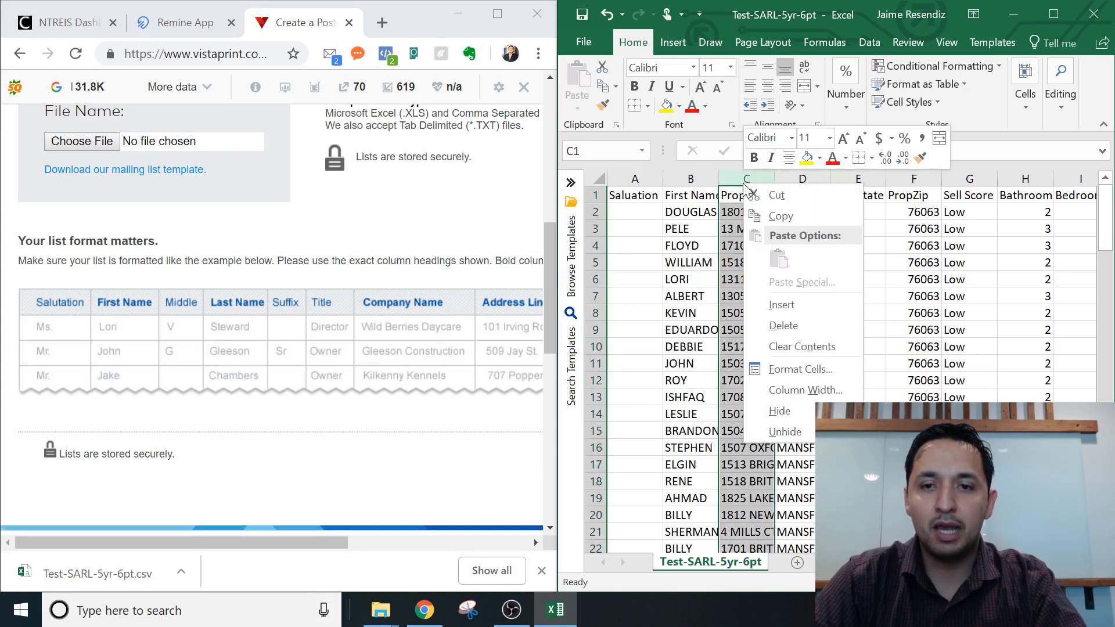
click(790, 314)
text(Midee)
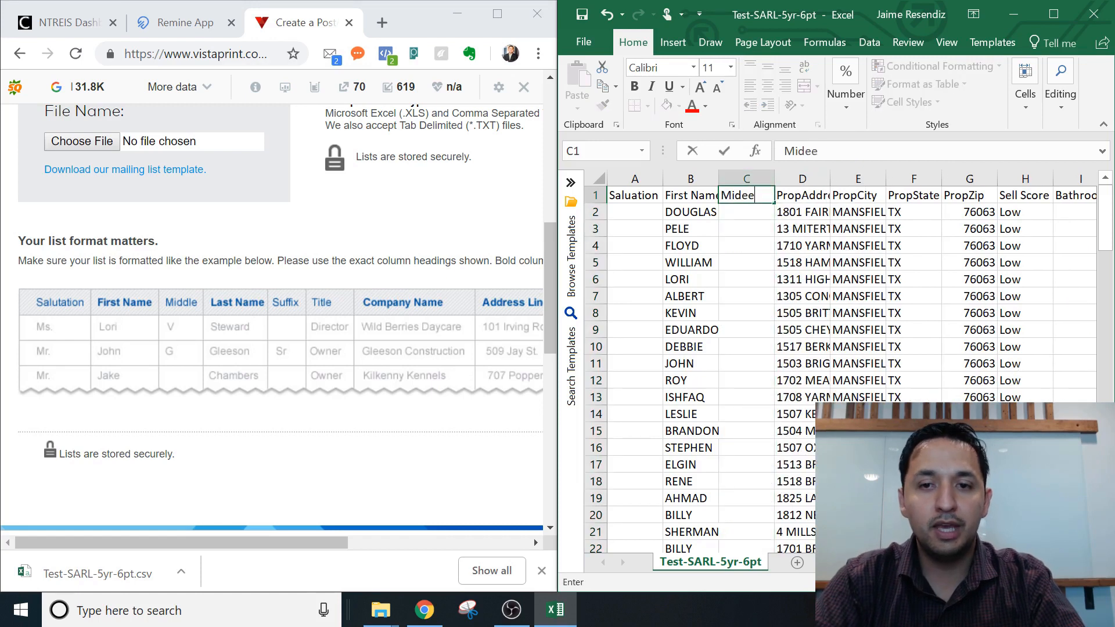
key(BackSpace)
key(BackSpace)
text(dle)
key(Tab)
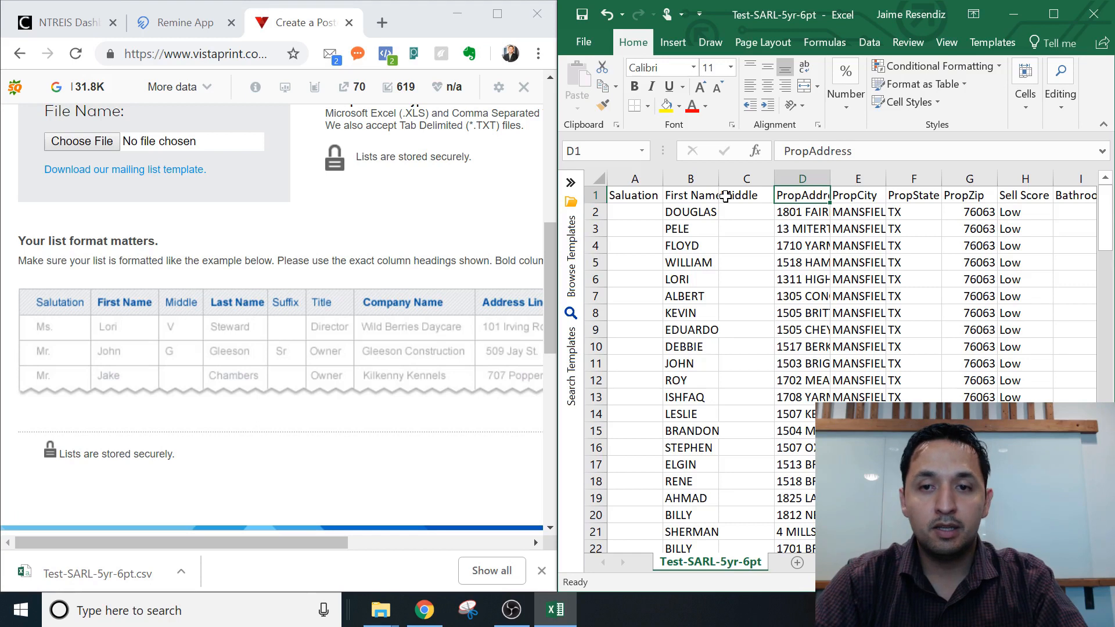
Copy the Owner 1 LastName column.
right_click(803, 180)
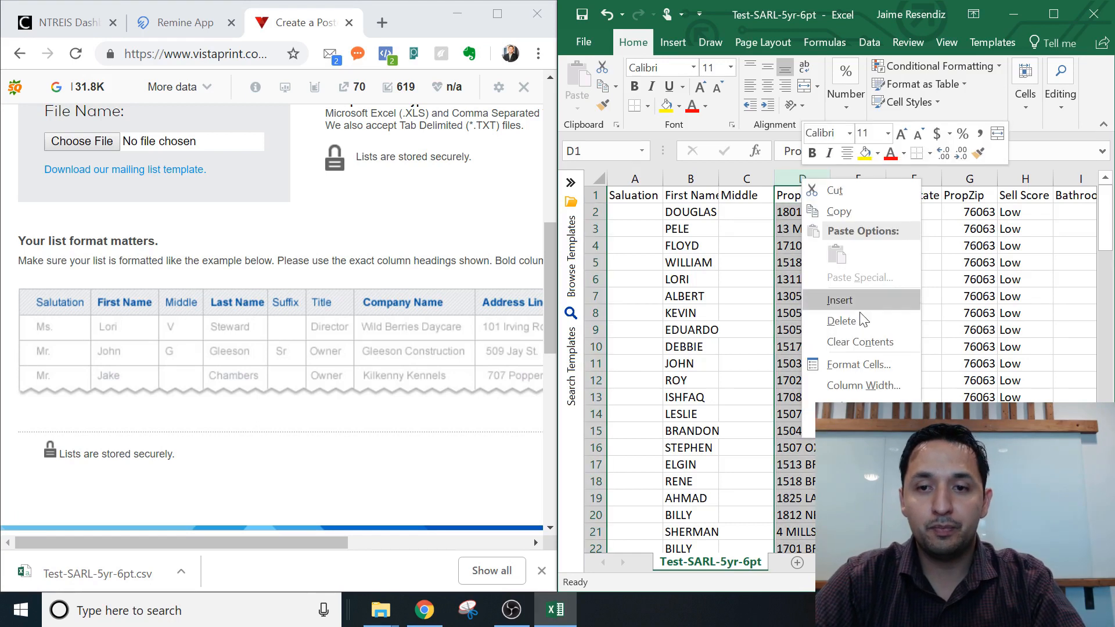
click(1092, 242)
click(1055, 199)
key(Right)
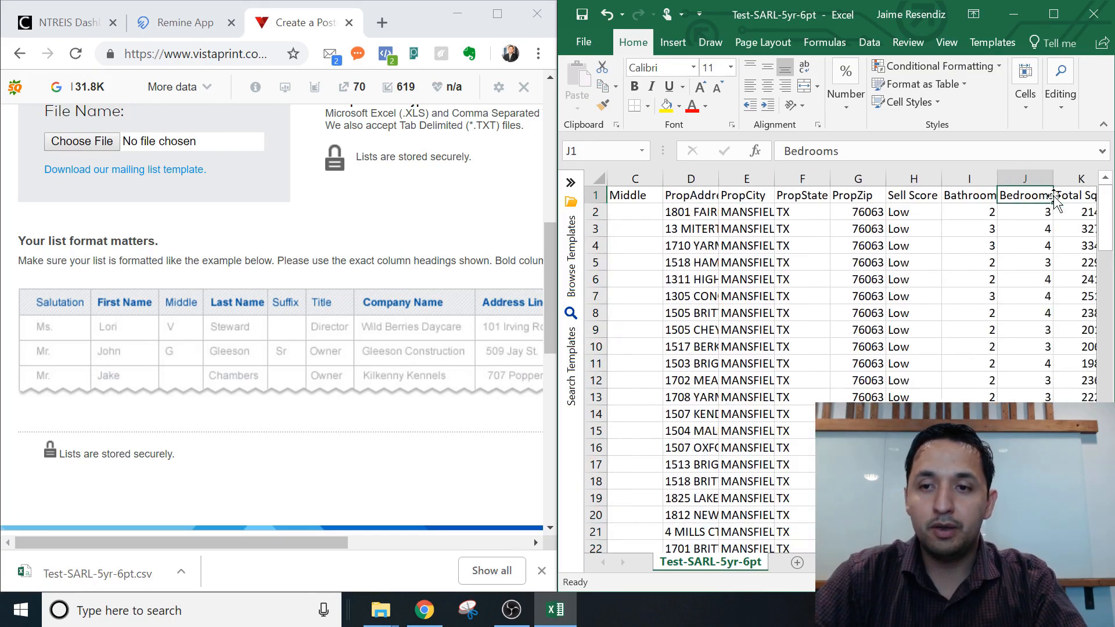
key(Right)
key(Right)
key(Right)
key(Right)
key(Right)
key(Right)
key(Right)
key(Right)
key(Right)
key(Right)
key(Right)
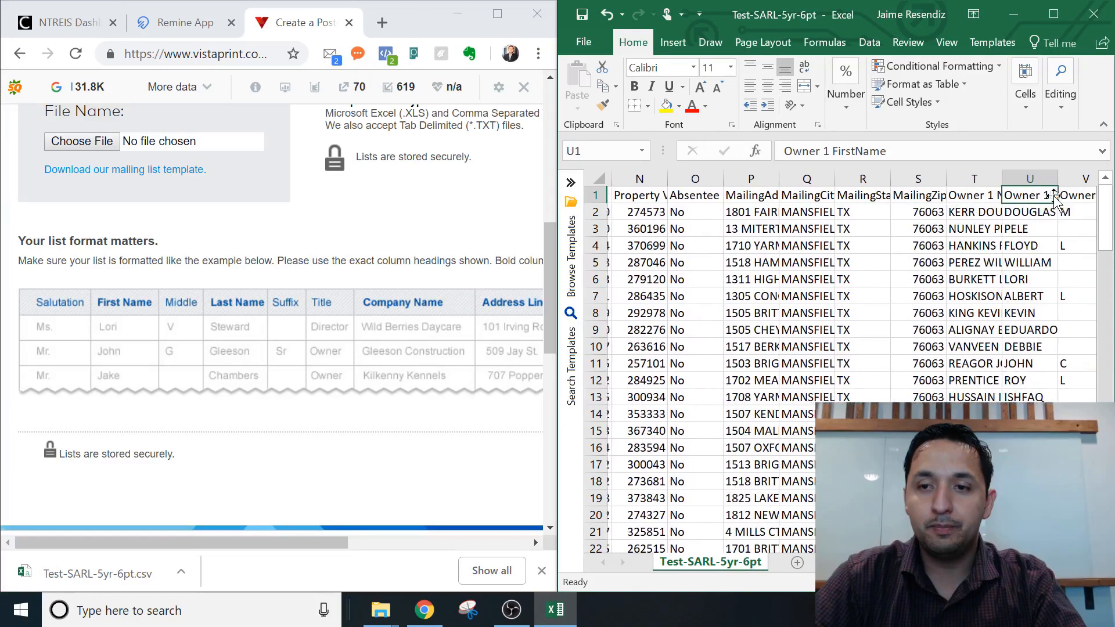
key(Right)
key(Right)
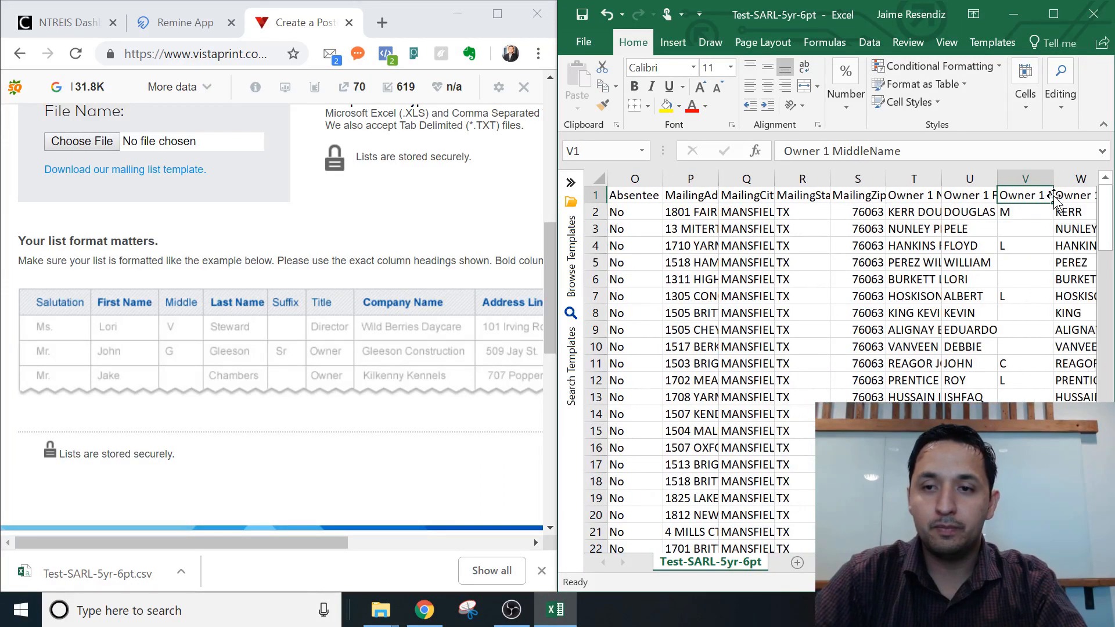
right_click(1031, 183)
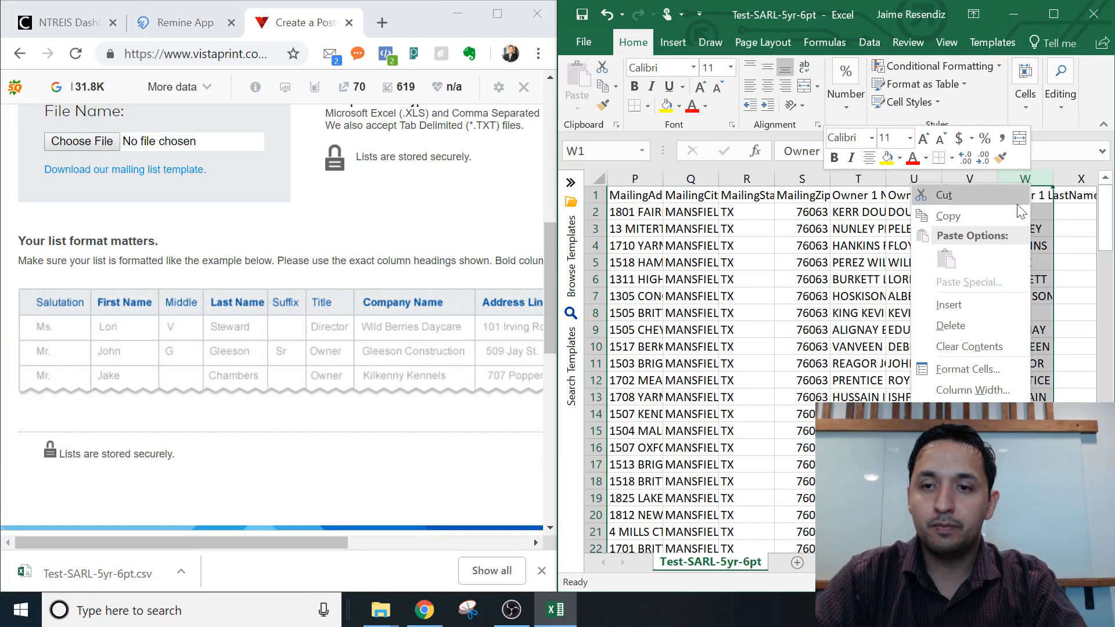
click(953, 226)
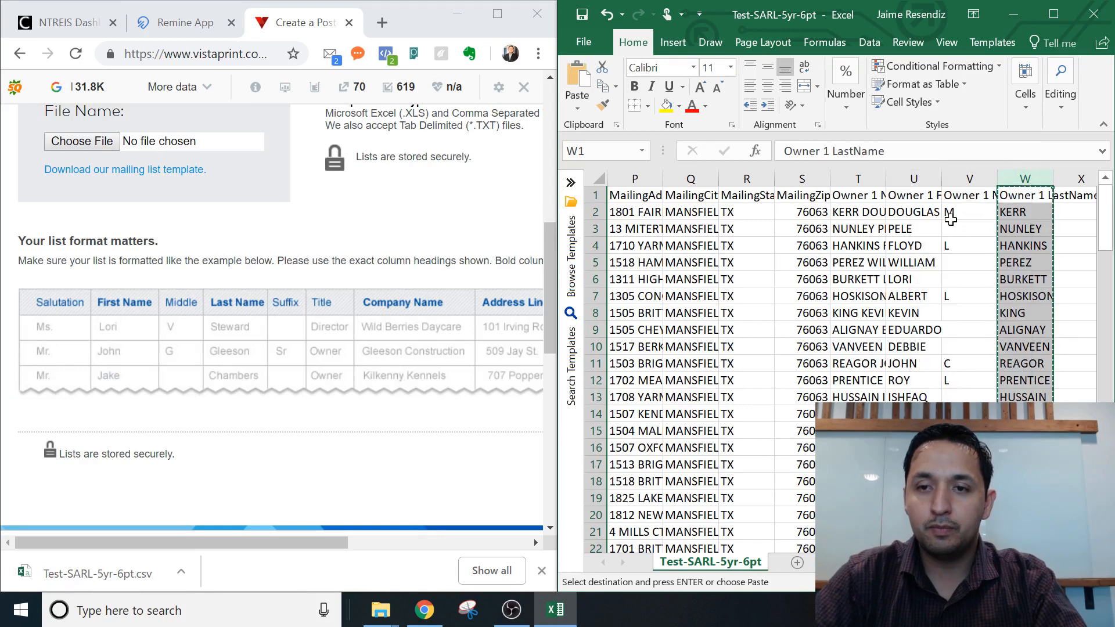
Insert the copied last names as column D headed 'Last Name'.
key(Left)
key(Left)
key(Left)
key(Left)
key(Left)
key(Left)
key(Left)
key(Left)
key(Left)
key(Left)
key(Left)
key(Left)
key(Left)
key(Left)
key(Left)
key(Left)
key(Left)
key(Left)
key(Left)
key(Left)
key(Left)
key(Left)
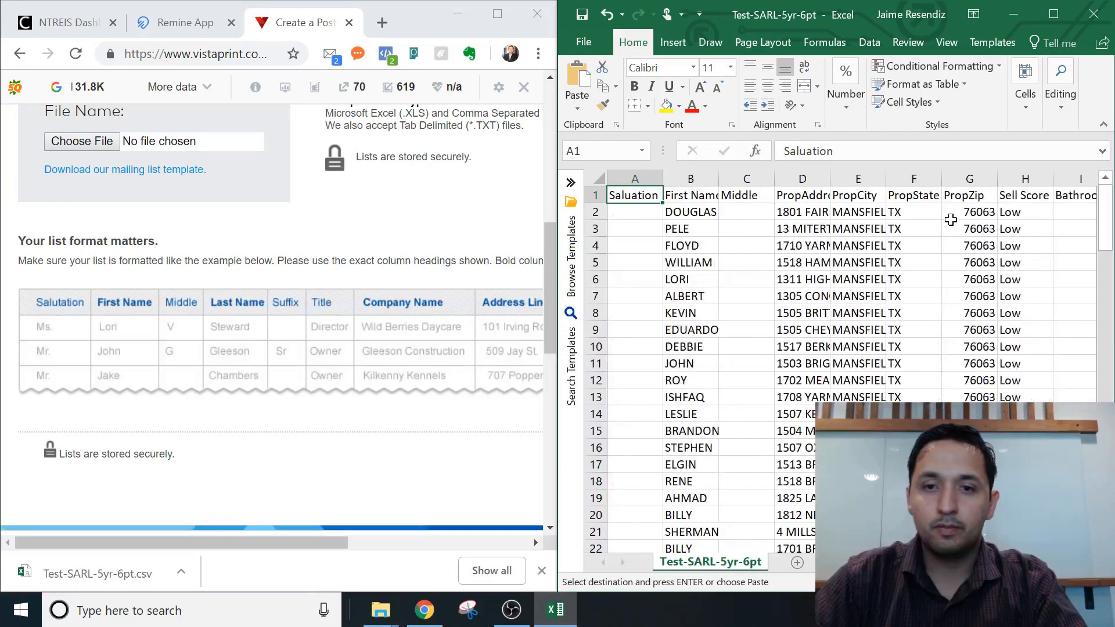
right_click(801, 181)
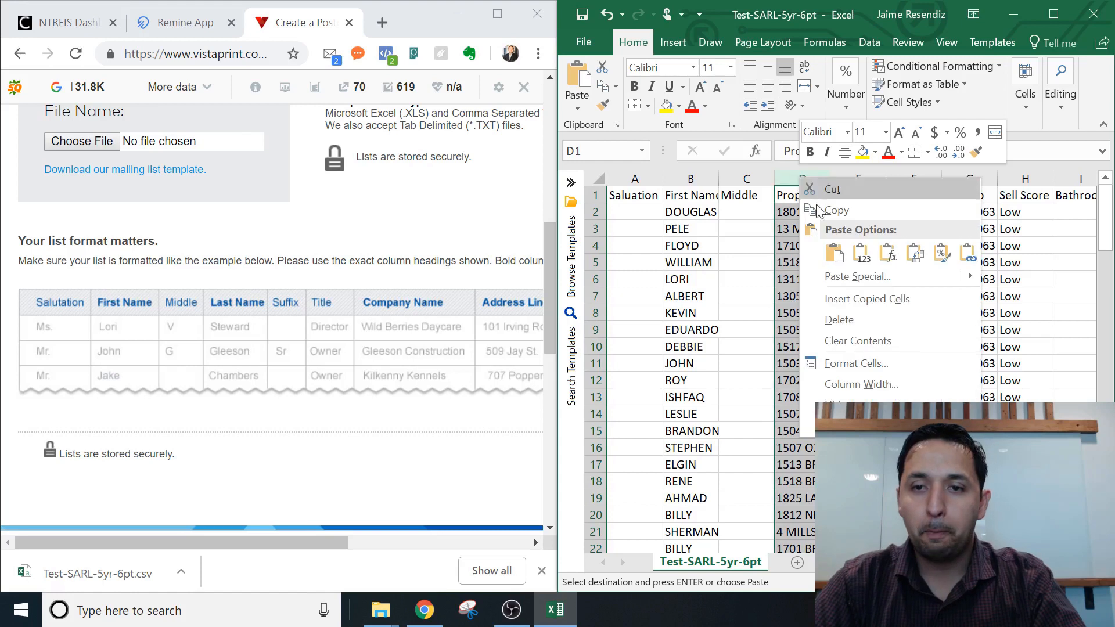
click(857, 299)
click(801, 195)
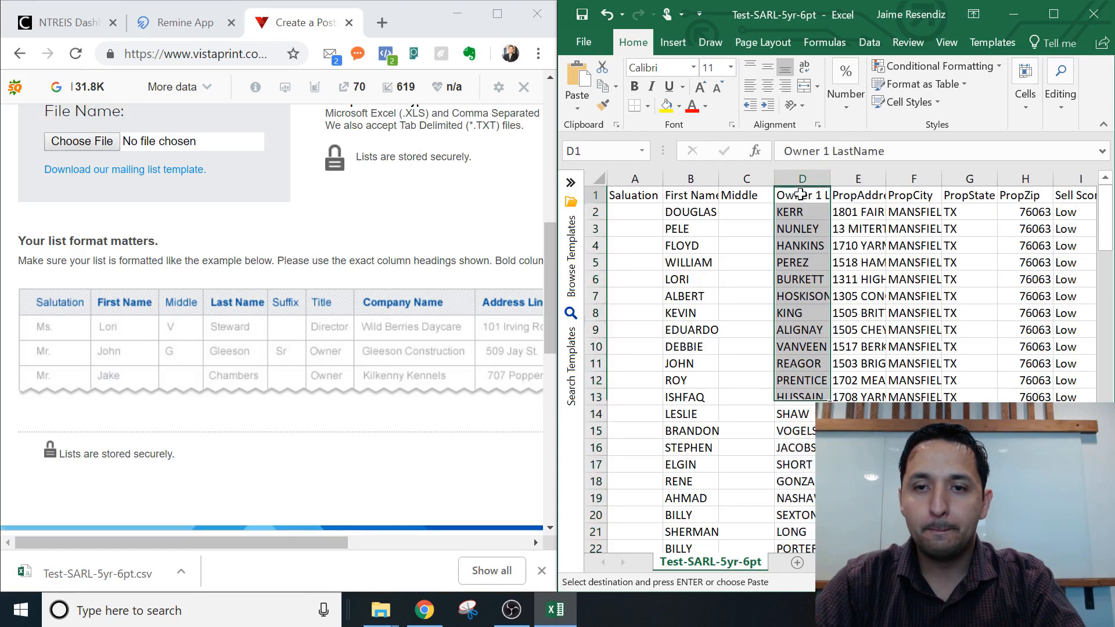
text(Last Nme)
key(BackSpace)
key(BackSpace)
text(ame)
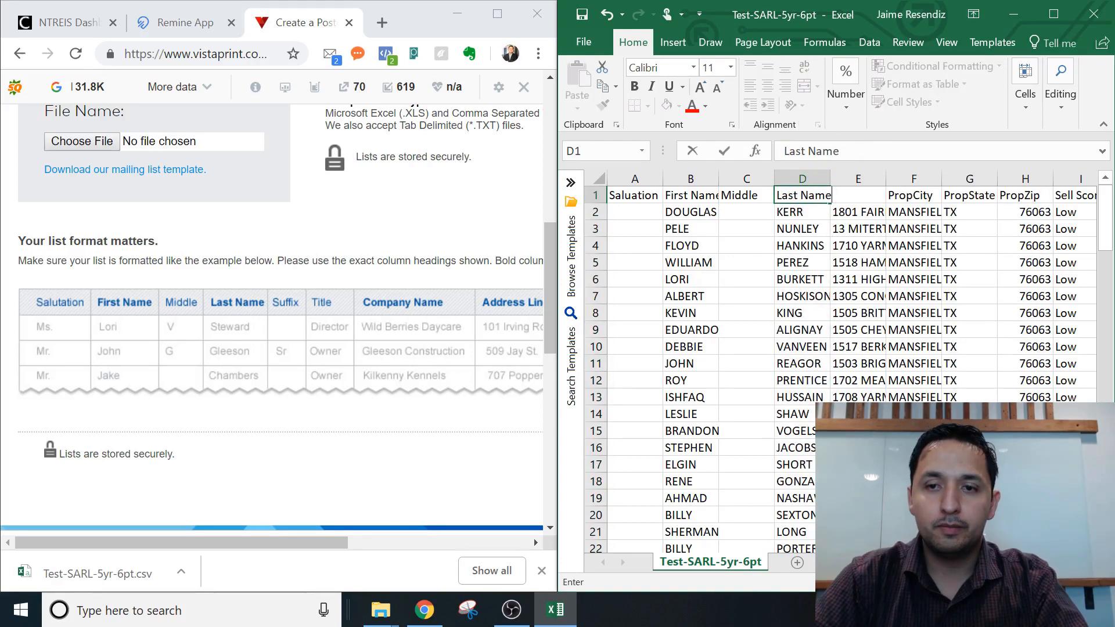
key(Tab)
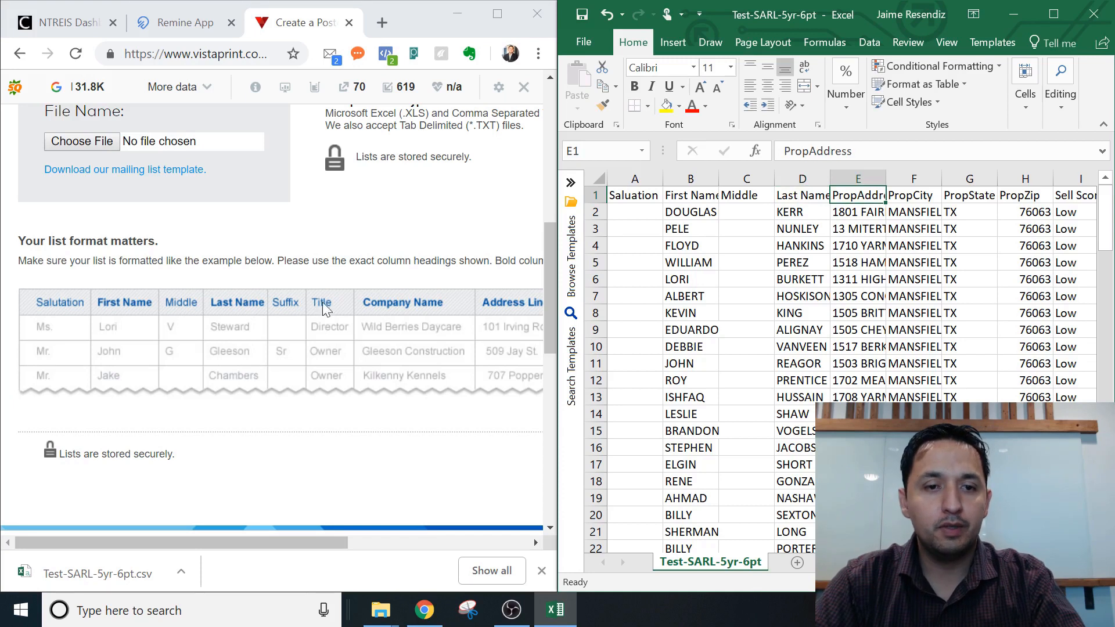
Insert a blank column E headed 'Suffix'.
right_click(862, 172)
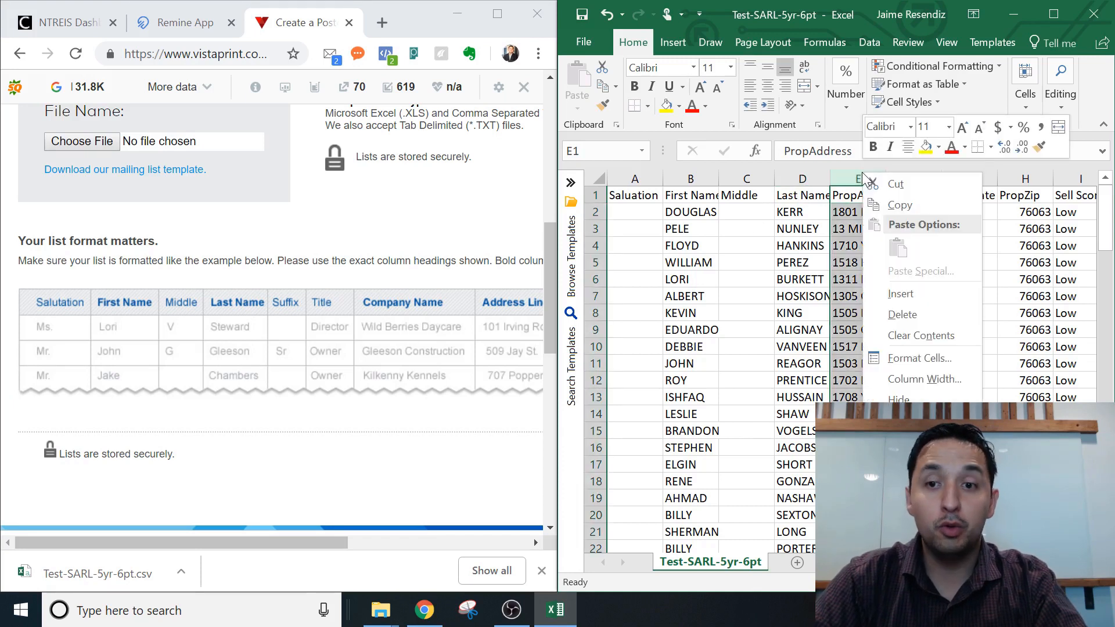
click(900, 297)
click(848, 211)
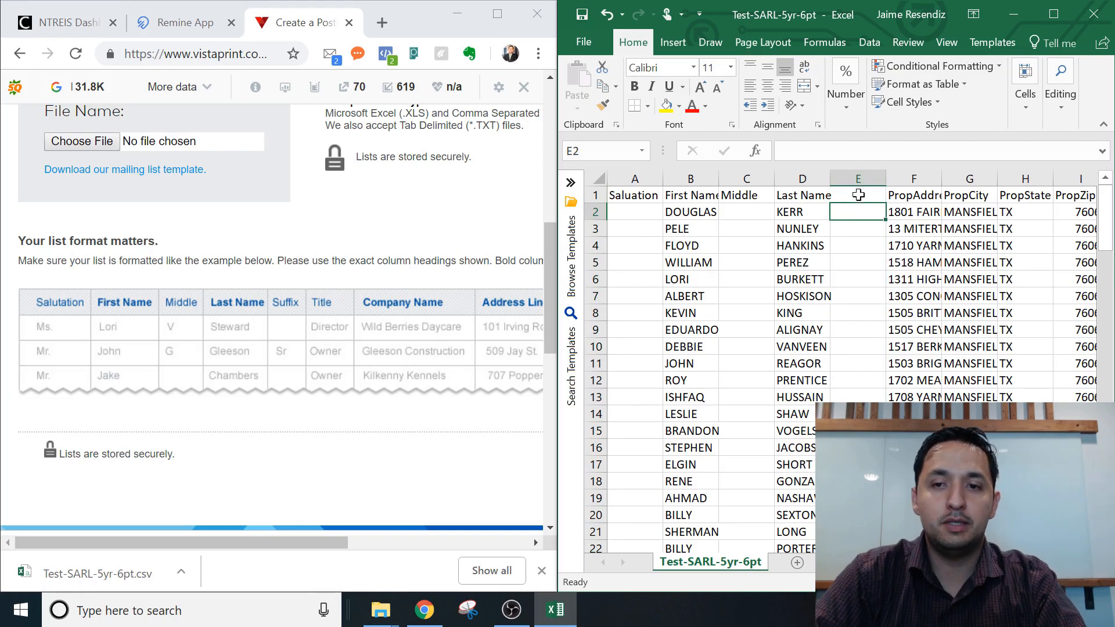
click(863, 196)
text(Sugg)
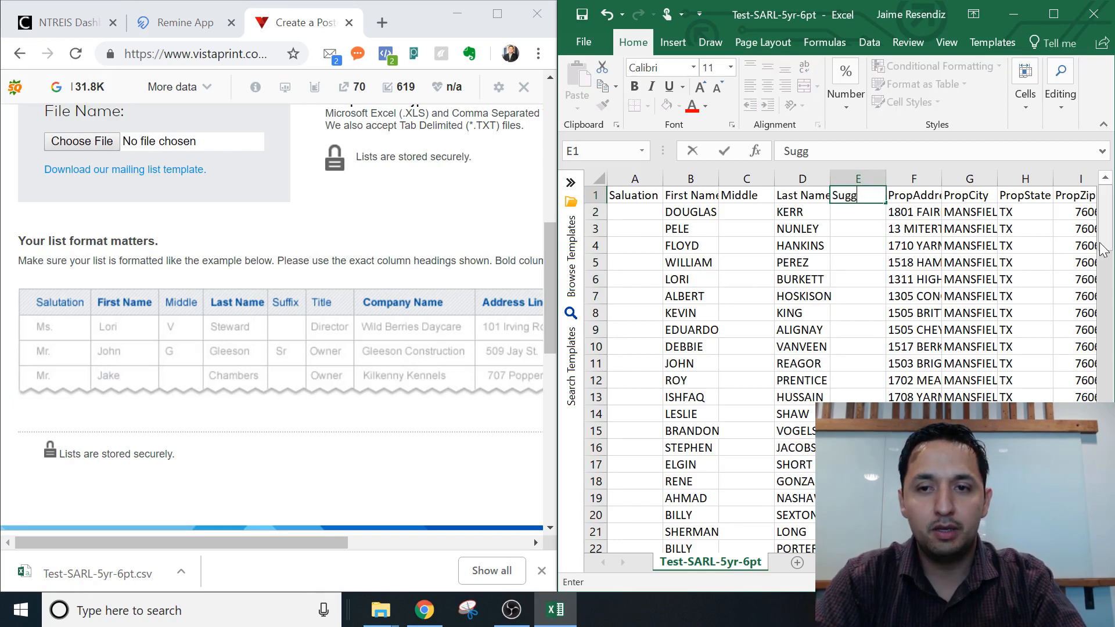
key(BackSpace)
key(BackSpace)
text(ff)
key(Tab)
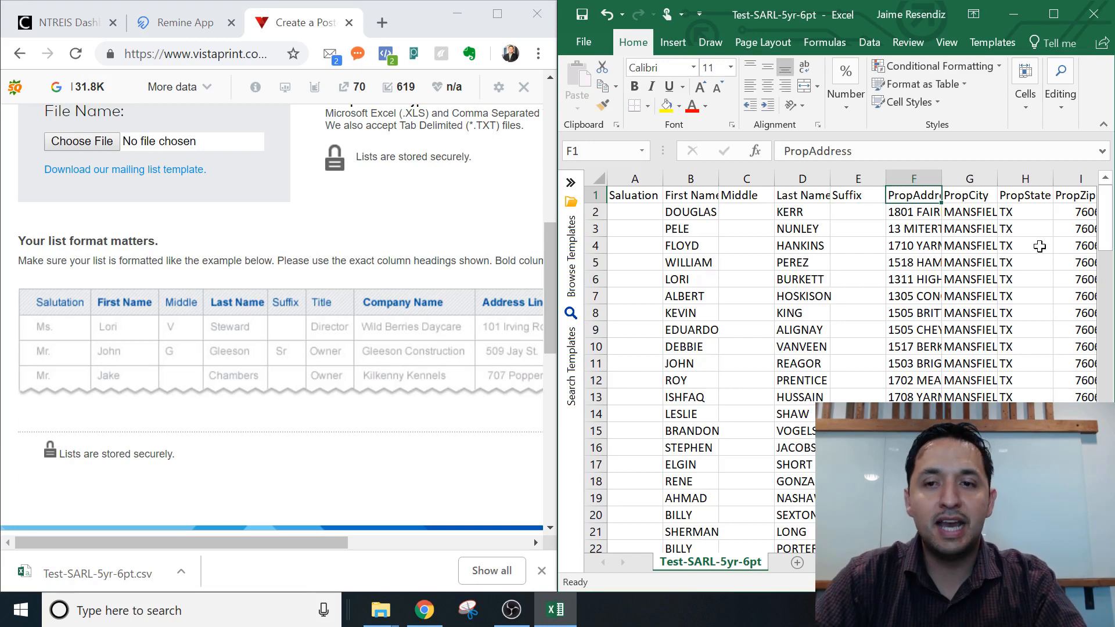
Insert a blank 'Title' column just before PropAddress.
right_click(914, 180)
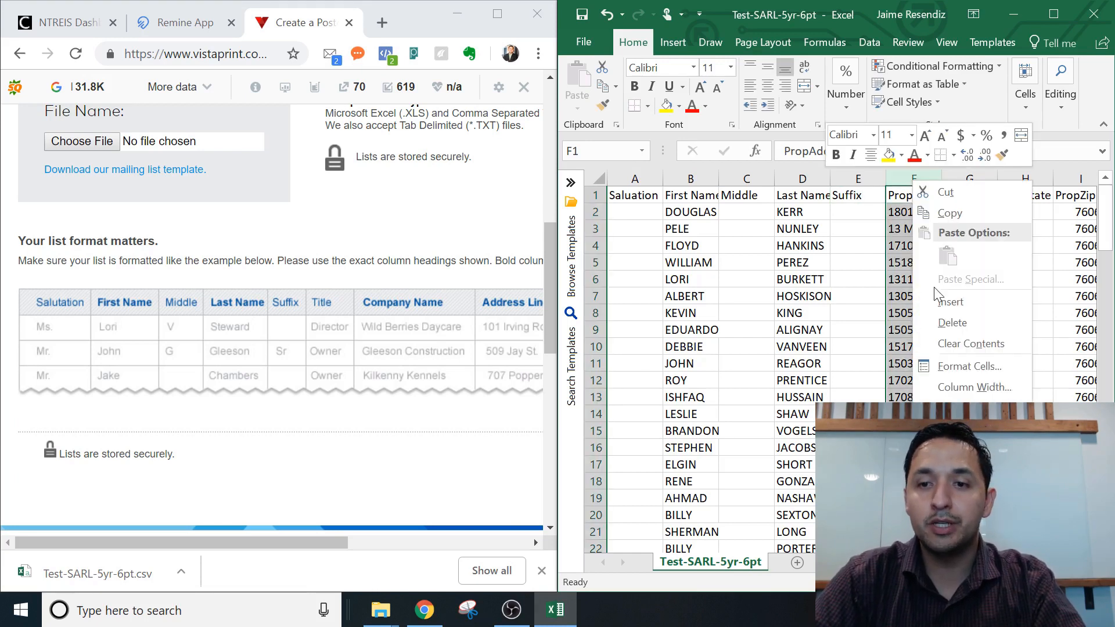
click(950, 302)
click(909, 211)
click(909, 199)
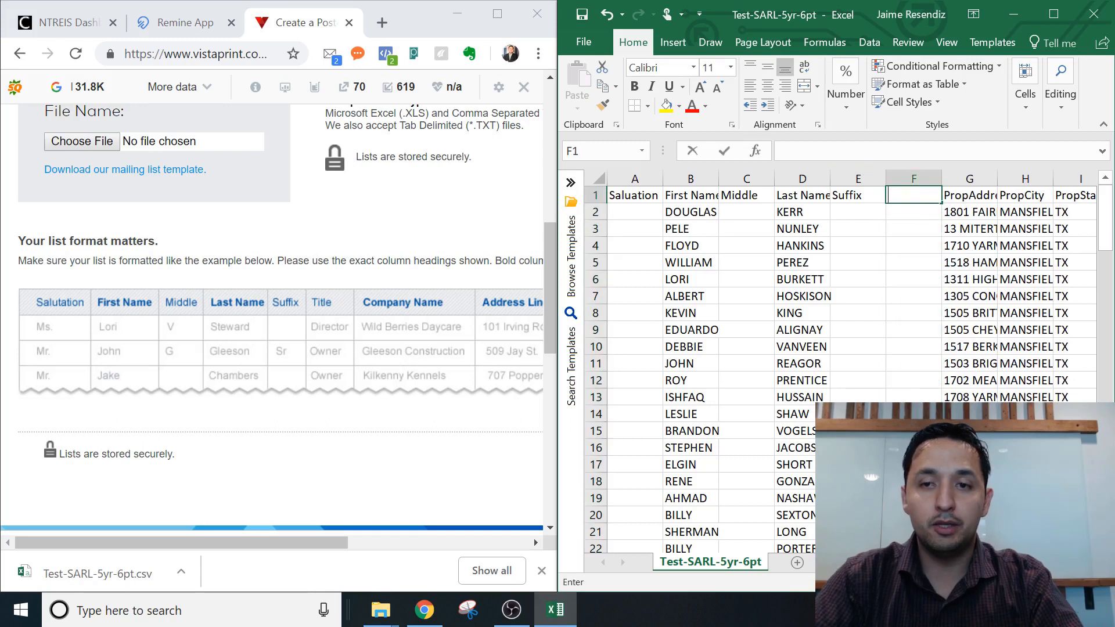
text(Title)
key(Tab)
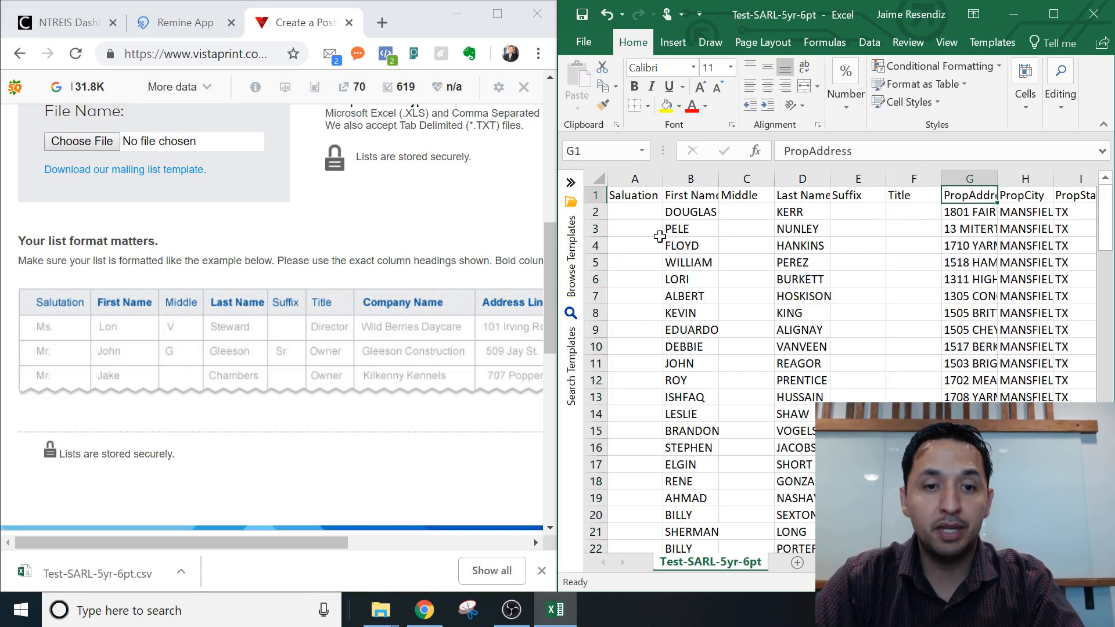
drag(320, 541, 510, 528)
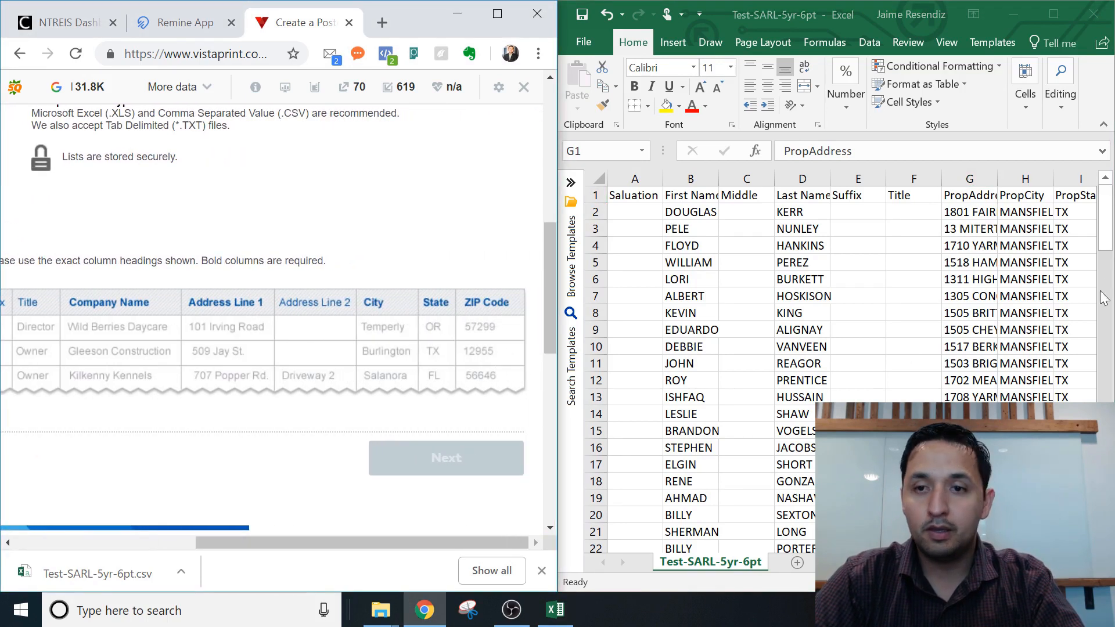
Insert a 'Company Name' column before PropAddress.
click(1018, 227)
click(979, 173)
right_click(978, 174)
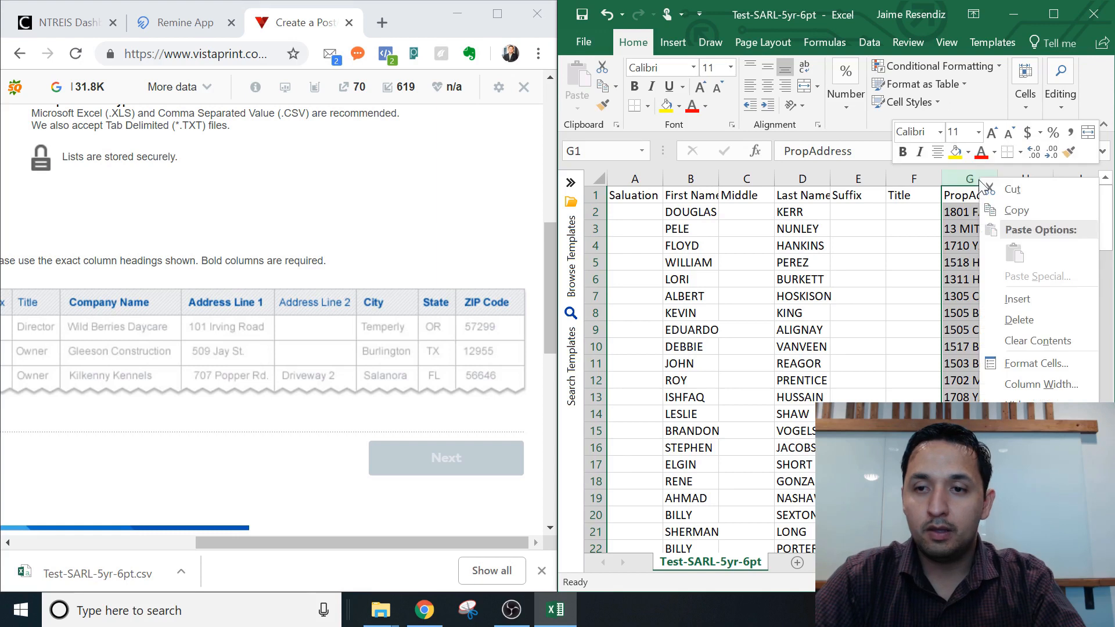
click(1041, 312)
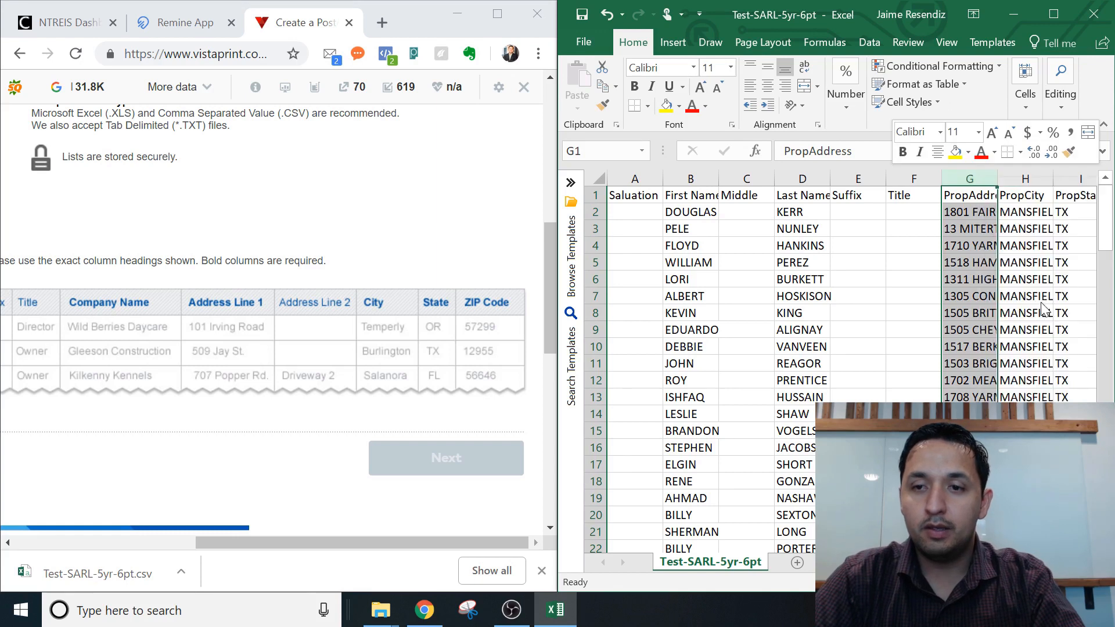
click(956, 196)
text(com)
key(BackSpace)
key(BackSpace)
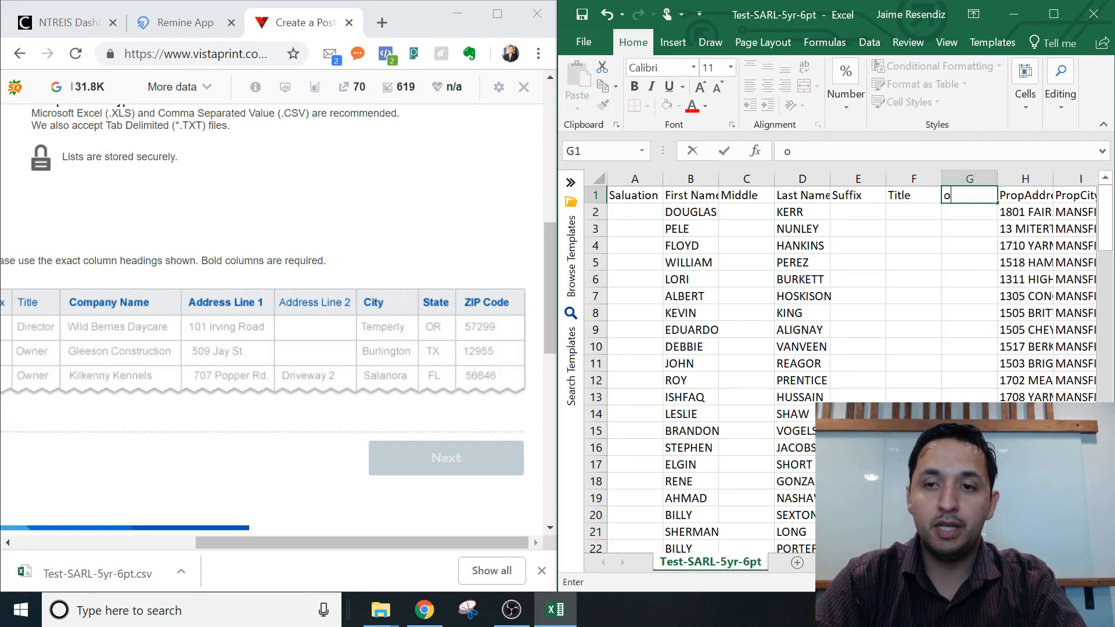
text(ompany Name)
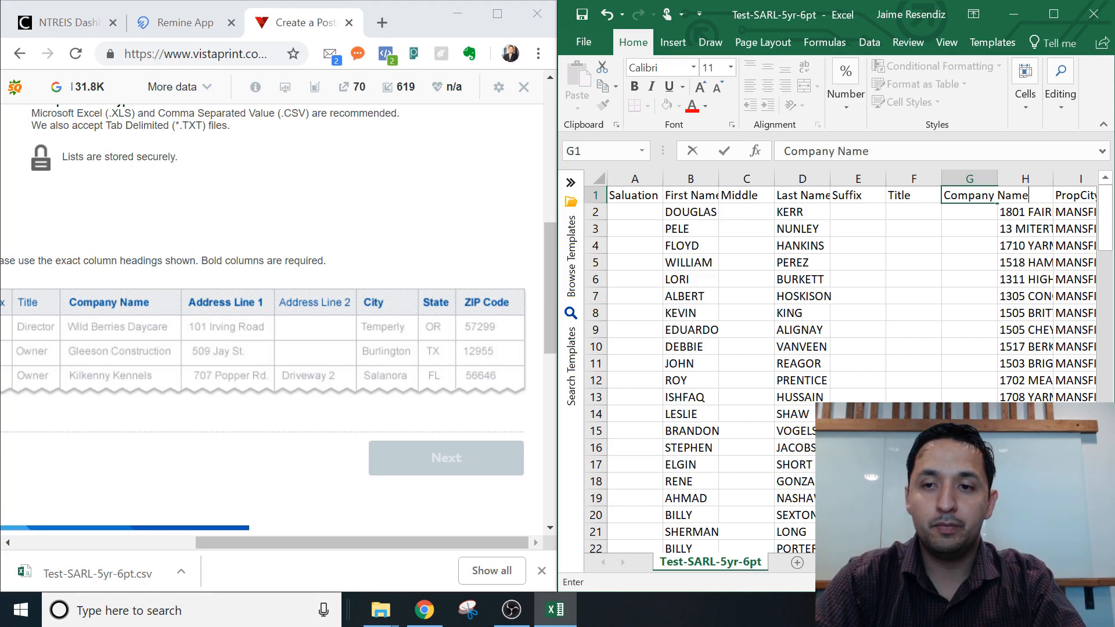
key(Return)
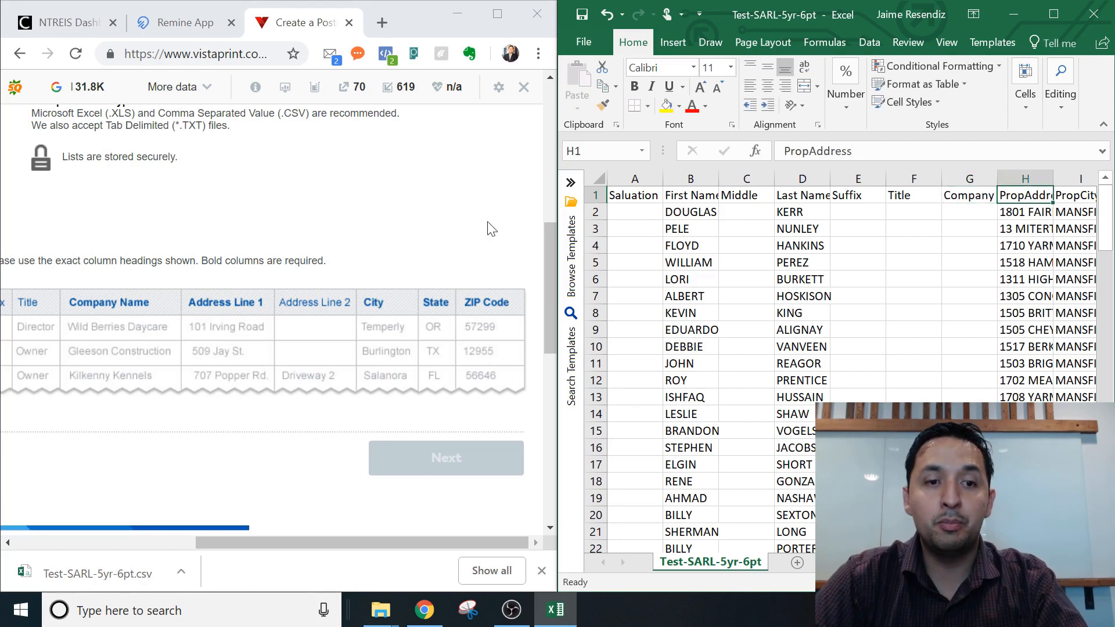
Check the PropAddress, PropCity and PropZip headers that follow.
click(1035, 179)
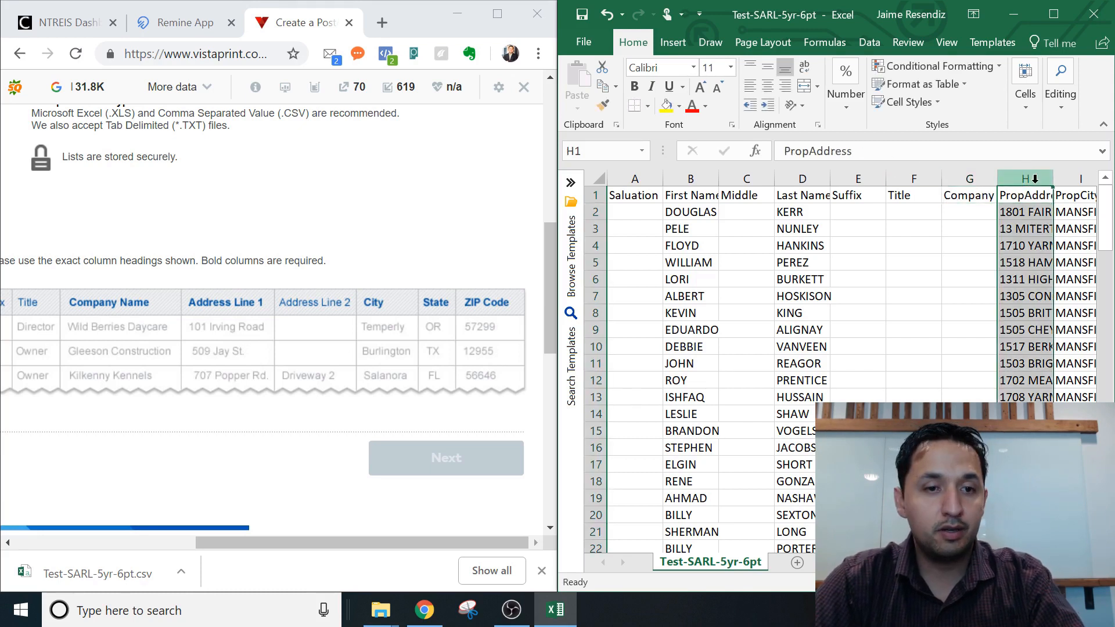
click(1020, 196)
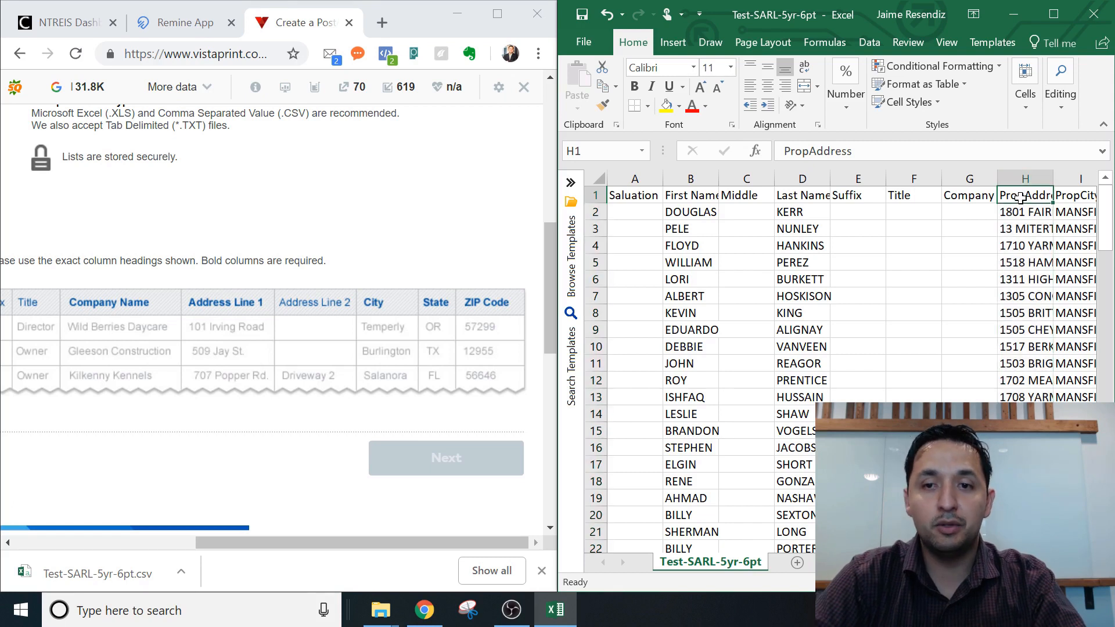
key(Down)
key(Up)
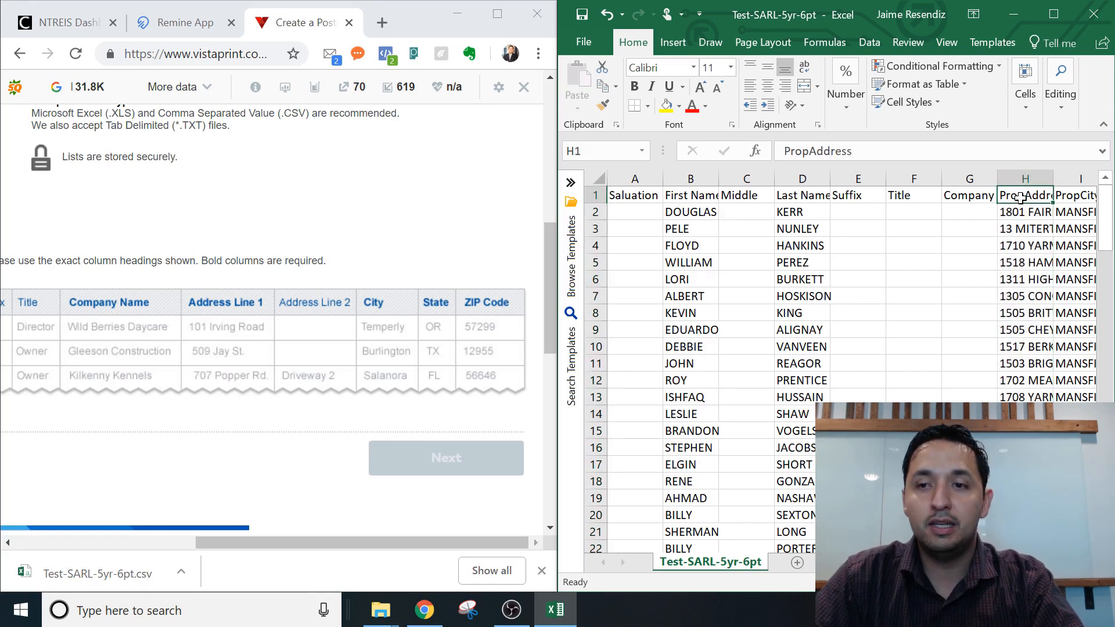
key(Right)
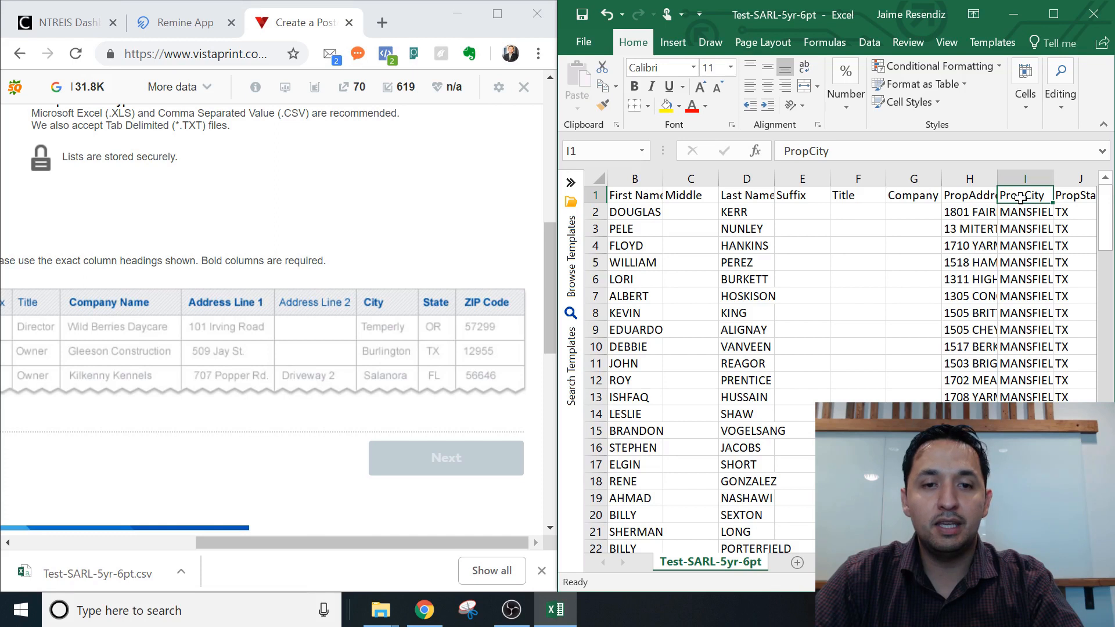
key(Right)
key(Right)
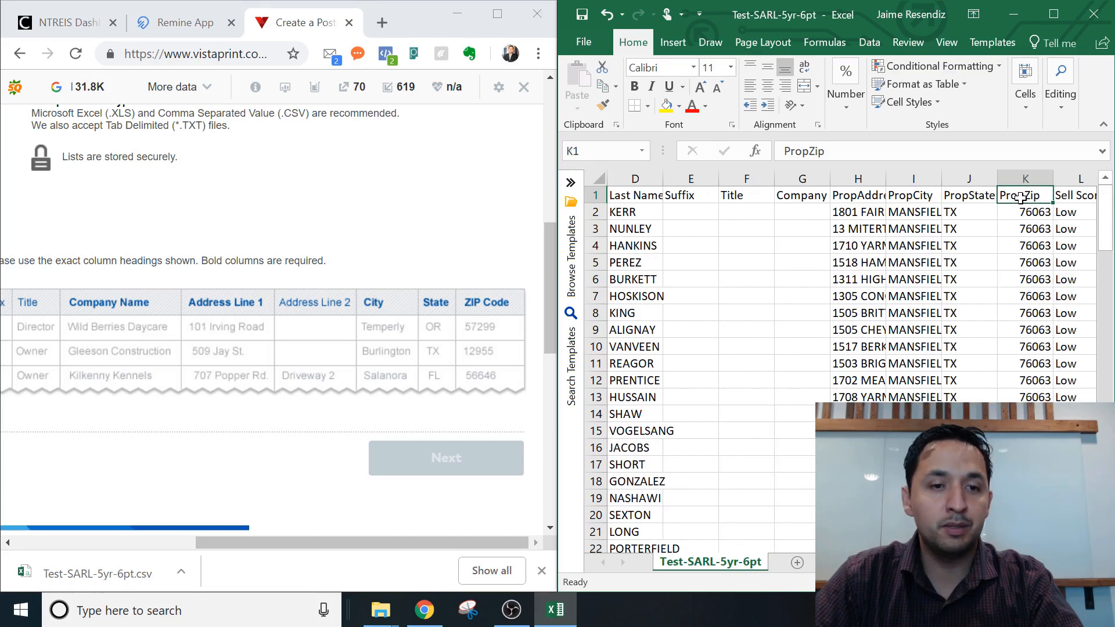
click(849, 189)
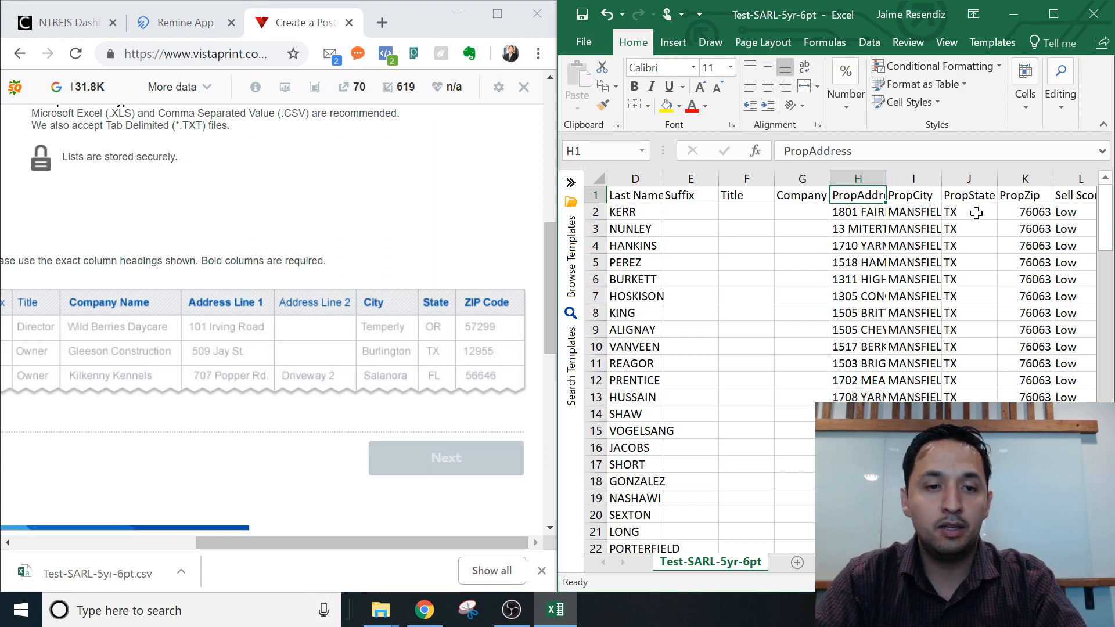
Rename PropAddress to 'Address Line 1' and add an empty 'Address Line 2' column after it.
text(Address Li)
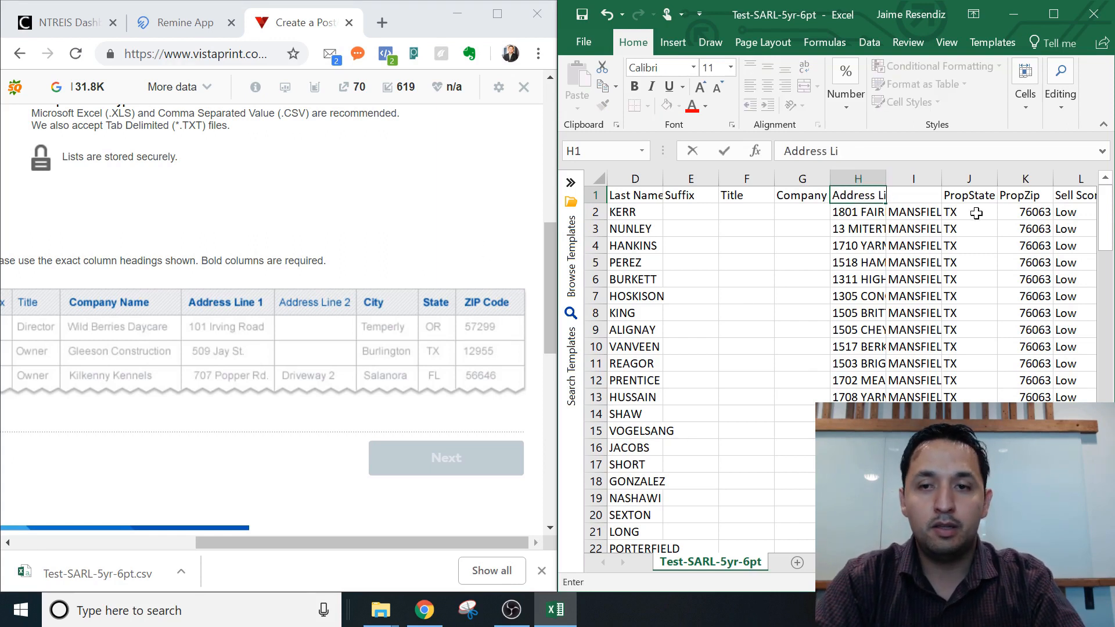
text(ne 12)
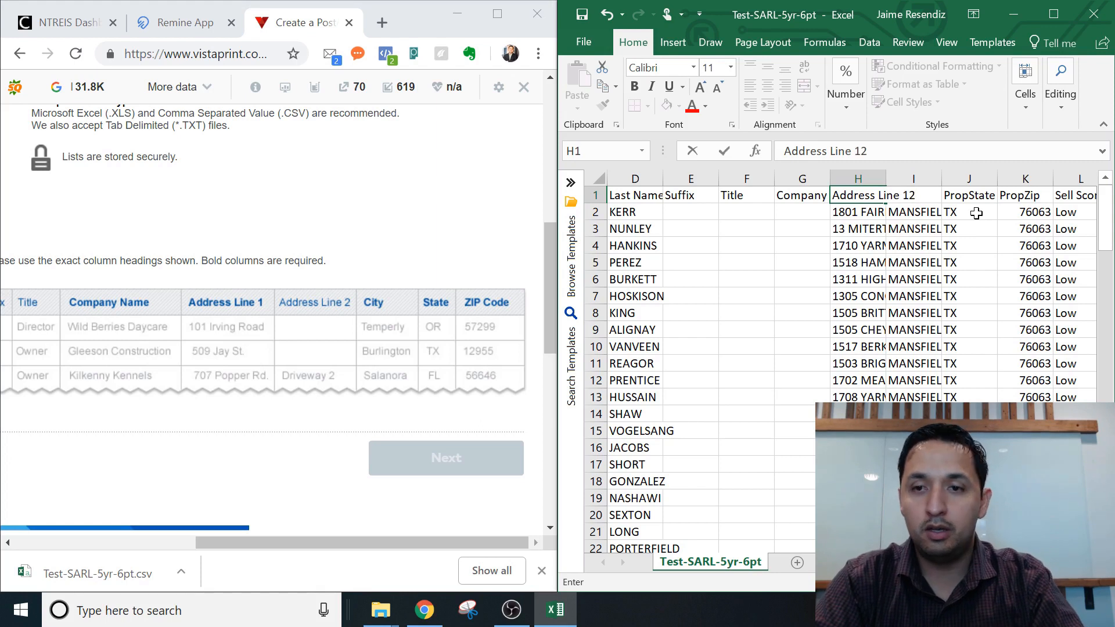
key(Tab)
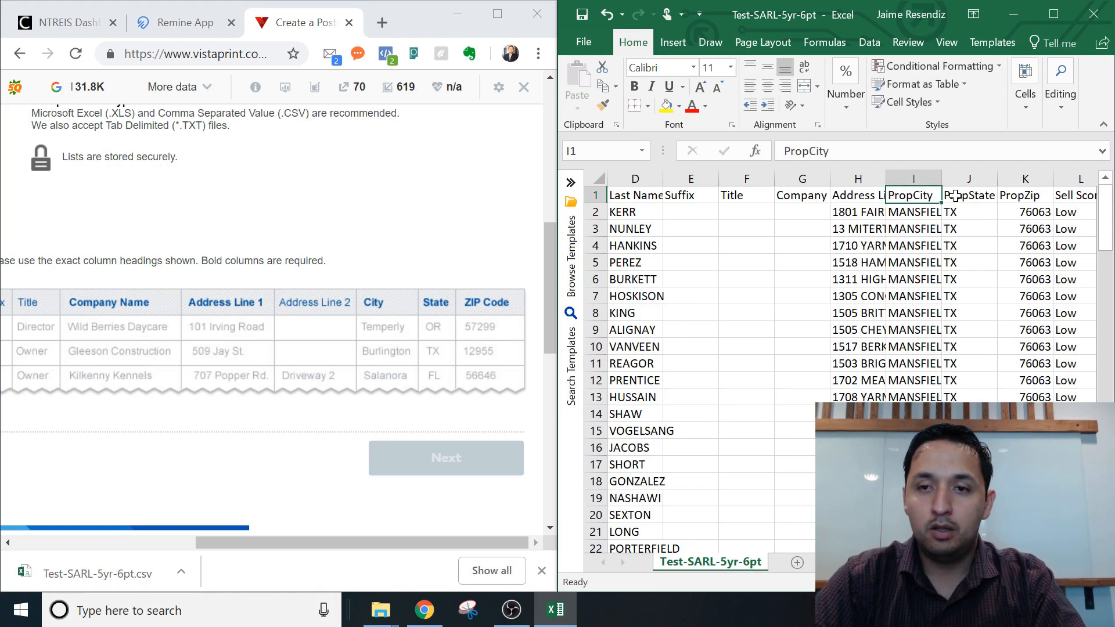
right_click(922, 178)
click(974, 312)
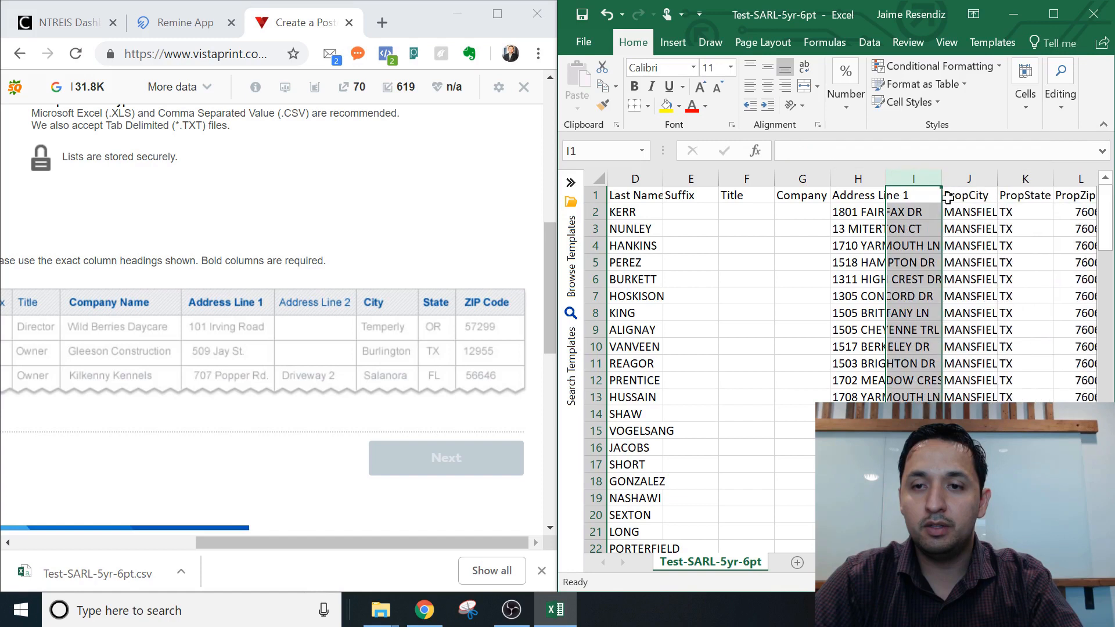
click(924, 196)
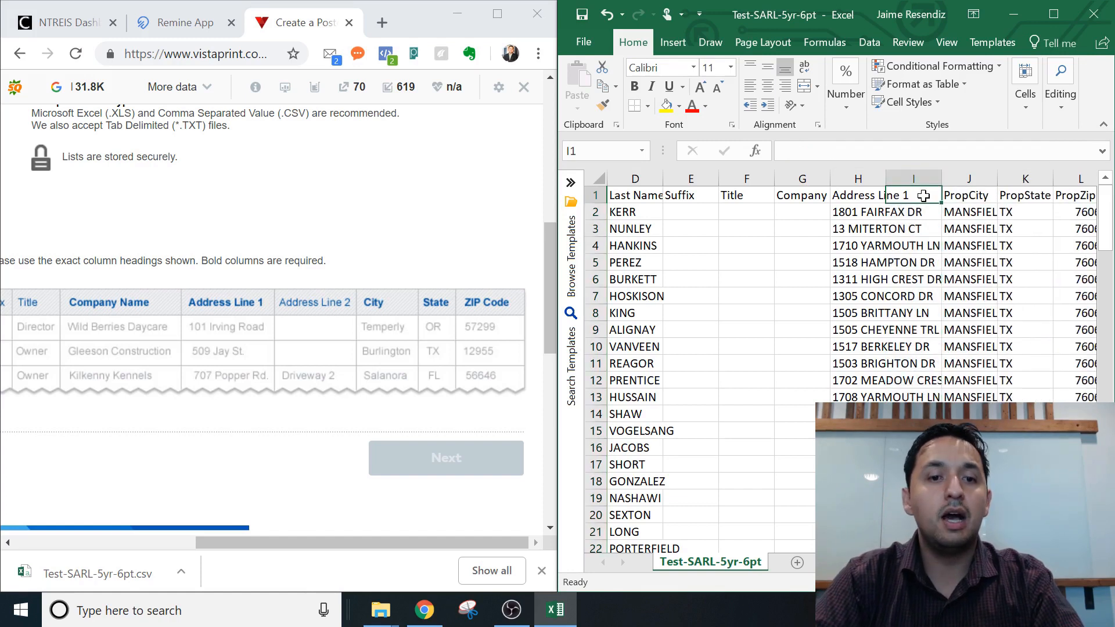
text(Address L)
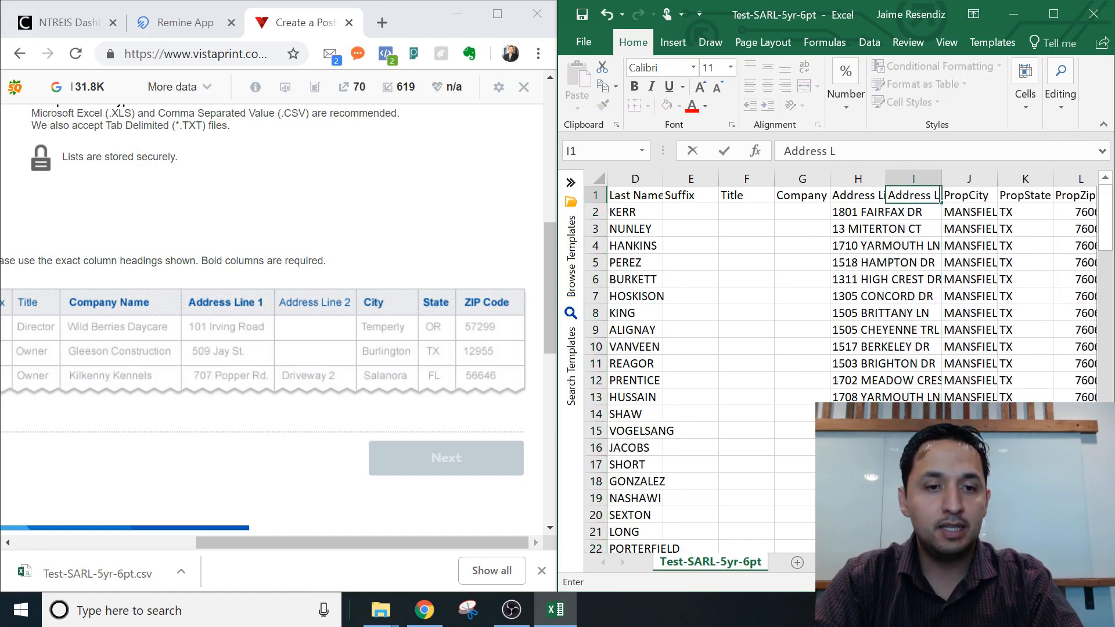
text(ine 2)
key(Tab)
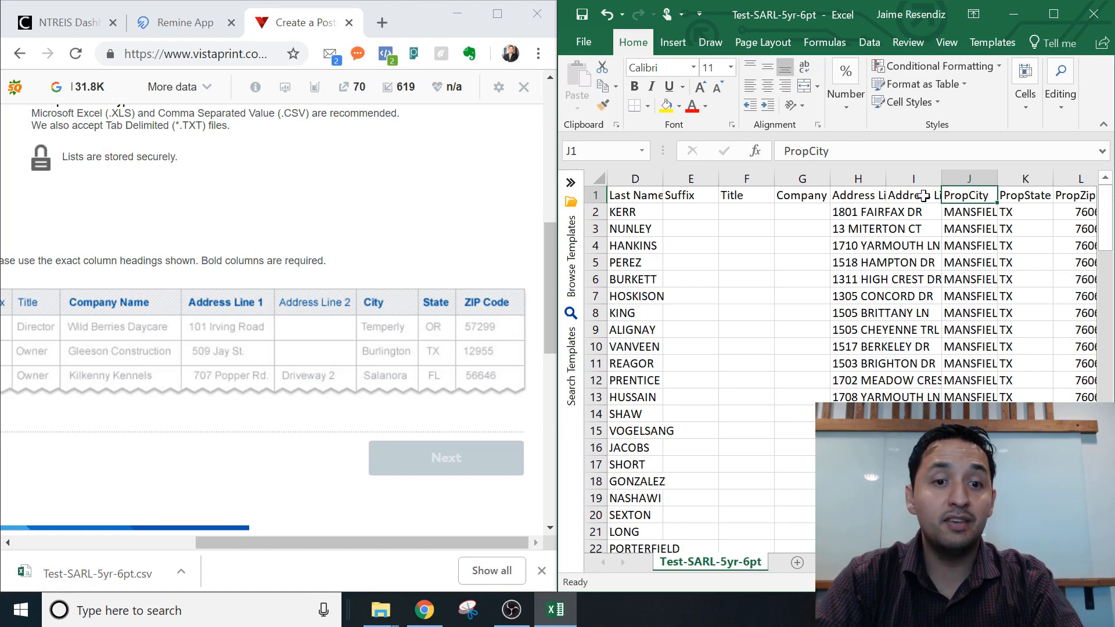
Rename the remaining headers to 'City', 'State' and 'Zip Code'.
text(Ci)
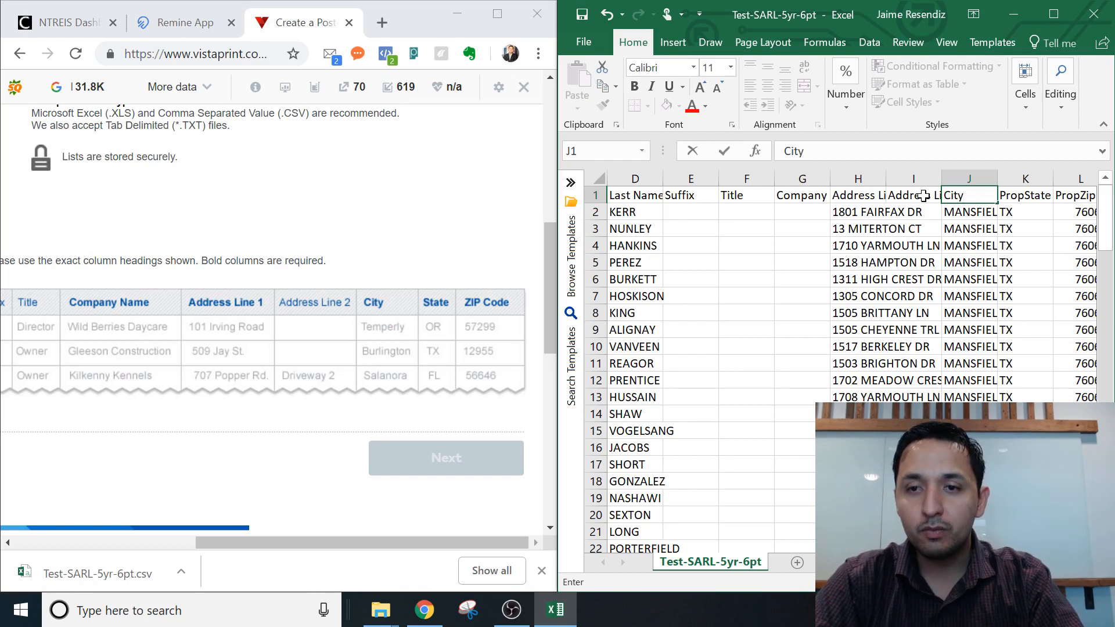
key(Tab)
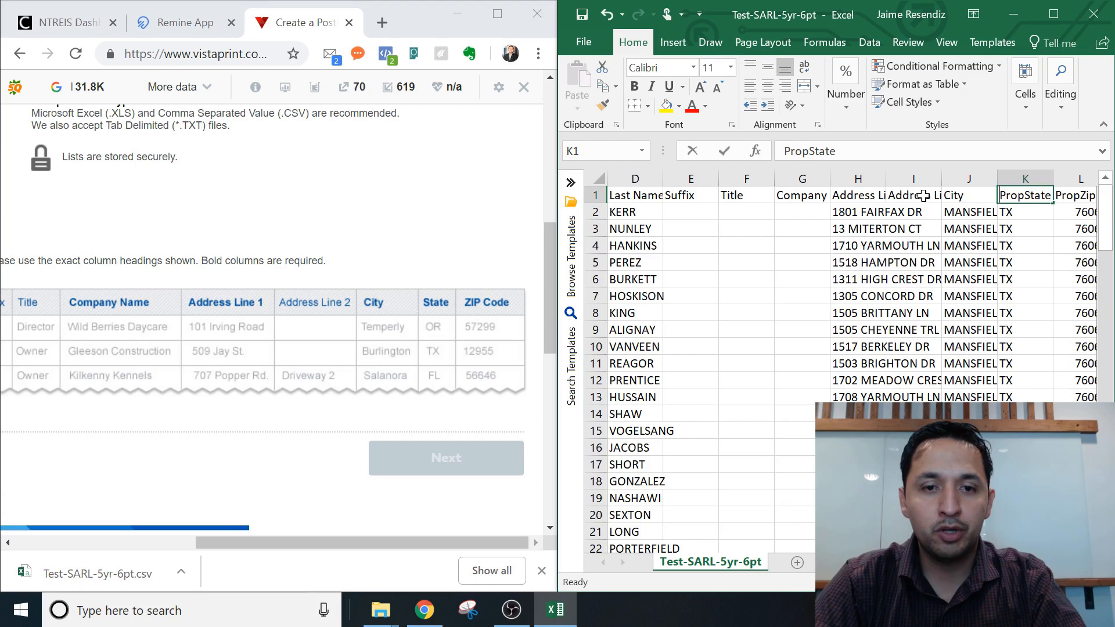
text(TX)
key(Tab)
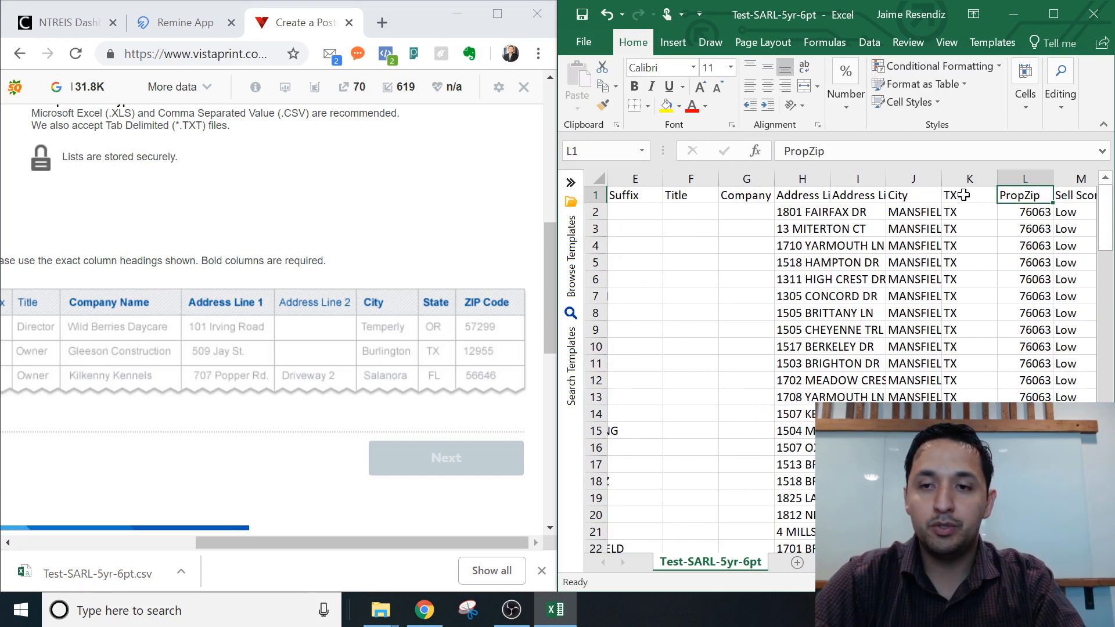
click(963, 195)
text(State)
key(Tab)
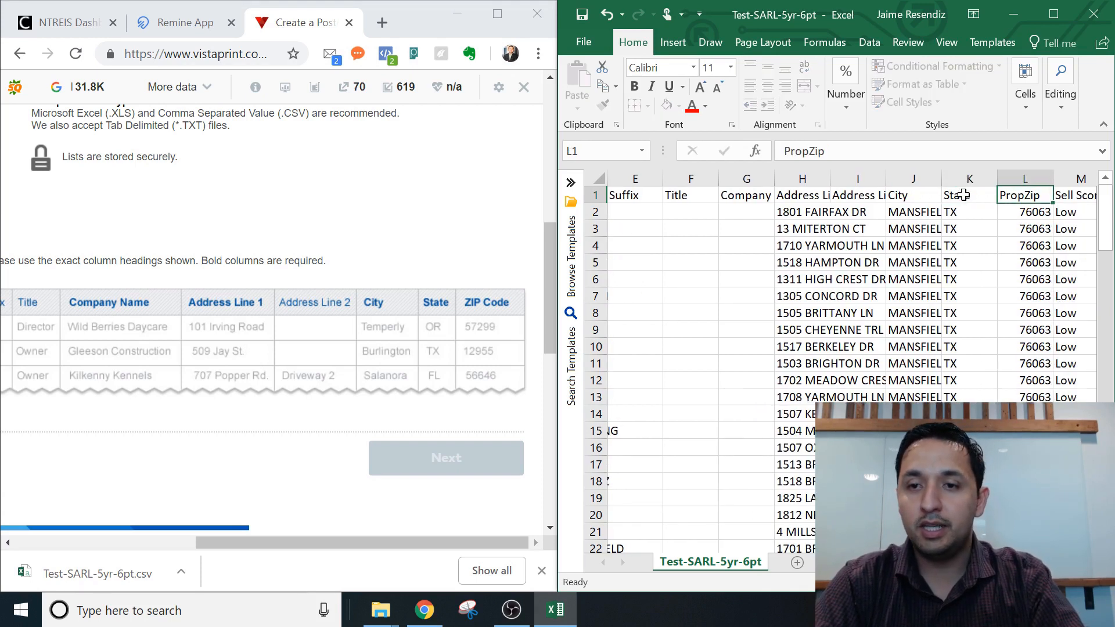
text(Zip coad)
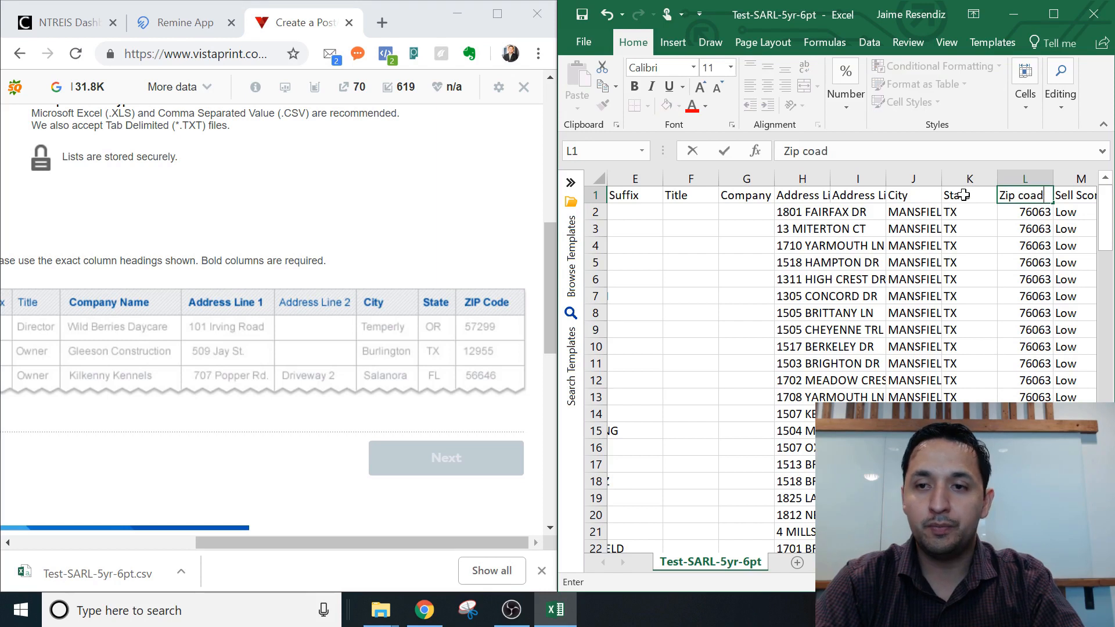
key(BackSpace)
key(BackSpace)
key(BackSpace)
key(BackSpace)
text(Code)
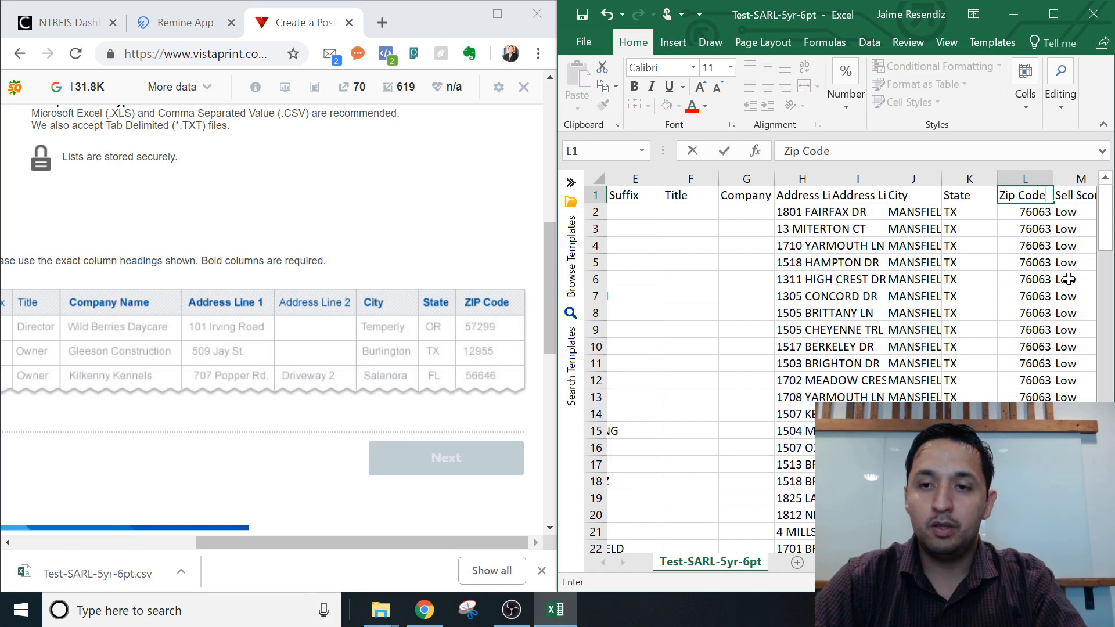
click(1045, 217)
Finish the Zip Code header and review the extra columns from Sell Score to MailingZip.
key(Tab)
key(Tab)
key(Tab)
key(Tab)
key(Tab)
key(Tab)
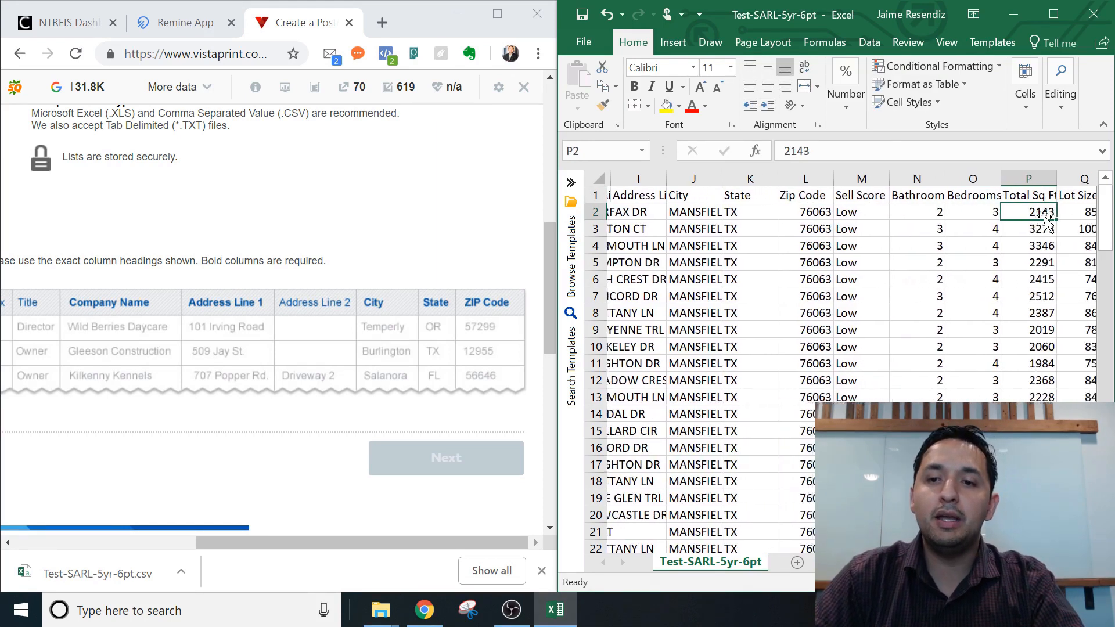
click(745, 176)
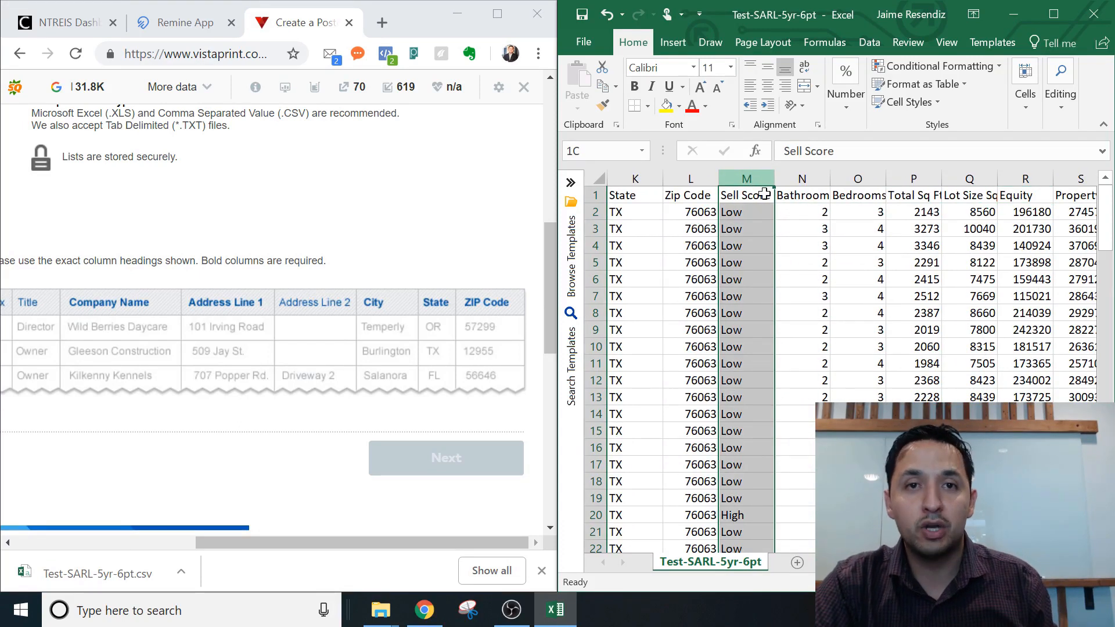
drag(763, 178, 946, 187)
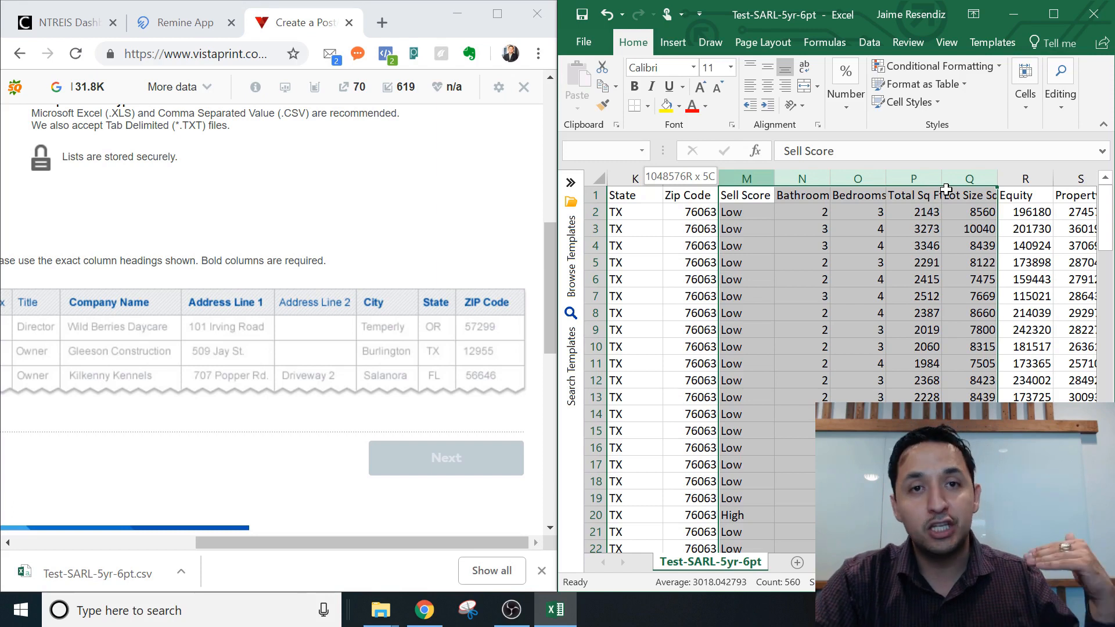
drag(947, 188, 947, 188)
click(946, 192)
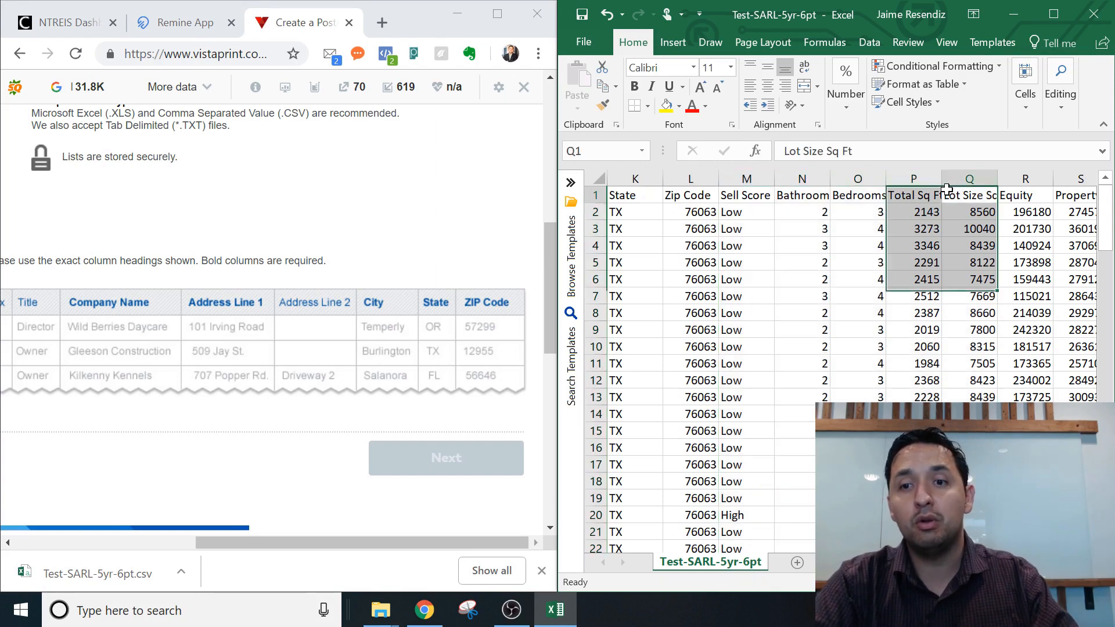
key(Right)
key(Right)
key(Right)
key(Right)
scroll(946, 189, right, 3)
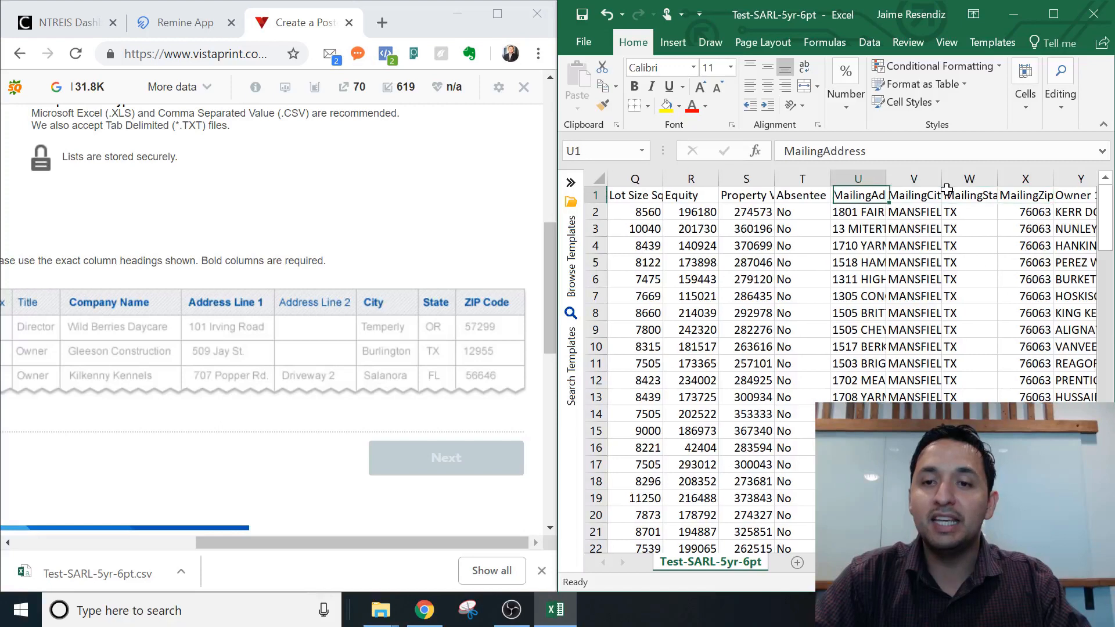
key(Left)
key(Right)
key(Left)
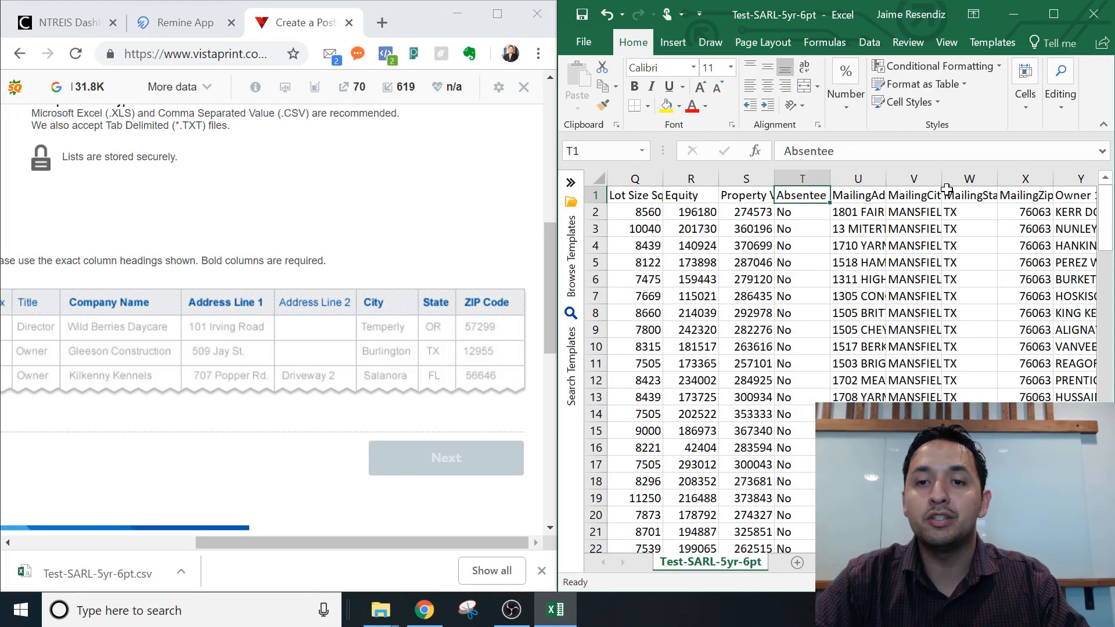
key(Left)
key(Left)
key(Left)
key(Left)
key(Left)
key(Left)
key(Left)
key(Left)
key(Left)
key(Left)
key(Left)
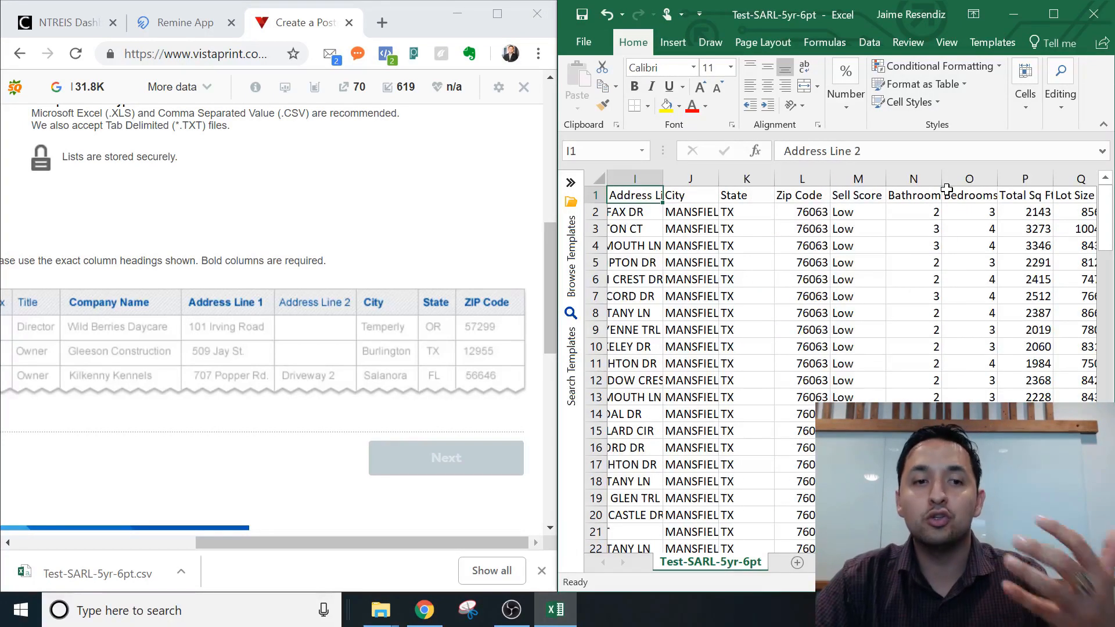
key(Right)
key(Right)
key(Right)
key(Right)
key(Right)
key(Right)
key(Right)
key(Right)
key(Right)
key(Right)
key(Right)
key(Right)
key(Right)
key(Right)
key(Right)
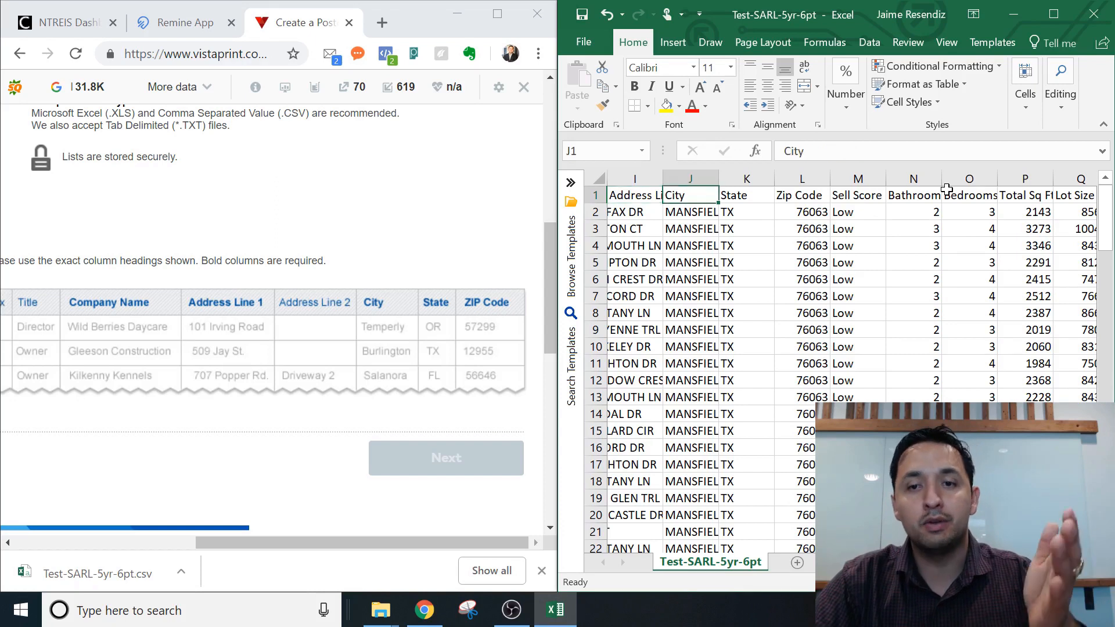
key(Left)
key(Left)
key(Left)
key(Left)
key(Left)
key(Left)
key(Left)
key(Left)
key(Left)
key(Left)
key(Left)
key(Left)
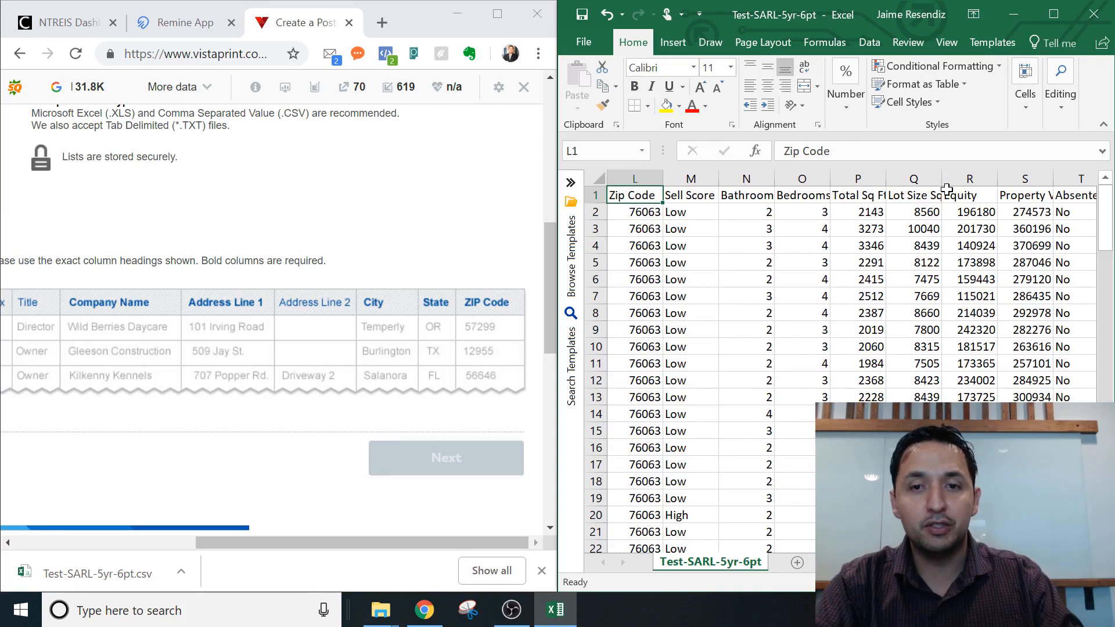
Delete every column from Sell Score to the end of the sheet.
drag(690, 178, 987, 314)
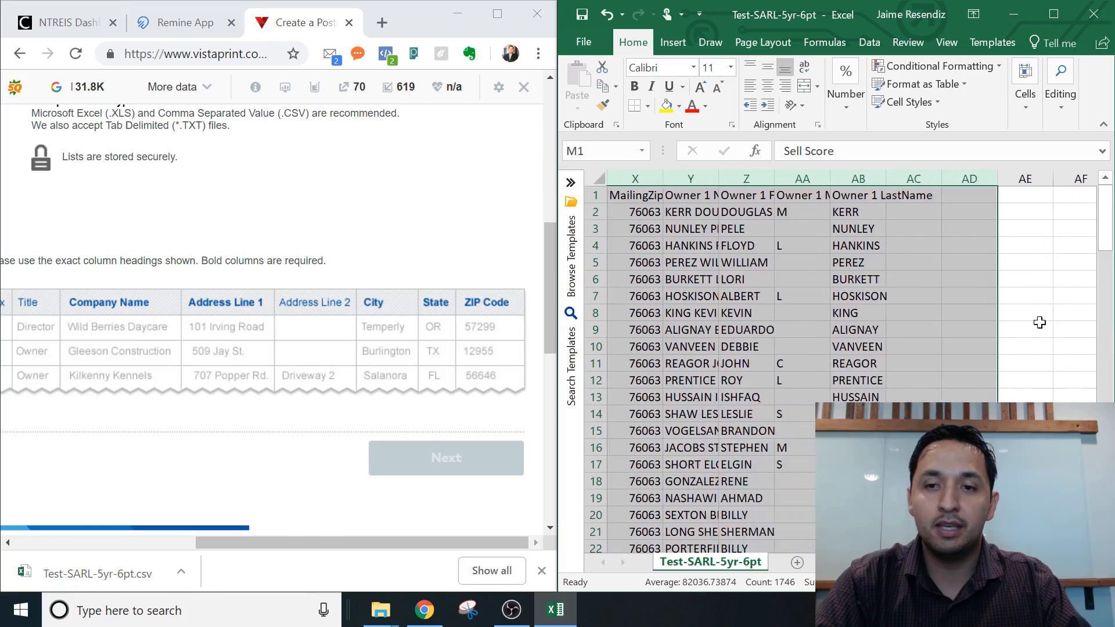
right_click(717, 302)
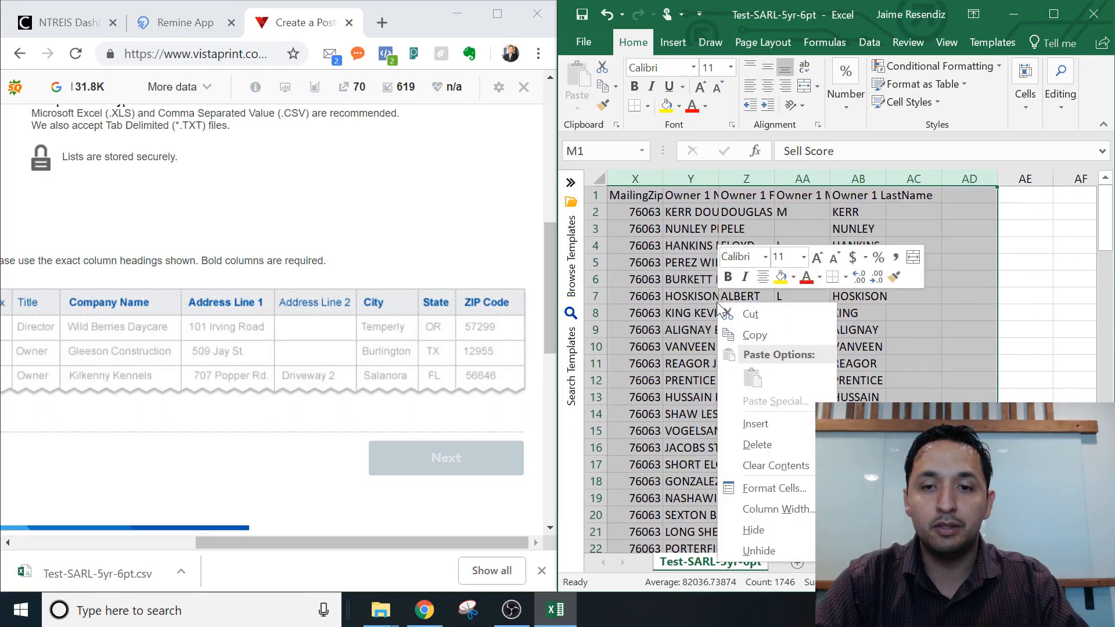
click(761, 450)
drag(692, 197, 749, 228)
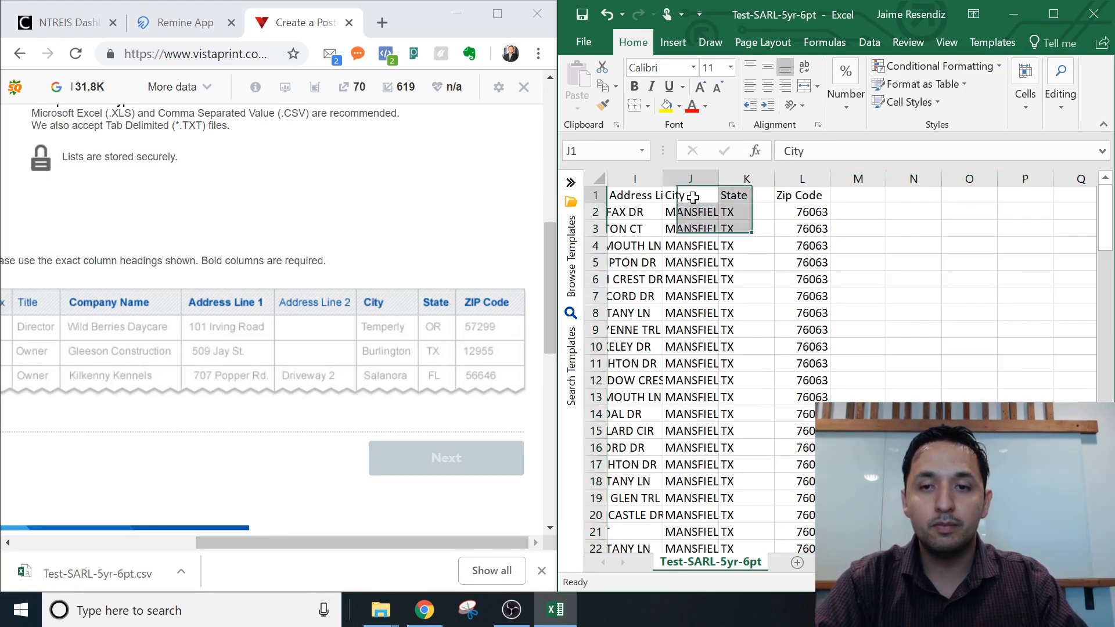
click(692, 198)
key(Left)
key(Left)
key(Left)
key(Left)
key(Left)
key(Left)
key(Left)
key(Left)
key(Left)
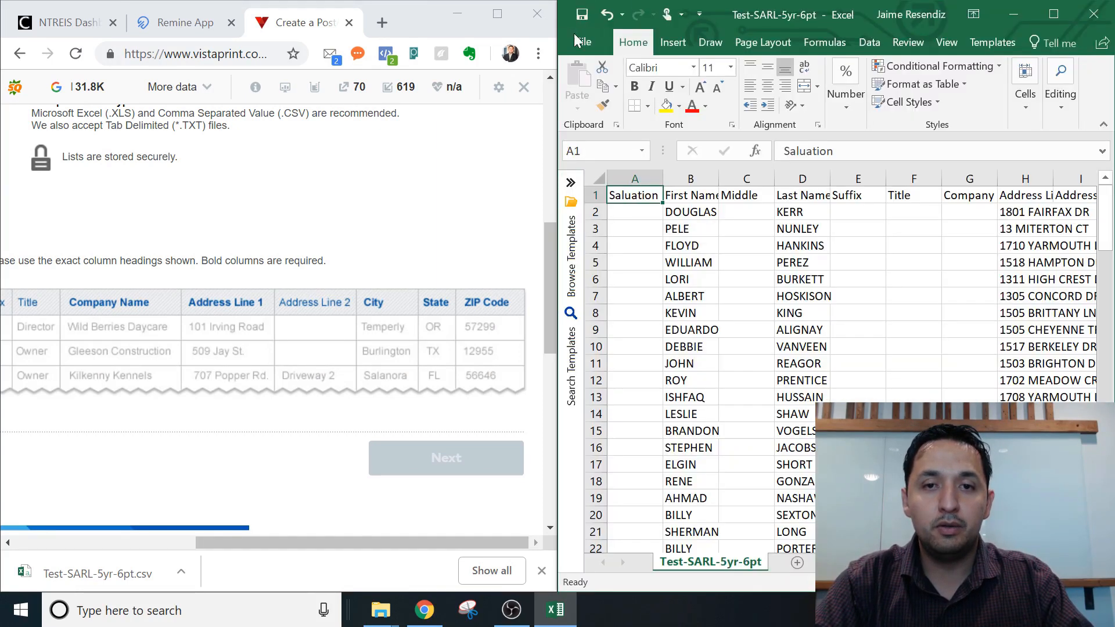
Save the sheet to the Desktop as CSV 'Test-SARL-5yr-6pt-Revised'.
click(576, 40)
click(576, 39)
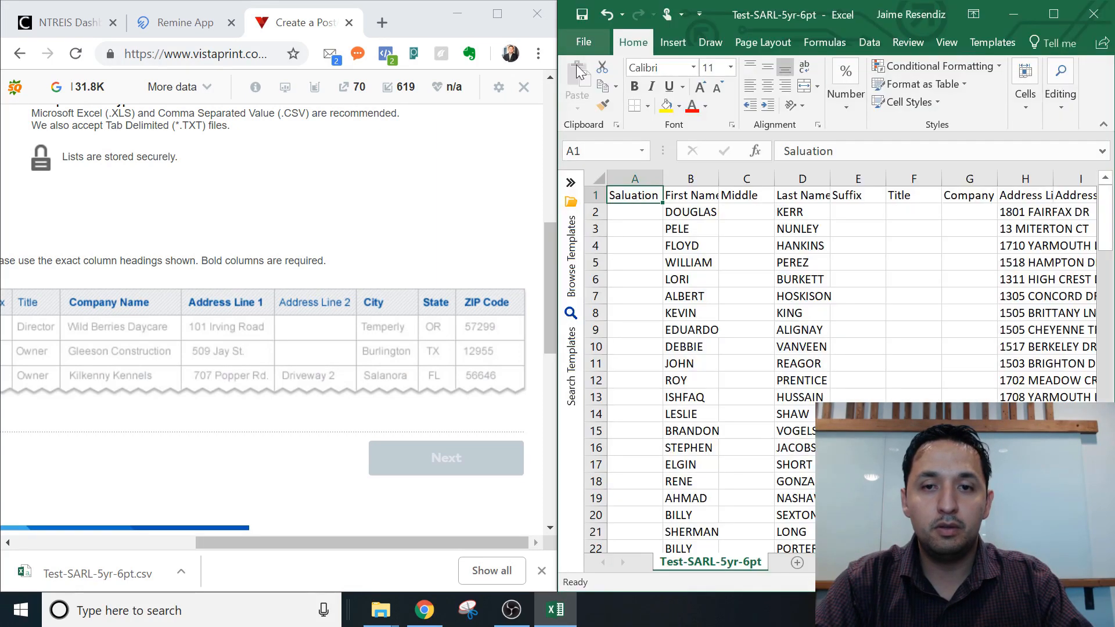
click(578, 43)
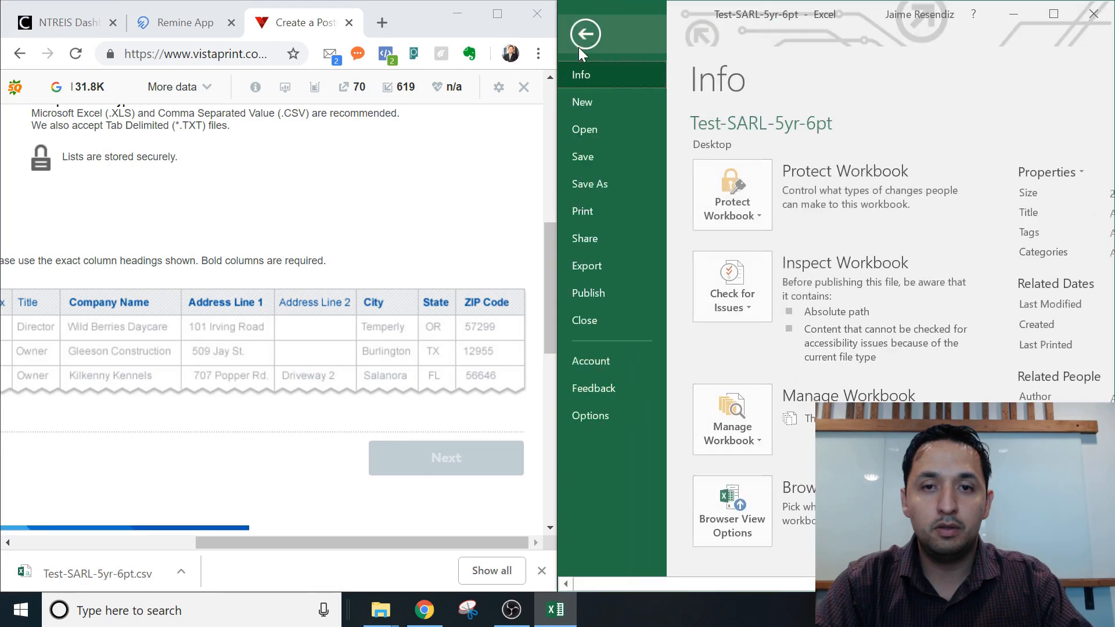
click(605, 184)
click(783, 327)
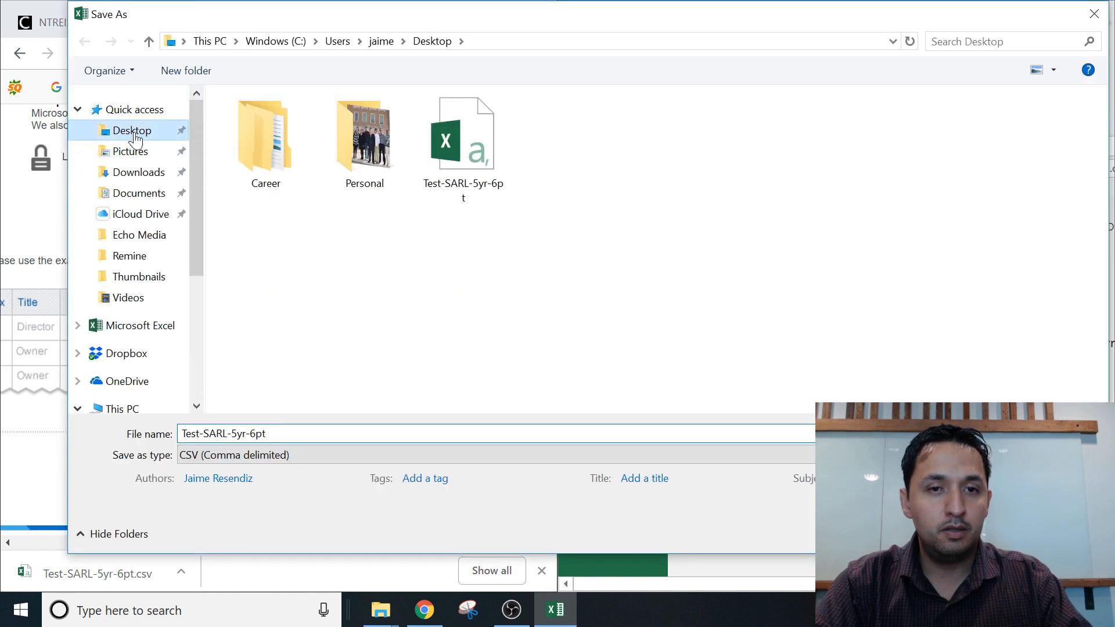
click(266, 433)
double_click(266, 433)
click(266, 434)
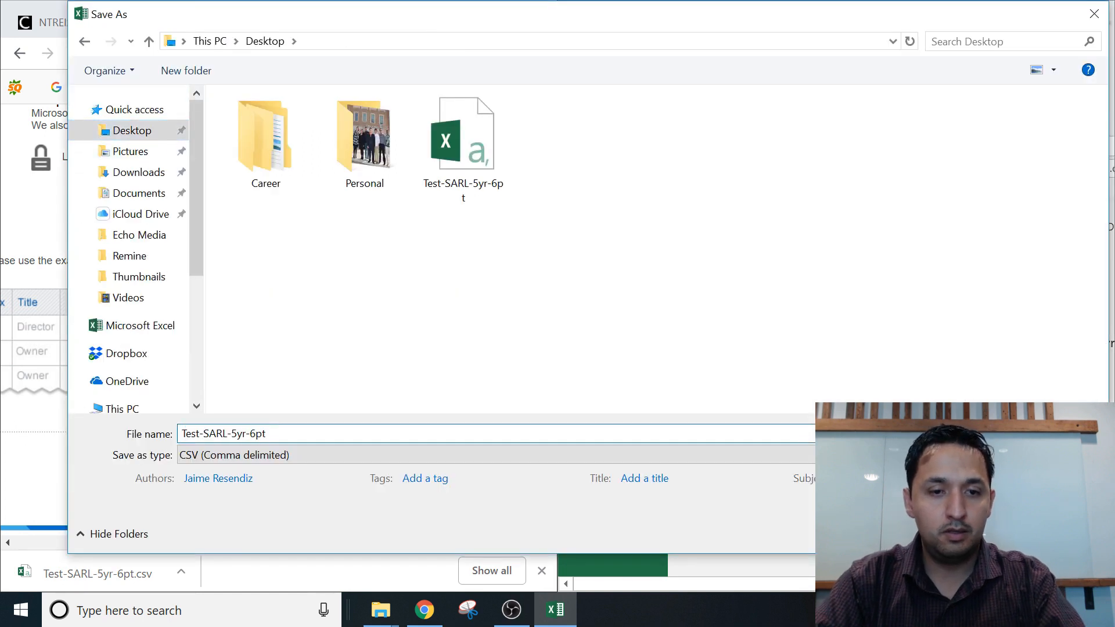
text(-R)
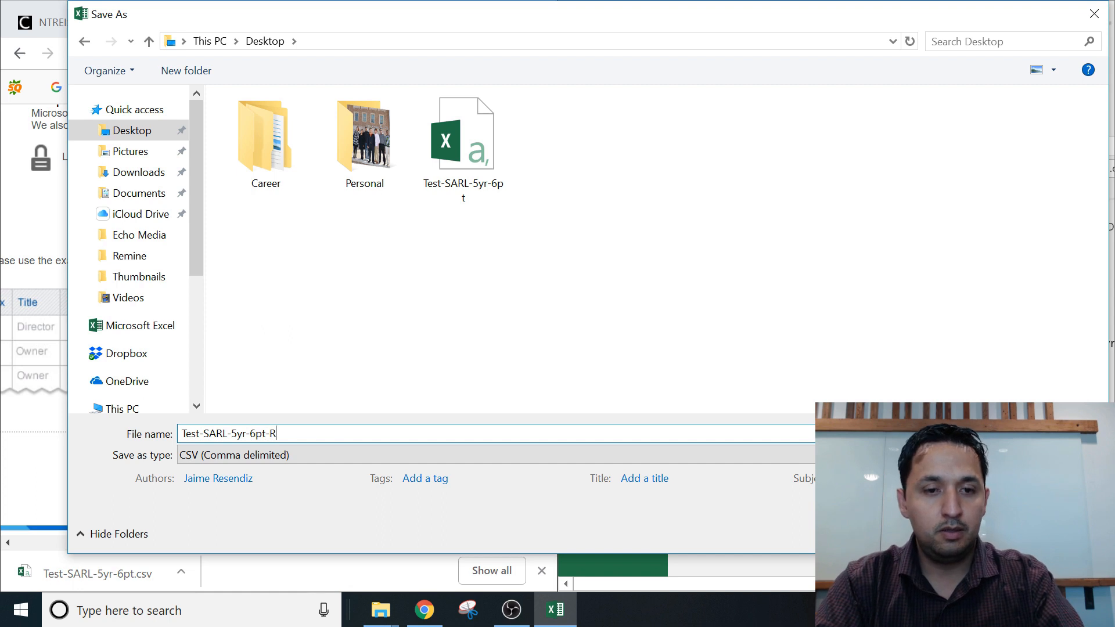
text(evised)
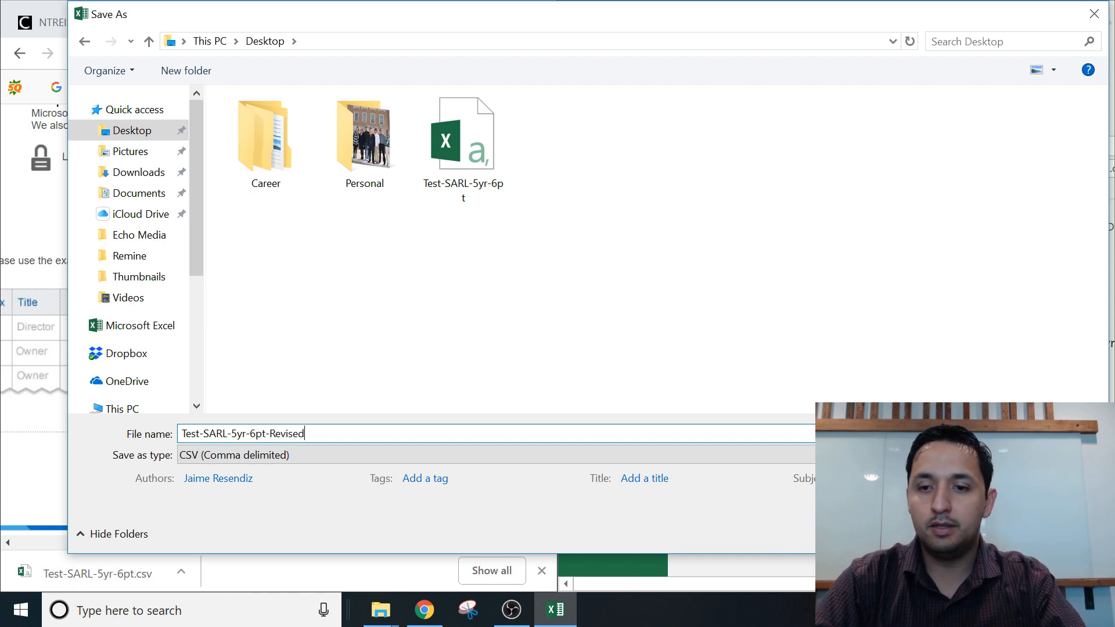
key(Return)
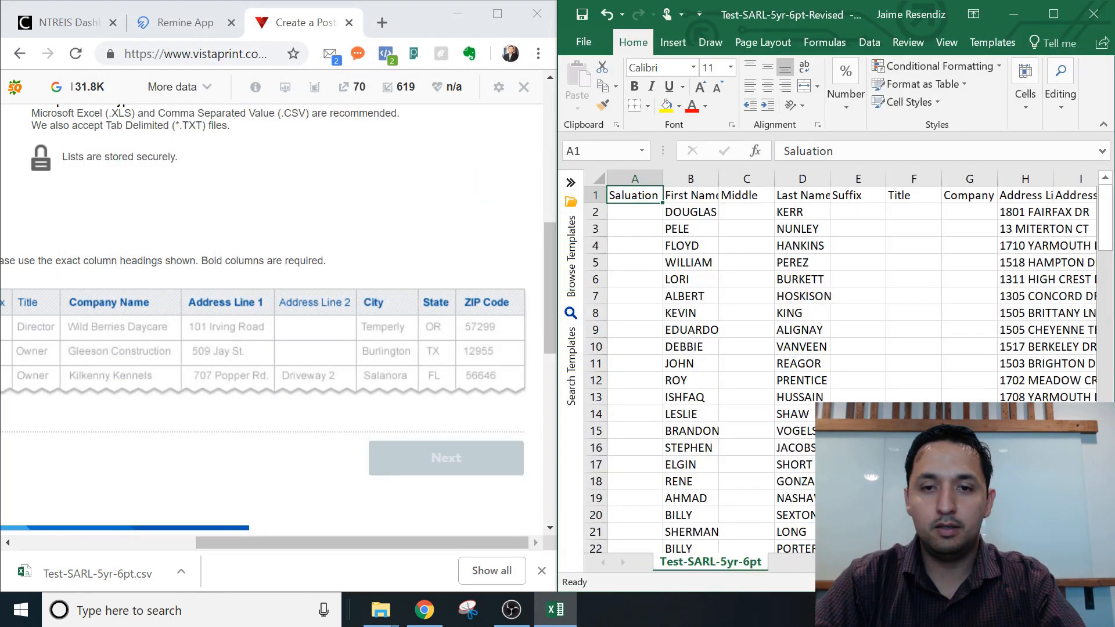
Close Excel and upload Test-SARL-5yr-6pt-Revised as the Vistaprint mailing list.
click(1099, 20)
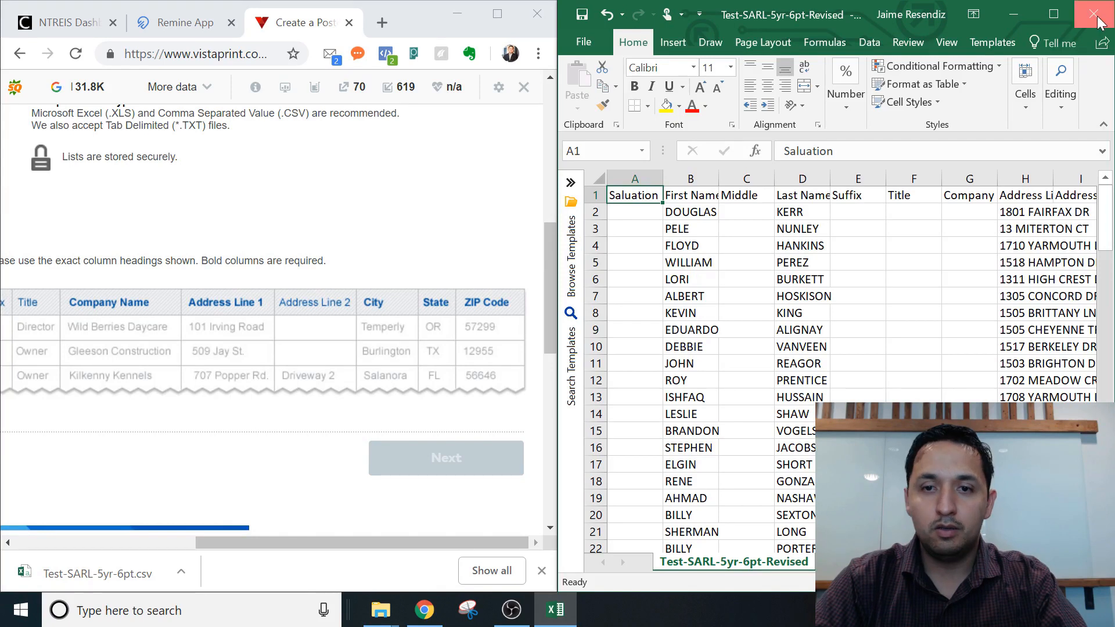
click(506, 19)
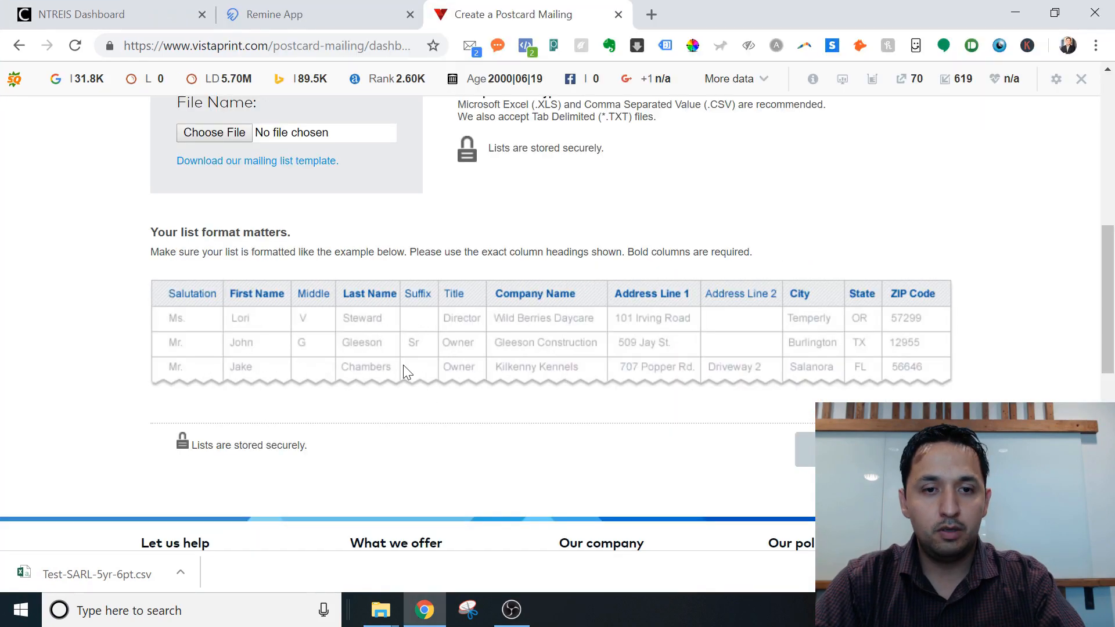
click(215, 134)
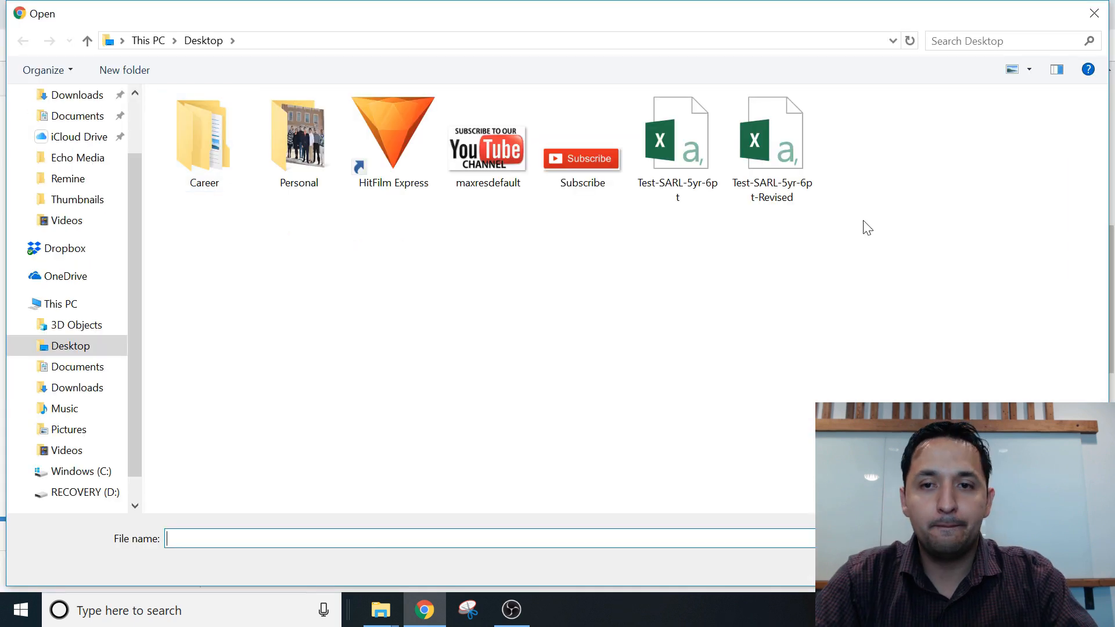
click(773, 168)
double_click(771, 174)
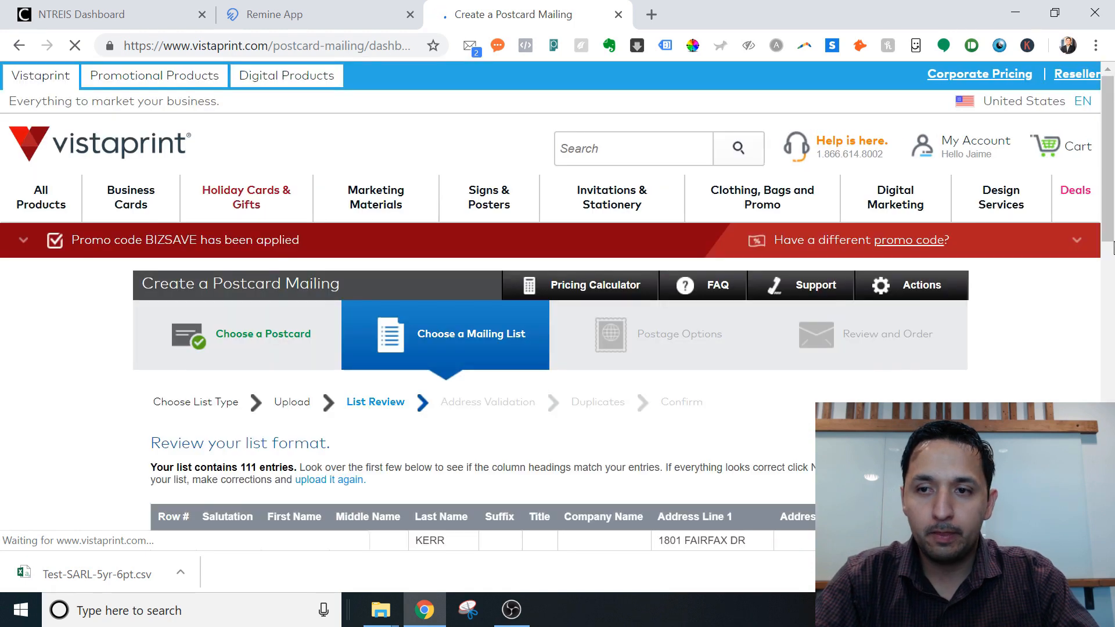
Review the 111 list entries under their matched columns and move past List Review.
drag(1109, 196, 1110, 276)
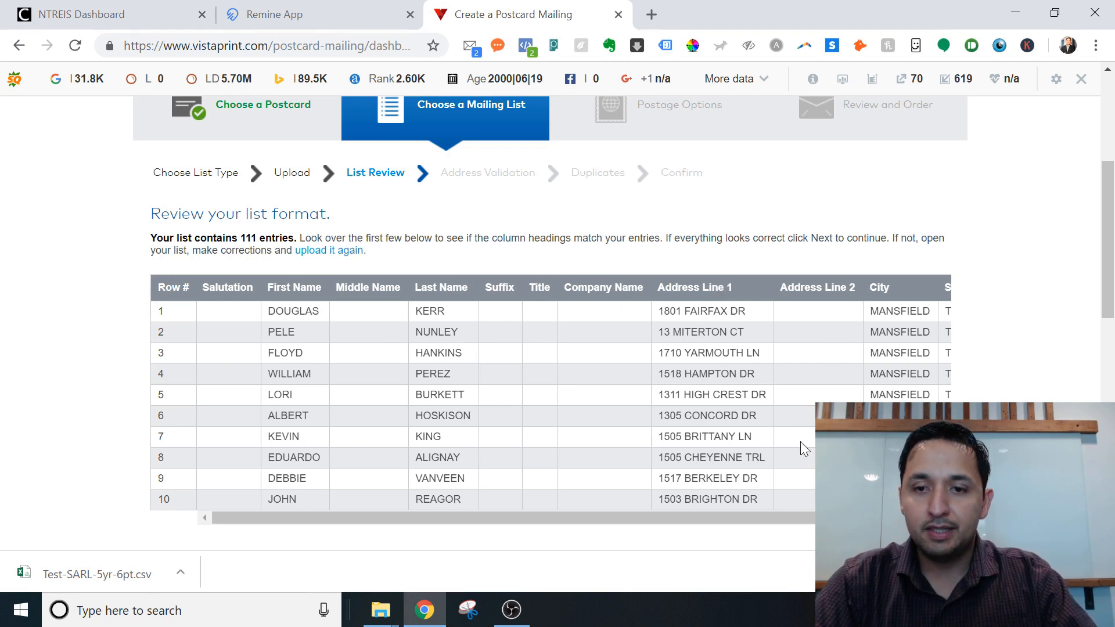
drag(765, 517, 841, 517)
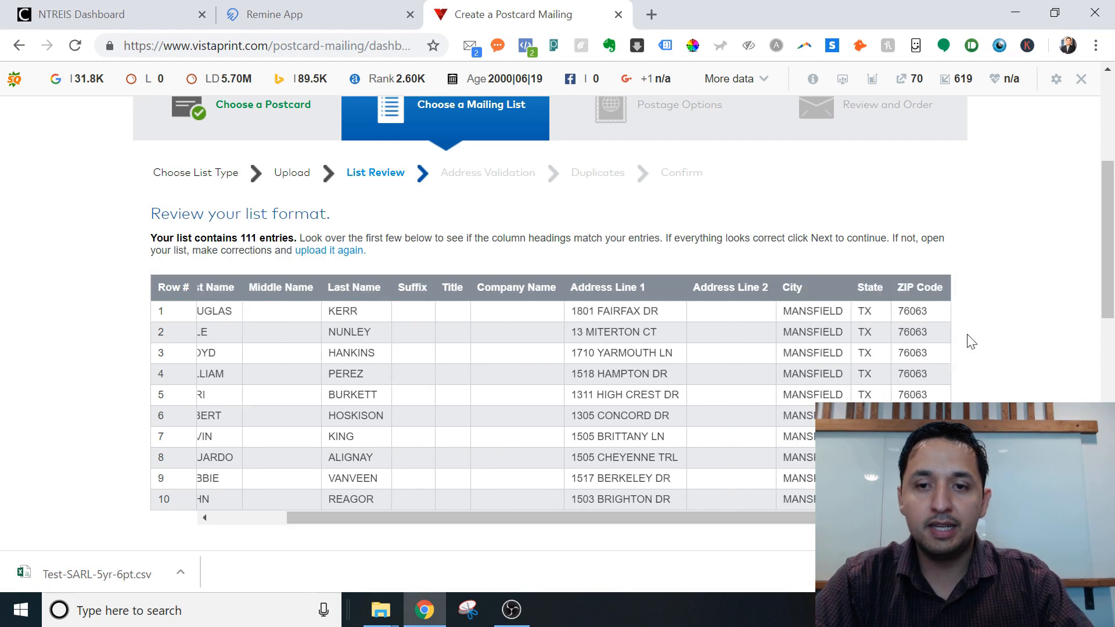
drag(1110, 186, 1111, 292)
click(881, 244)
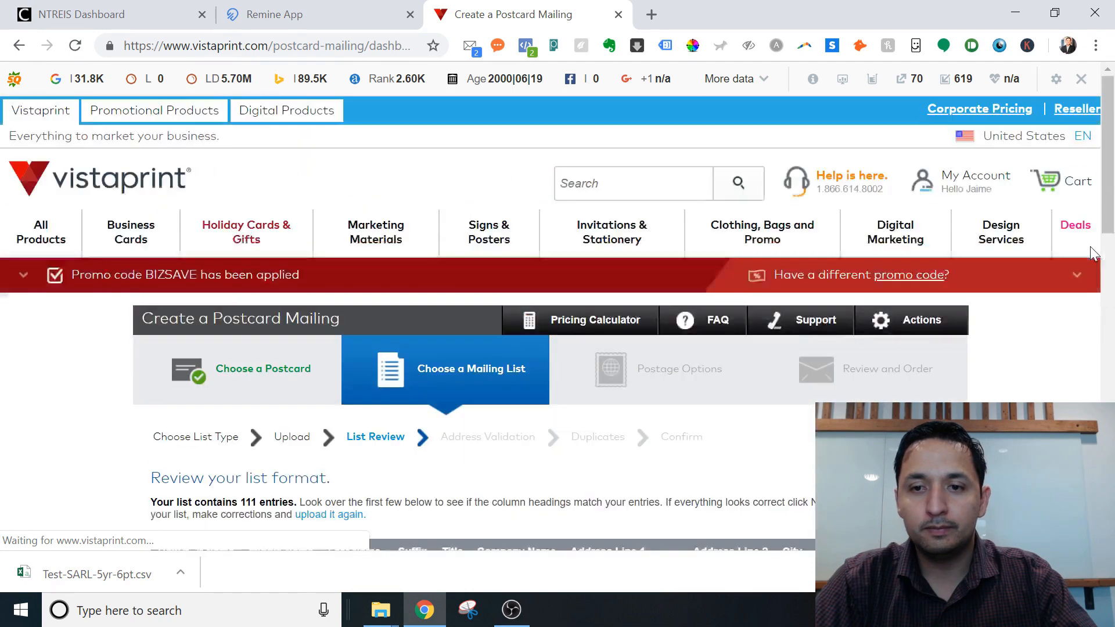
Read the Address Validation results confirming all 111 addresses meet USPS guidelines.
mouse_move(1095, 240)
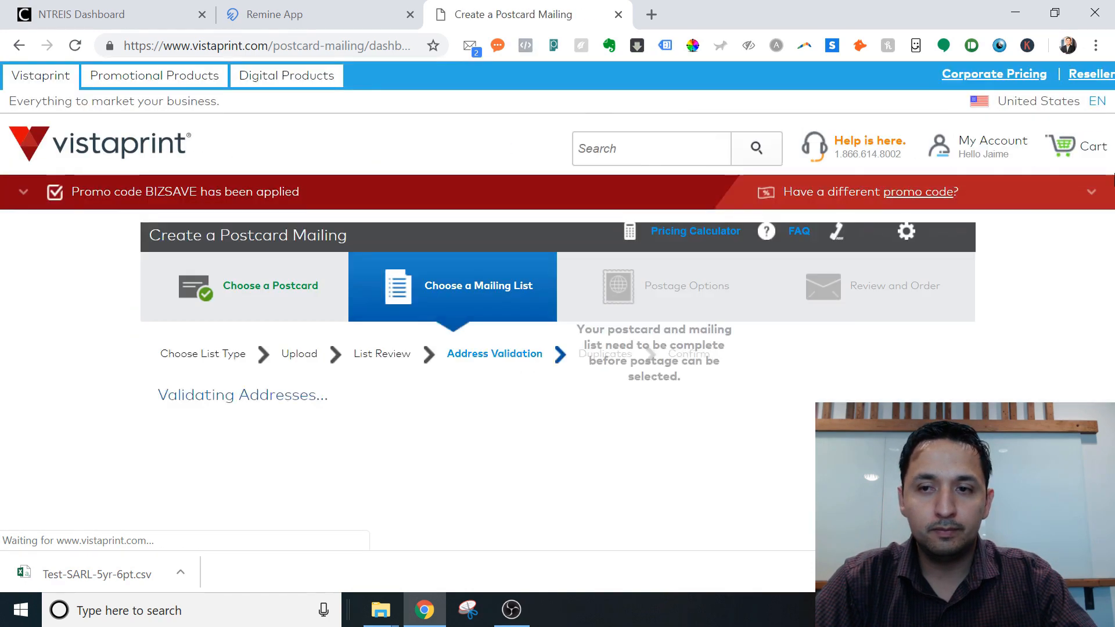
drag(1111, 265, 1114, 318)
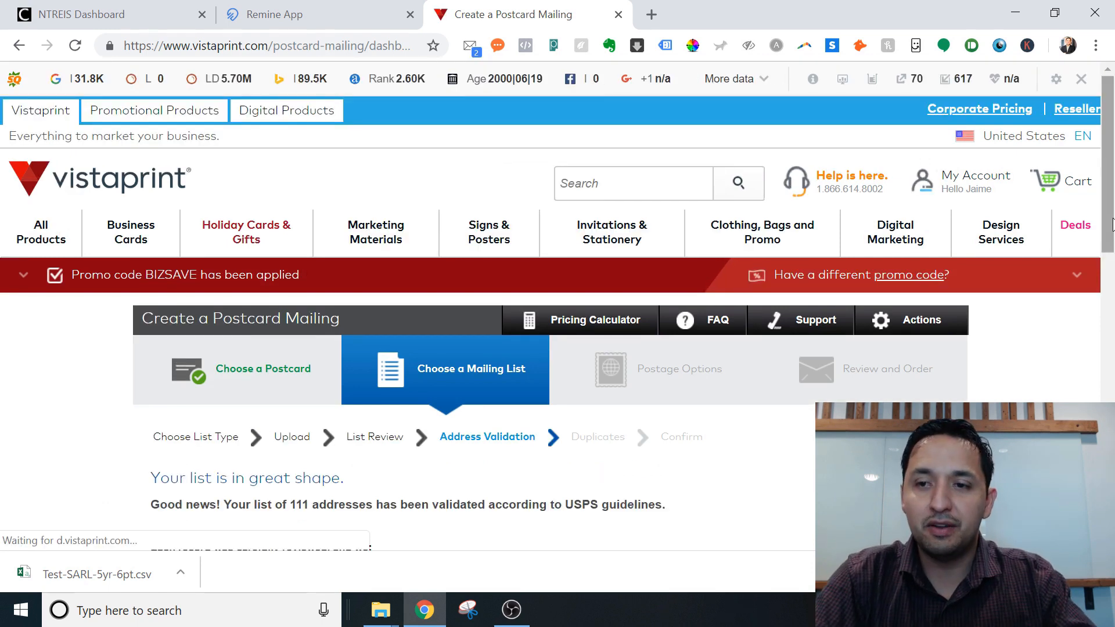
scroll(1114, 274, down, 5)
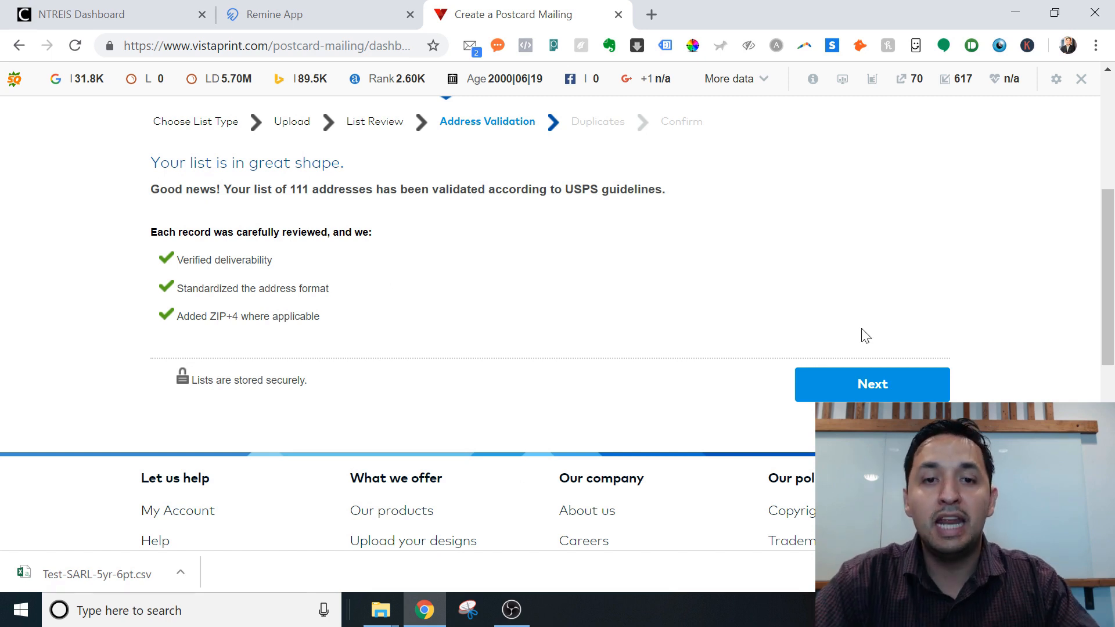
Continue past address validation and the duplicates check to the list confirmation.
click(847, 394)
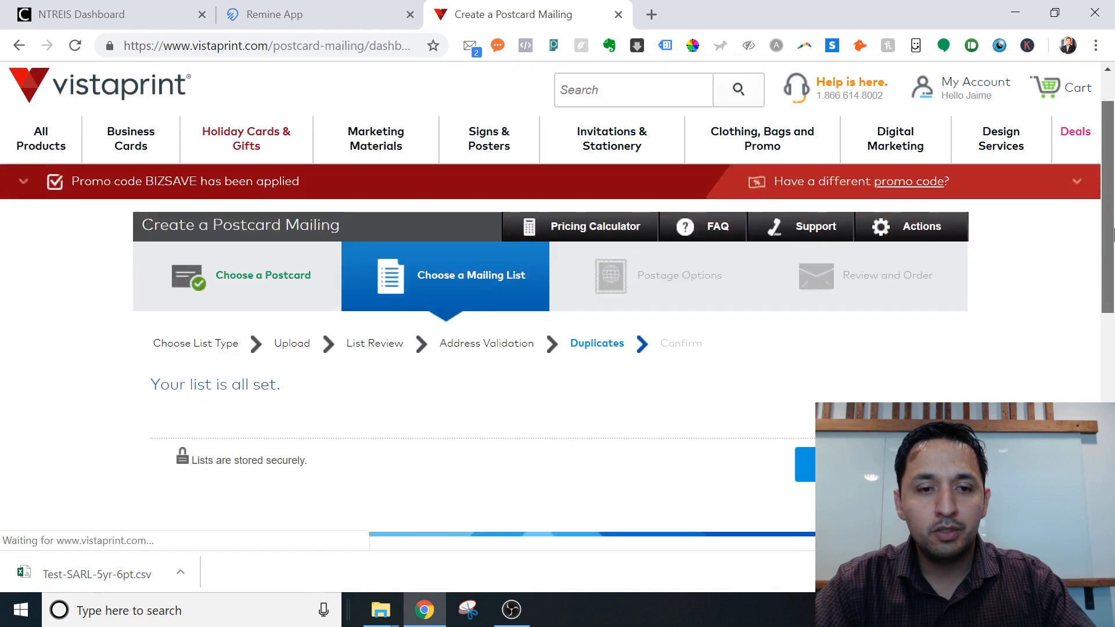
drag(1114, 235, 1113, 269)
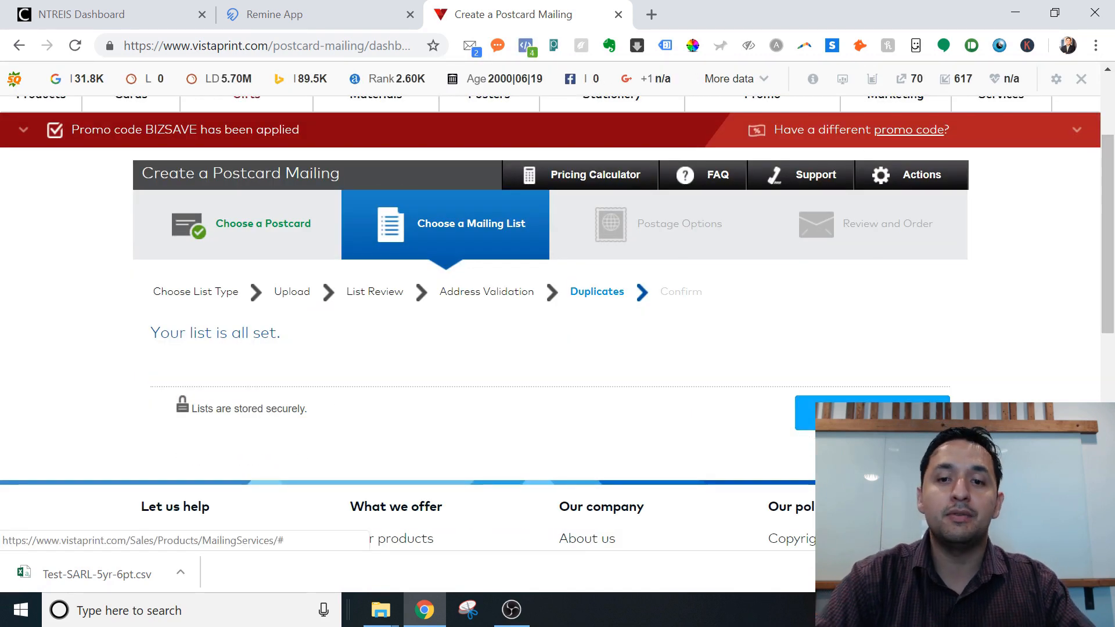
click(871, 413)
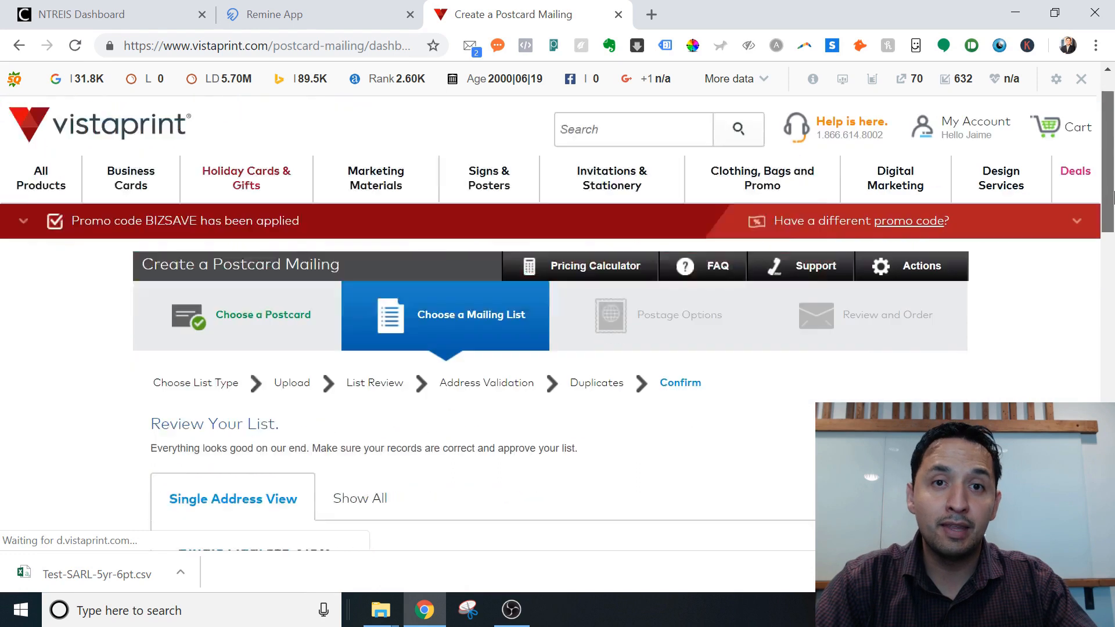
drag(1112, 197, 1113, 260)
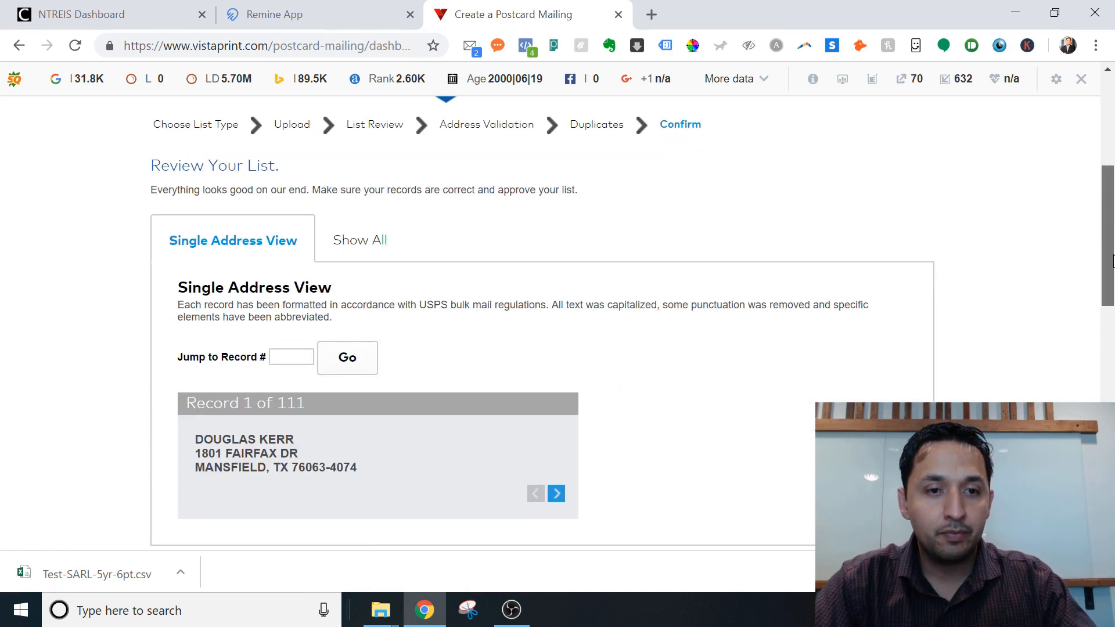
scroll(372, 302, down, 1)
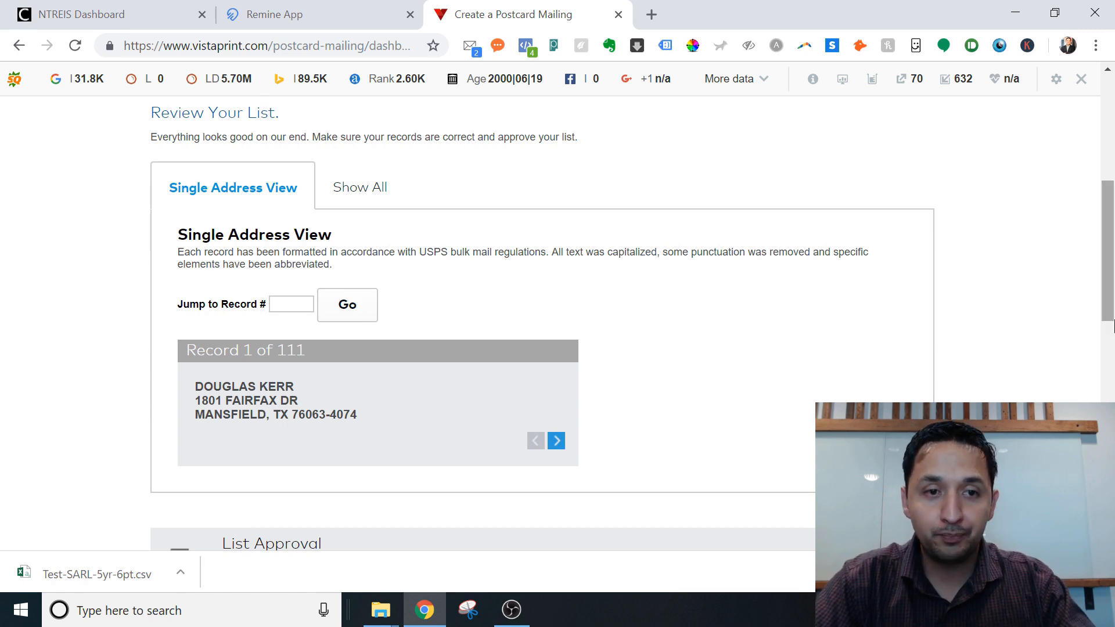
drag(1114, 200, 1113, 254)
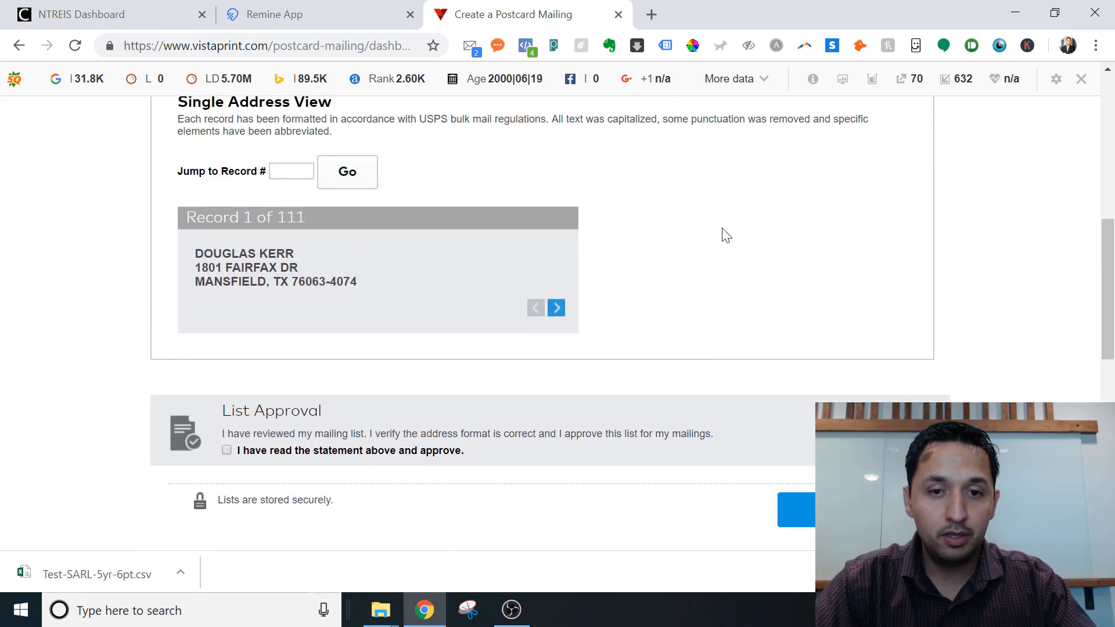
Browse the first several address records, then approve and submit the mailing list.
click(554, 314)
click(554, 315)
click(555, 315)
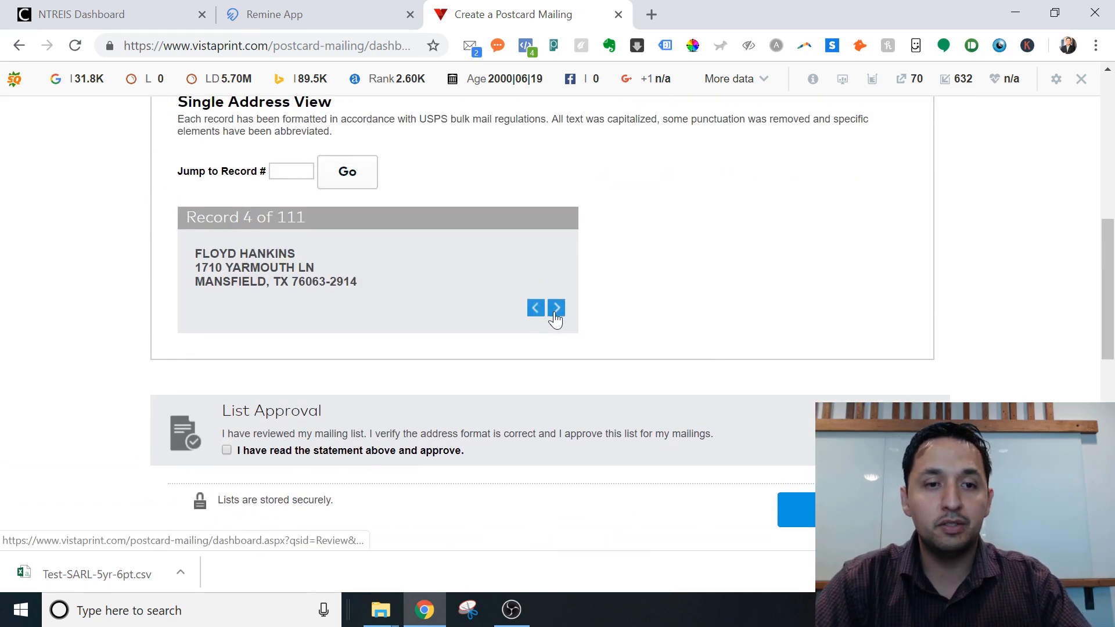
click(556, 316)
click(555, 316)
click(555, 315)
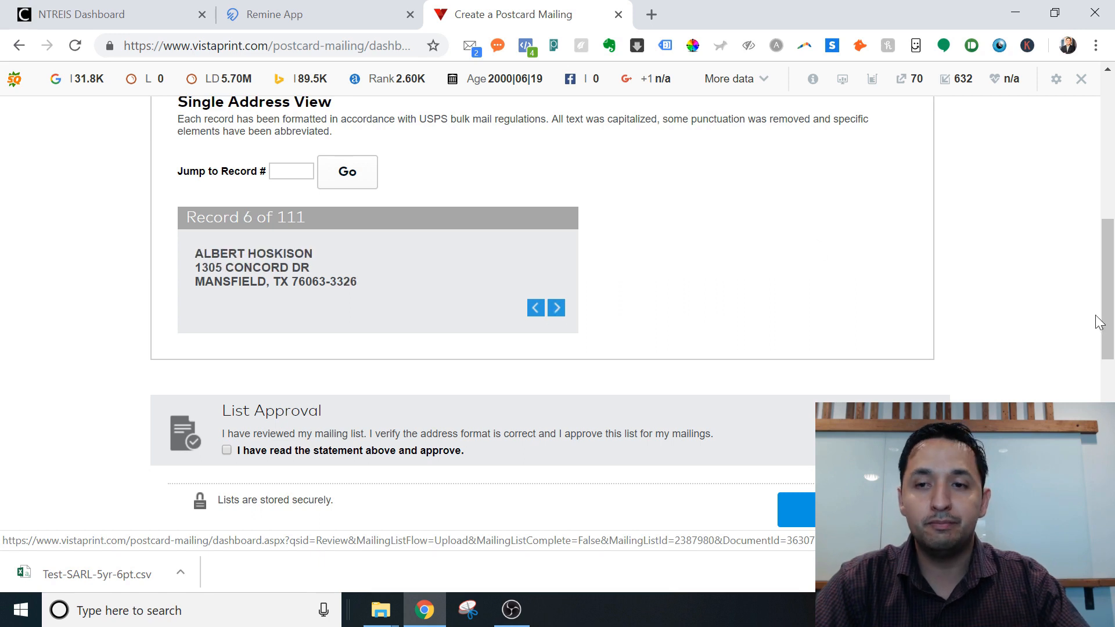
drag(1109, 299, 1109, 196)
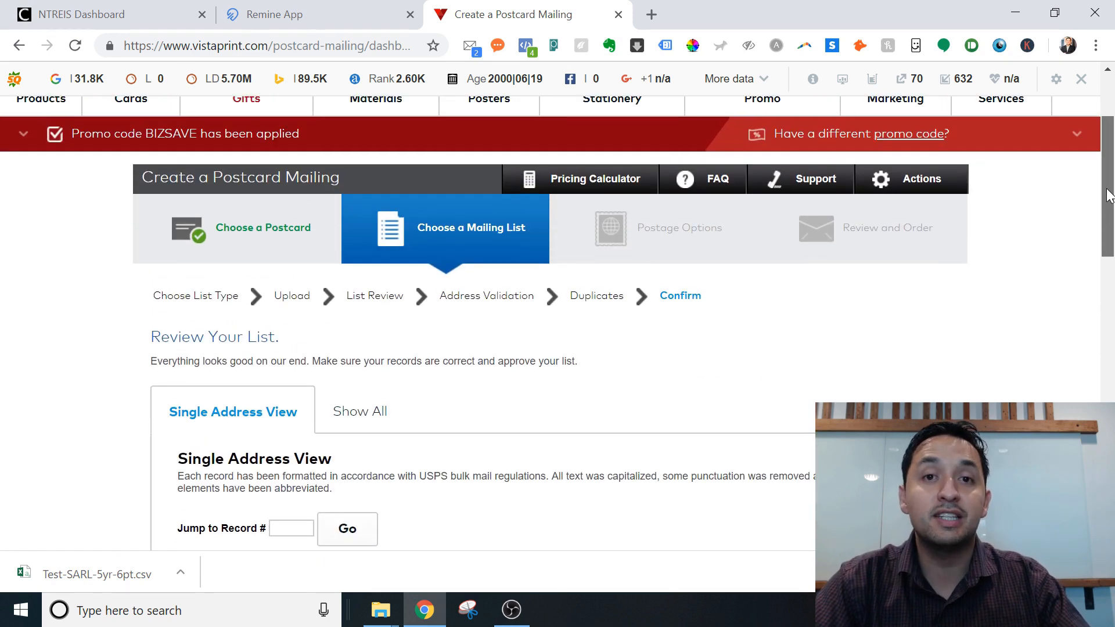
scroll(656, 270, down, 9)
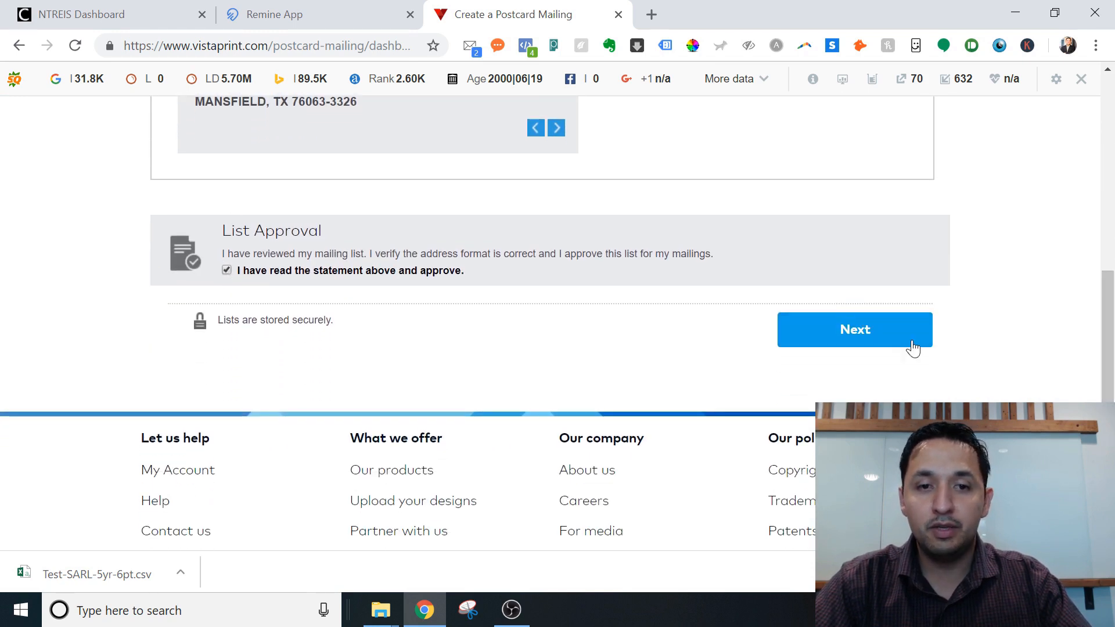
click(892, 342)
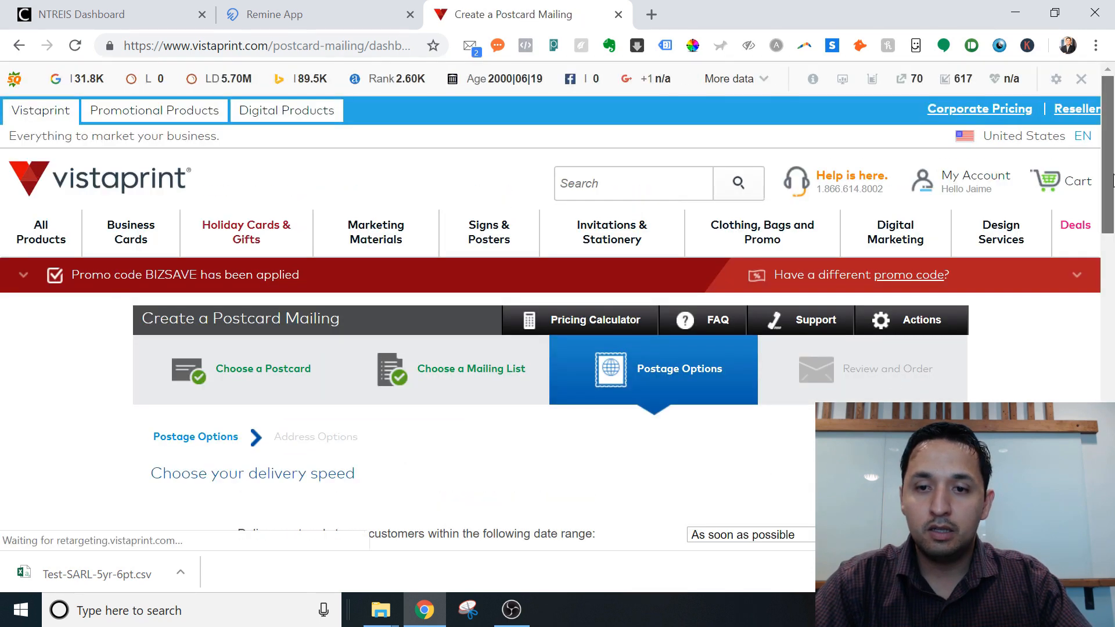
Keep First Class delivery in the Postage Options table and advance to Address Options.
scroll(1113, 228, down, 3)
drag(1113, 228, 1113, 299)
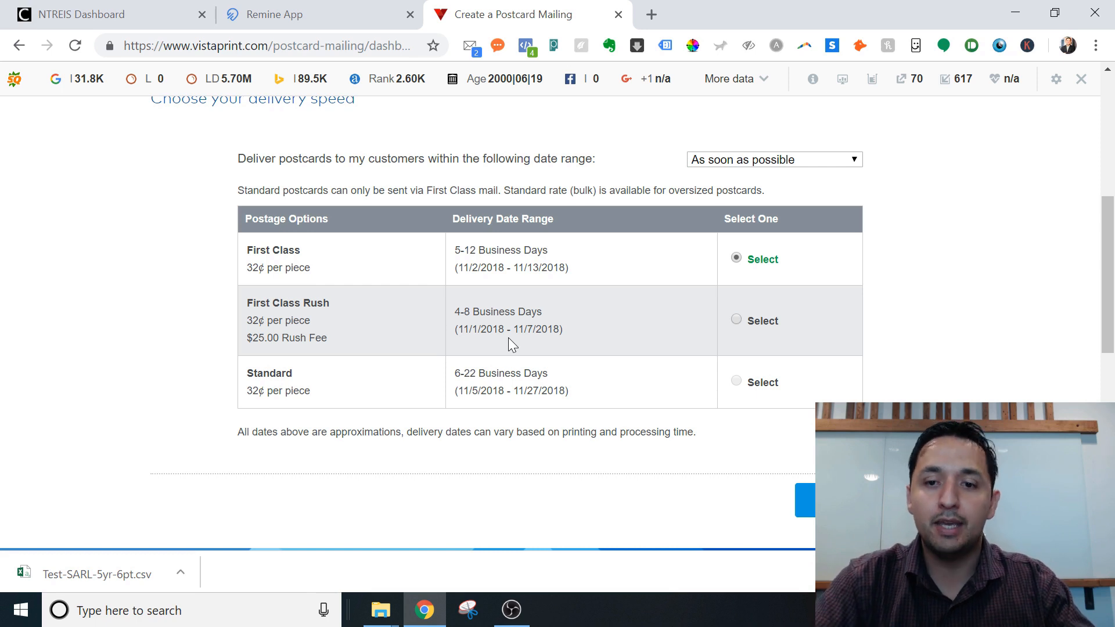
click(830, 500)
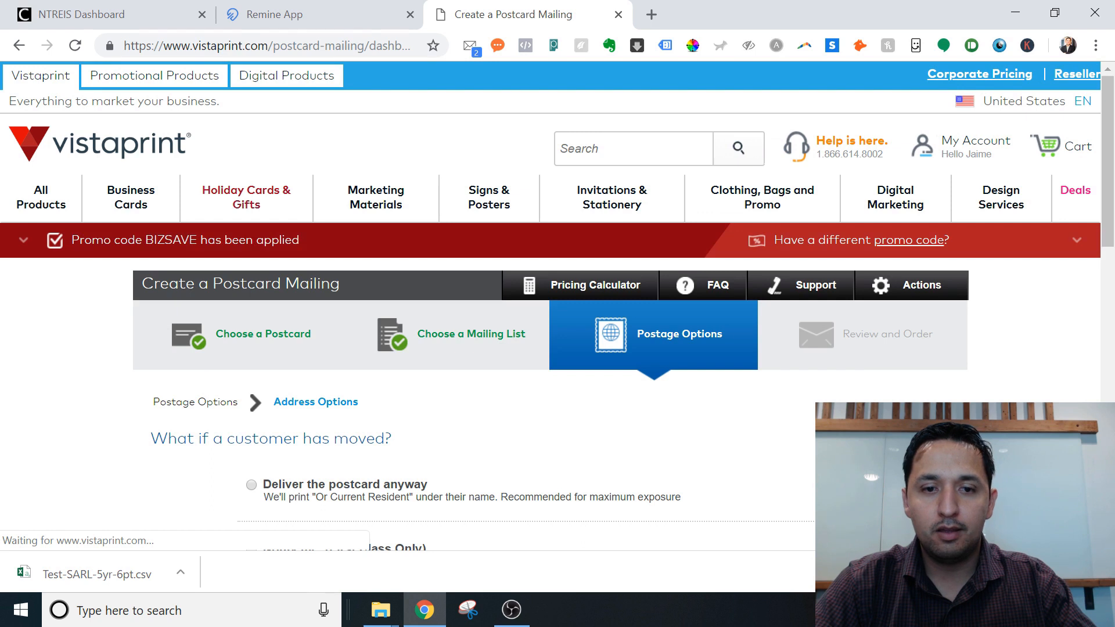
Choose 'Deliver the postcard anyway' for moved customers and continue to Review and Order.
drag(1114, 197, 1113, 258)
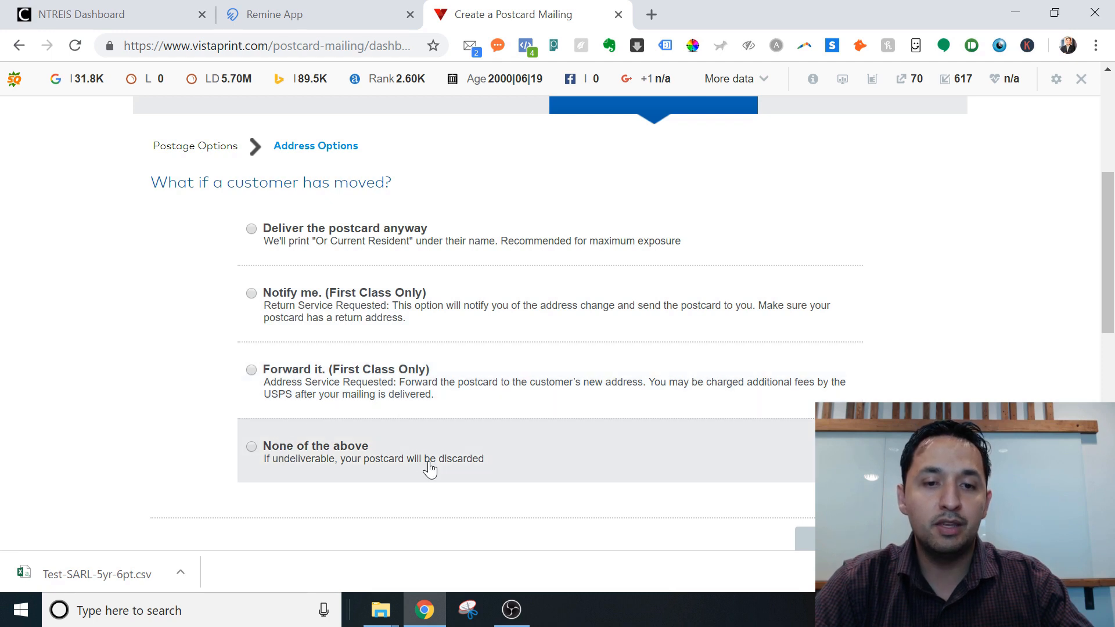
mouse_move(1111, 232)
mouse_down()
mouse_move(1112, 301)
mouse_move(1112, 235)
mouse_up()
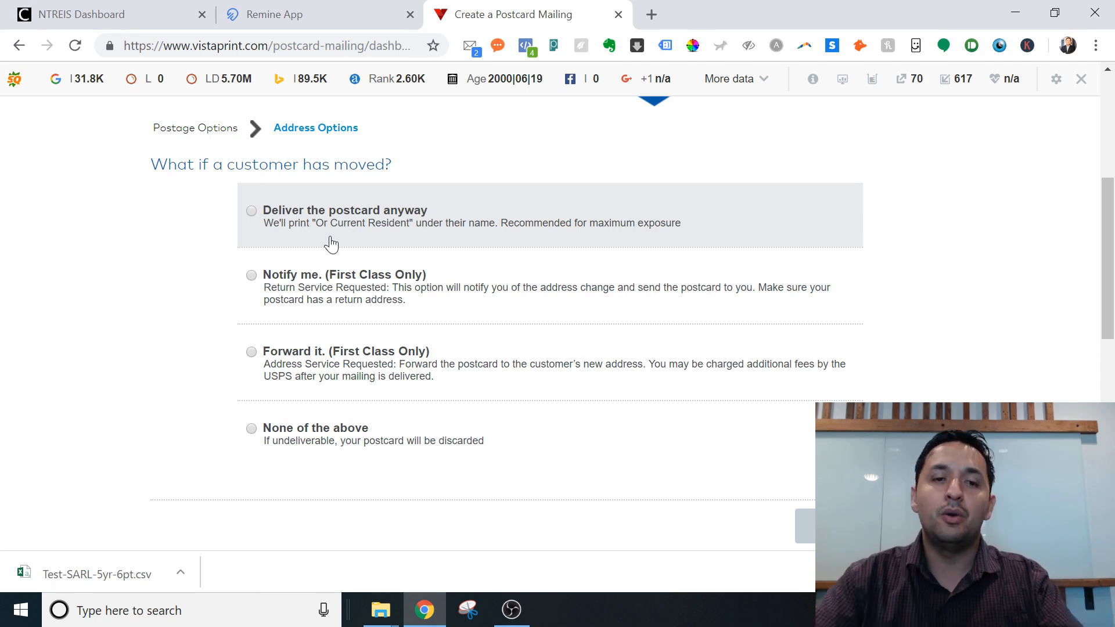
click(252, 211)
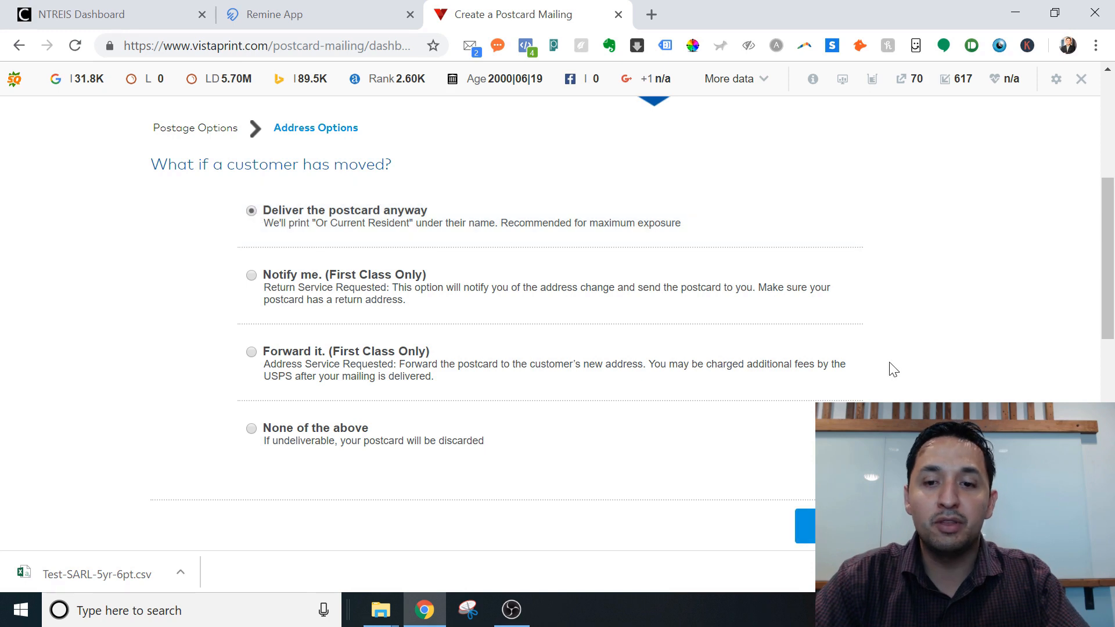
click(807, 526)
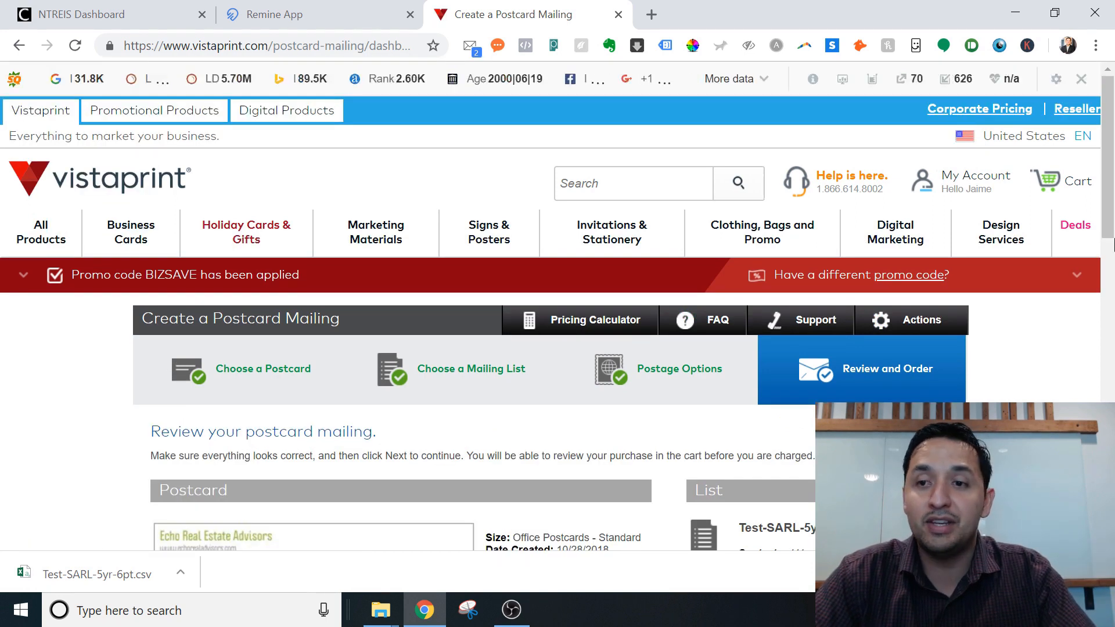
Review the postcard and 111-contact mailing summary, then return to the Remine App tab.
drag(1111, 189, 1111, 308)
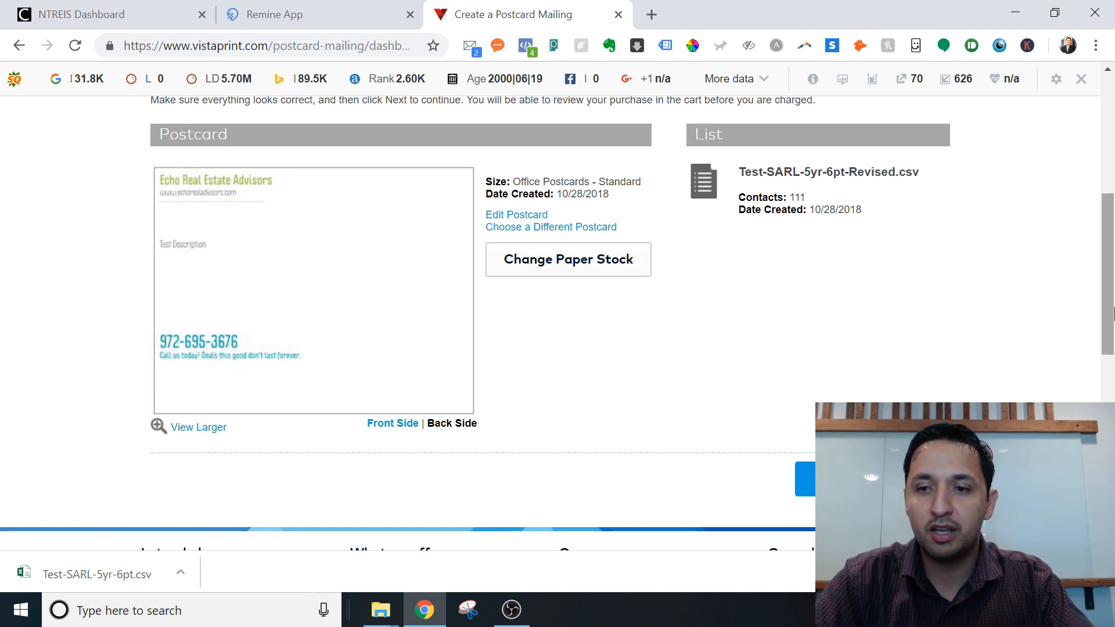
drag(1110, 312, 1088, 256)
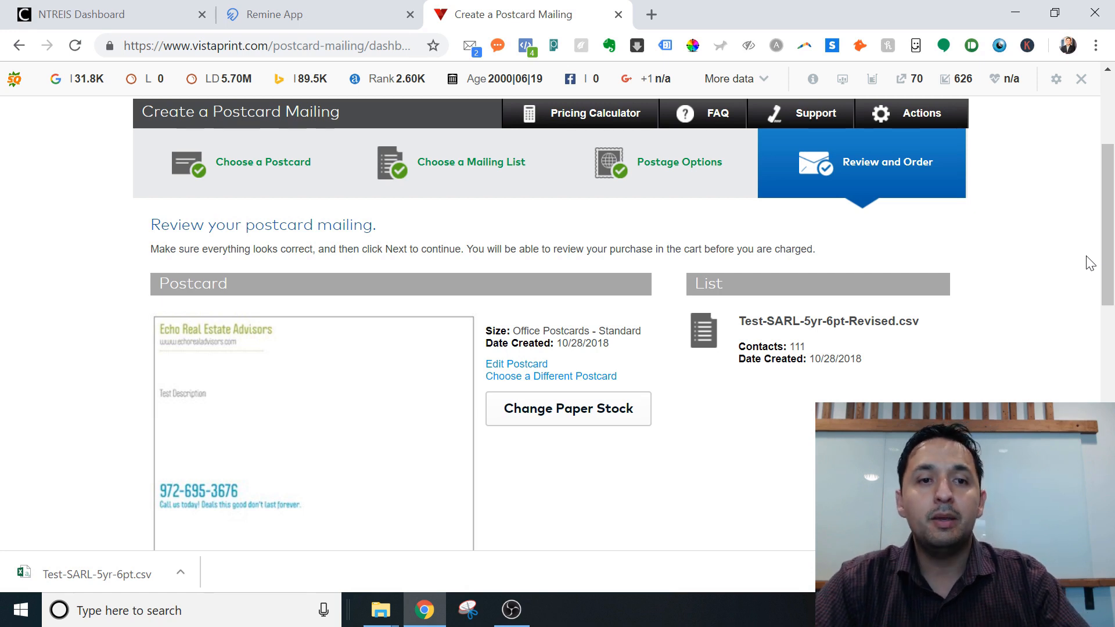
scroll(1089, 263, up, 4)
mouse_move(1087, 265)
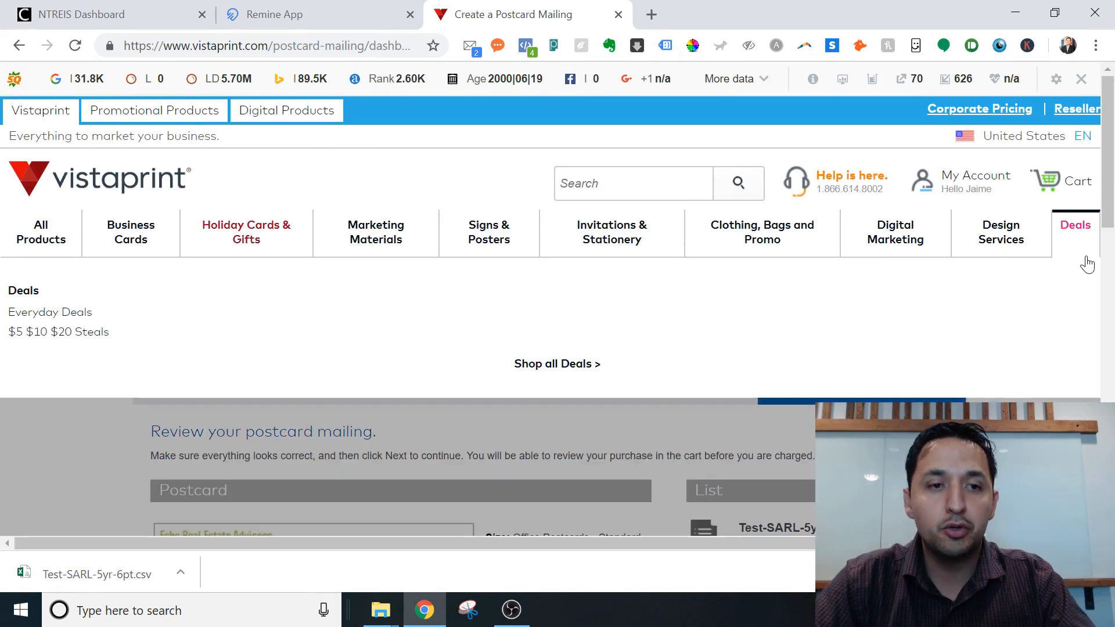
click(282, 13)
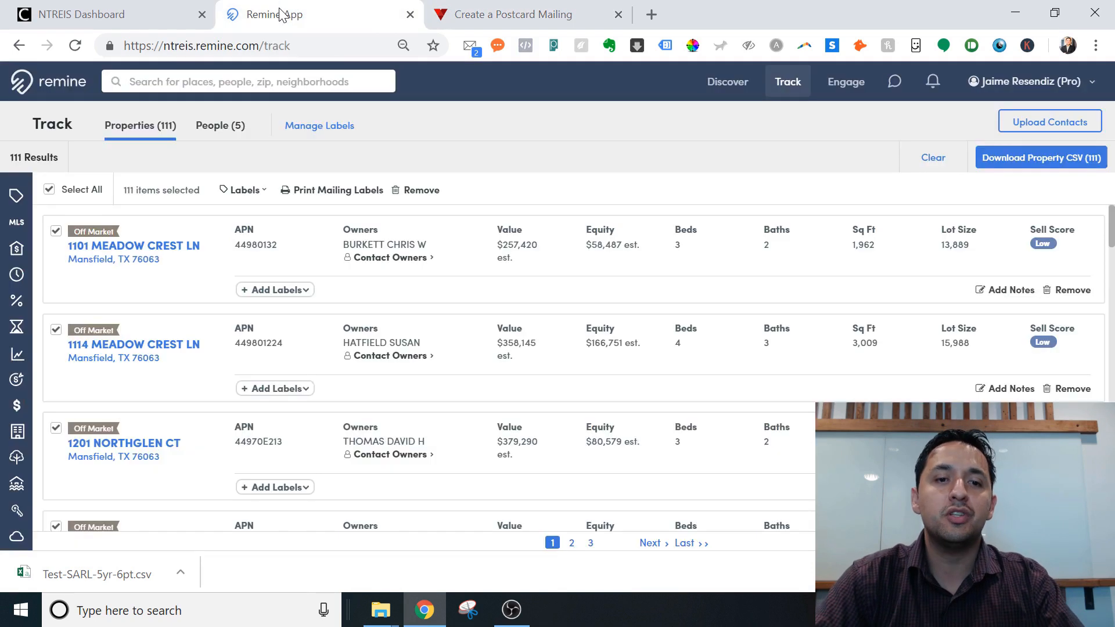
Open Discover to show the filtered map with 36 results.
click(726, 82)
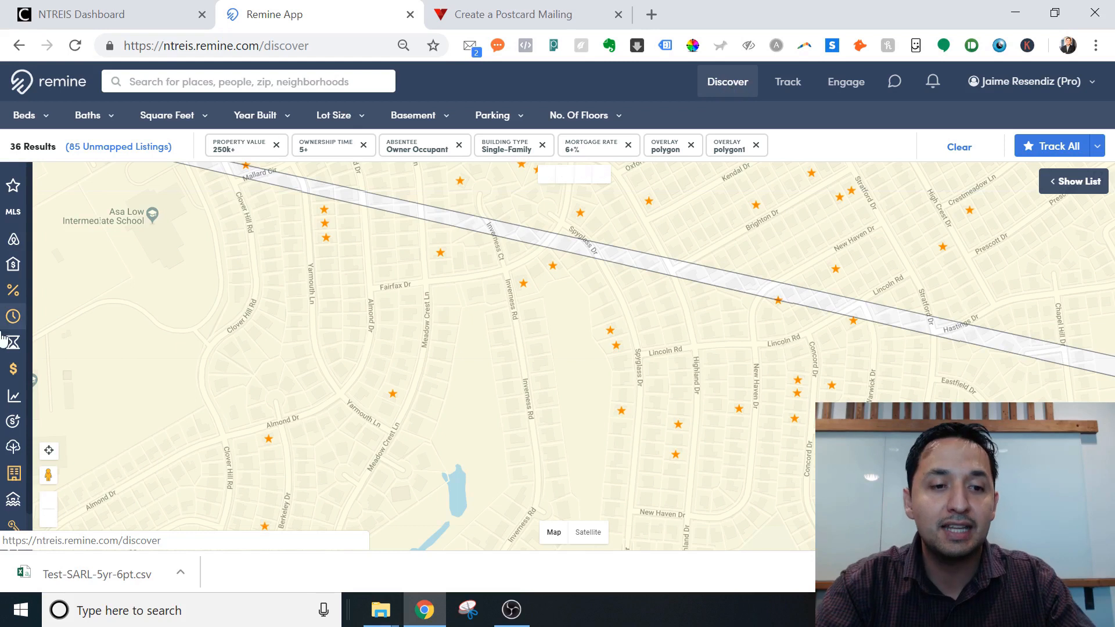
Shade the Discover map parcels by Sell Score in Low, Medium and High bands.
click(14, 422)
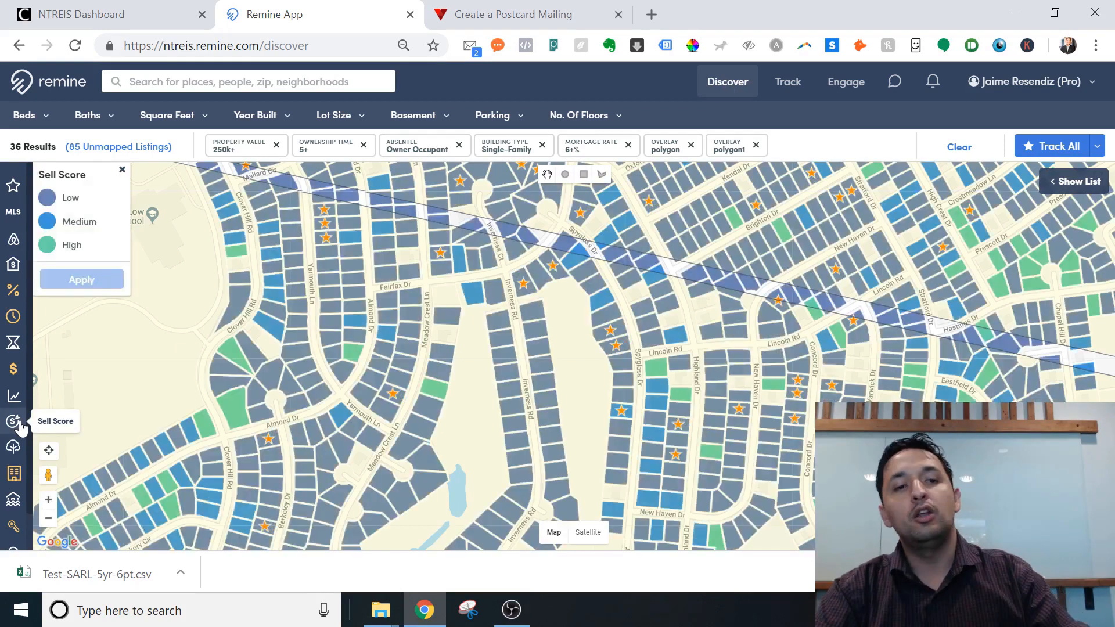